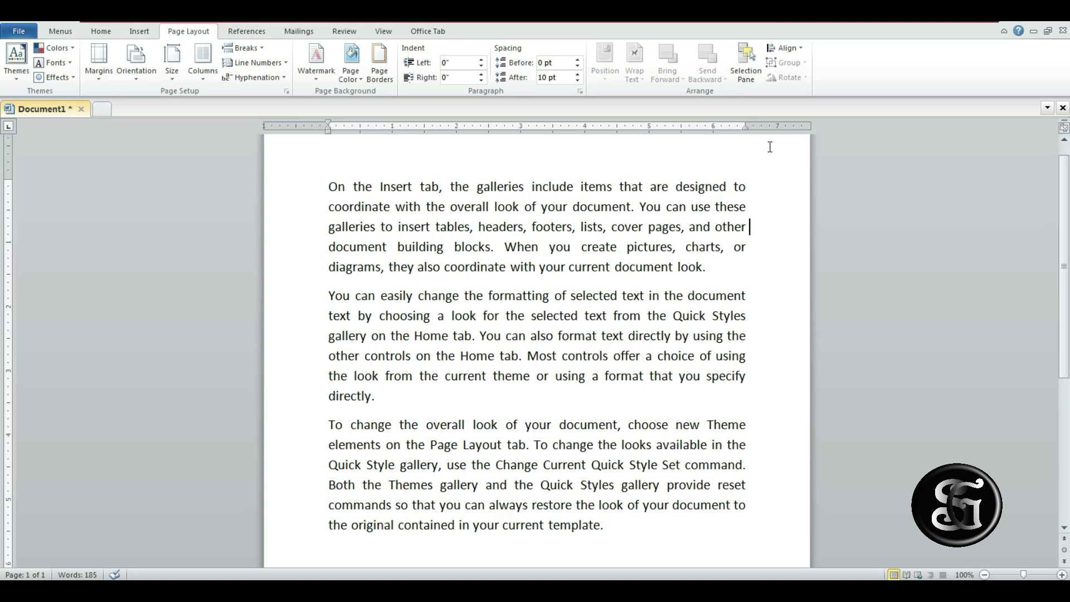
# Show the preset margins gallery (Normal, Narrow, Moderate, Wide, Mirrored).
pyautogui.click(102, 76)
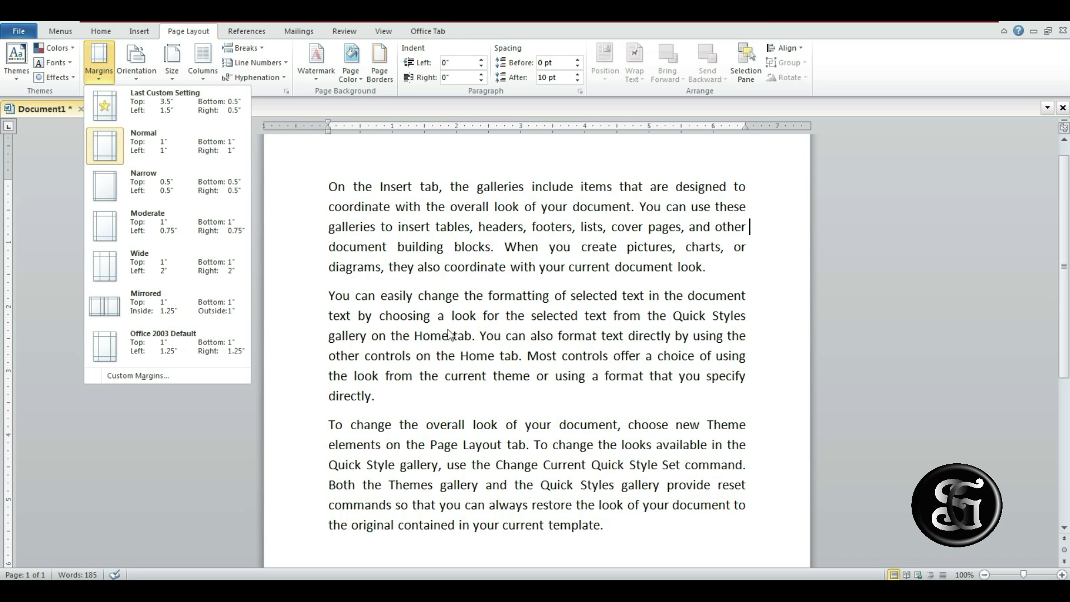
# Dismiss the margin presets twice without applying one, keeping the existing page margins.
pyautogui.click(492, 389)
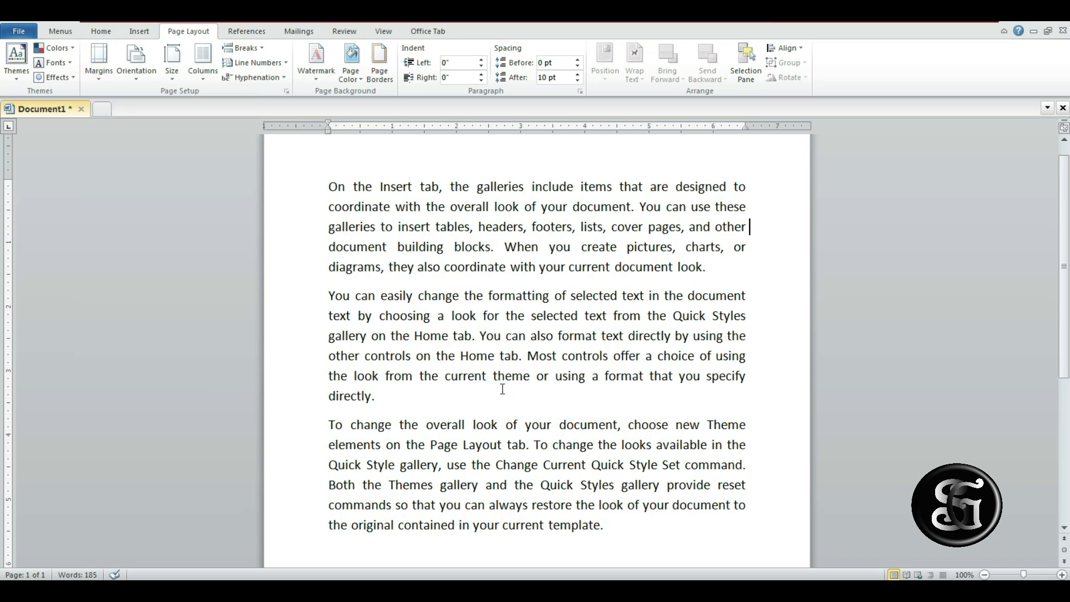
pyautogui.scroll(1, 502, 389)
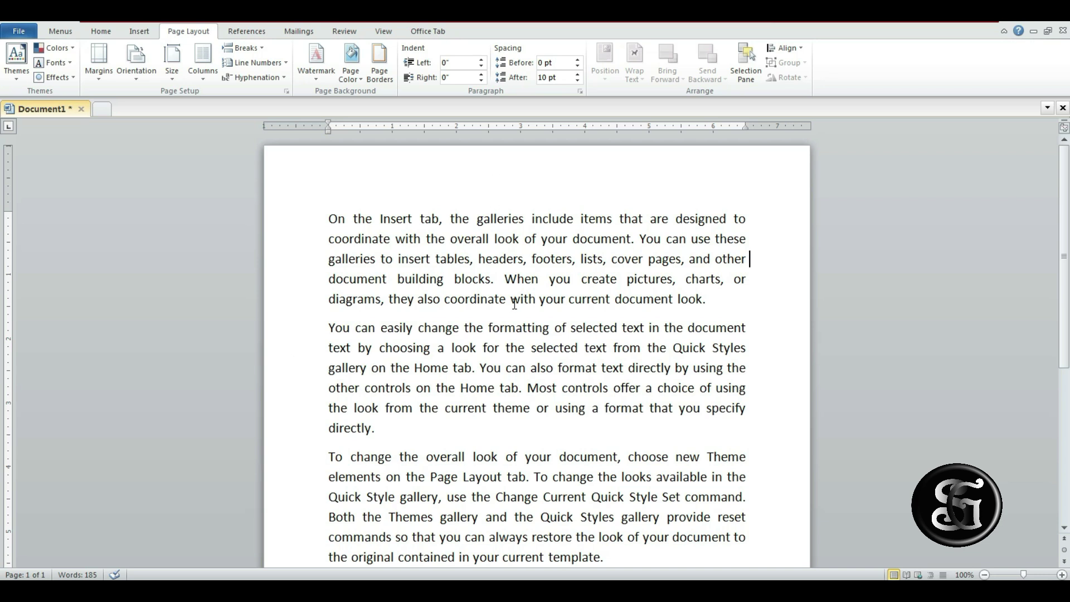
pyautogui.scroll(-5, 515, 304)
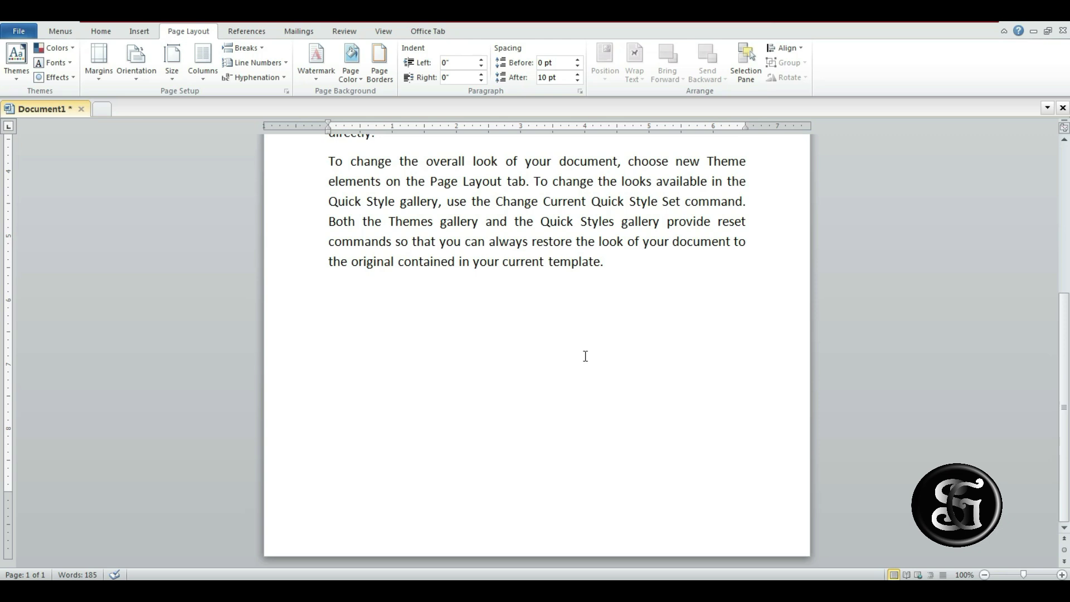
pyautogui.click(106, 82)
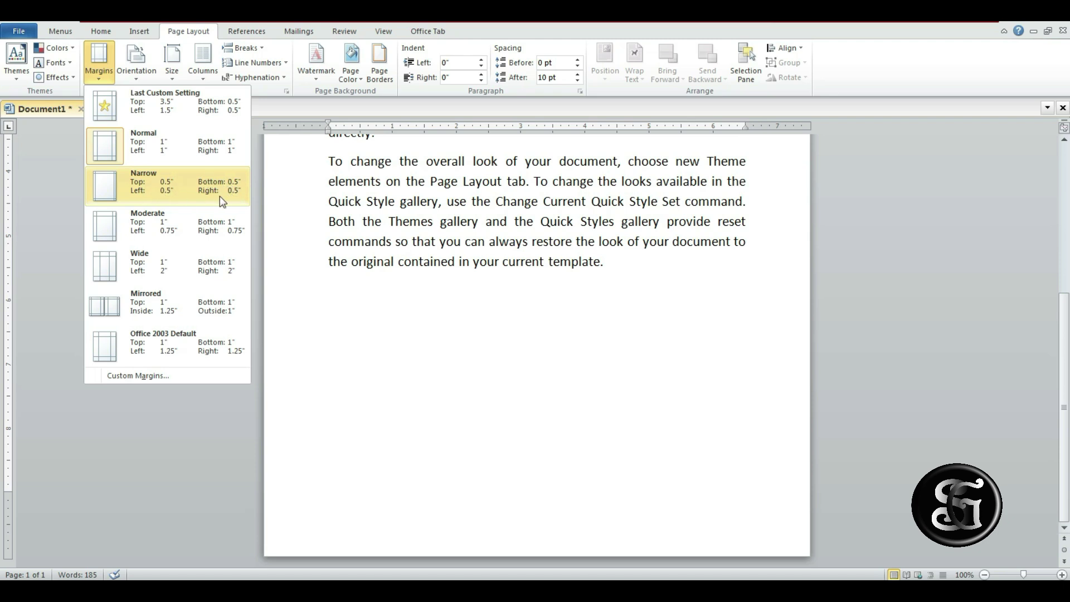
pyautogui.click(497, 290)
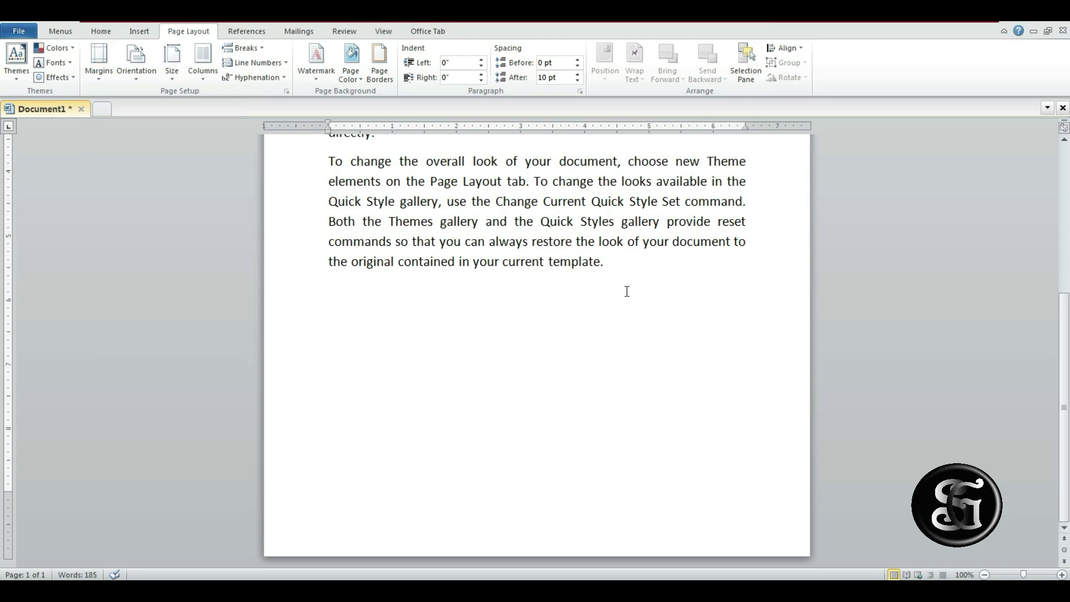
pyautogui.scroll(5, 627, 291)
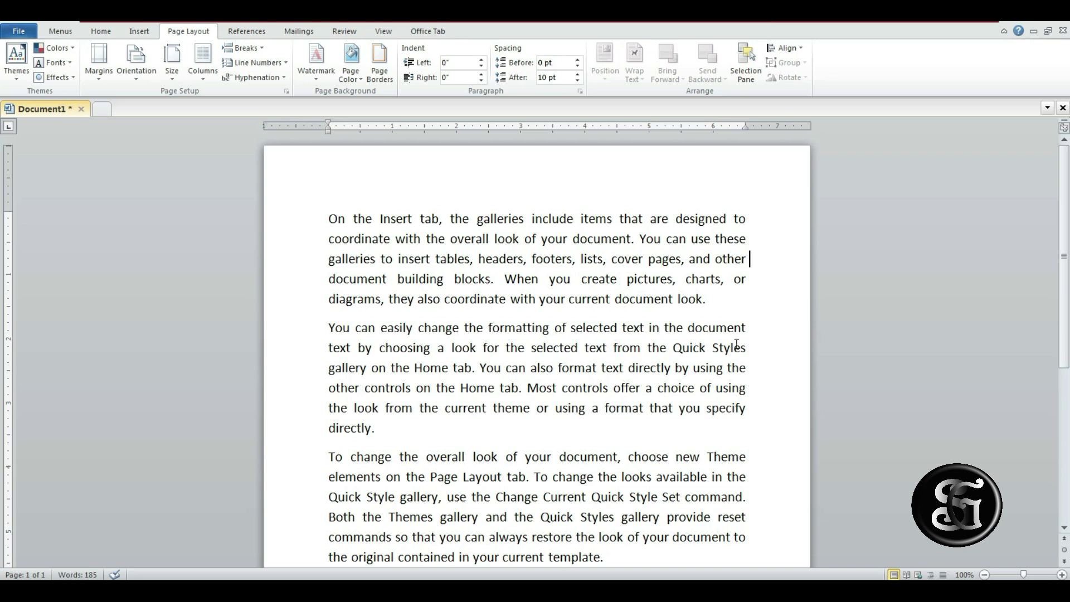
# In Custom Margins, enter top 2, left 2, right 0.5 and bottom 0.5.
pyautogui.click(98, 82)
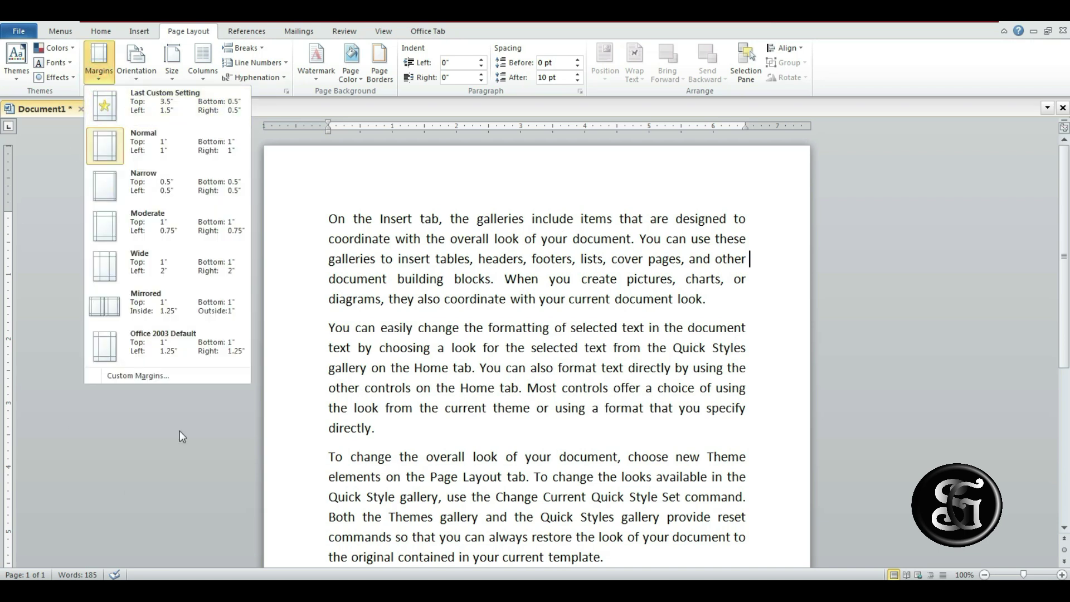
pyautogui.click(175, 379)
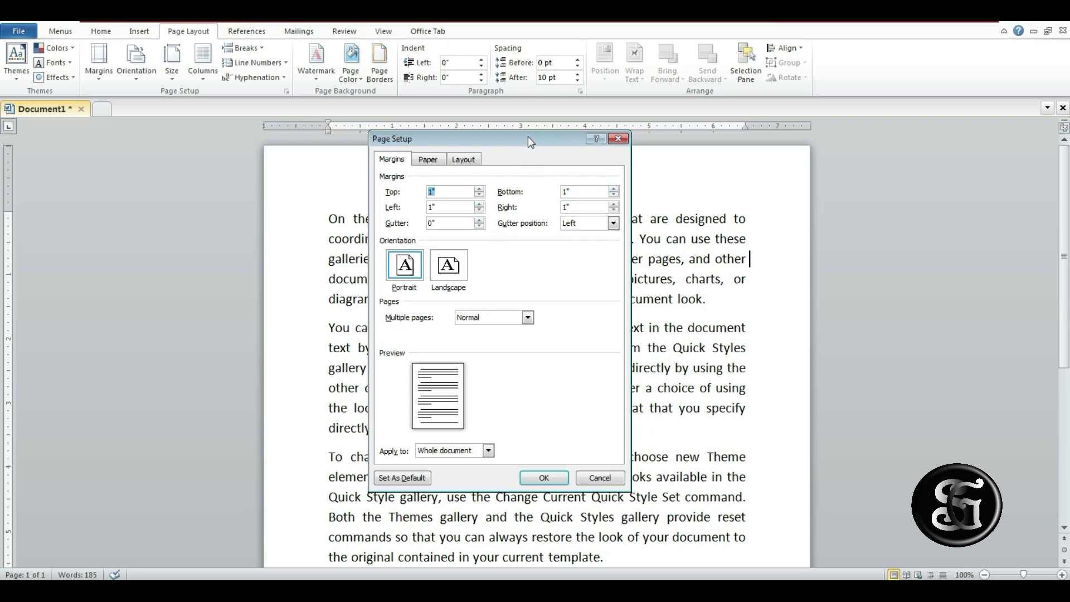
pyautogui.moveTo(528, 138); pyautogui.dragTo(937, 169)
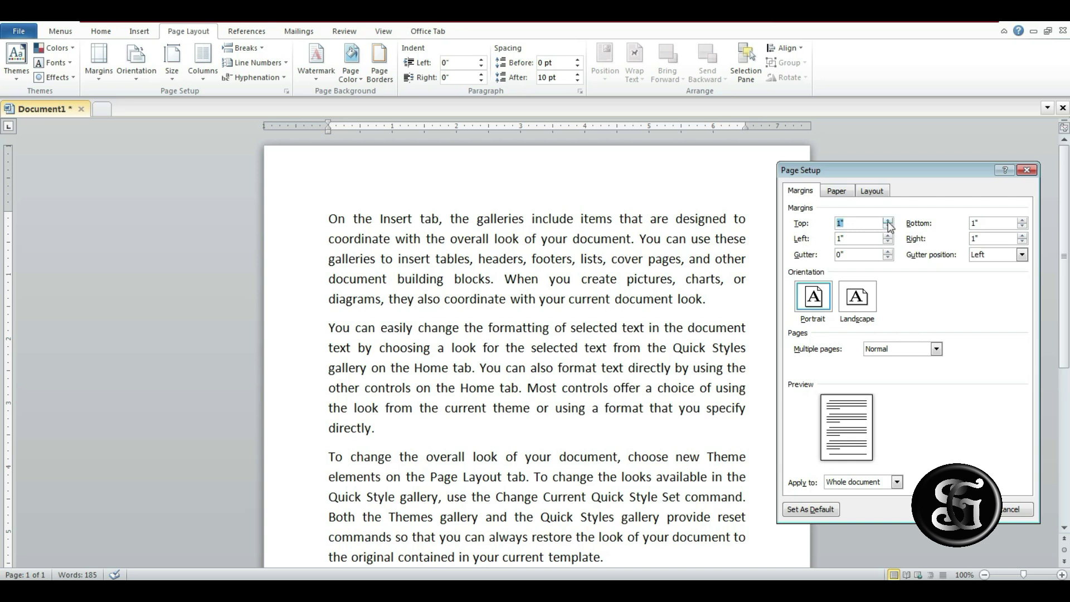
pyautogui.click(888, 221)
pyautogui.click(888, 221)
pyautogui.click(887, 221)
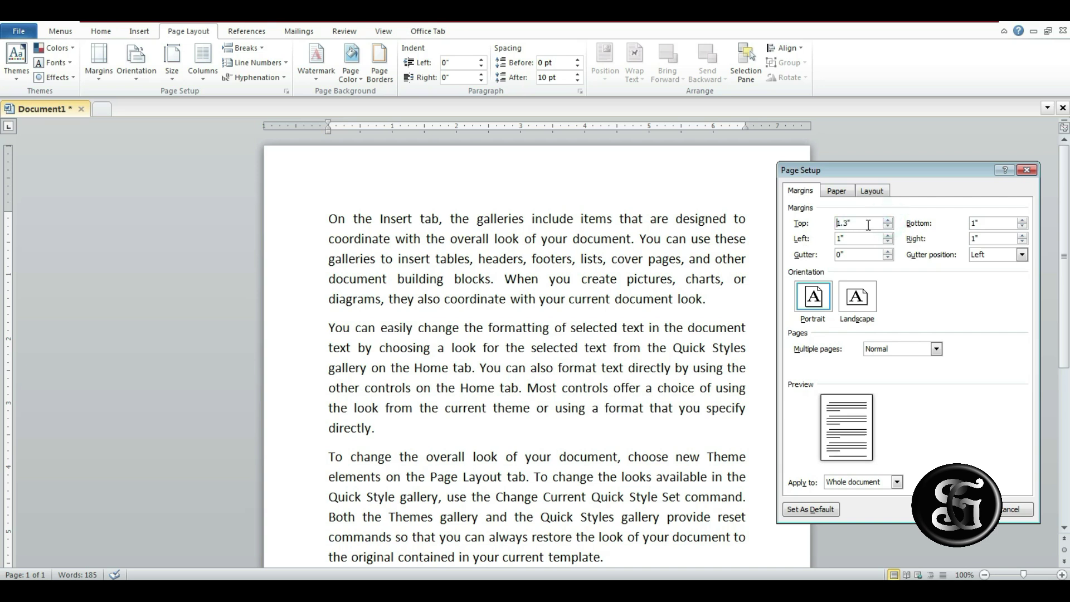
pyautogui.write('2')
pyautogui.press('Tab')
pyautogui.write('2')
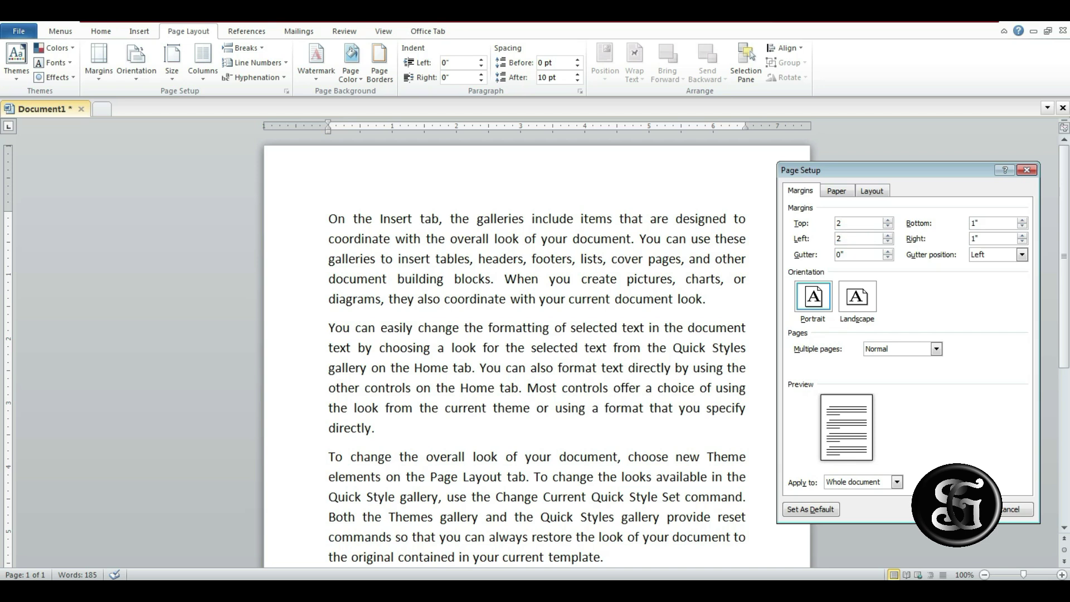
pyautogui.doubleClick(990, 237)
pyautogui.write('0.5')
pyautogui.doubleClick(982, 224)
pyautogui.write('0.5')
# Apply the 2/2/0.5/0.5 custom margins, then reset the page to Normal 1-inch margins.
pyautogui.click(958, 509)
pyautogui.scroll(-3, 748, 343)
pyautogui.scroll(-1, 748, 343)
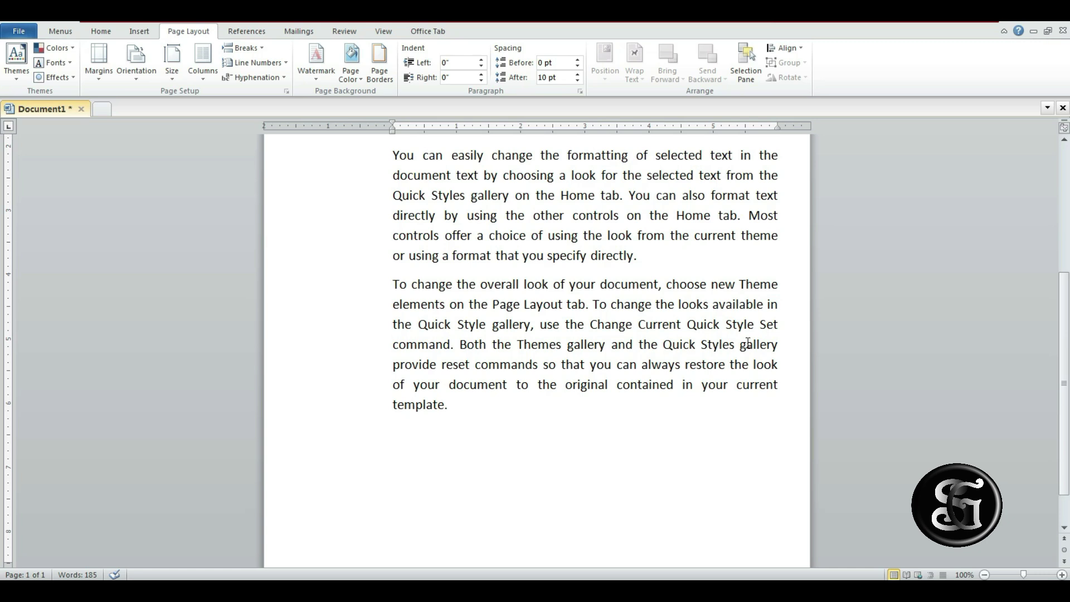
pyautogui.scroll(2, 747, 343)
pyautogui.scroll(1, 748, 343)
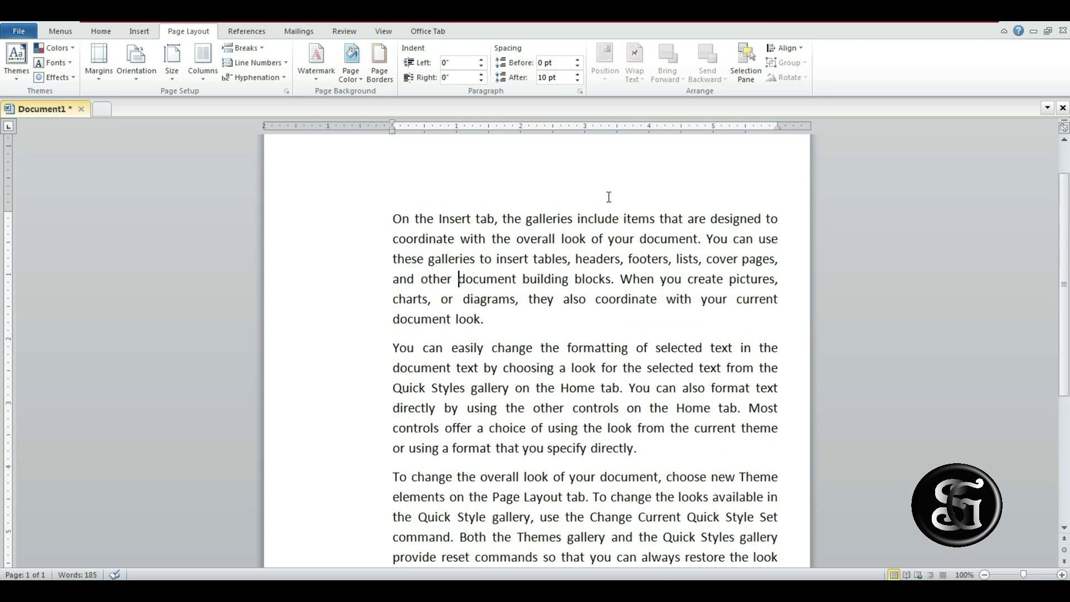
pyautogui.scroll(1, 523, 179)
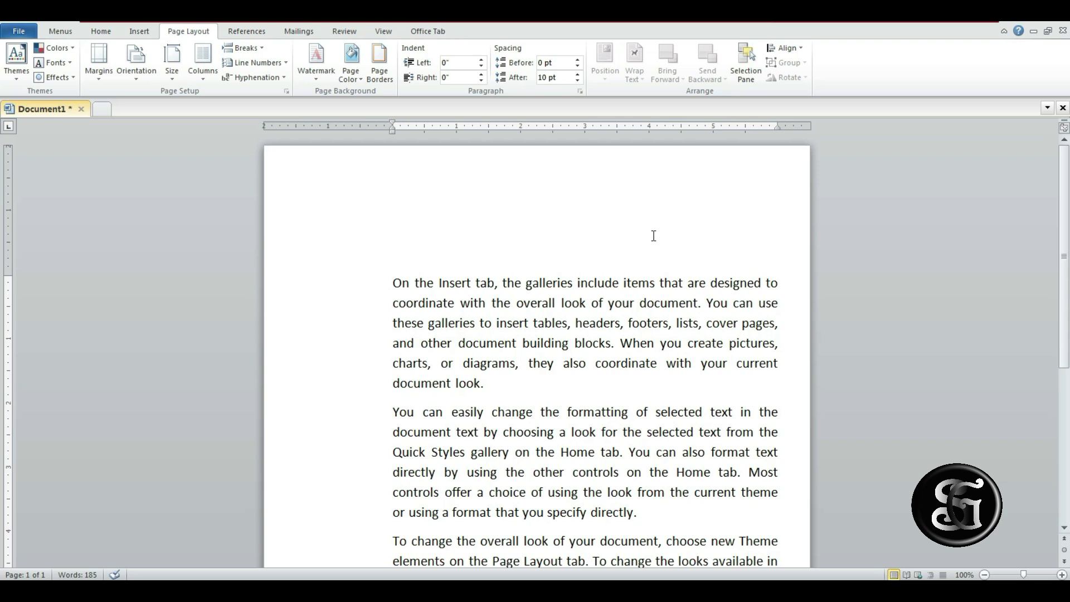
pyautogui.click(96, 76)
pyautogui.click(168, 192)
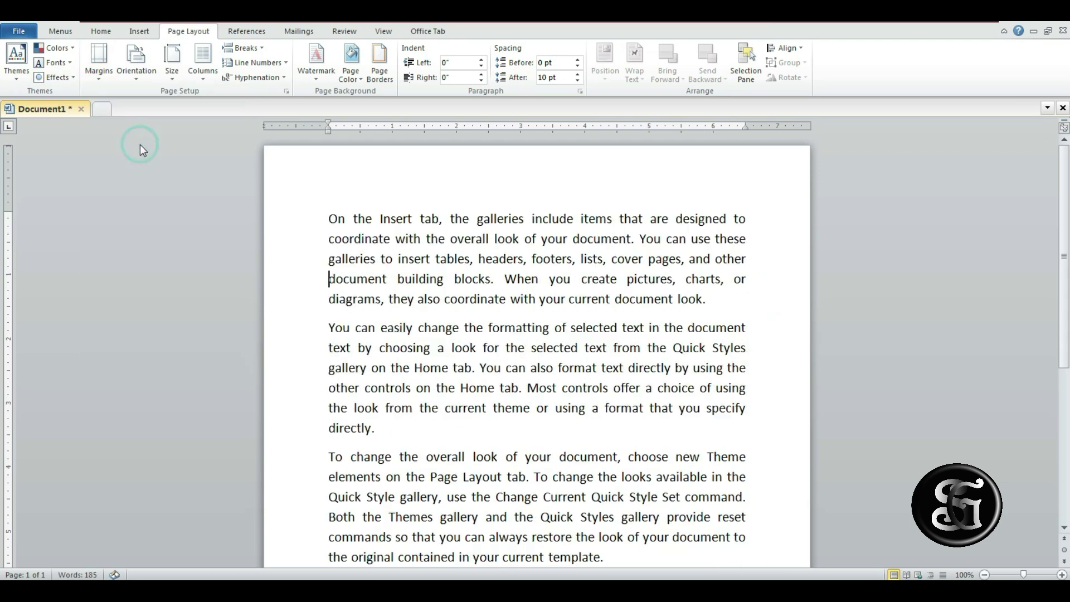
pyautogui.click(137, 80)
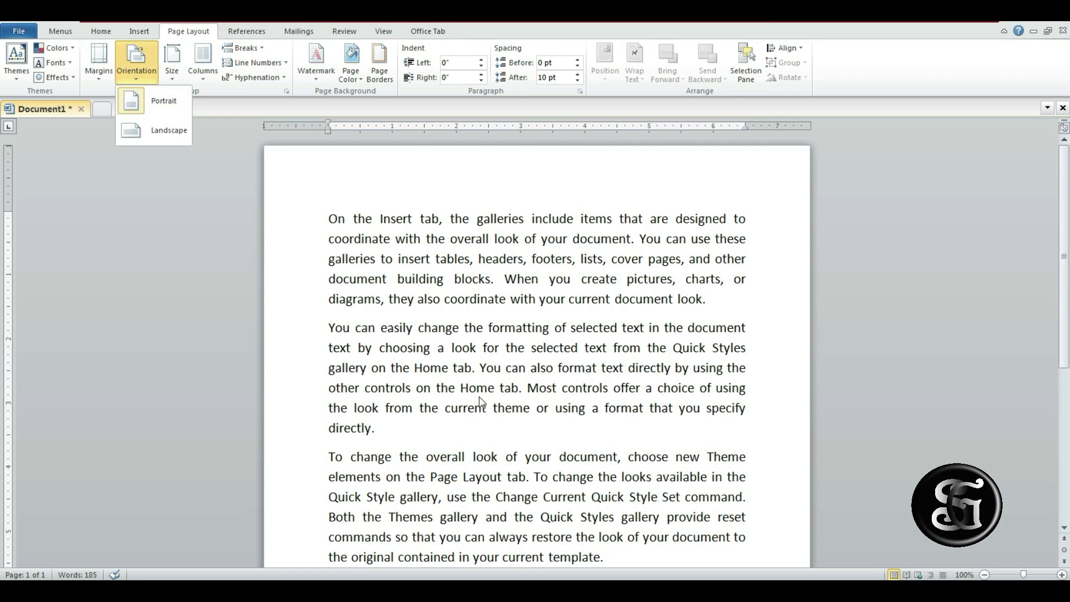
pyautogui.click(166, 135)
pyautogui.click(136, 62)
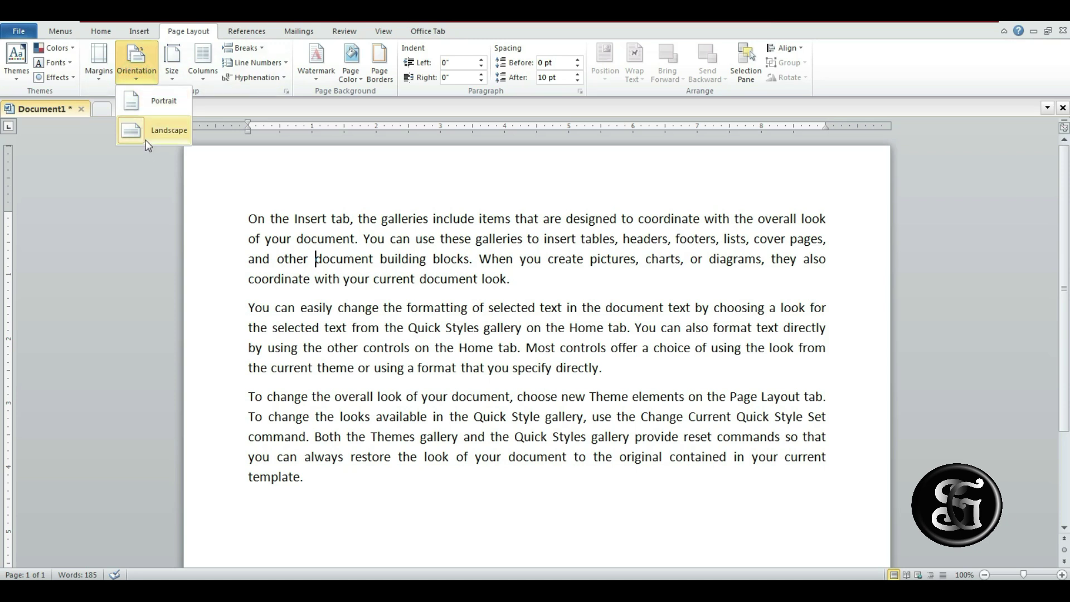
pyautogui.click(148, 106)
pyautogui.click(136, 72)
pyautogui.click(152, 135)
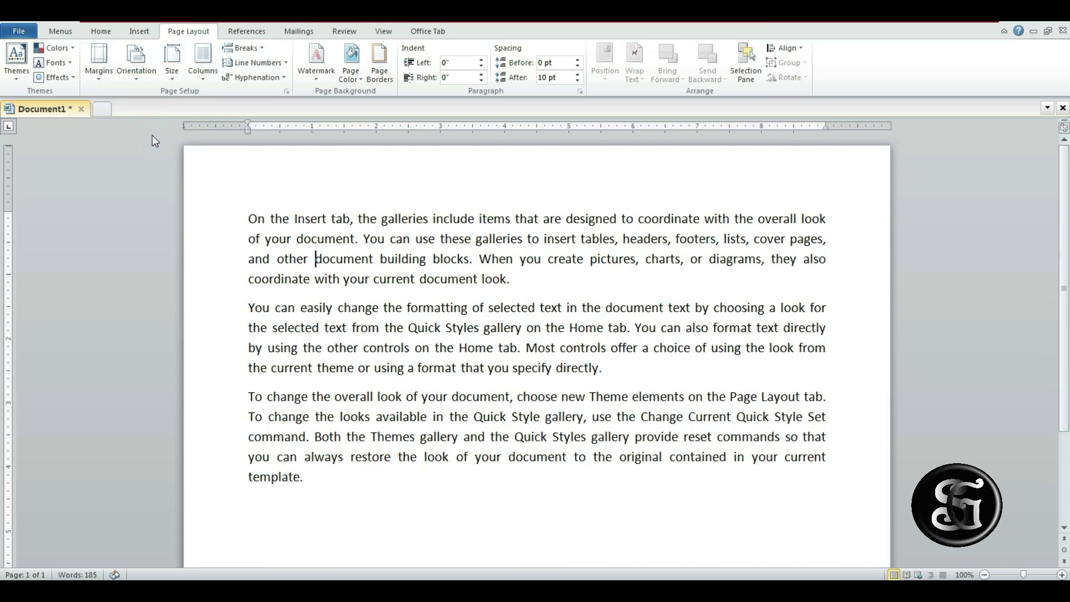
pyautogui.click(140, 72)
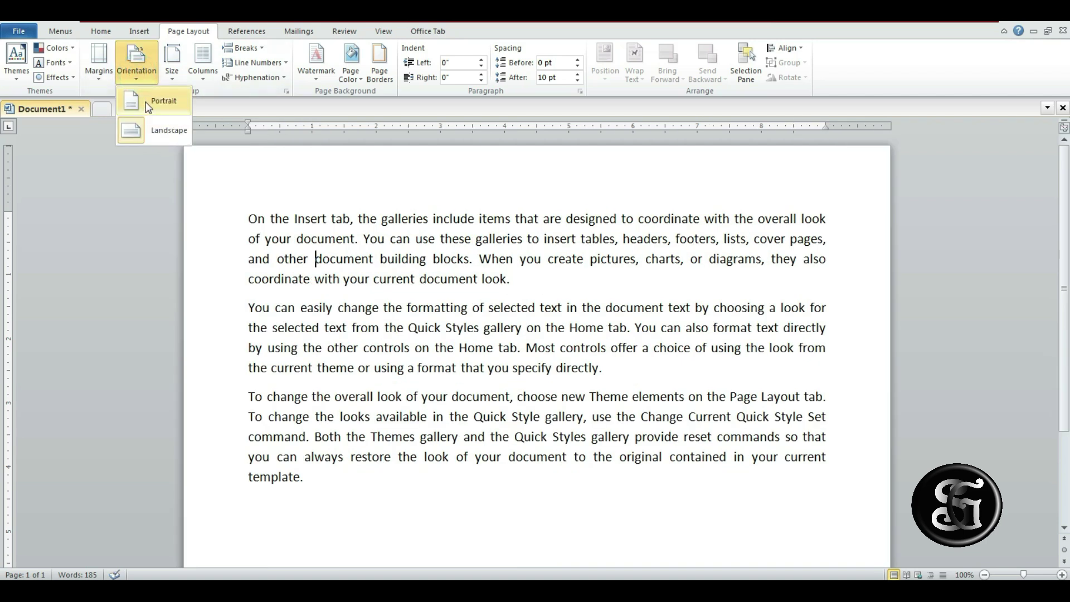
pyautogui.click(148, 104)
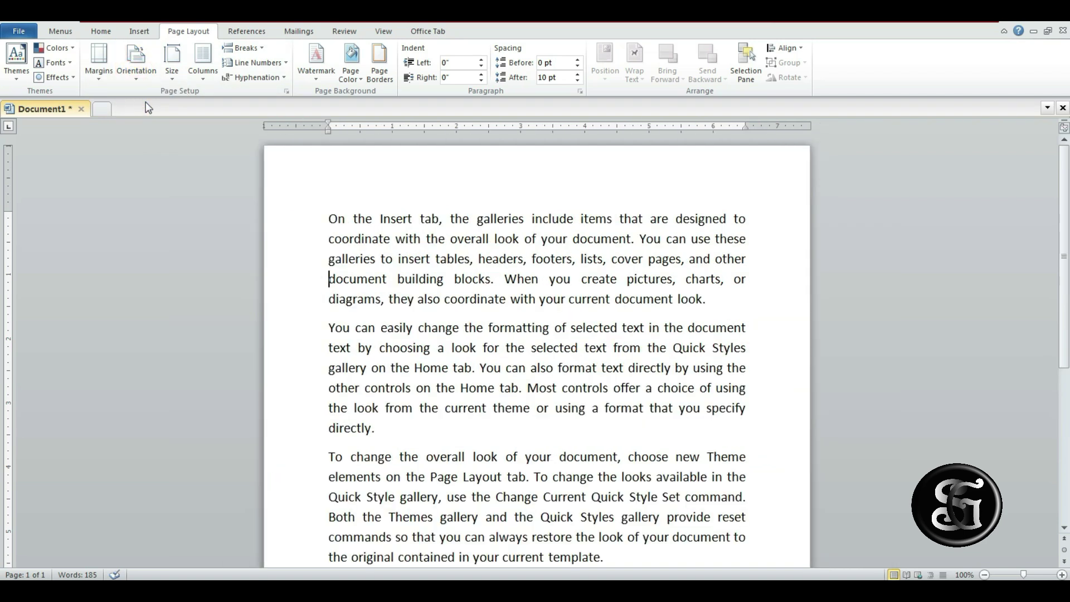
# Set the paper size to A4, briefly trying Legal before returning to A4.
pyautogui.click(176, 79)
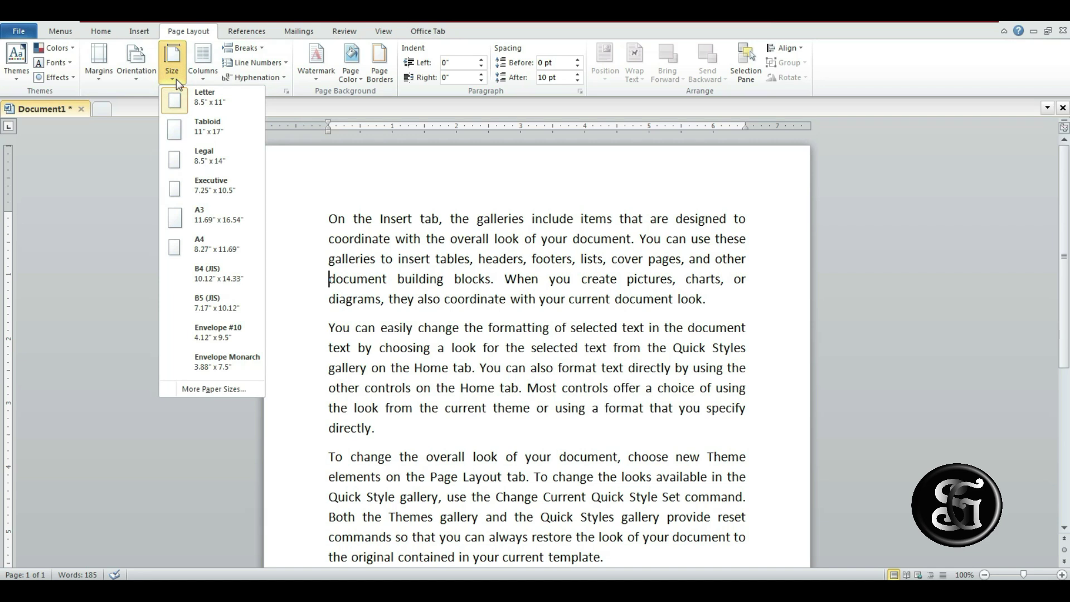
pyautogui.click(210, 245)
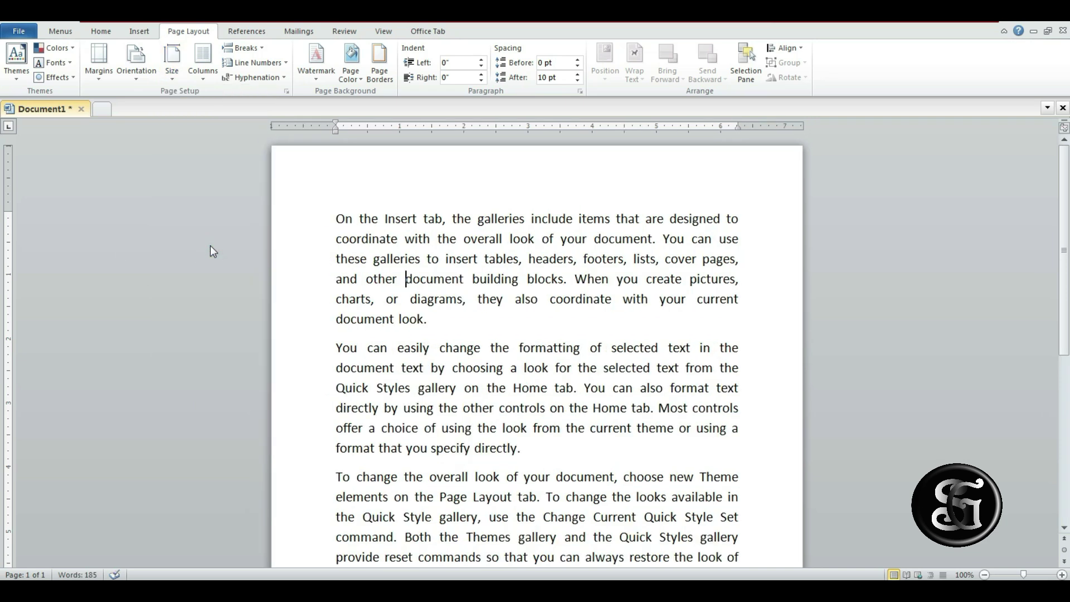
pyautogui.click(173, 78)
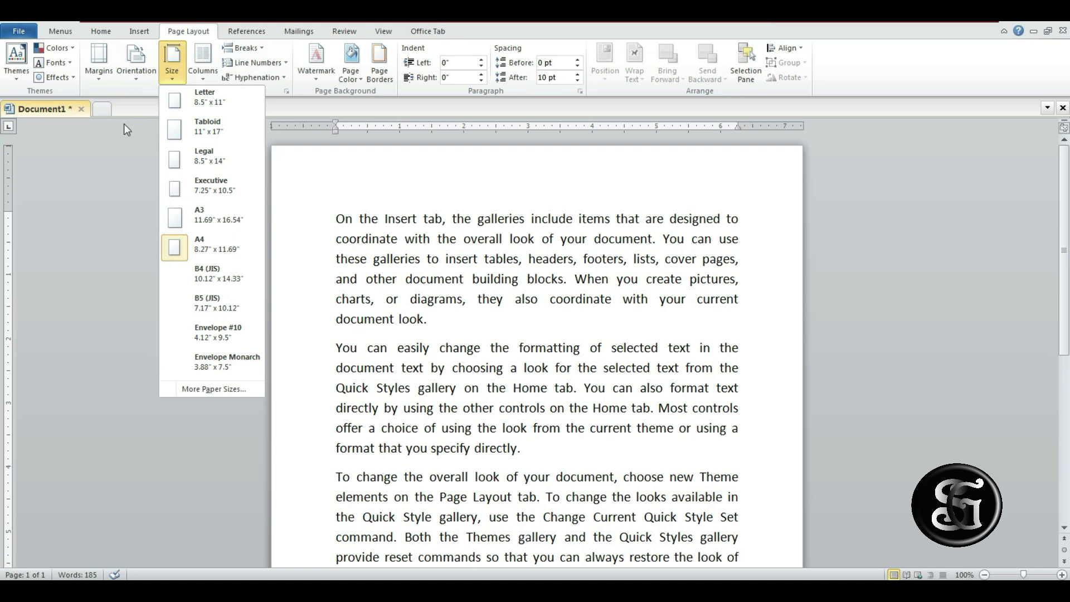
pyautogui.click(211, 162)
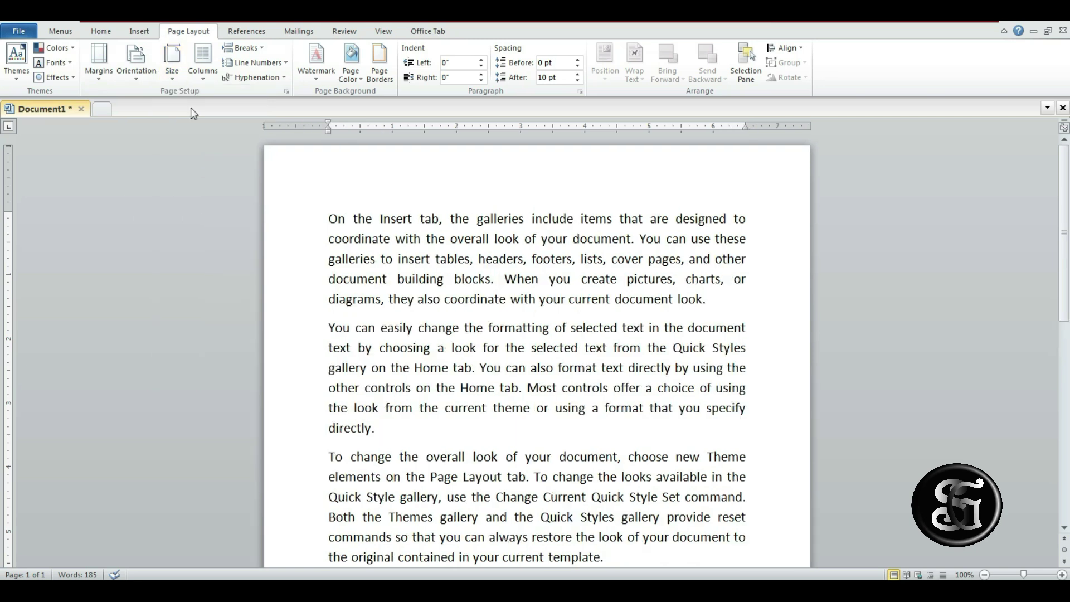
pyautogui.click(172, 67)
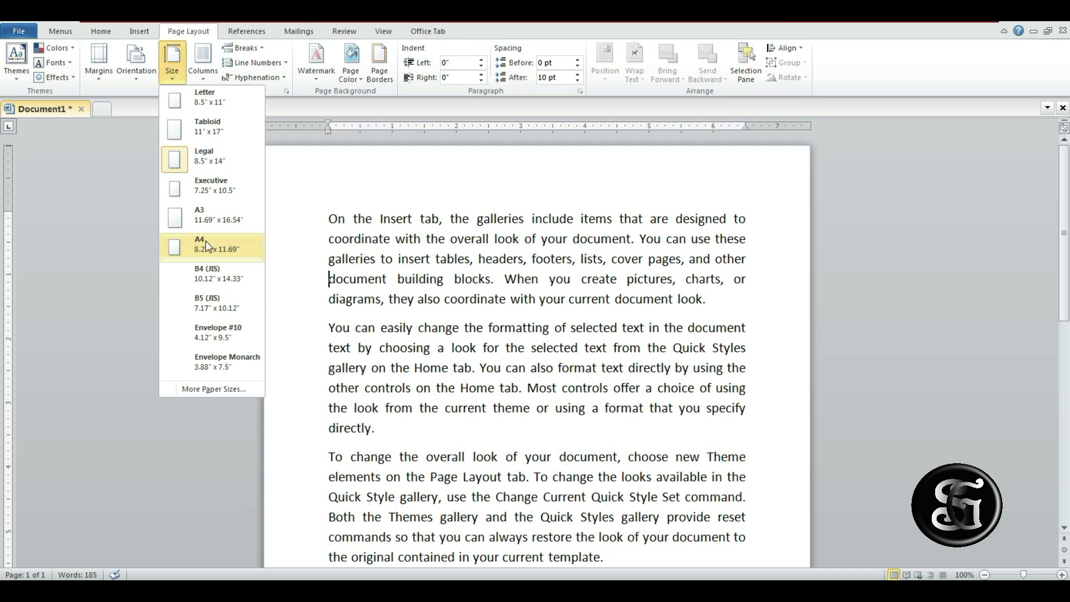
pyautogui.click(206, 245)
pyautogui.click(201, 78)
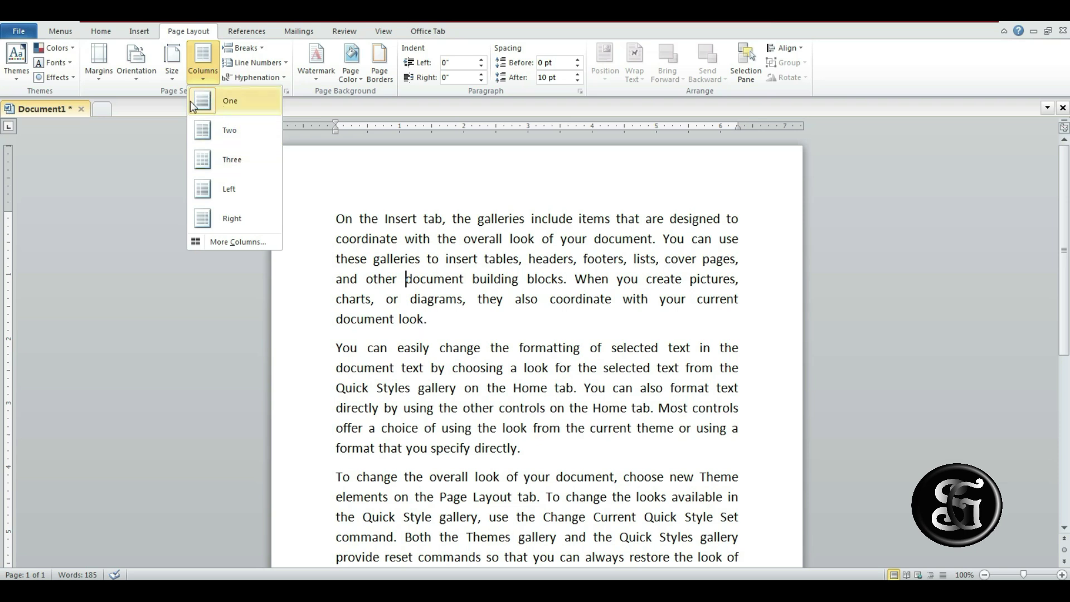
# Try the Two, Three and Left column layouts, ending on Right (wide left, narrow right).
pyautogui.click(224, 131)
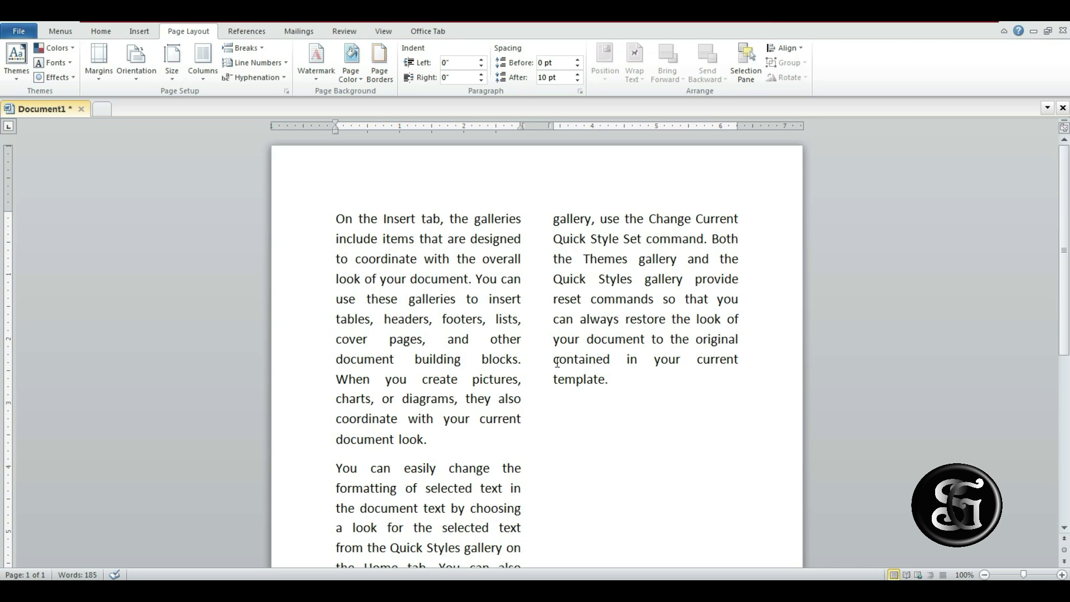
pyautogui.click(203, 81)
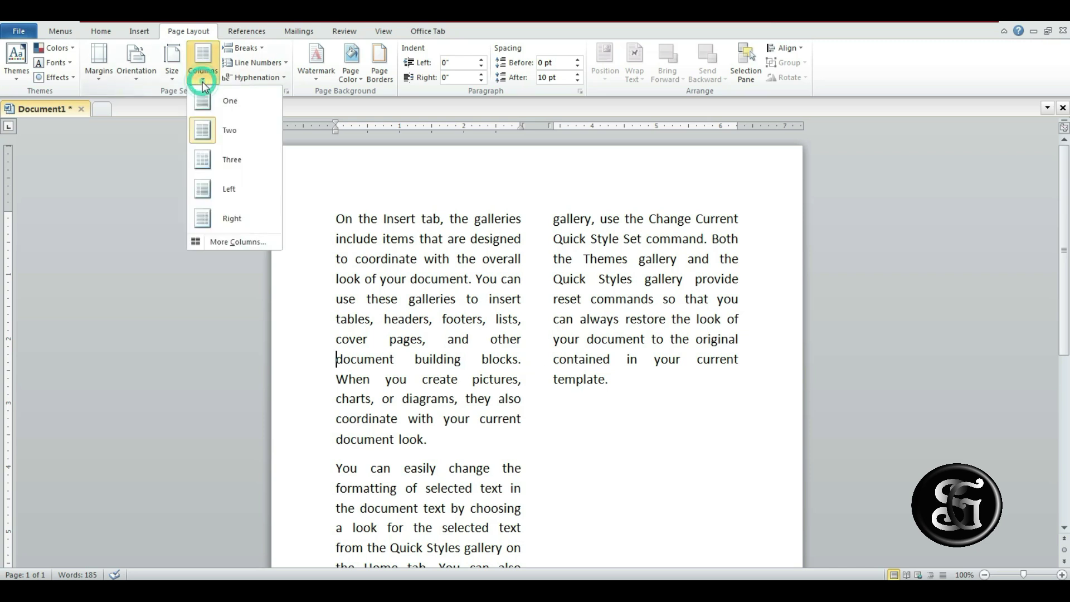
pyautogui.click(240, 160)
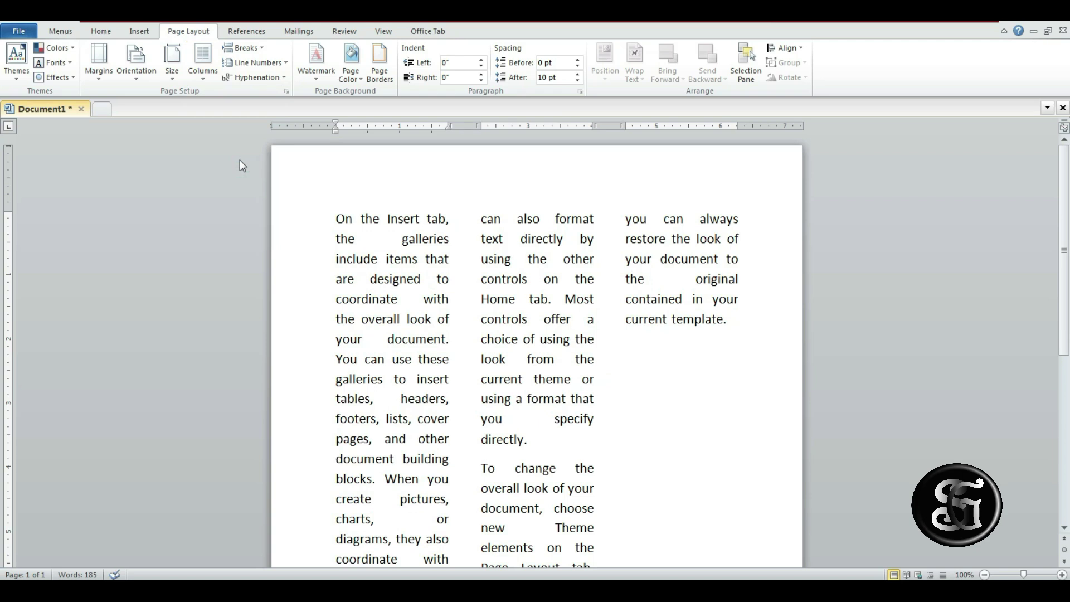
pyautogui.click(203, 67)
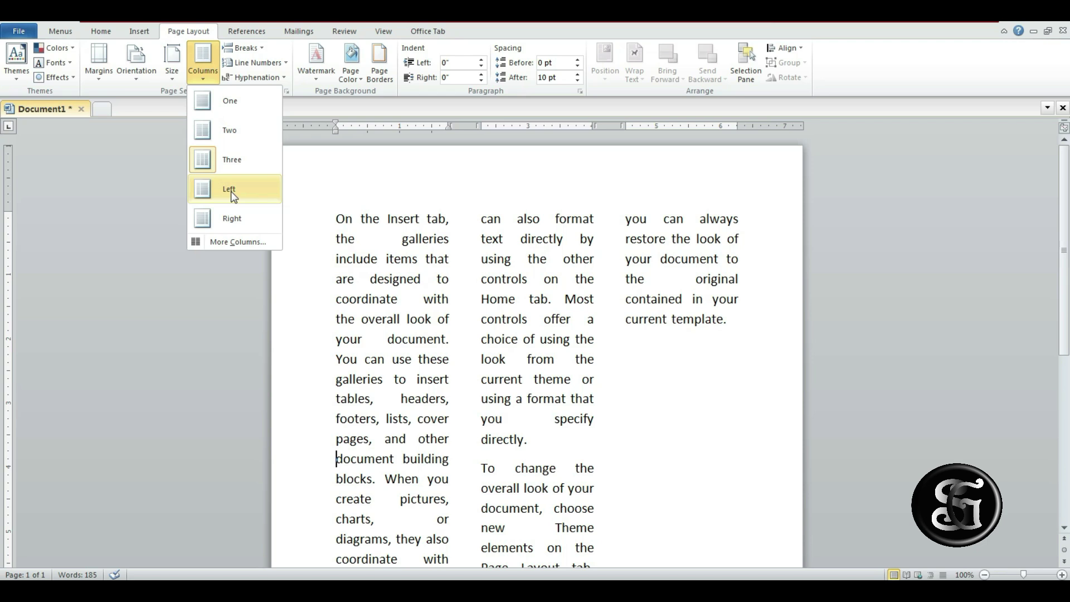
pyautogui.click(232, 192)
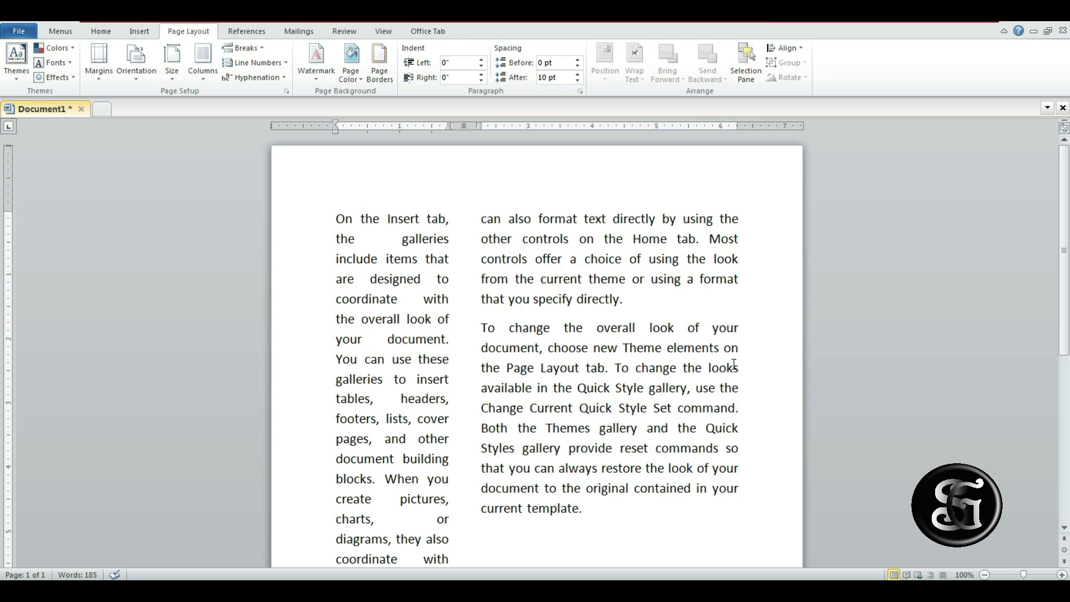
pyautogui.click(203, 62)
pyautogui.click(232, 219)
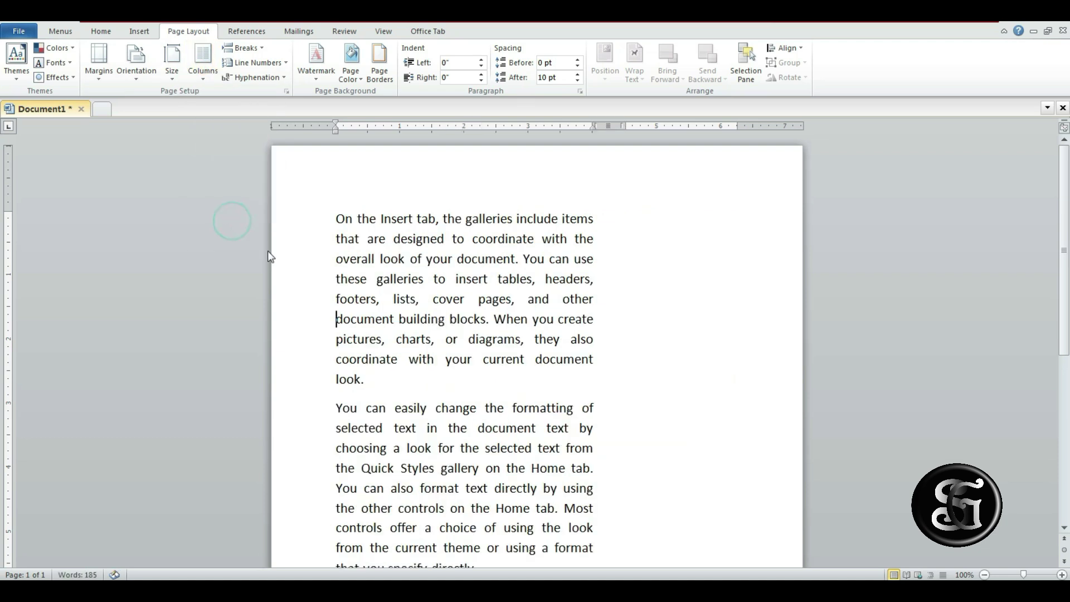
pyautogui.scroll(-3, 673, 305)
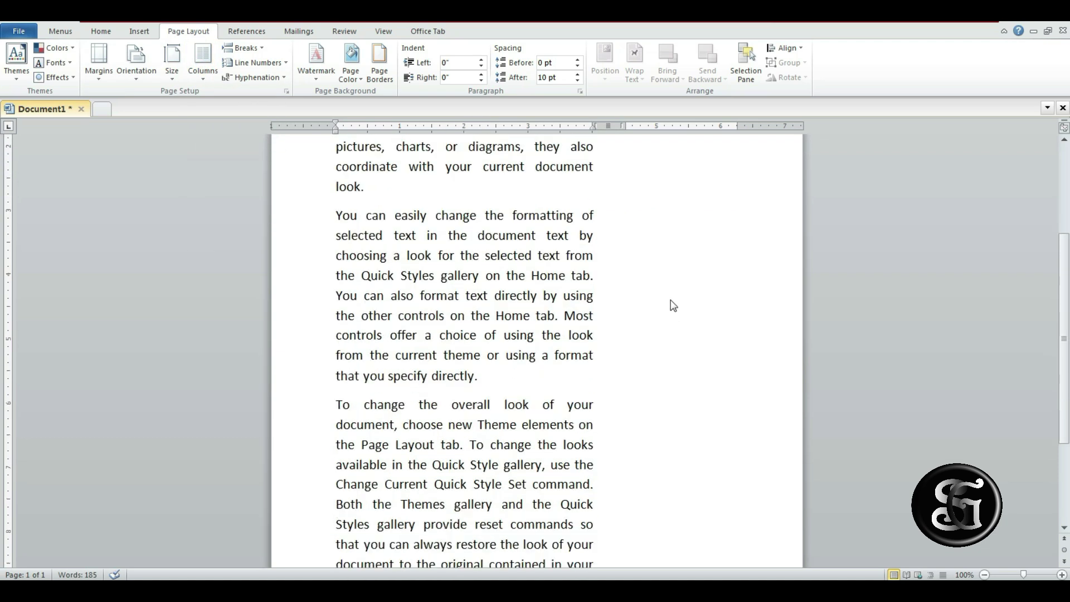
pyautogui.scroll(-2, 673, 305)
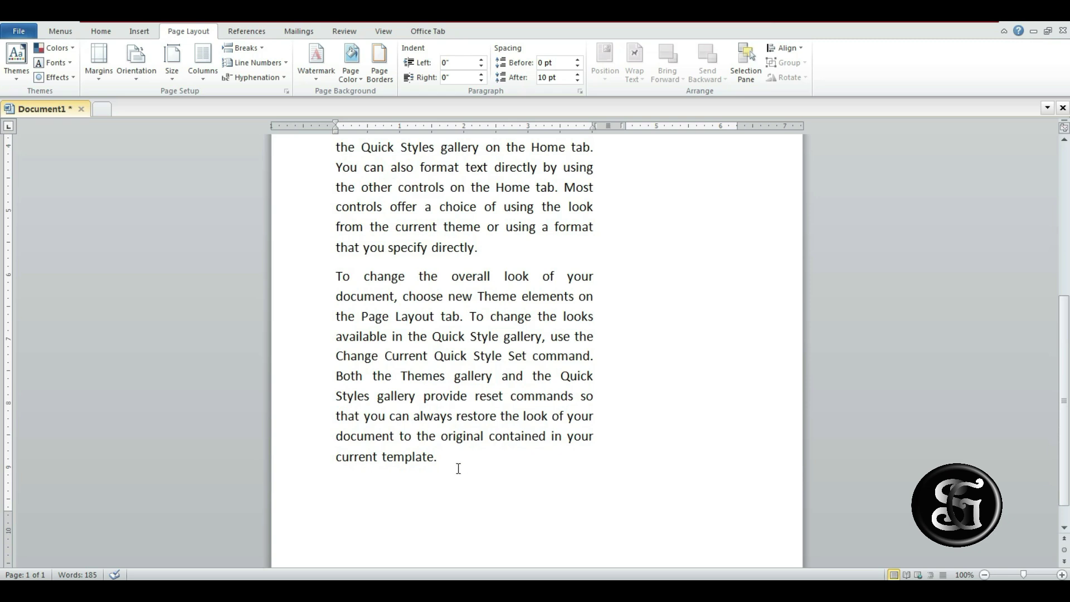
# Copy the third paragraph and paste a duplicate after it to fill the right column.
pyautogui.moveTo(458, 468); pyautogui.dragTo(335, 275)
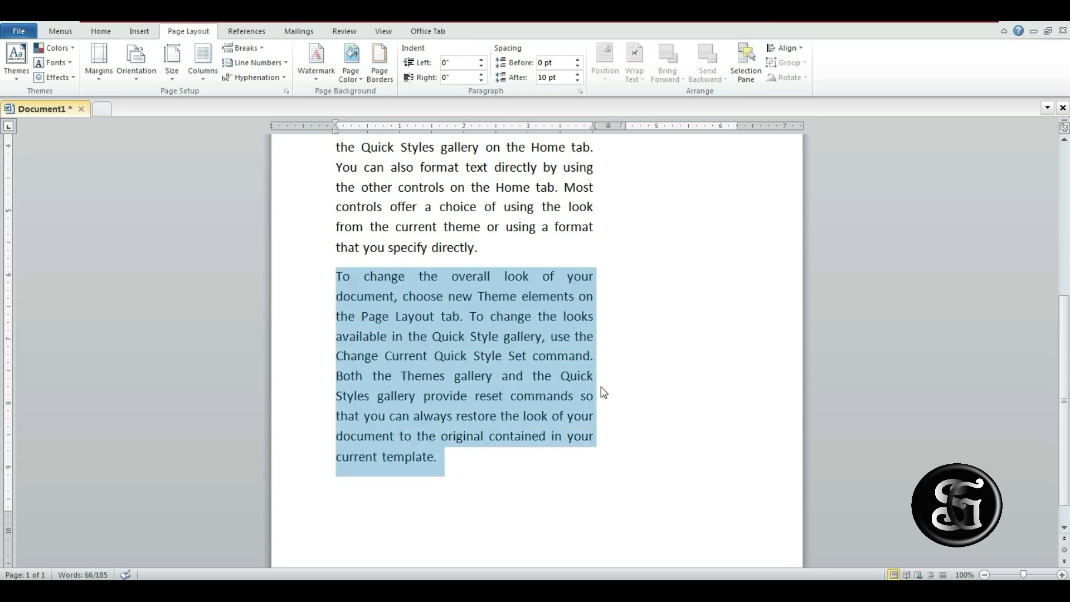
pyautogui.hotkey('ctrl', 'c')
pyautogui.hotkey('ctrl', 'End')
pyautogui.hotkey('ctrl', 'v')
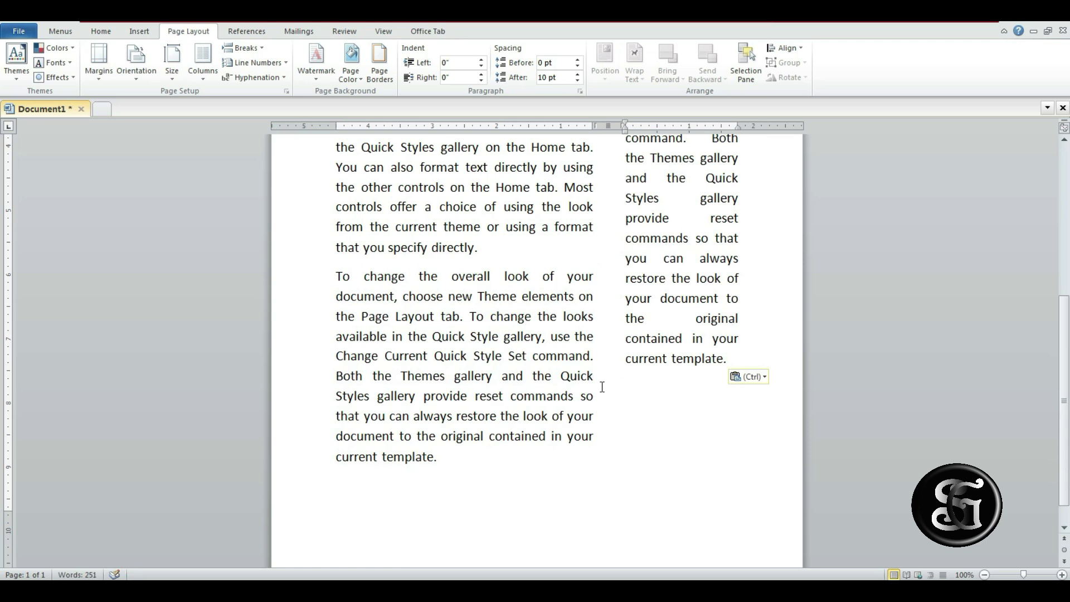
pyautogui.scroll(3, 602, 387)
pyautogui.scroll(2, 602, 386)
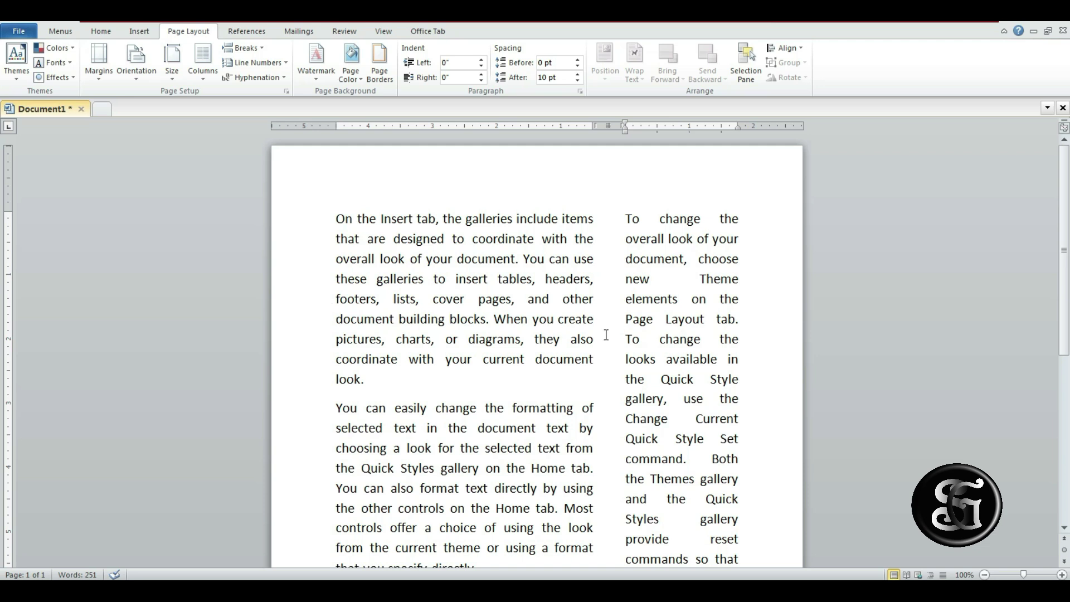
pyautogui.click(202, 62)
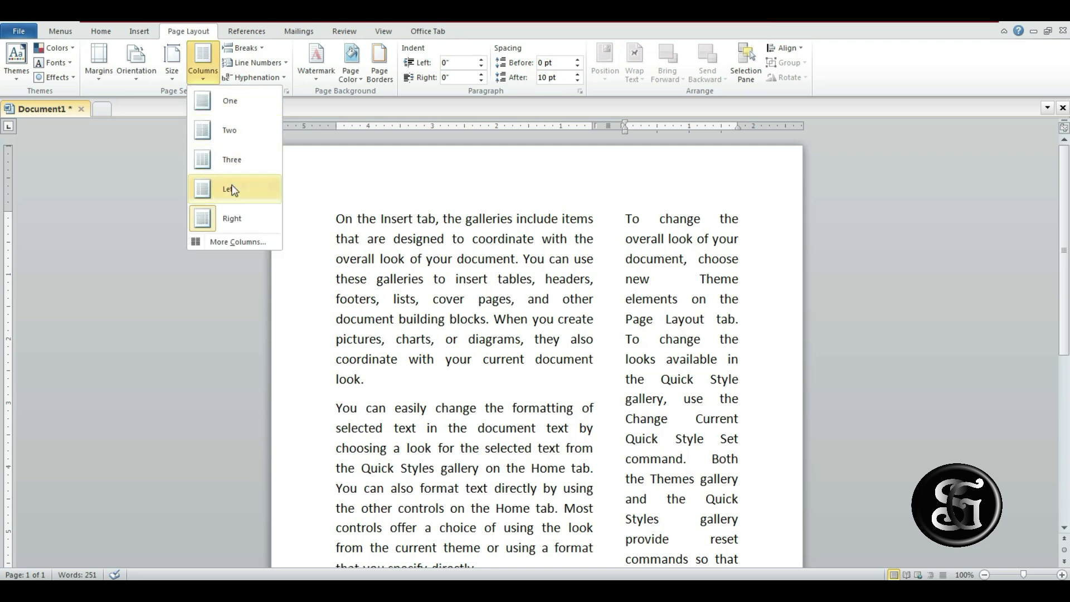
# Lower the column spacing to 0.2" in More Columns, making columns 4.01" and 2.06" wide.
pyautogui.click(229, 242)
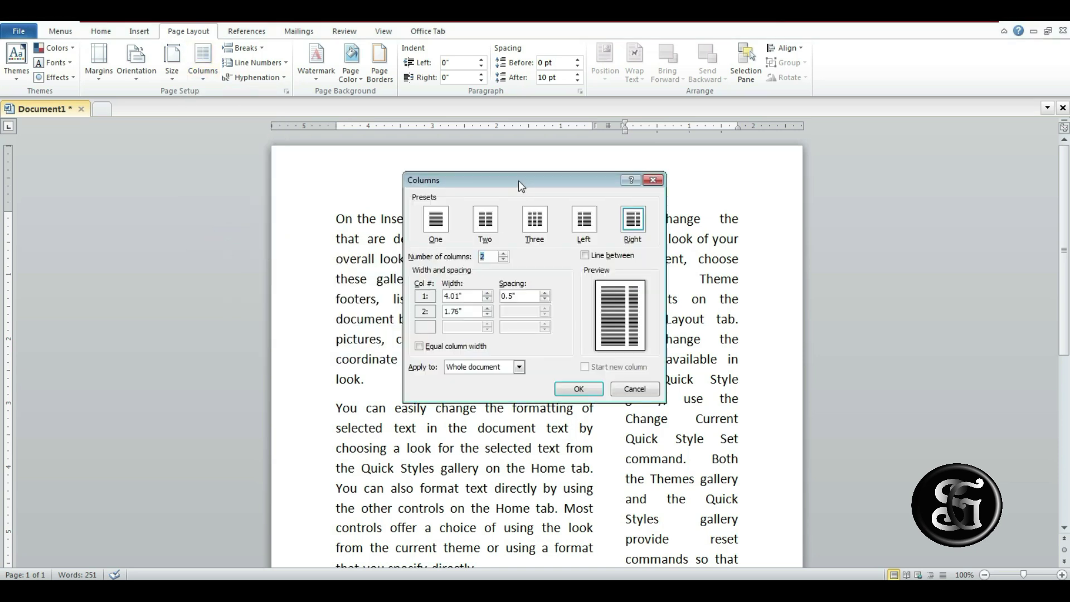
pyautogui.moveTo(519, 181); pyautogui.dragTo(223, 161)
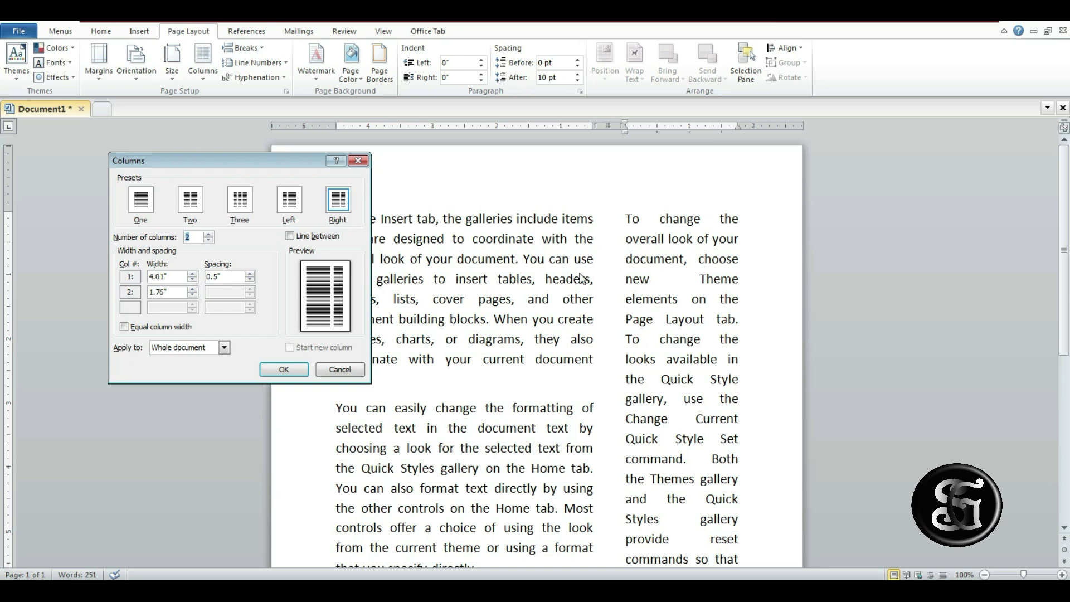
pyautogui.click(249, 281)
pyautogui.click(250, 280)
pyautogui.click(250, 281)
pyautogui.click(283, 370)
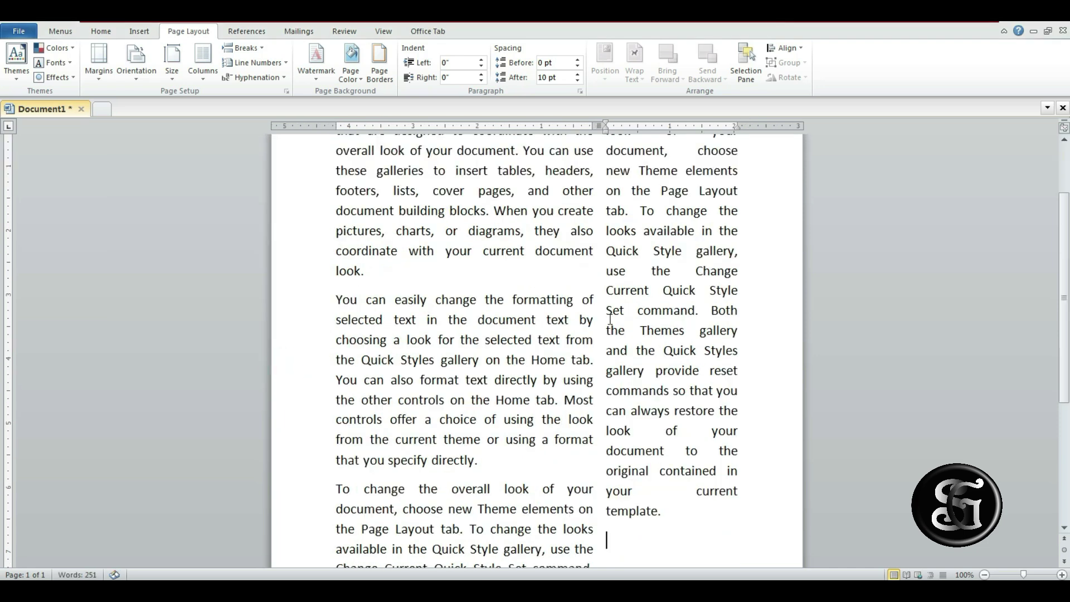
pyautogui.scroll(3, 628, 320)
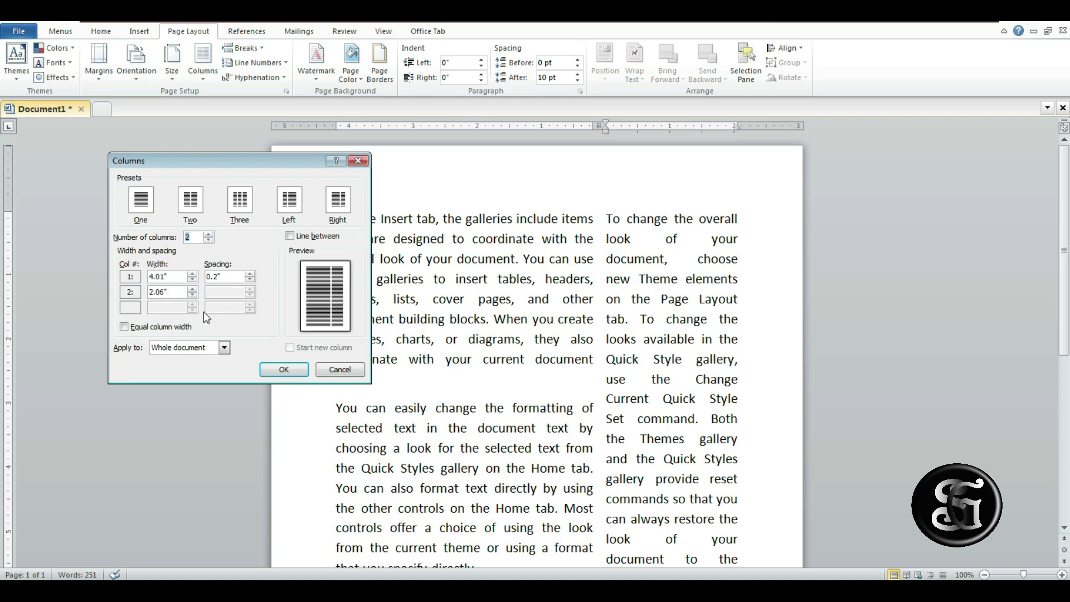
pyautogui.click(283, 369)
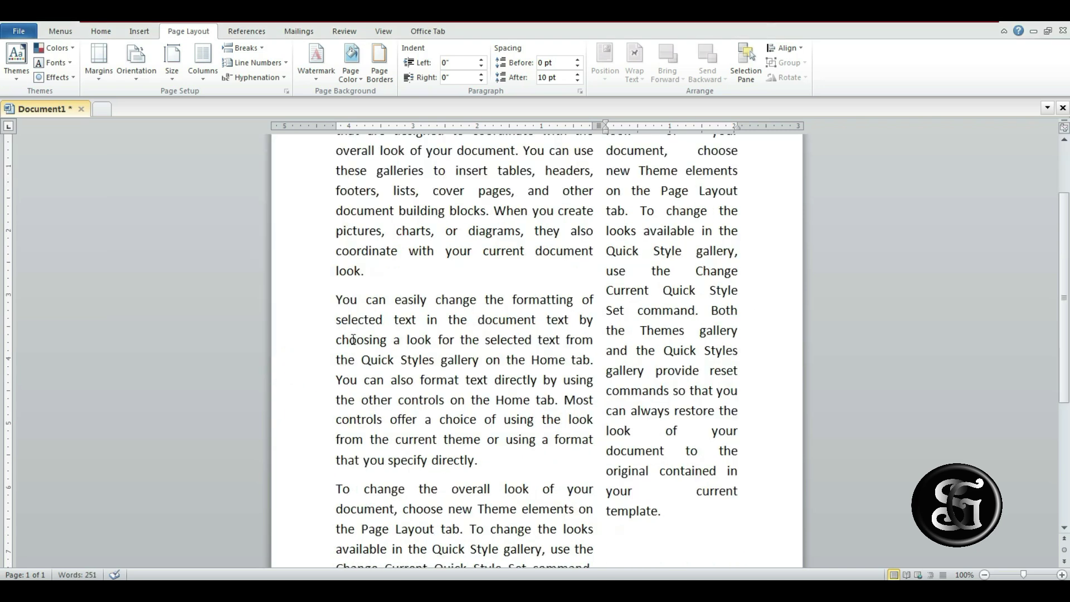
pyautogui.click(204, 78)
# Return the text to a single full-width column.
pyautogui.click(230, 101)
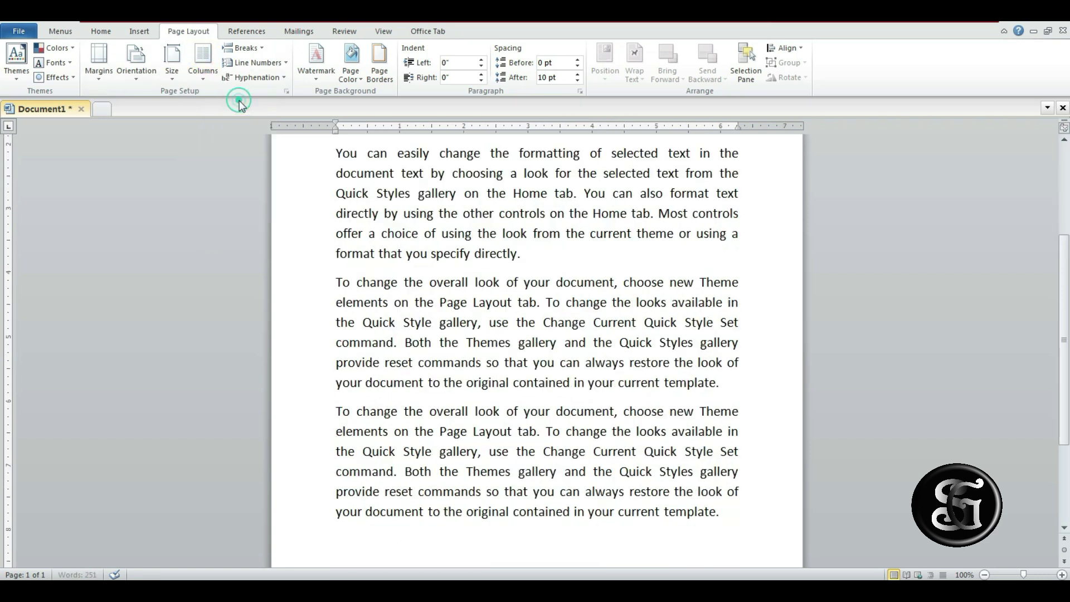
pyautogui.scroll(4, 534, 266)
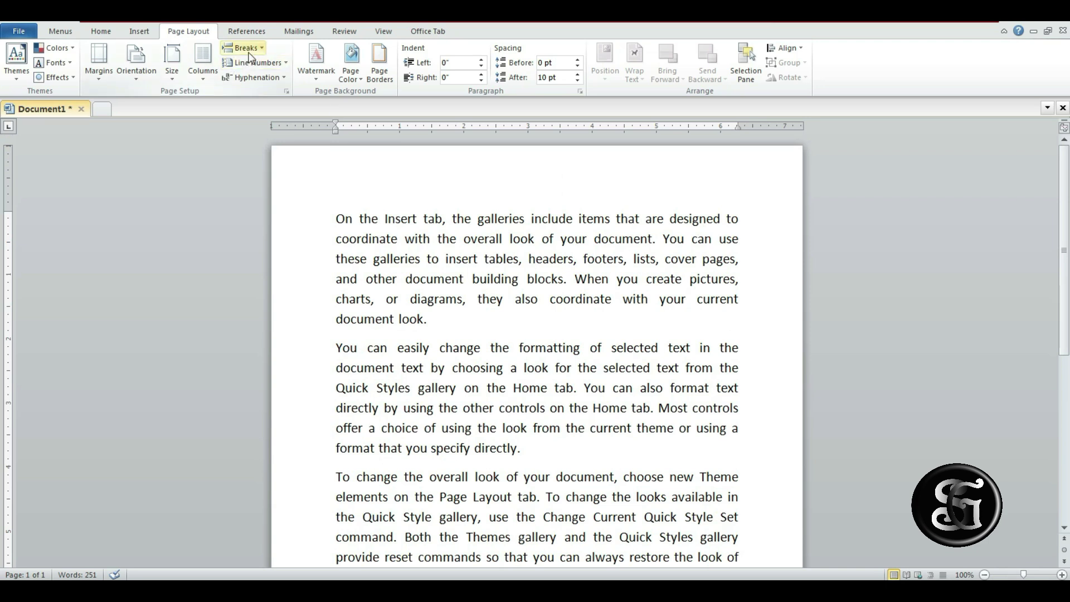
pyautogui.click(263, 49)
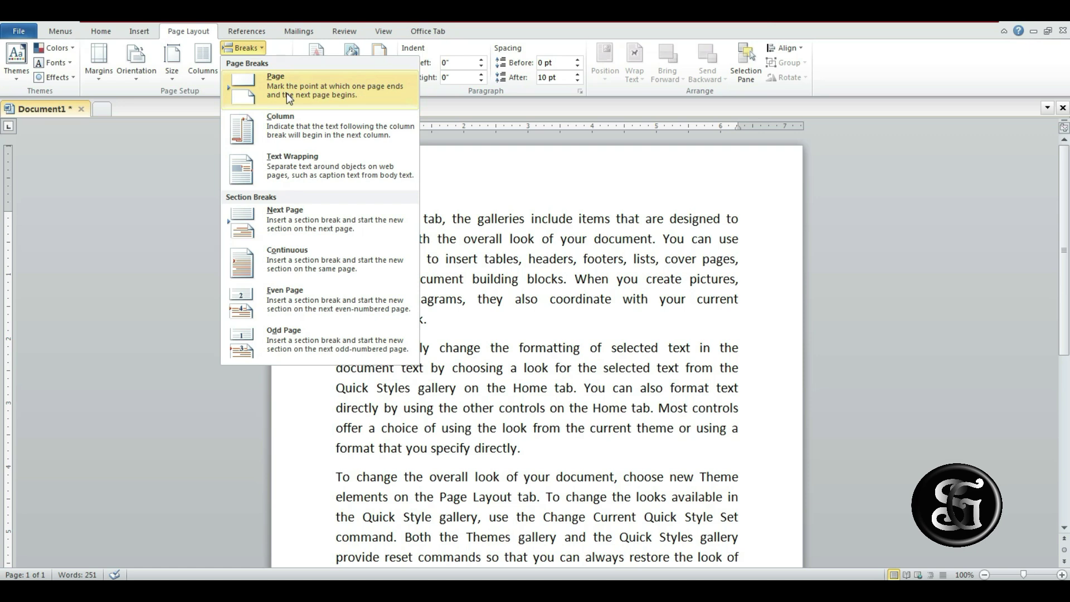
pyautogui.click(670, 324)
# Insert a page break after the first paragraph ending 'document look.'.
pyautogui.click(444, 326)
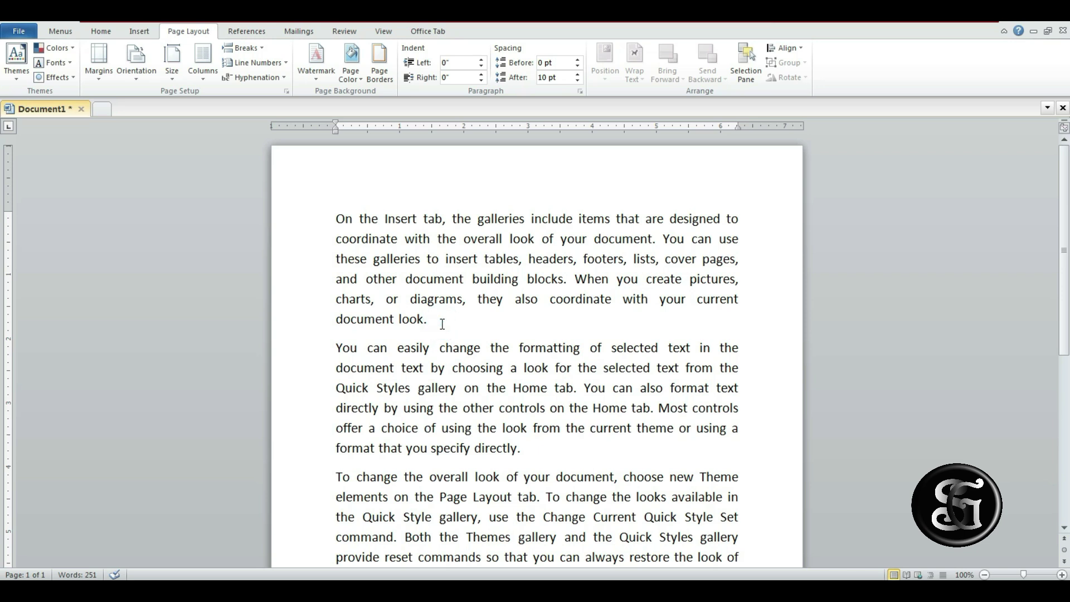
pyautogui.click(253, 48)
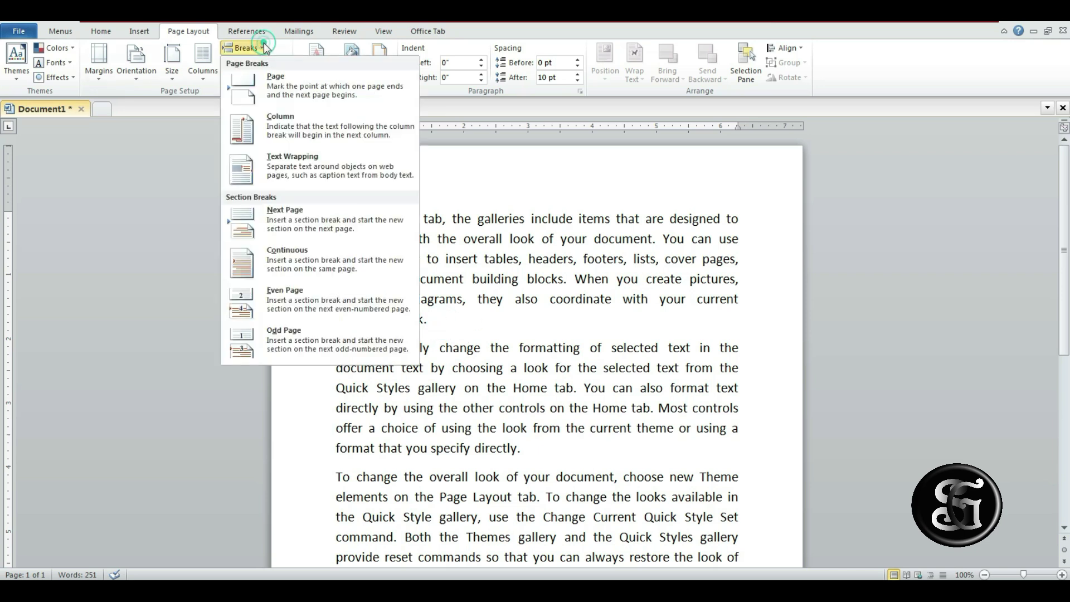
pyautogui.click(273, 90)
pyautogui.scroll(2, 580, 327)
pyautogui.scroll(3, 581, 327)
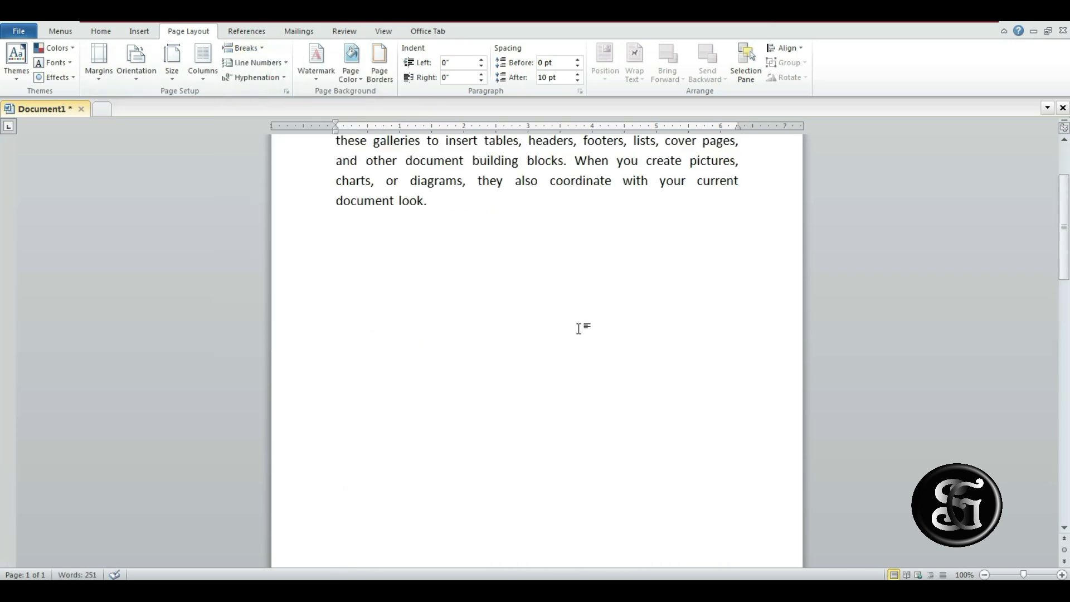
pyautogui.scroll(3, 485, 322)
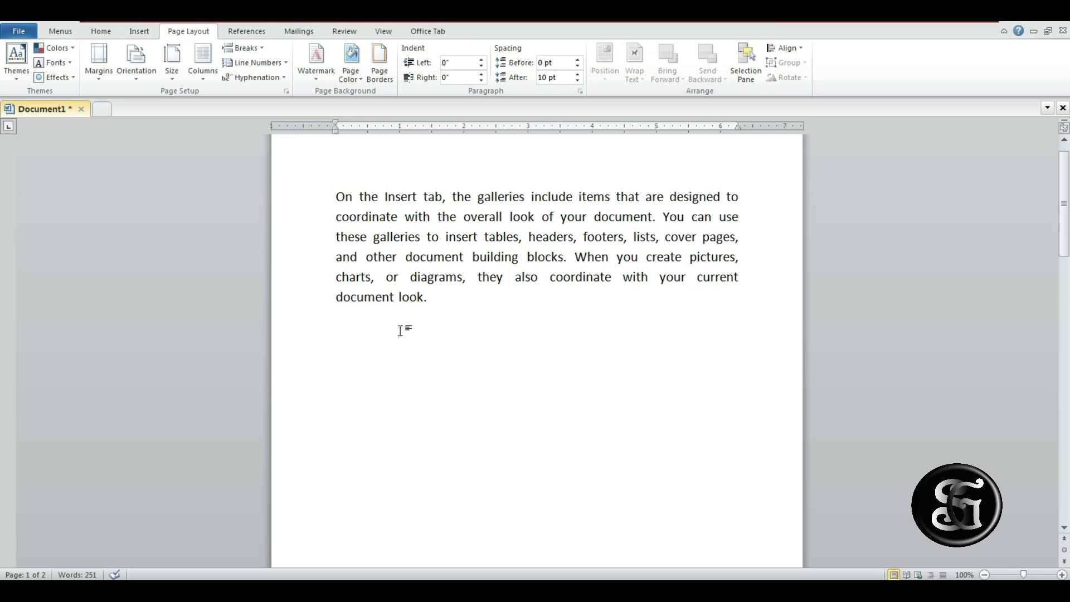
pyautogui.click(346, 327)
pyautogui.click(337, 337)
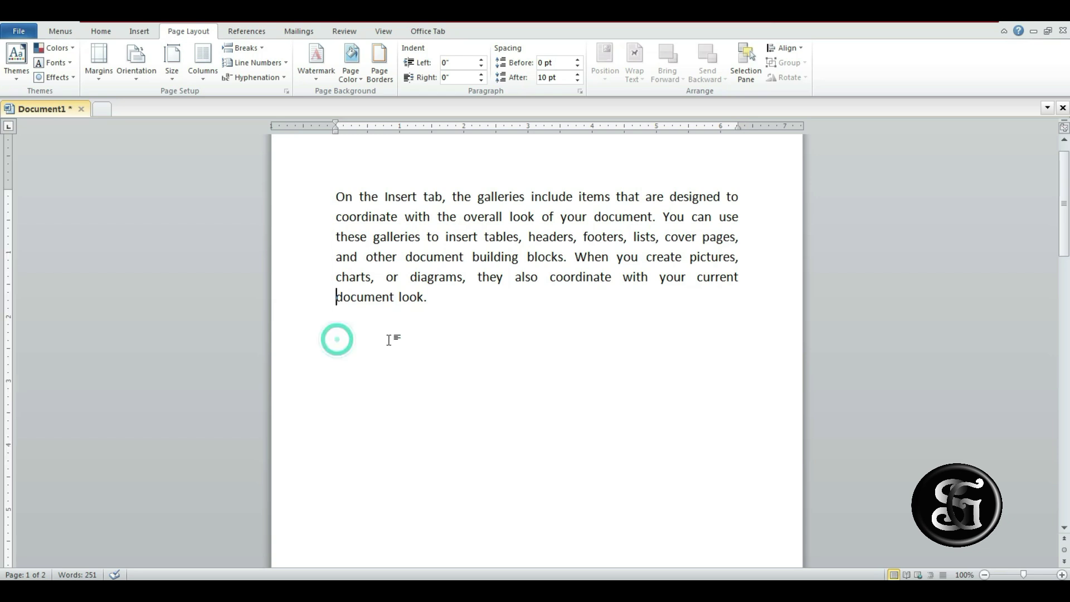
pyautogui.click(436, 310)
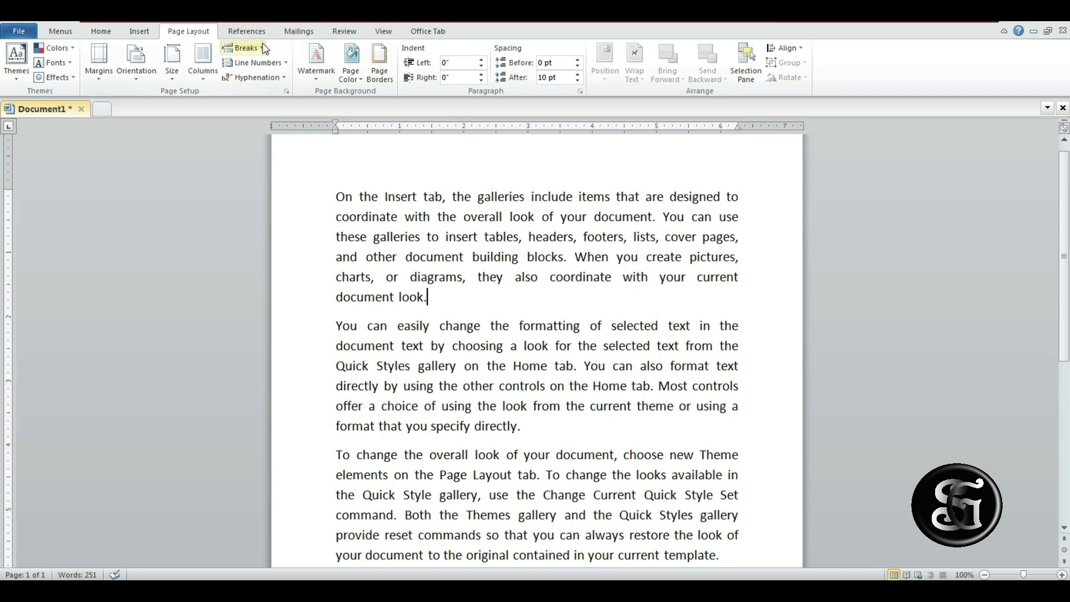
# Lay the text out in Two equal-width columns, the third paragraph continuing on the right.
pyautogui.click(243, 48)
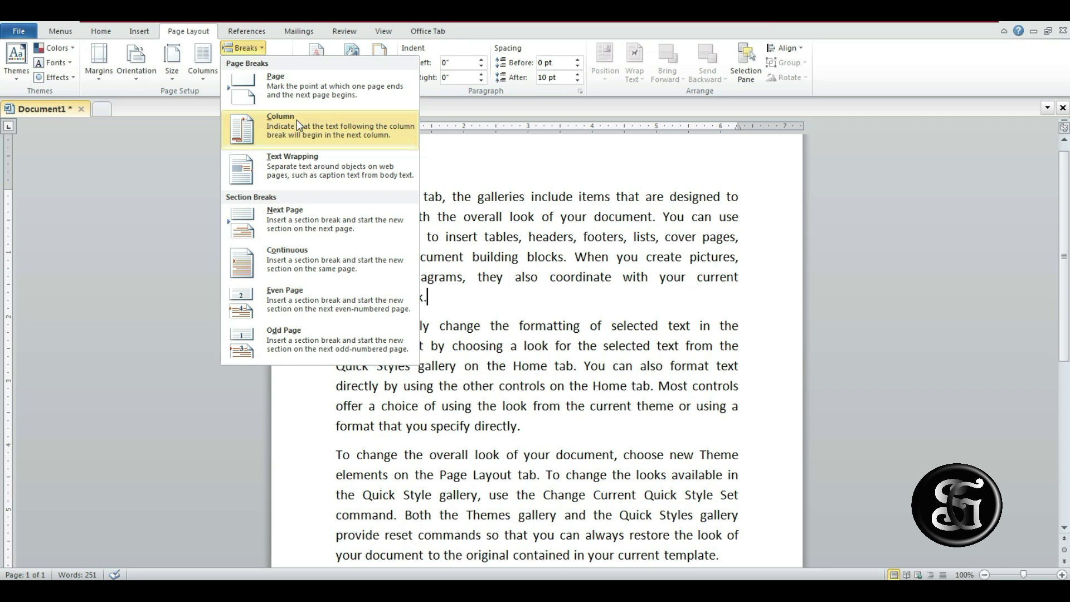
pyautogui.click(604, 341)
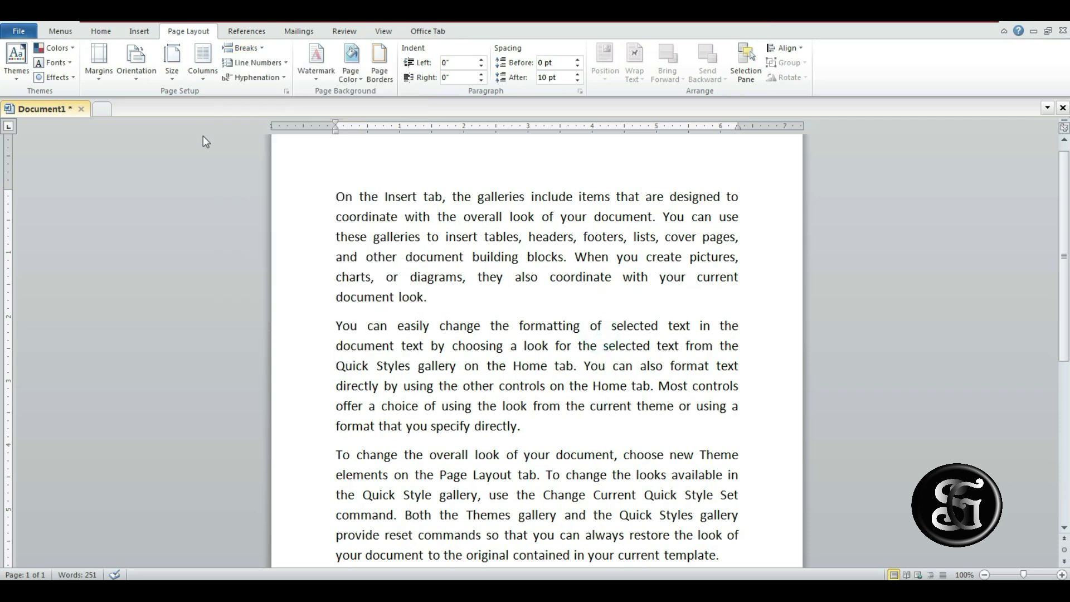
pyautogui.click(202, 61)
pyautogui.click(235, 132)
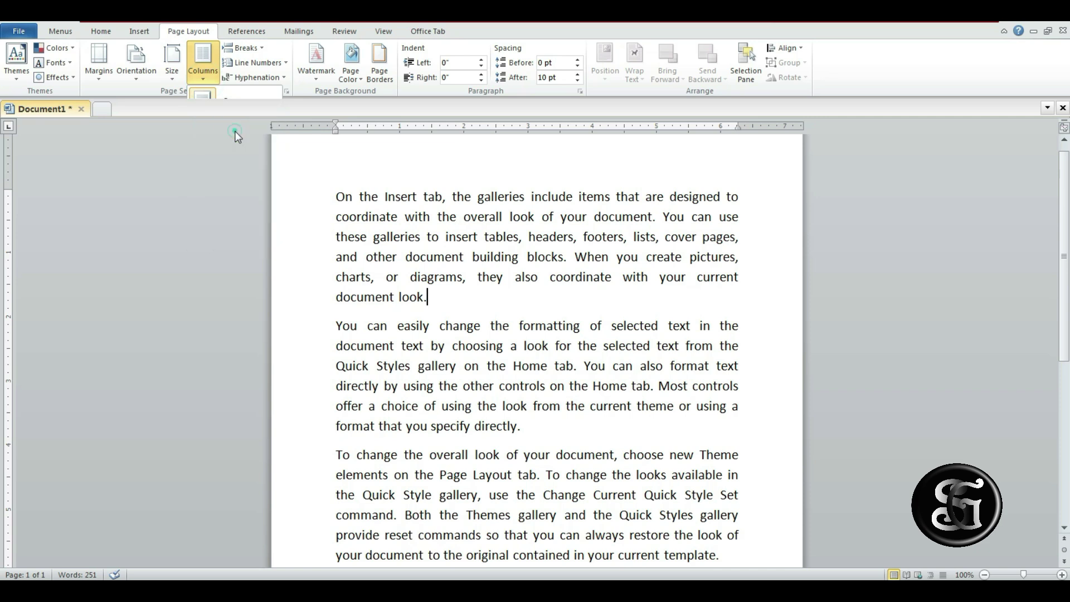
pyautogui.scroll(-2, 542, 390)
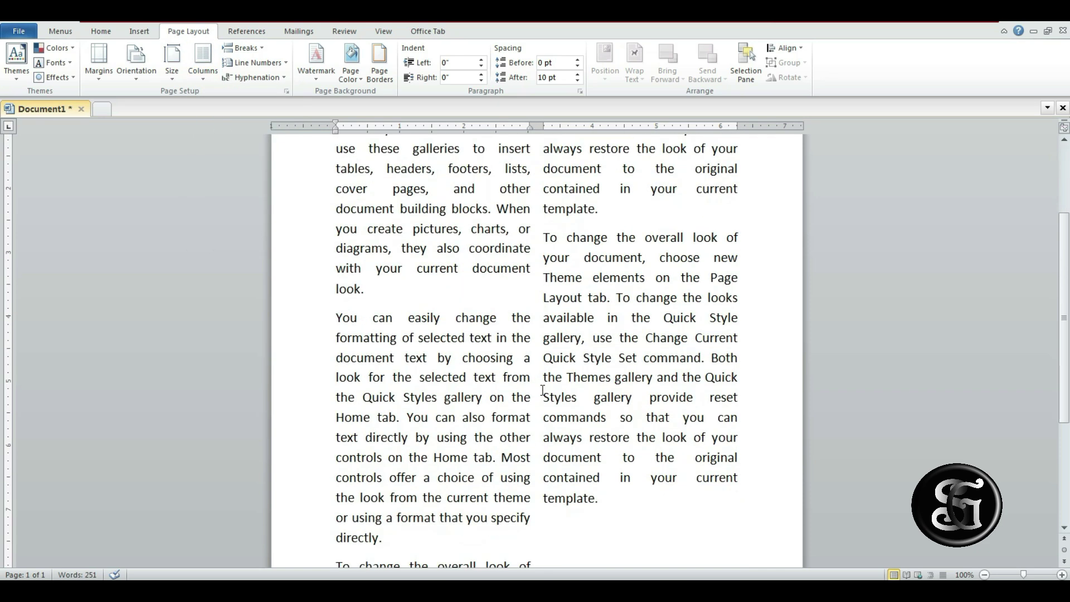
pyautogui.scroll(-1, 362, 334)
pyautogui.scroll(1, 435, 302)
pyautogui.scroll(1, 429, 334)
pyautogui.scroll(3, 427, 367)
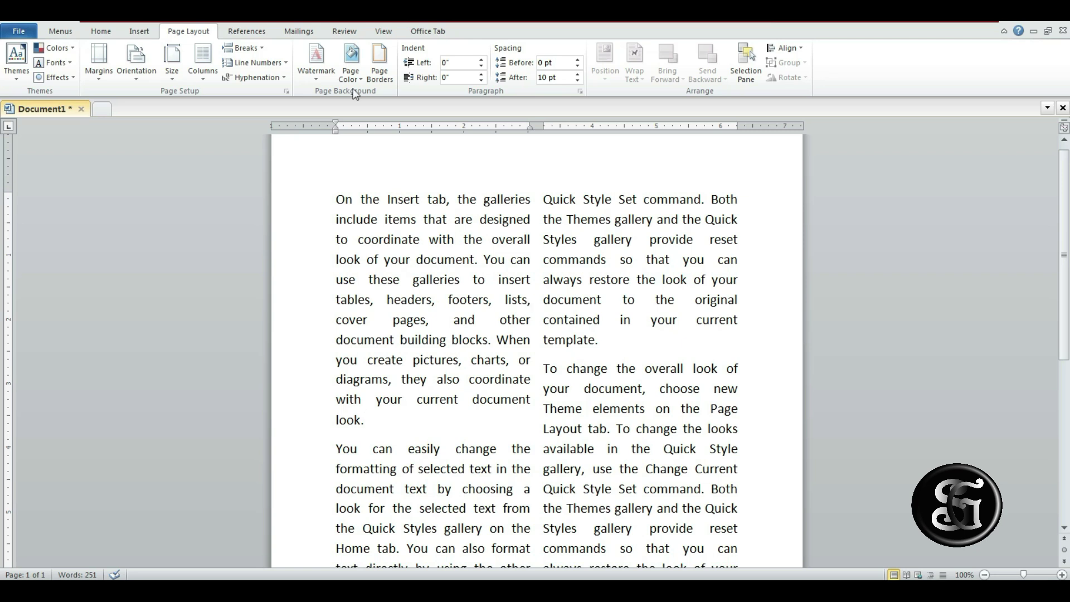
# Insert a page break after the first paragraph, then delete it so the text is on one page.
pyautogui.click(256, 49)
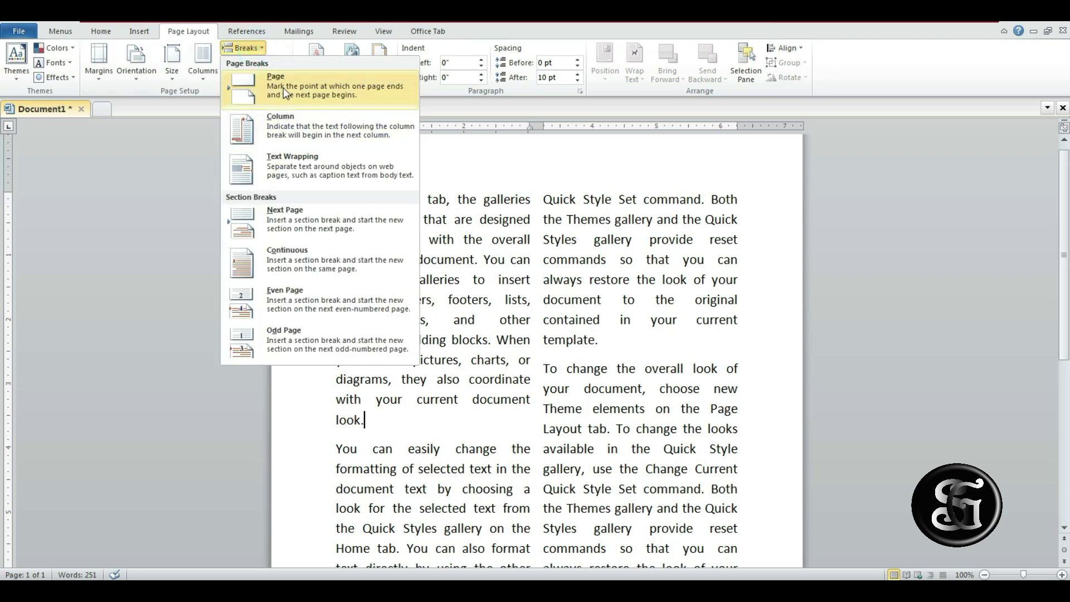
pyautogui.click(283, 88)
pyautogui.scroll(5, 477, 358)
pyautogui.scroll(3, 478, 345)
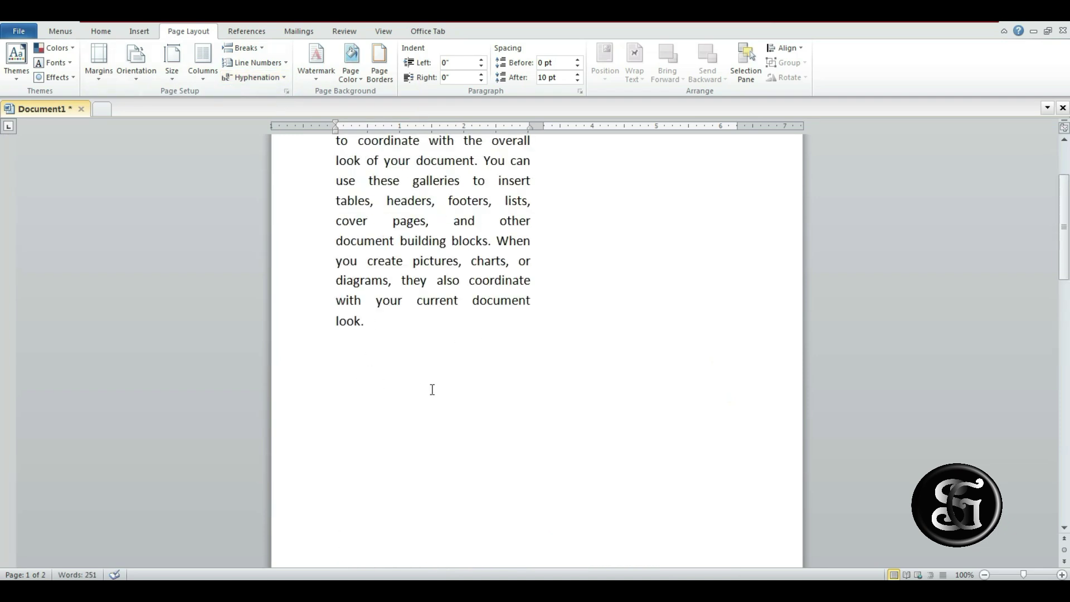
pyautogui.scroll(2, 433, 390)
pyautogui.scroll(-2, 532, 393)
pyautogui.scroll(-3, 532, 394)
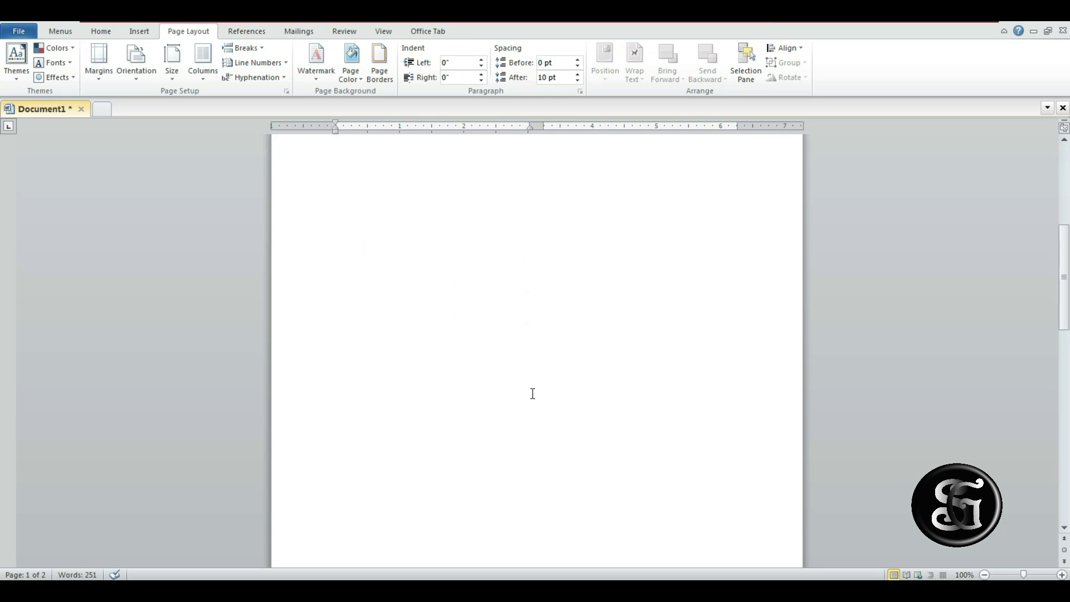
pyautogui.scroll(-3, 532, 394)
pyautogui.press('BackSpace')
pyautogui.click(245, 48)
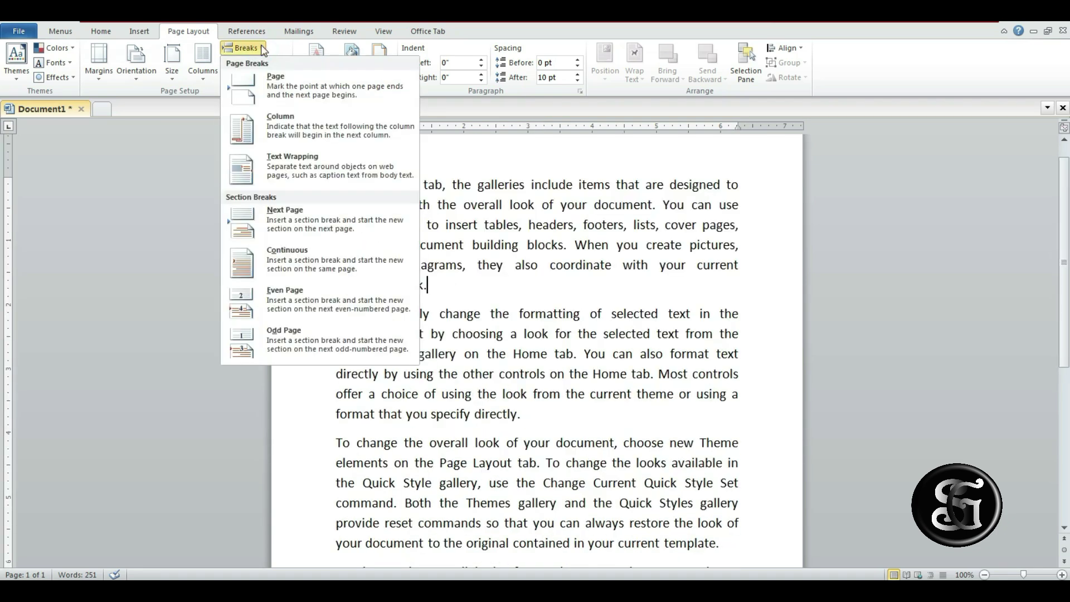
pyautogui.click(675, 405)
pyautogui.click(740, 334)
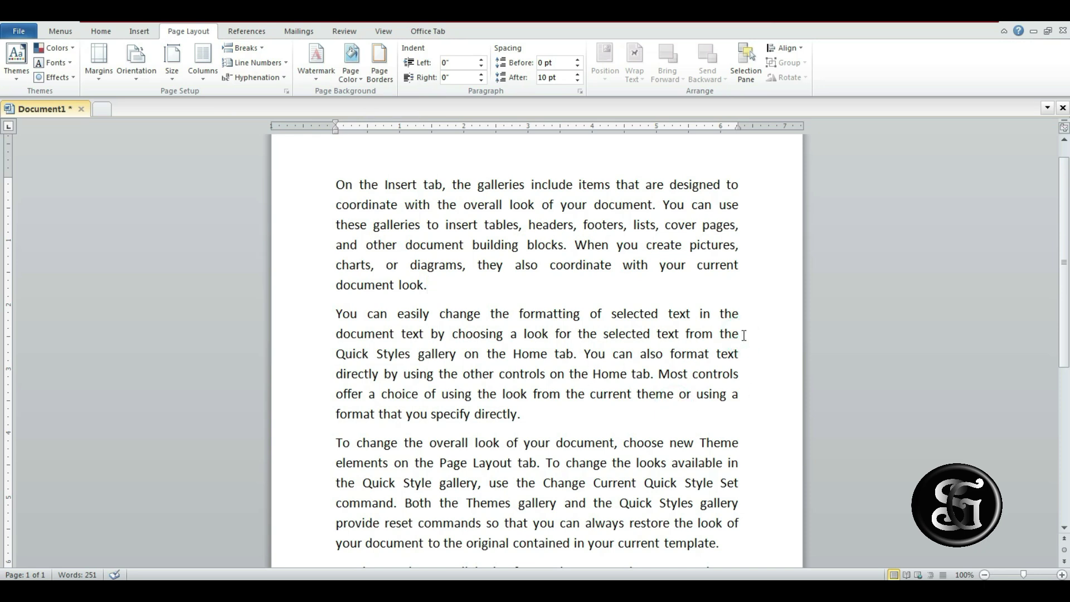
pyautogui.click(260, 48)
pyautogui.click(282, 167)
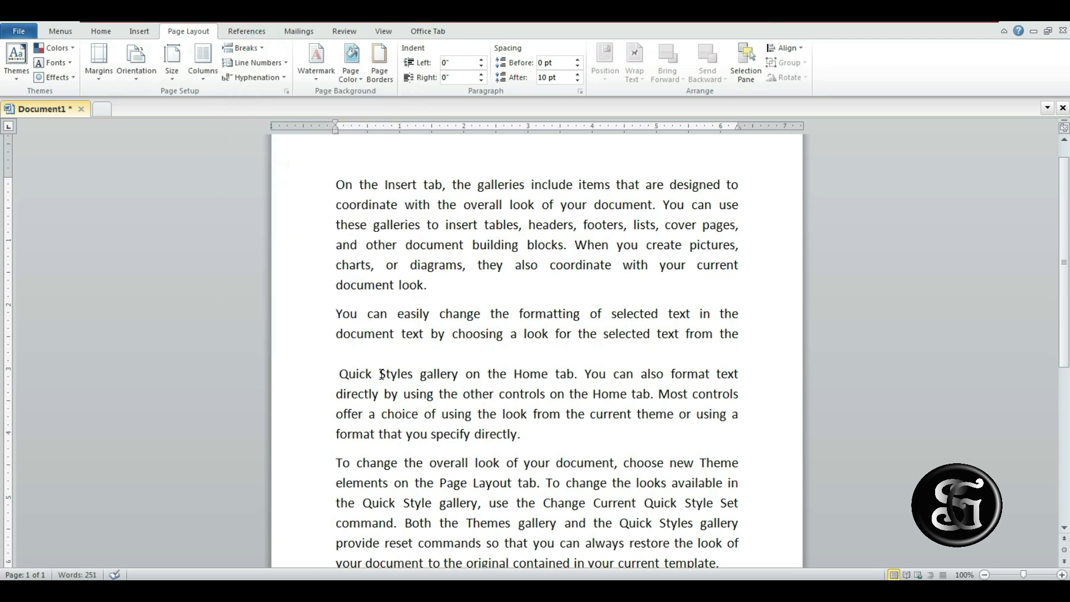
pyautogui.press('BackSpace')
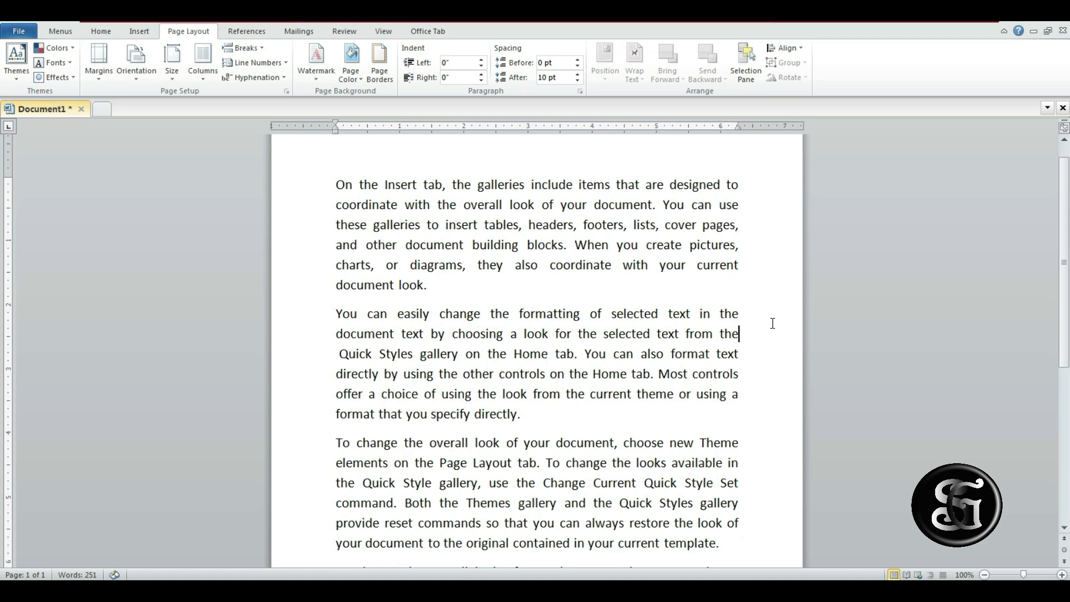
pyautogui.click(253, 47)
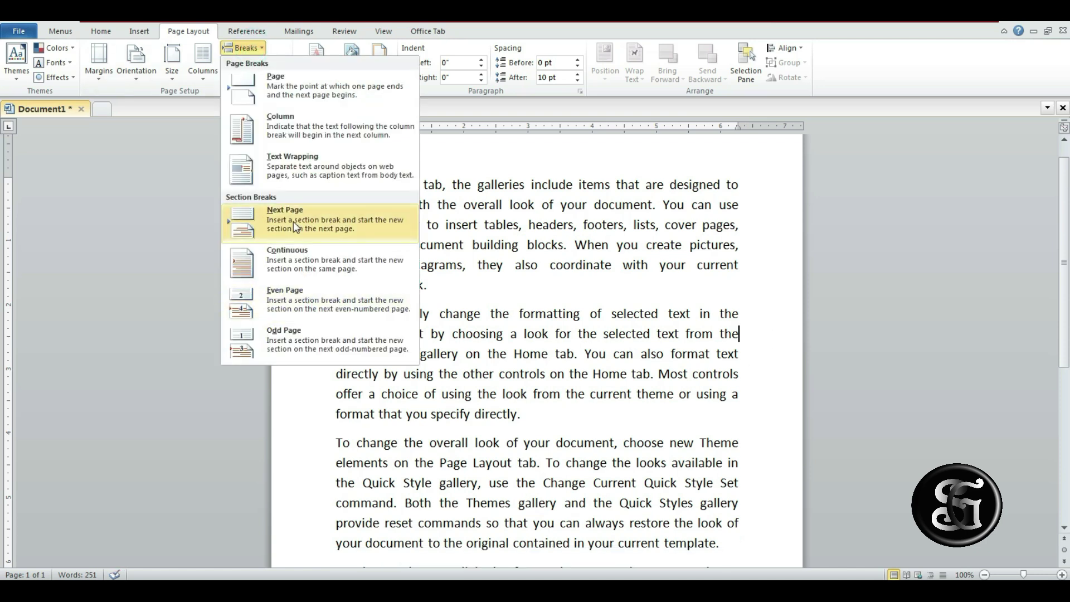
pyautogui.click(650, 450)
pyautogui.hotkey('ctrl', 'End')
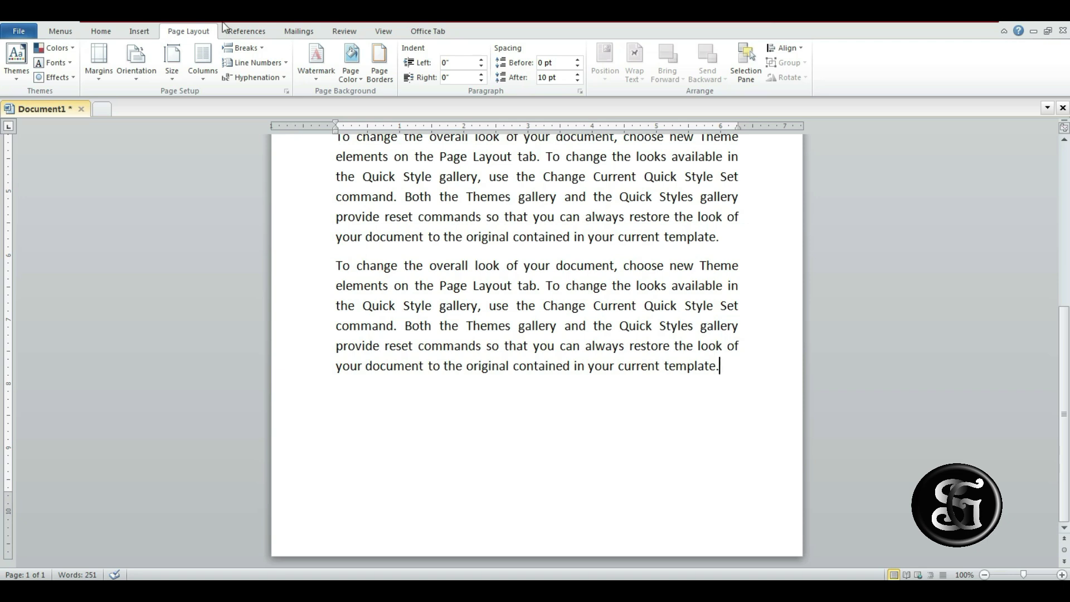
# Insert a Next Page section break at the end of the document.
pyautogui.click(258, 50)
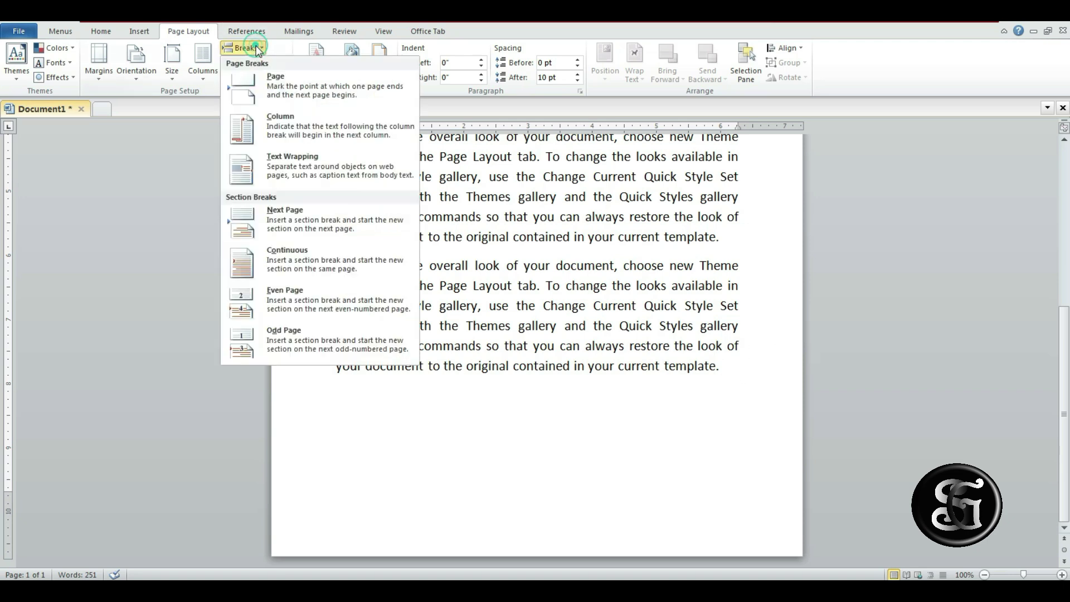
pyautogui.click(314, 218)
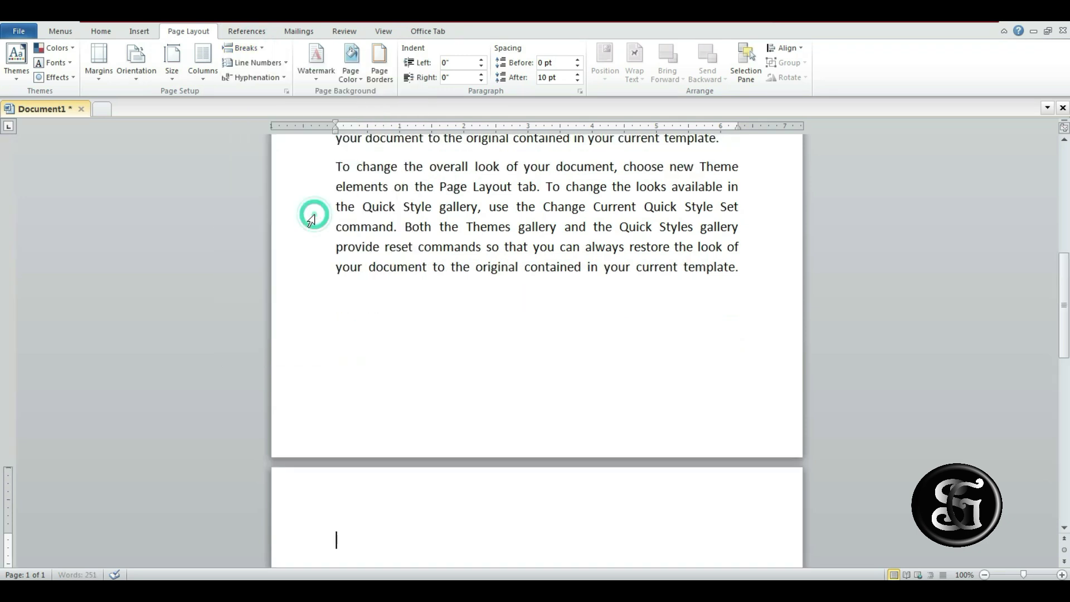
pyautogui.click(261, 48)
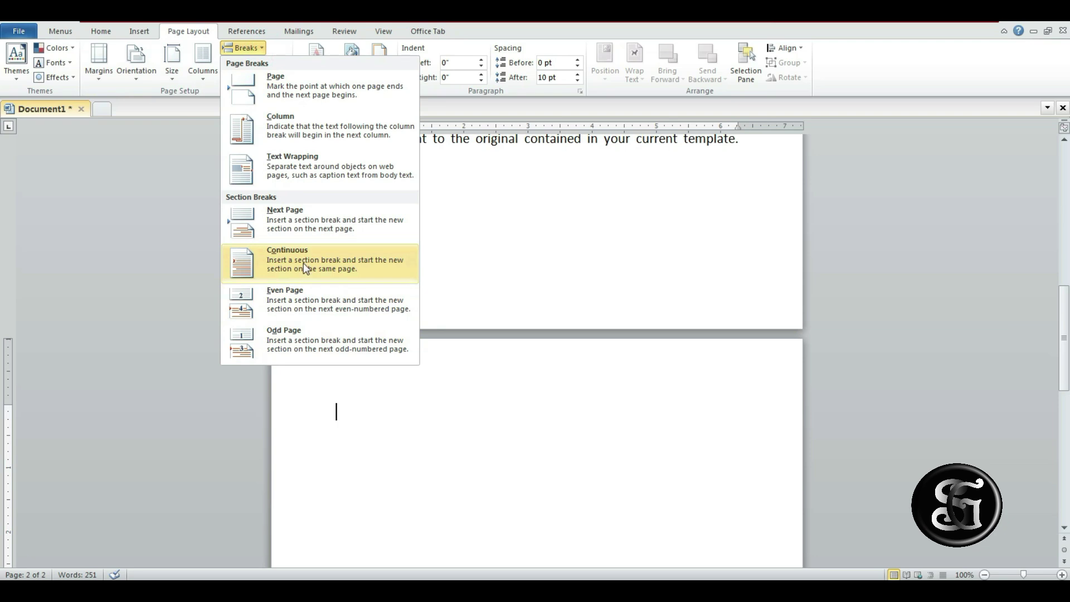
pyautogui.click(577, 416)
# Insert a Continuous section break after "format text" and undo it.
pyautogui.scroll(1, 574, 412)
pyautogui.scroll(5, 574, 412)
pyautogui.scroll(3, 579, 416)
pyautogui.scroll(2, 589, 419)
pyautogui.click(741, 389)
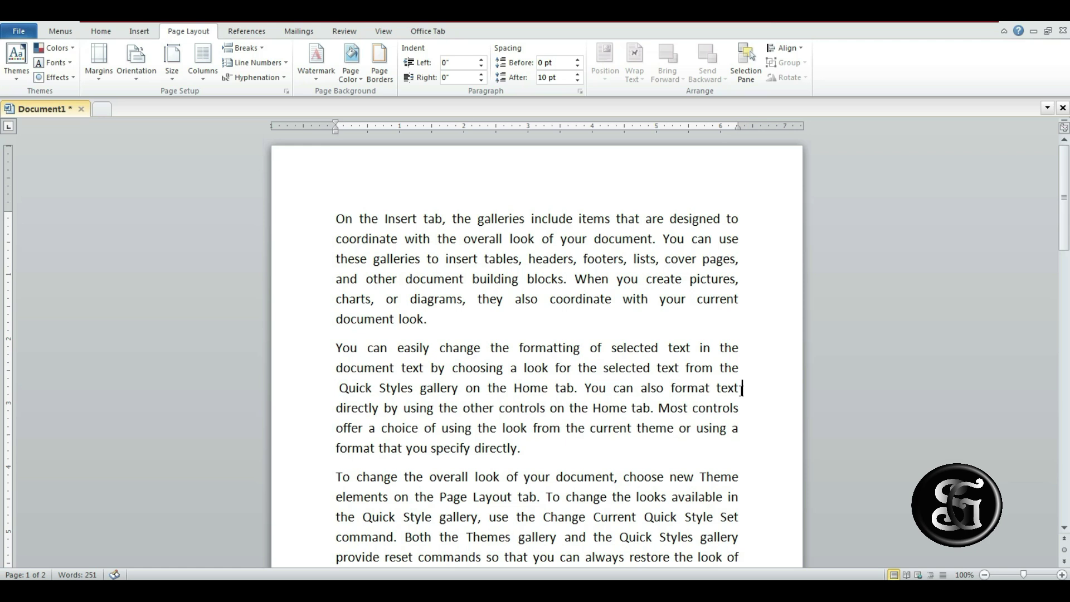
pyautogui.click(260, 48)
pyautogui.click(299, 259)
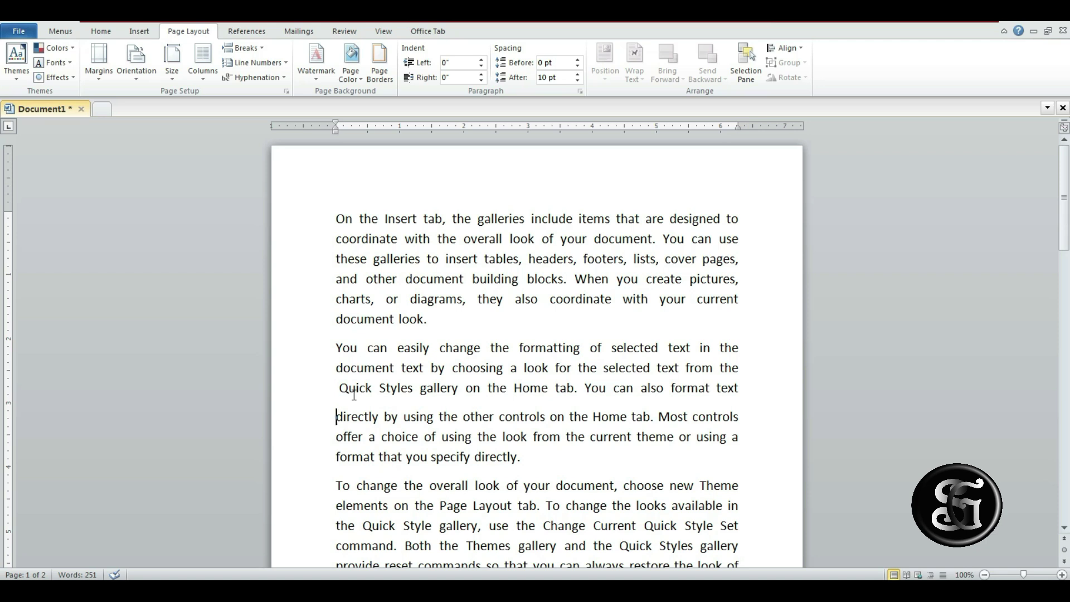
pyautogui.hotkey('ctrl', 'z')
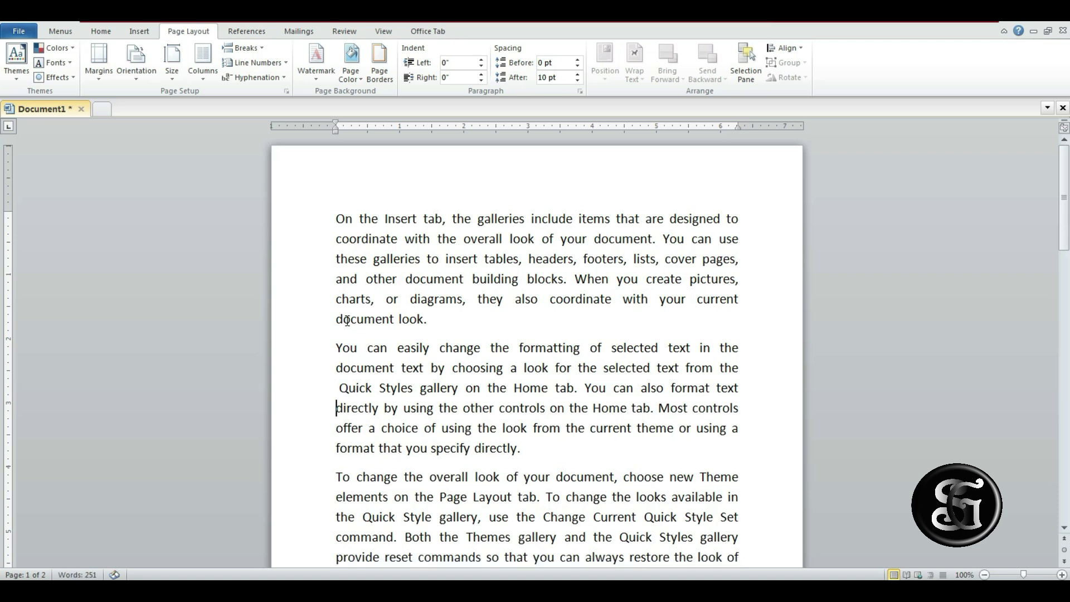
pyautogui.click(243, 48)
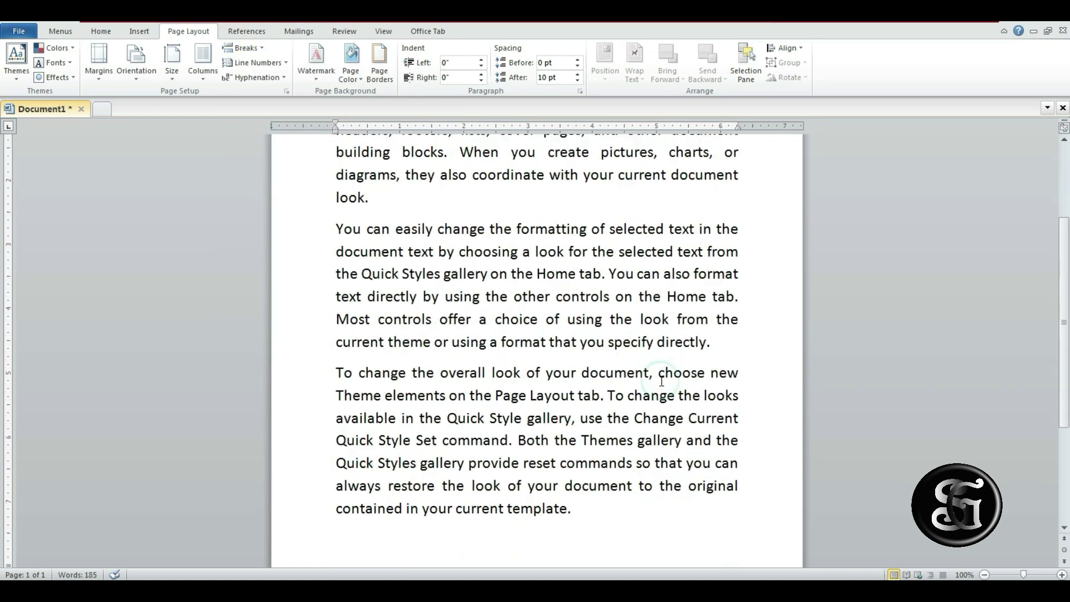
# Scroll down and open the Page Layout Breaks list.
pyautogui.scroll(-3, 661, 381)
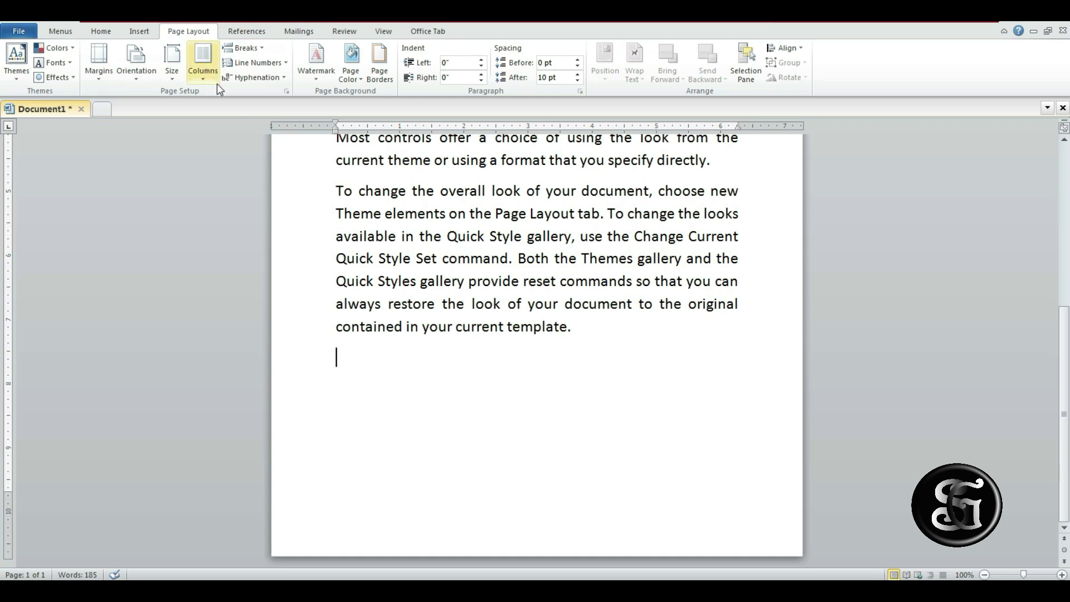
pyautogui.click(243, 48)
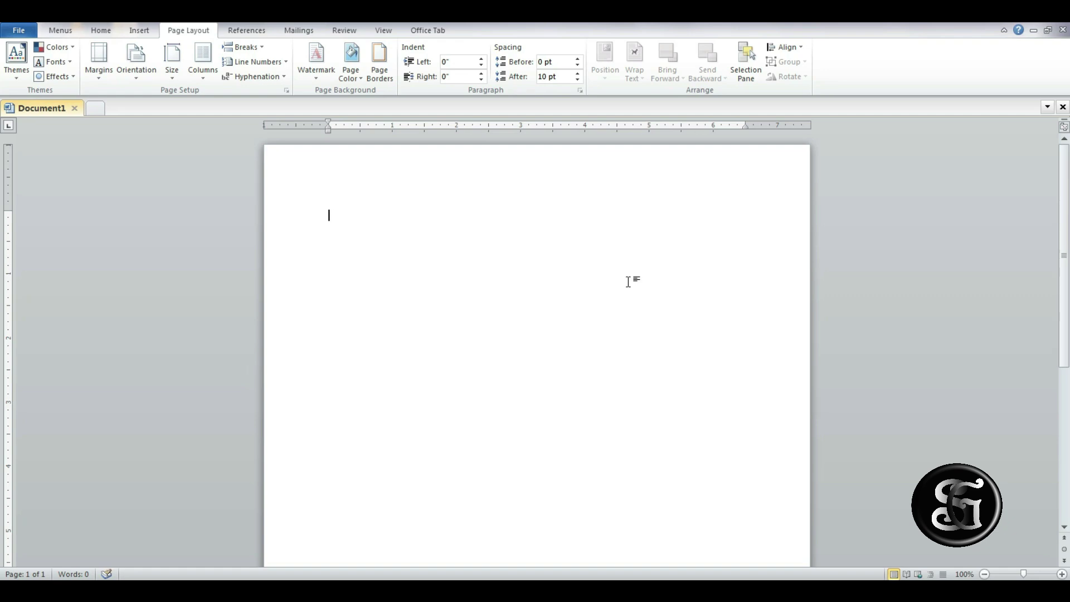
# Type a line of a's and enlarge its font two sizes.
pyautogui.write('aaaaaaaaaaaaaaaaaaaaaaaaaaaaa')
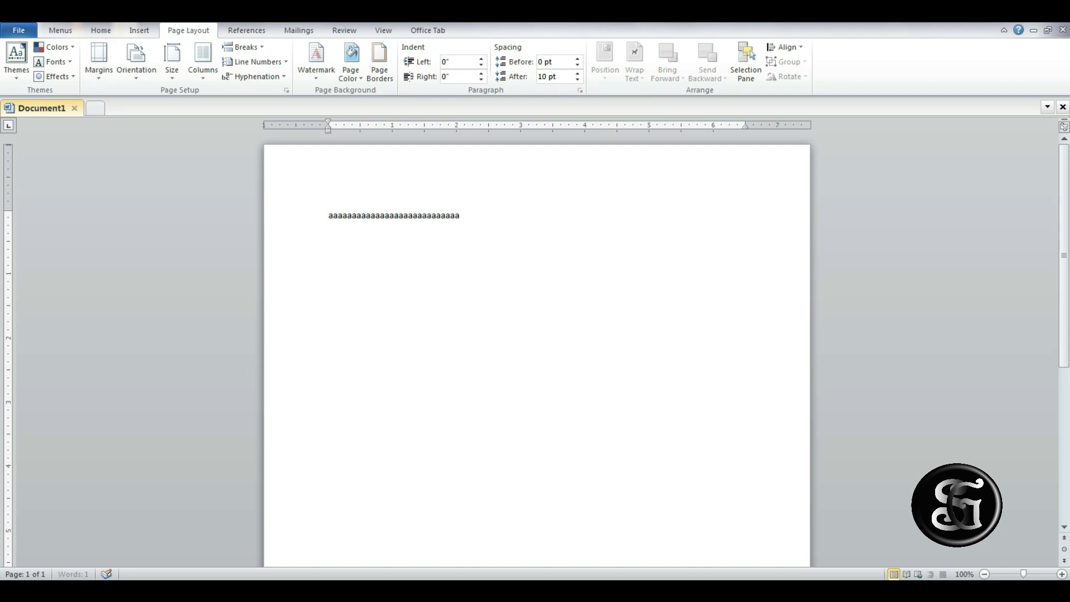
pyautogui.hotkey('ctrl', 'a')
pyautogui.hotkey('ctrl', 'shift', '.')
pyautogui.hotkey('ctrl', 'shift', '.')
pyautogui.hotkey('ctrl', 'shift', '.')
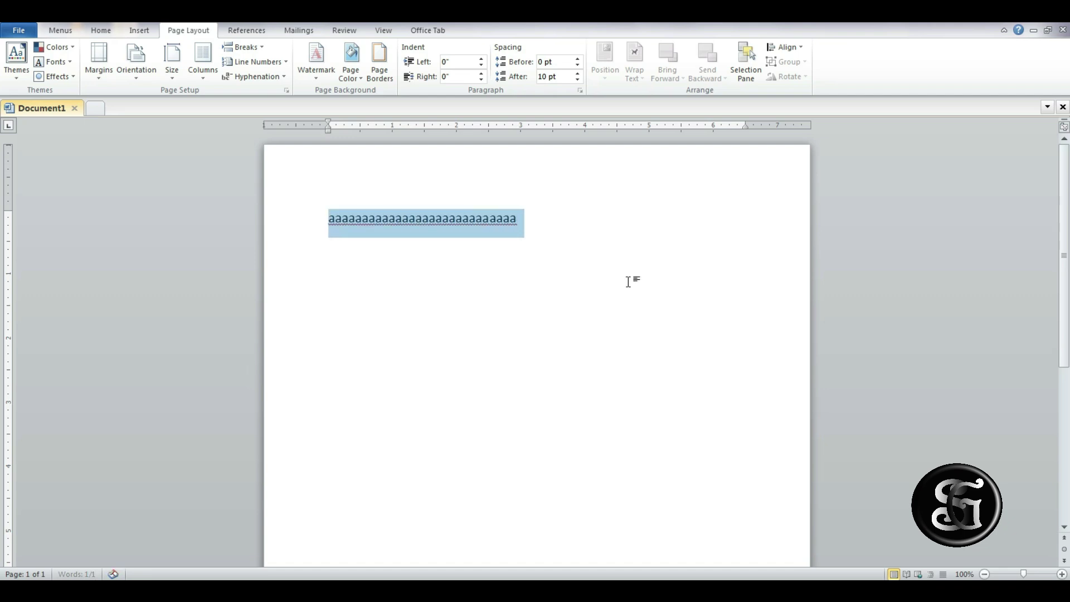
pyautogui.hotkey('ctrl', 'shift', '.')
pyautogui.hotkey('ctrl', 'shift', '.')
pyautogui.hotkey('ctrl', 'shift', '.')
pyautogui.press('Right')
pyautogui.press('Return')
# Add lines of s, r, f and v letters, then select and copy all the text.
pyautogui.write('ssssssssssssssssssssssssssssssss')
pyautogui.press('Return')
pyautogui.write('rrrrrrrrrrrrrrrrrrrrrrrr')
pyautogui.press('Return')
pyautogui.write('f')
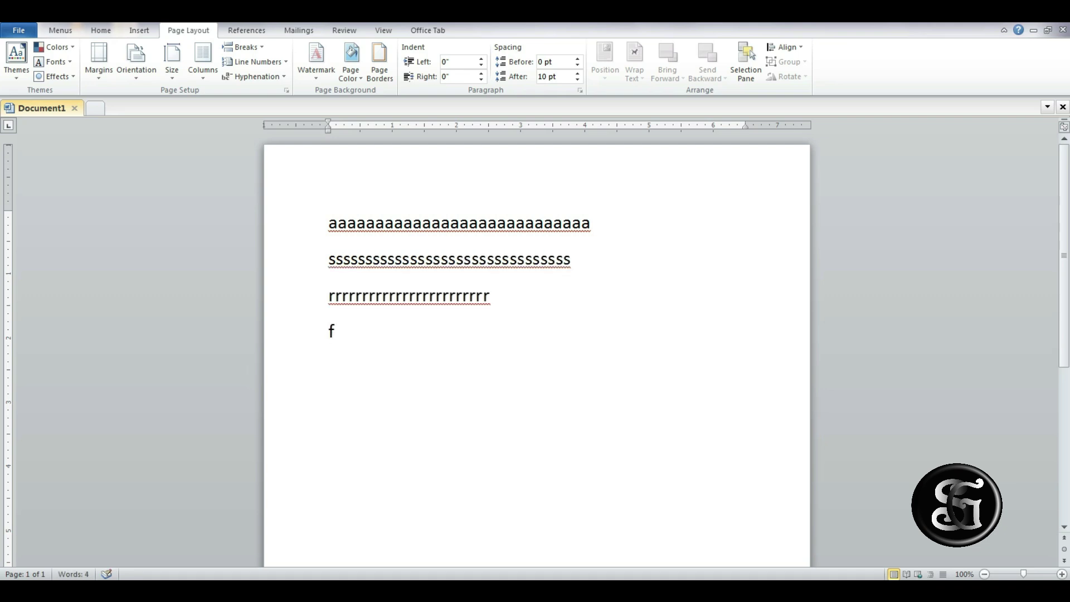
pyautogui.write('ffffffffffffffffffff')
pyautogui.press('Return')
pyautogui.write('vvvvvvvvvv')
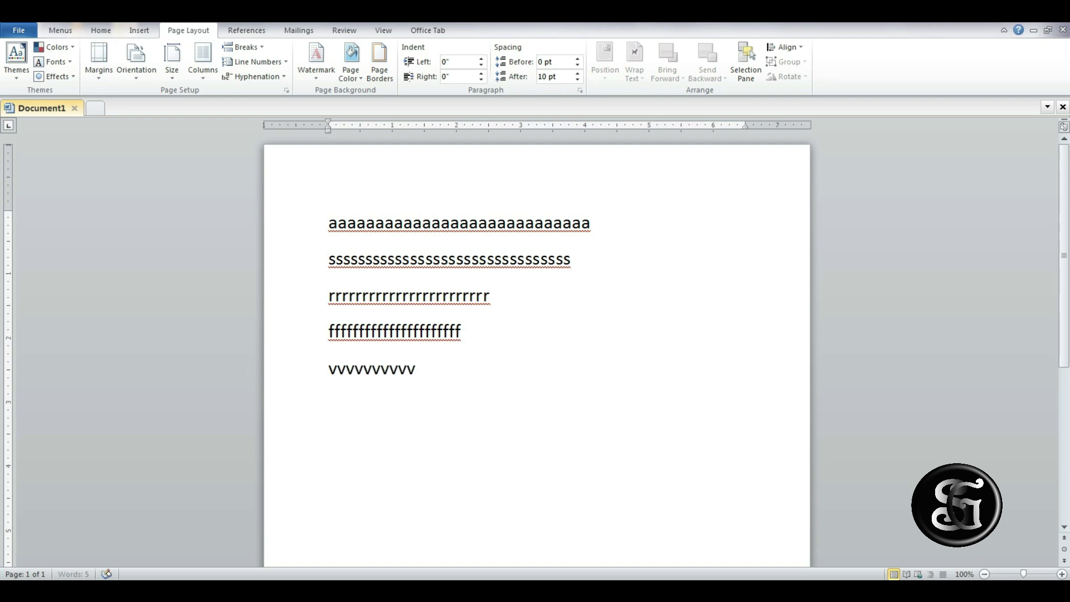
pyautogui.write('vvvvvvvvvvvvvvvvvvvvvvv')
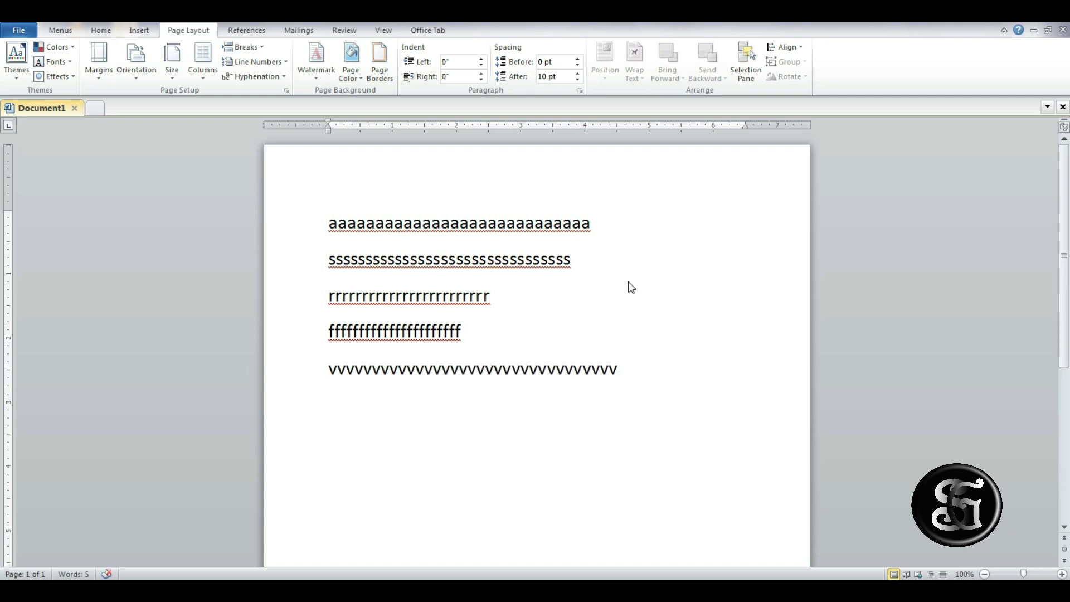
pyautogui.hotkey('ctrl', 'a')
pyautogui.hotkey('ctrl', 'c')
# Paste the filler text again and apply Continuous line numbering throughout the document.
pyautogui.hotkey('ctrl', 'v')
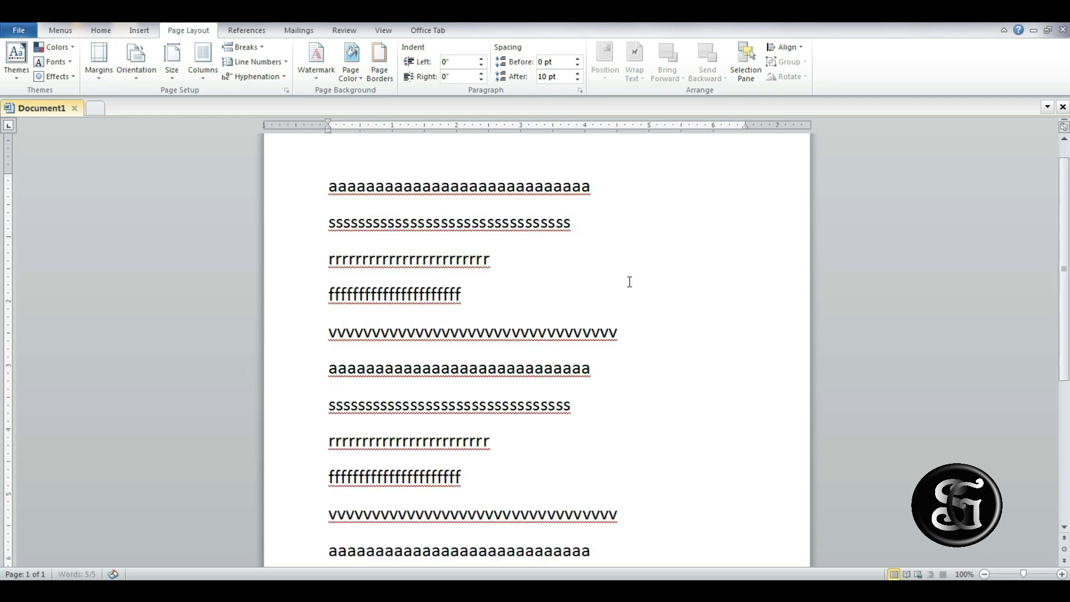
pyautogui.click(284, 61)
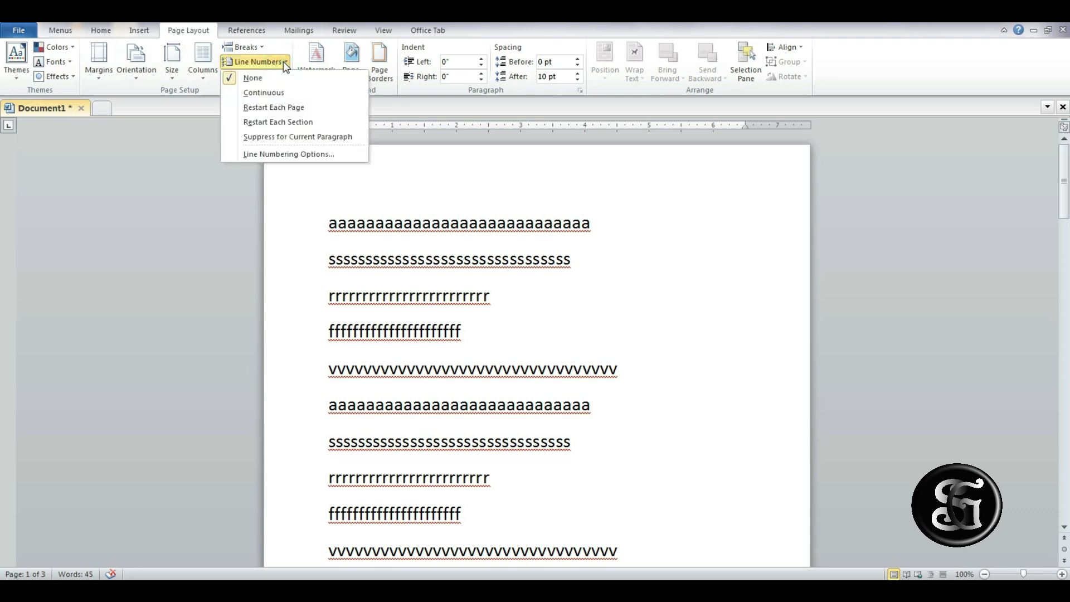
pyautogui.click(277, 93)
pyautogui.scroll(3, 436, 286)
pyautogui.scroll(3, 436, 286)
pyautogui.scroll(3, 436, 286)
pyautogui.scroll(6, 436, 286)
pyautogui.scroll(3, 436, 286)
pyautogui.scroll(2, 436, 286)
pyautogui.scroll(1, 437, 286)
pyautogui.scroll(2, 436, 286)
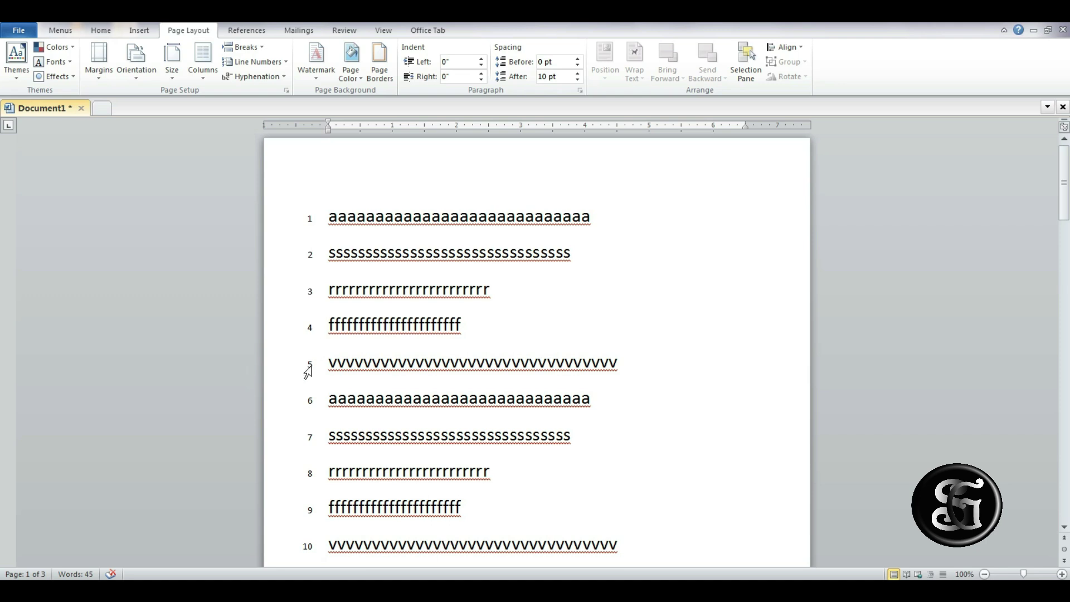
pyautogui.scroll(-1, 315, 393)
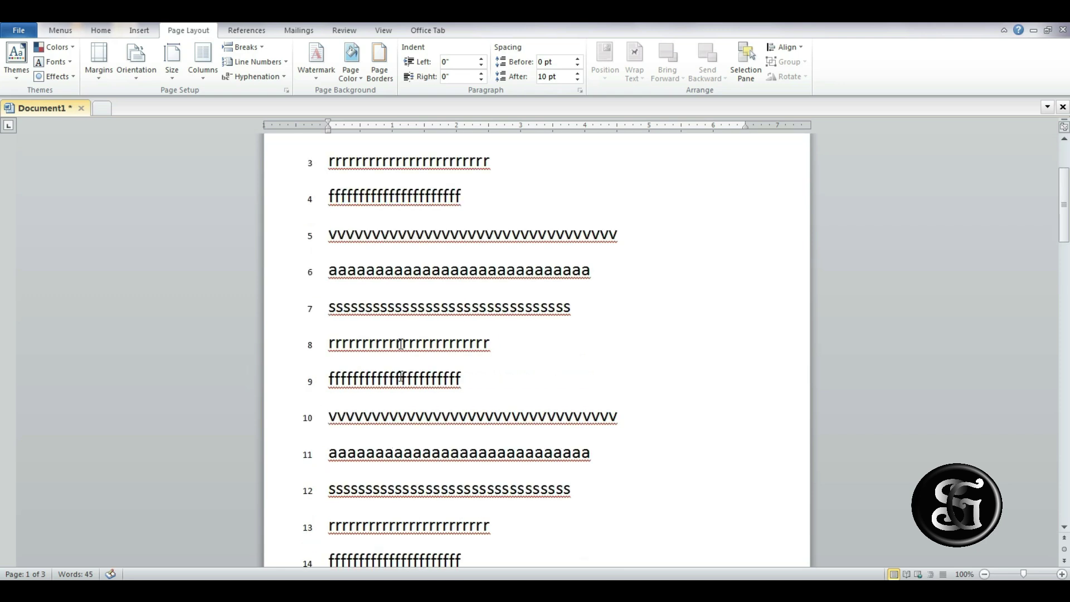
pyautogui.scroll(-1, 475, 428)
pyautogui.scroll(-1, 474, 428)
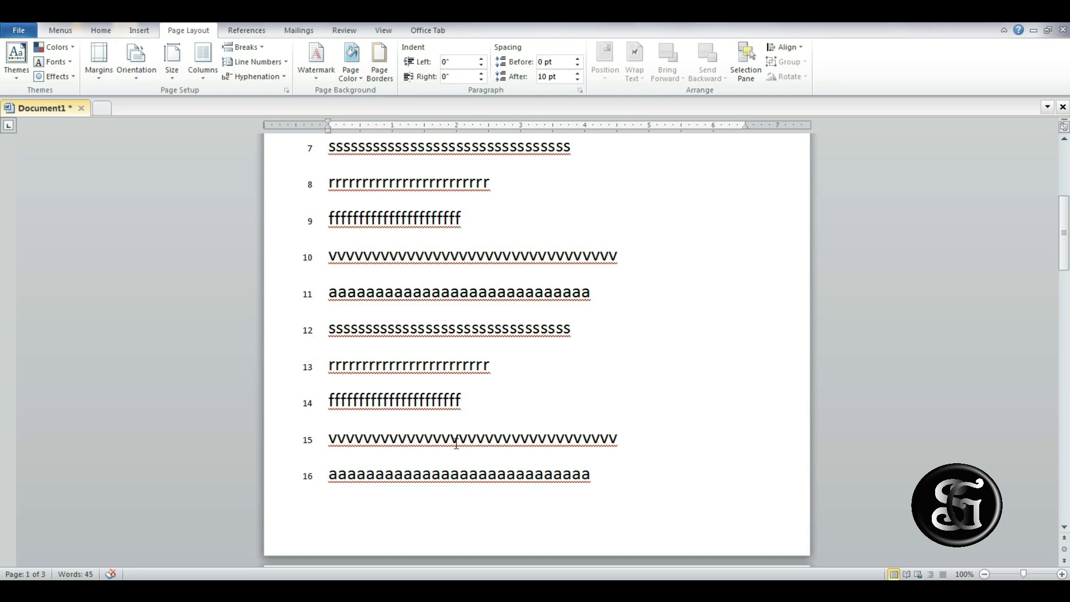
pyautogui.scroll(-2, 456, 443)
pyautogui.scroll(-2, 439, 377)
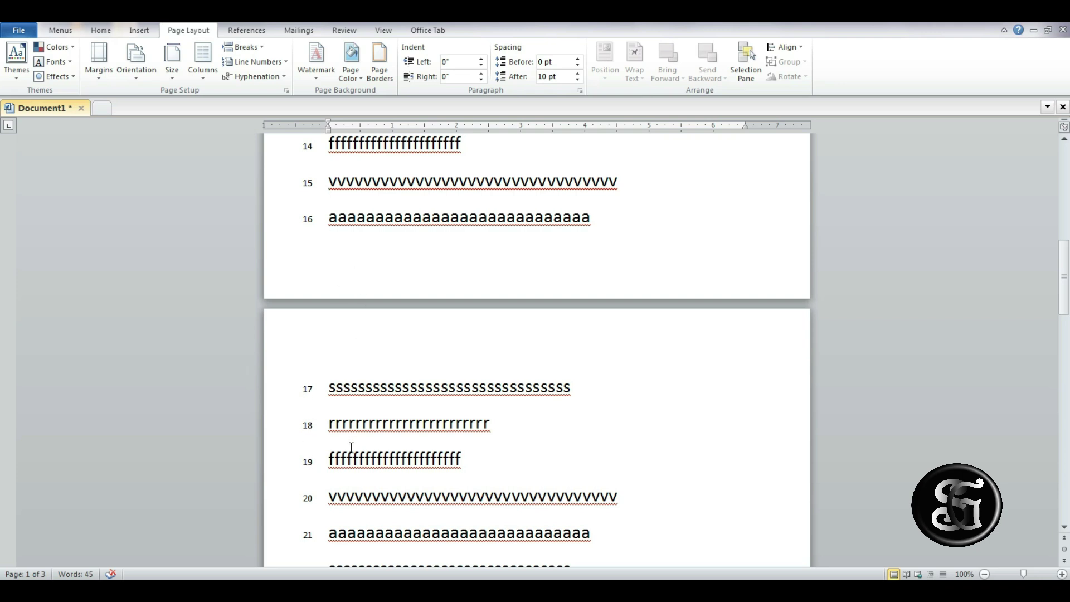
# Switch line numbering to Restart Each Page, so each page starts at 1.
pyautogui.click(255, 62)
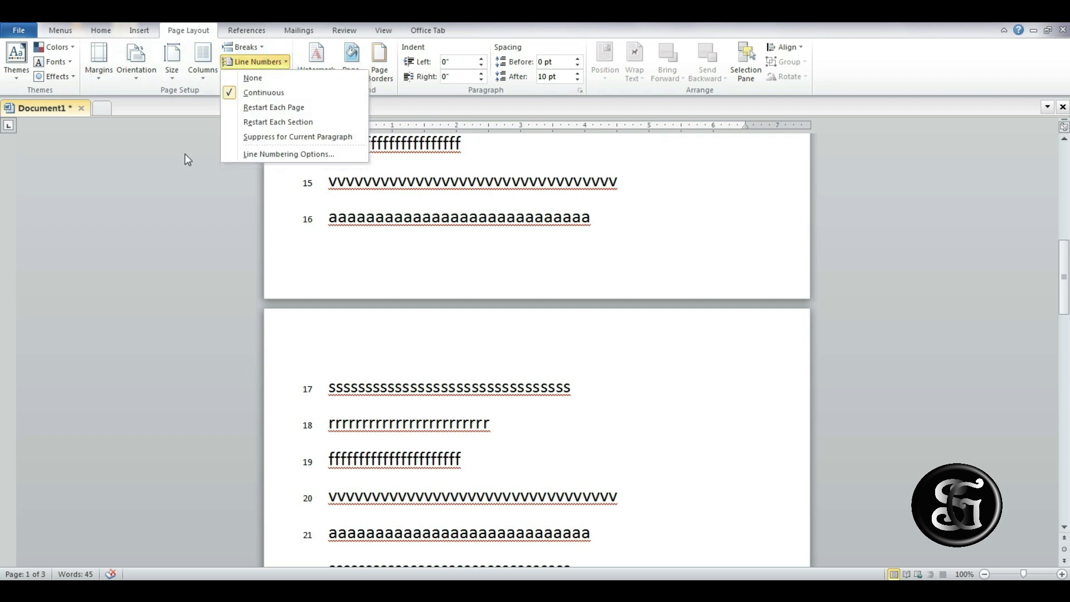
pyautogui.click(294, 109)
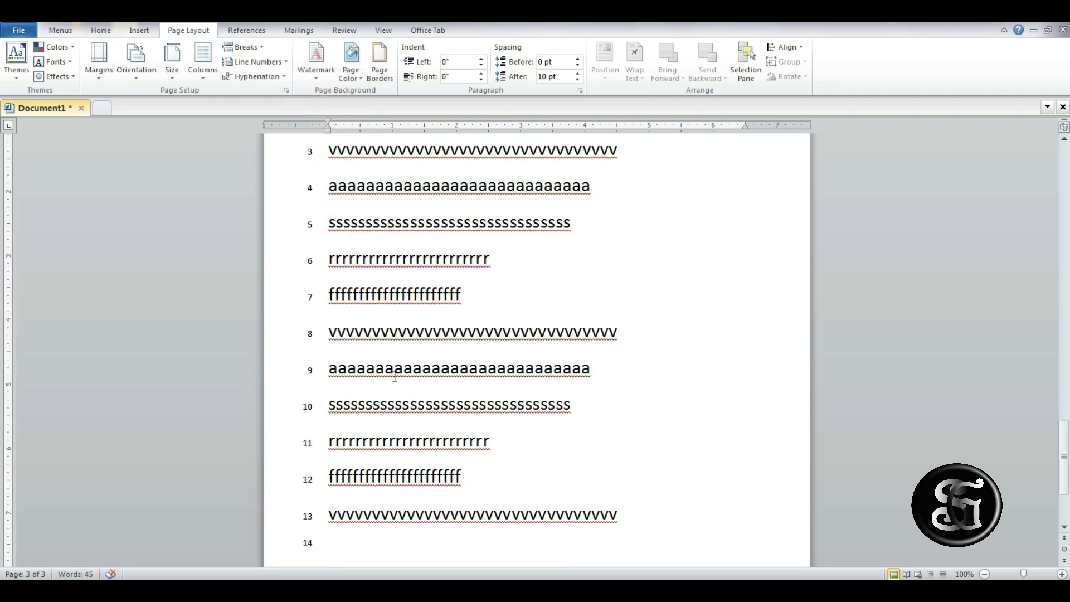
pyautogui.scroll(3, 391, 342)
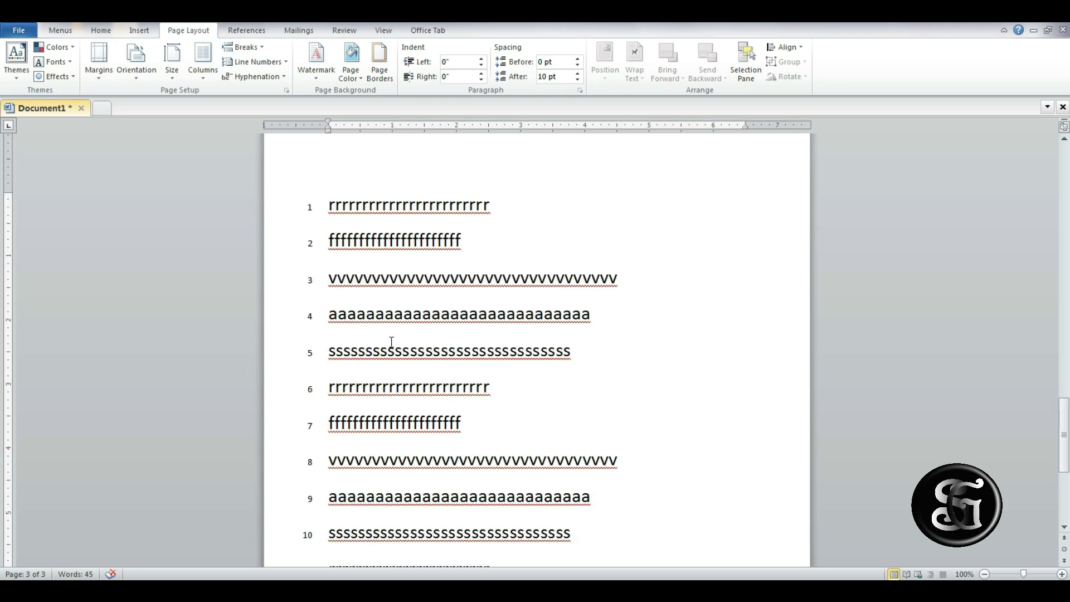
pyautogui.scroll(-4, 391, 342)
pyautogui.scroll(-1, 391, 341)
pyautogui.scroll(-2, 391, 342)
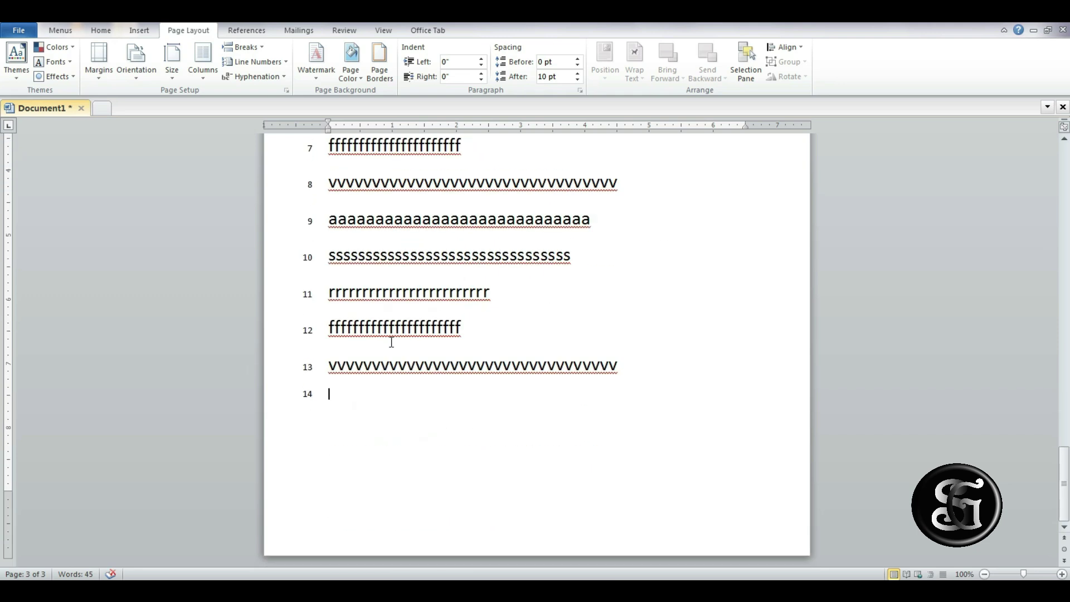
pyautogui.scroll(9, 391, 342)
pyautogui.scroll(17, 316, 306)
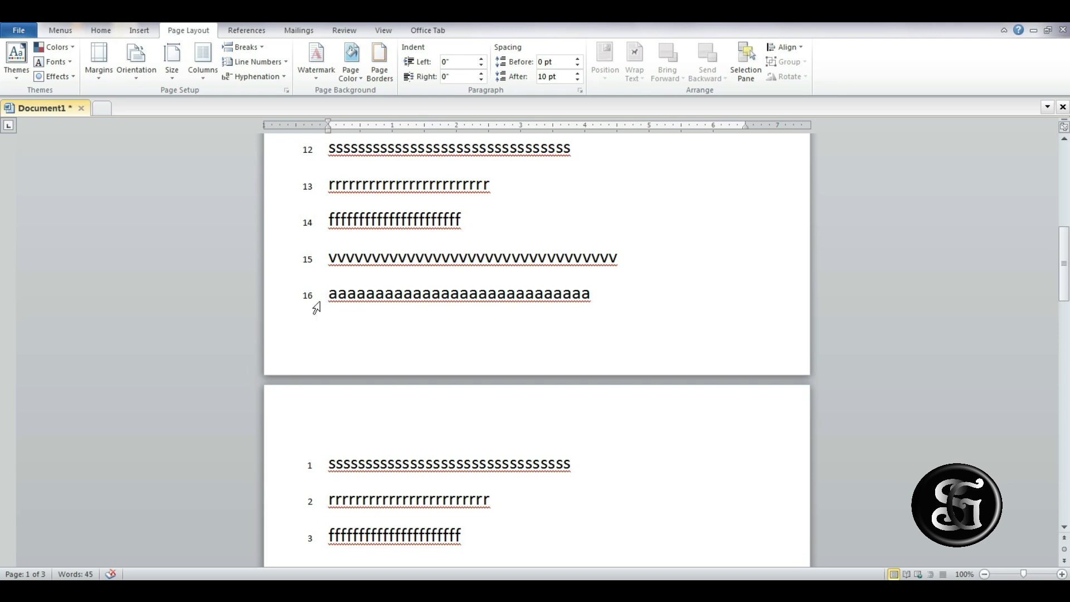
pyautogui.scroll(-2, 372, 350)
pyautogui.scroll(-1, 368, 323)
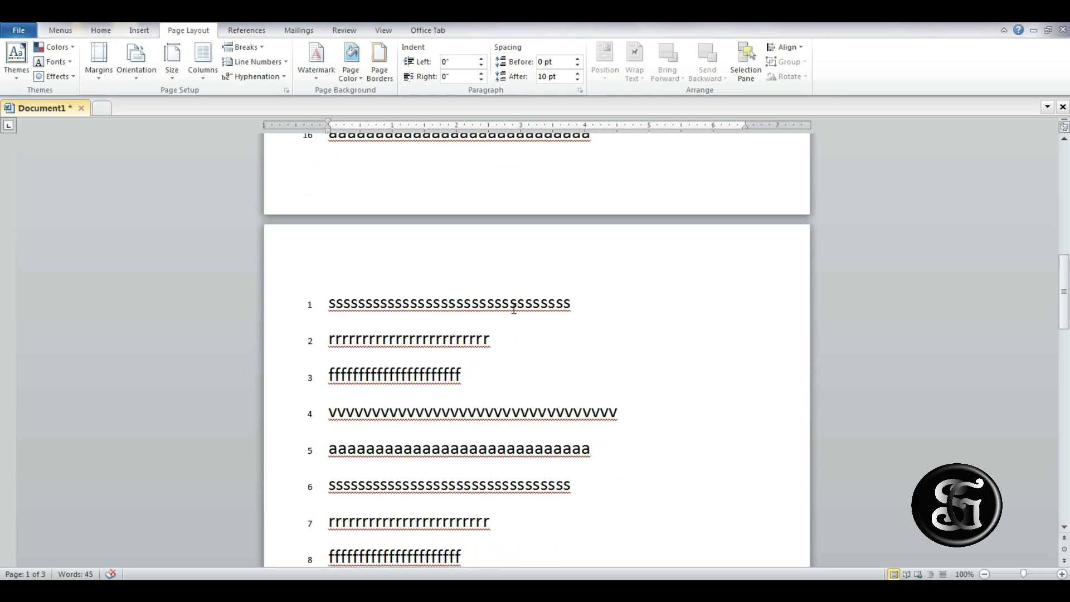
# Insert a Continuous section break at the end of line 8.
pyautogui.click(282, 63)
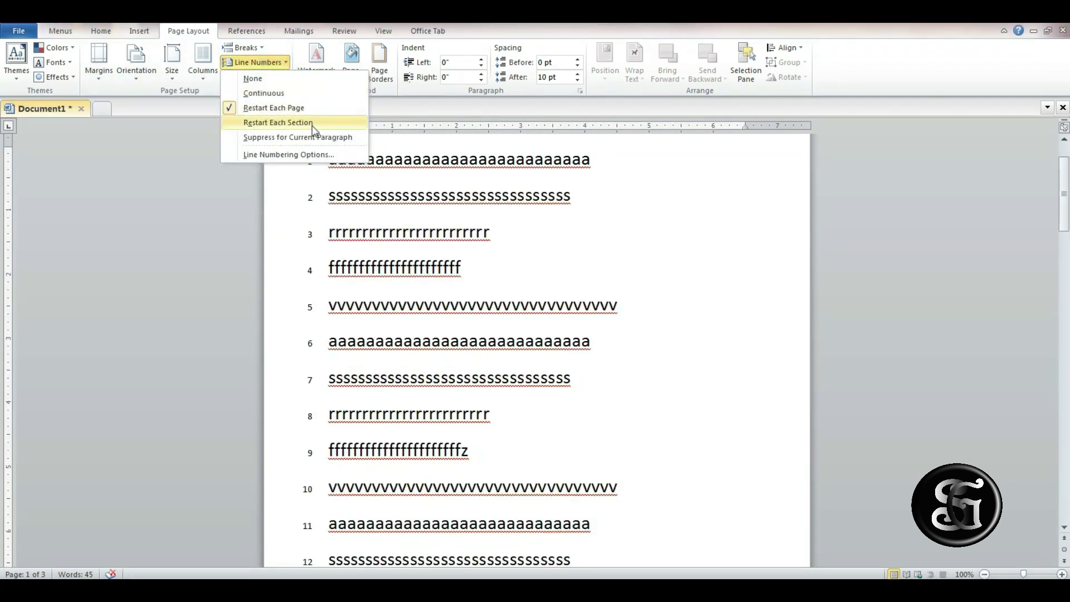
pyautogui.click(493, 414)
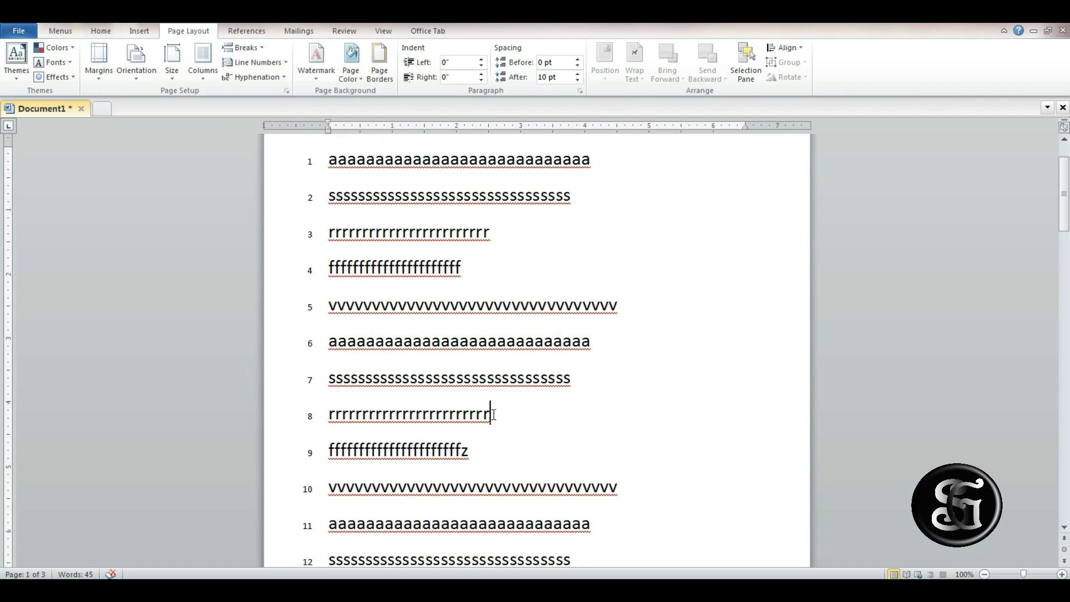
pyautogui.scroll(-2, 501, 411)
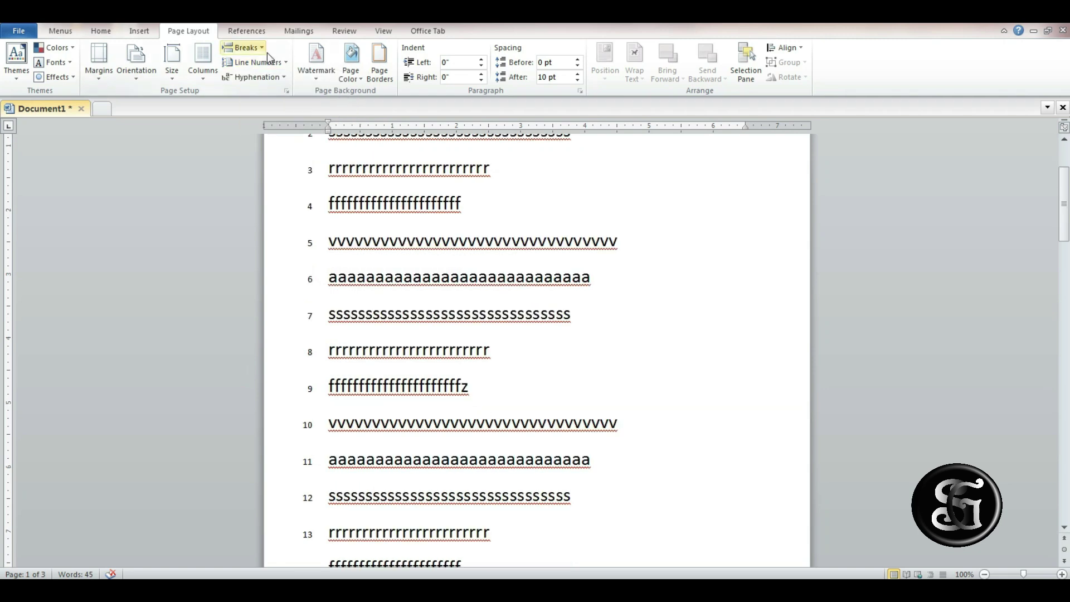
pyautogui.click(260, 48)
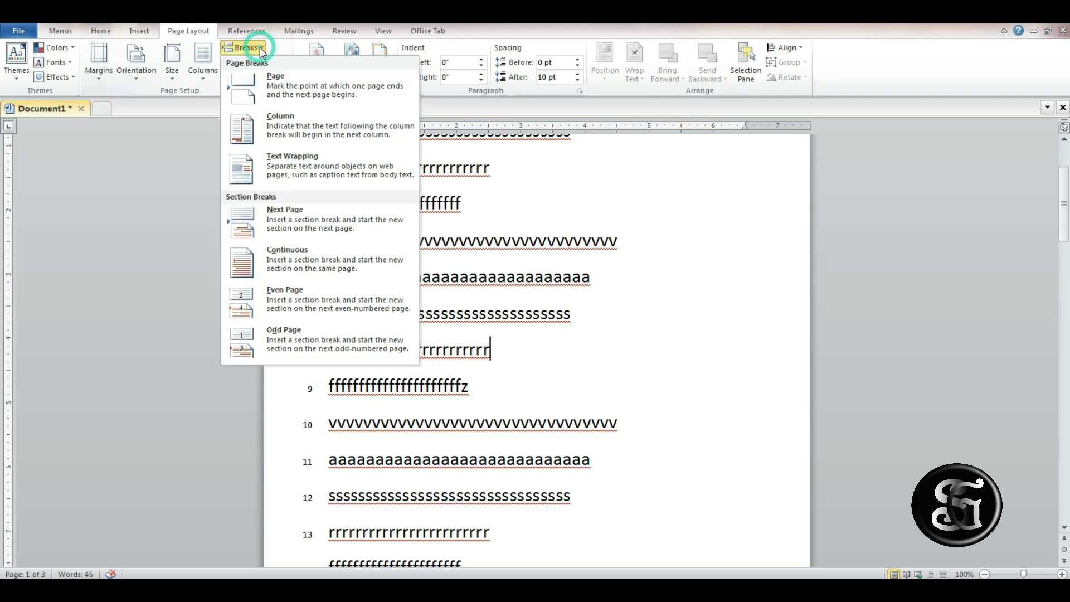
pyautogui.click(293, 256)
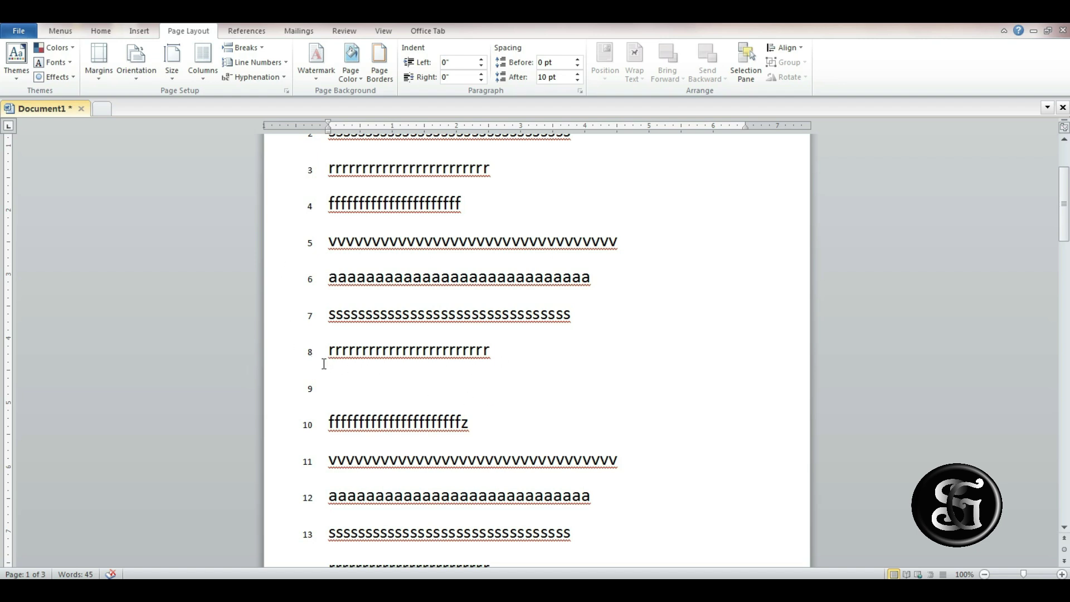
# Insert another section break at the end of line 13.
pyautogui.click(330, 401)
pyautogui.scroll(-2, 613, 456)
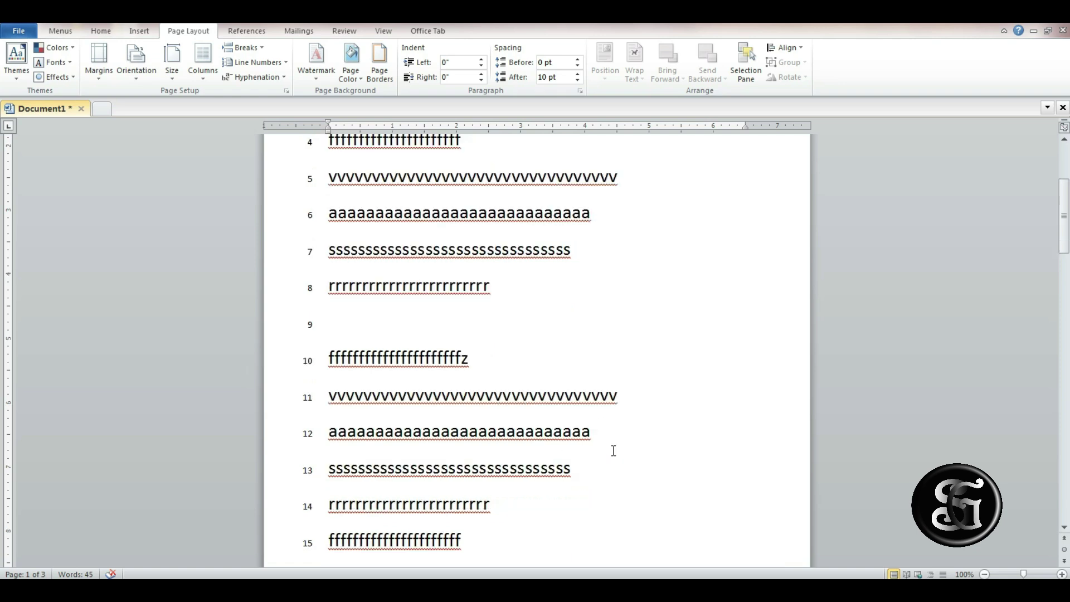
pyautogui.scroll(-1, 613, 449)
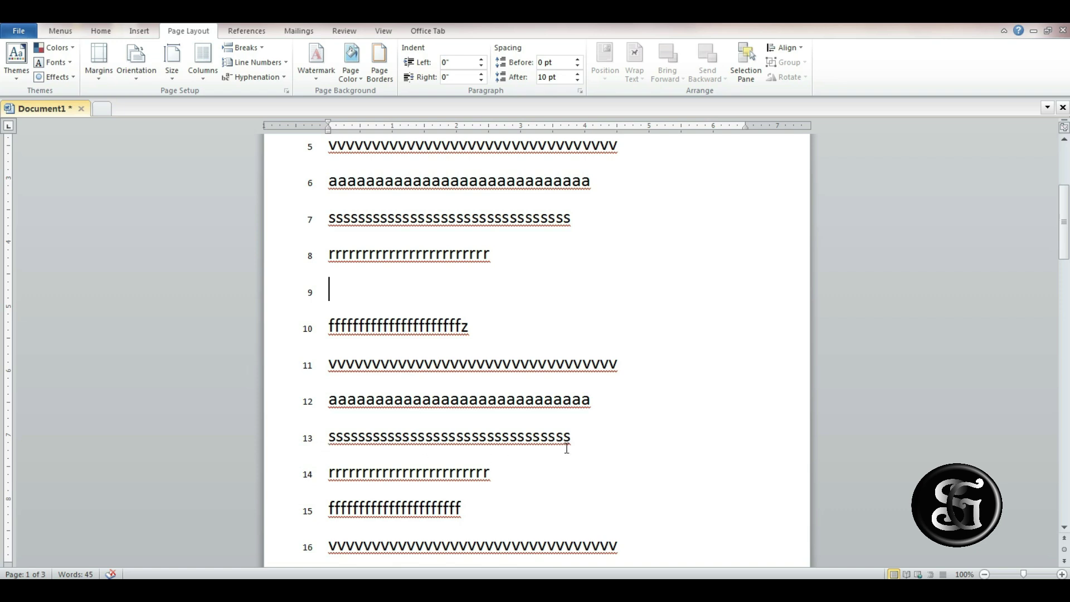
pyautogui.click(572, 437)
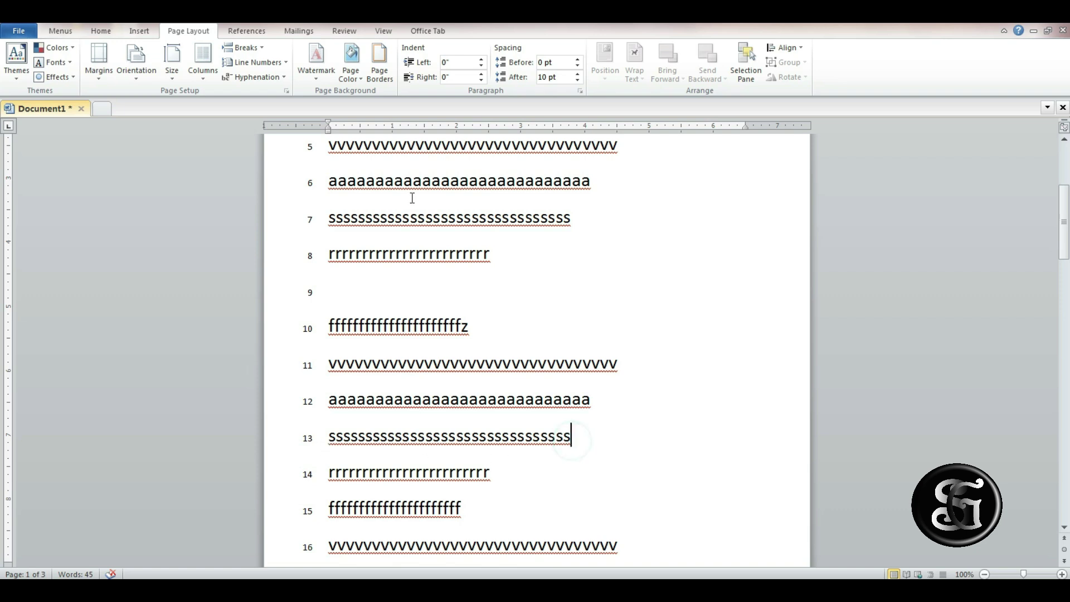
pyautogui.click(256, 49)
pyautogui.click(280, 238)
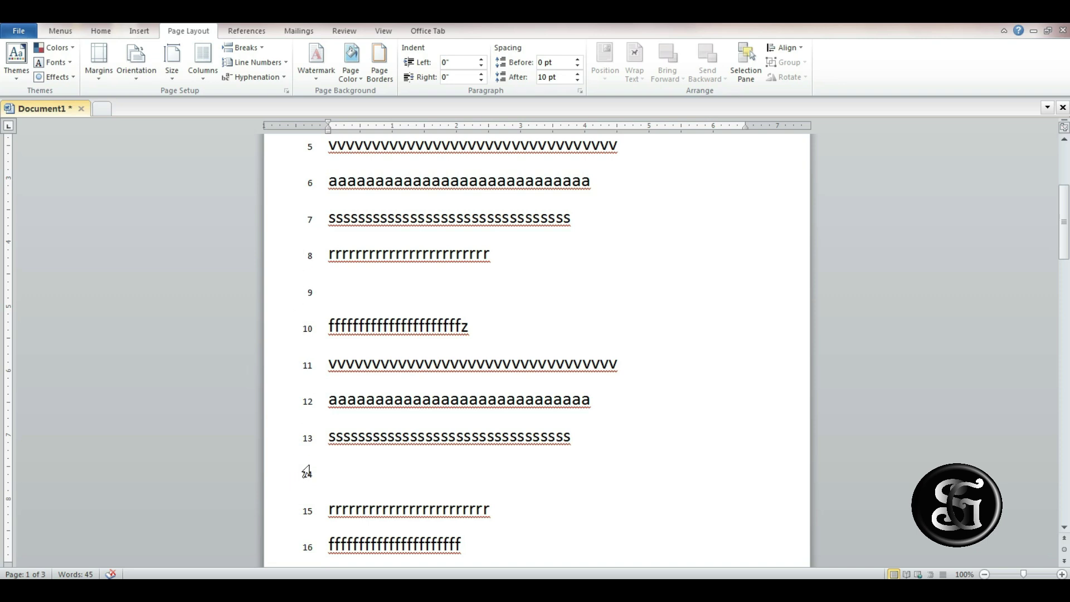
# Set line numbering to Restart Each Section, so the line after line 8 becomes 1.
pyautogui.click(346, 287)
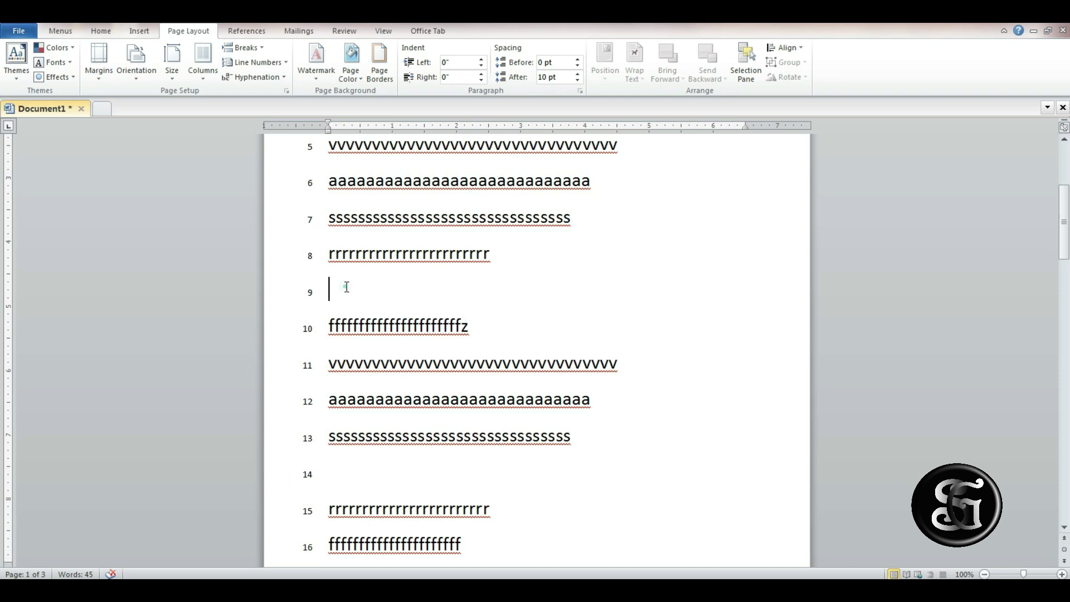
pyautogui.click(281, 64)
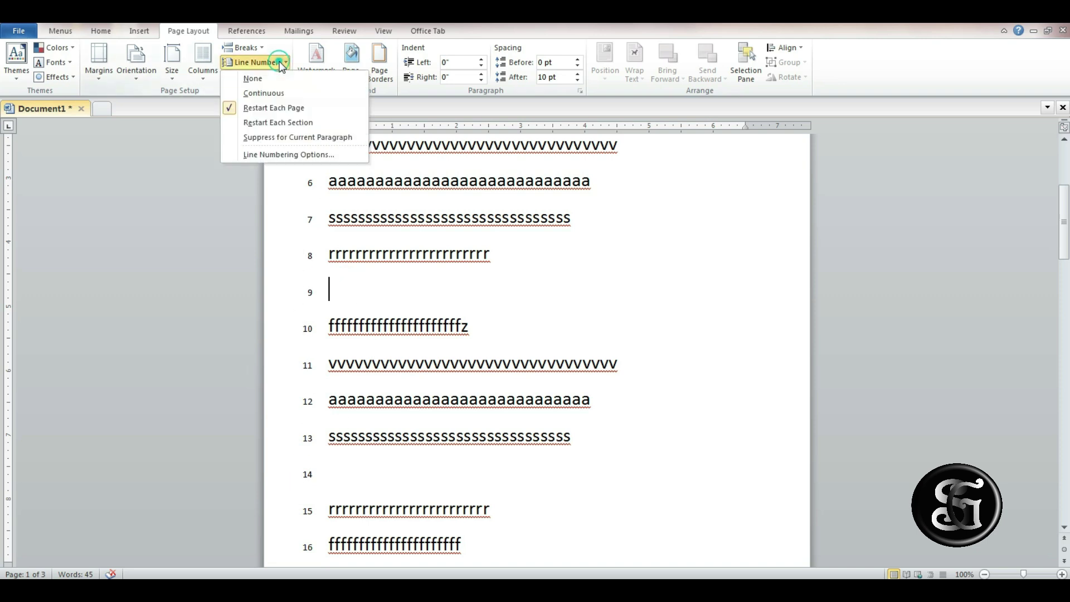
pyautogui.click(283, 123)
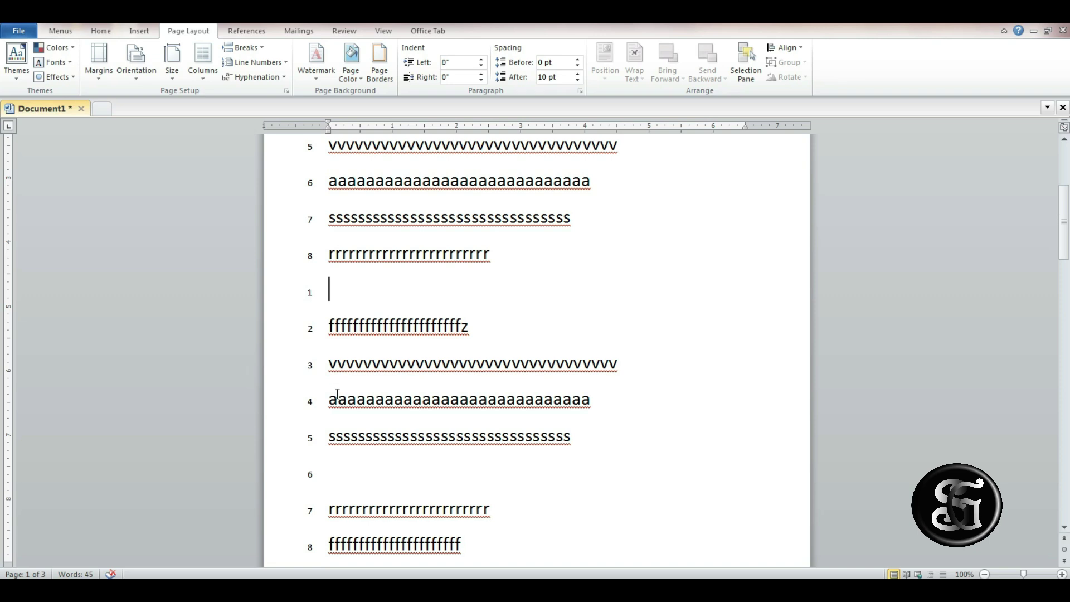
pyautogui.scroll(-1, 488, 409)
pyautogui.scroll(-2, 488, 410)
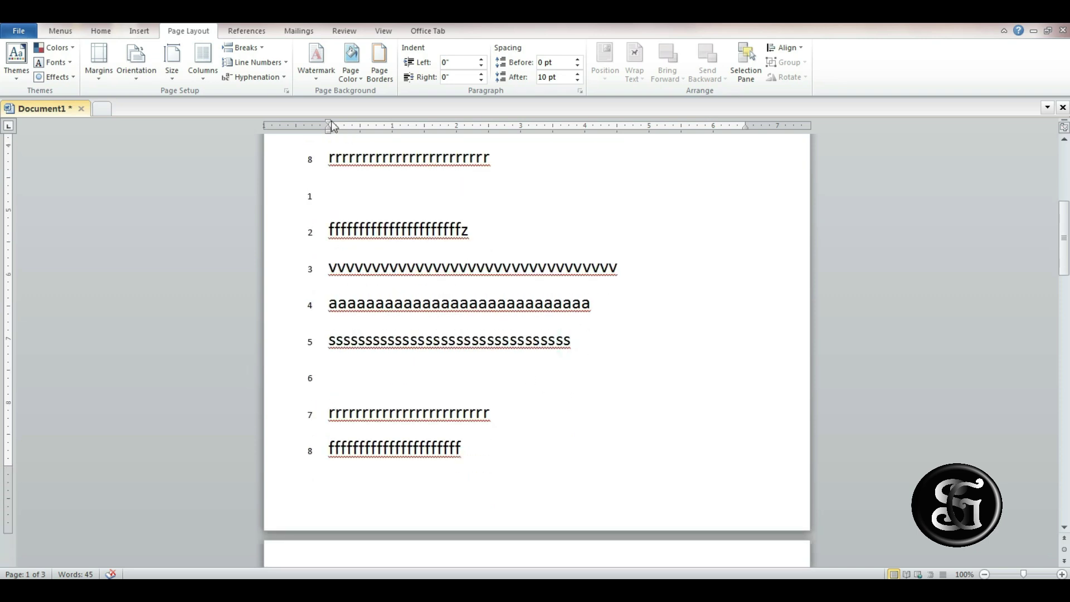
# Insert a Continuous section break after line 5 and type 'fsdfdffsf' and 'fsfsfsf' on two lines.
pyautogui.click(243, 47)
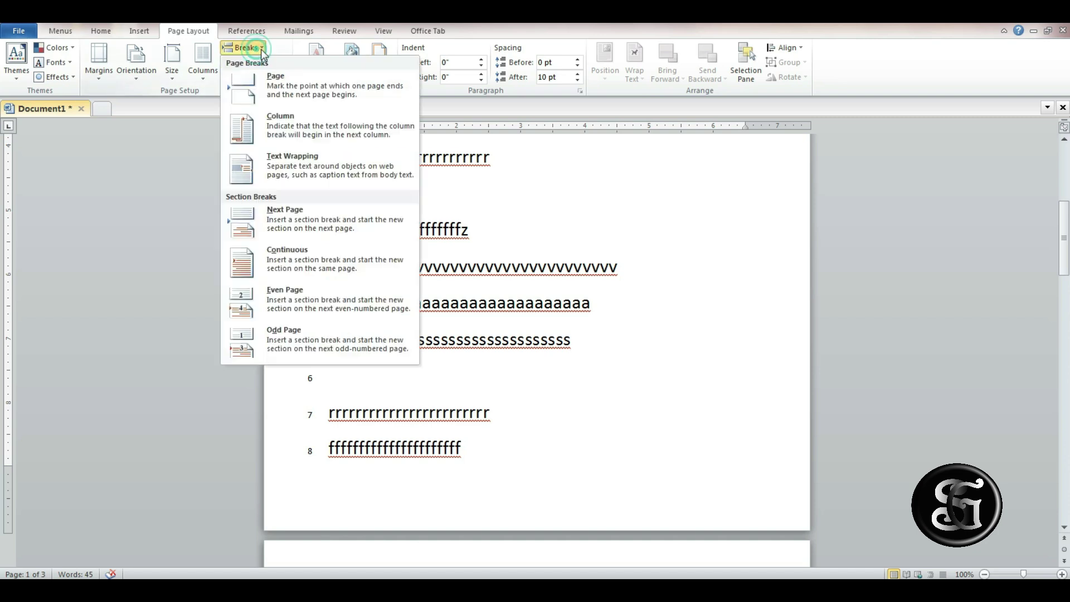
pyautogui.click(288, 262)
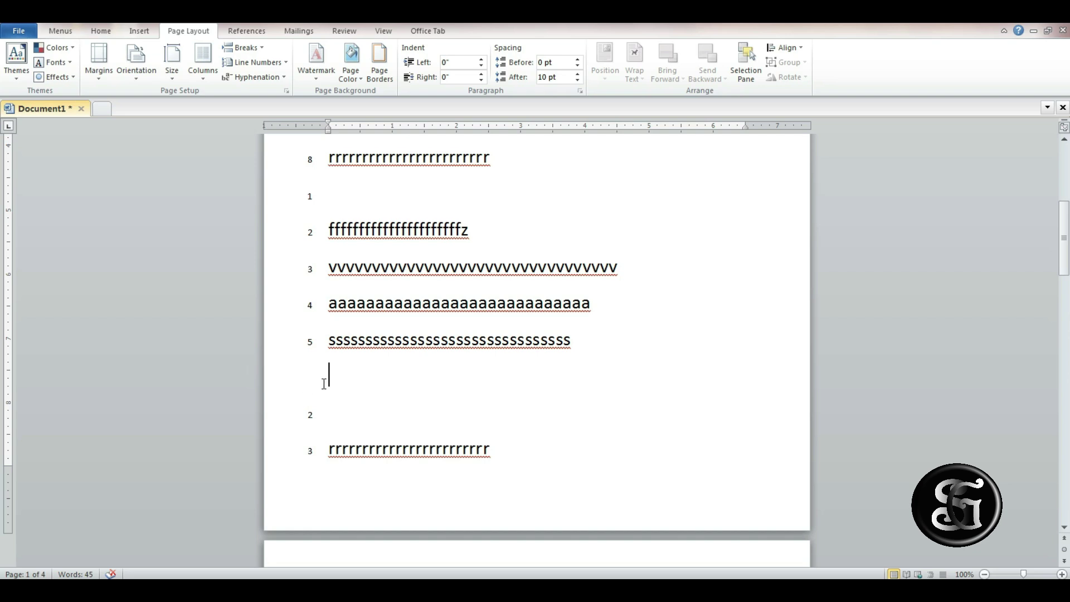
pyautogui.write('fsdfdffsf')
pyautogui.click(340, 406)
pyautogui.write('fsfsfsf')
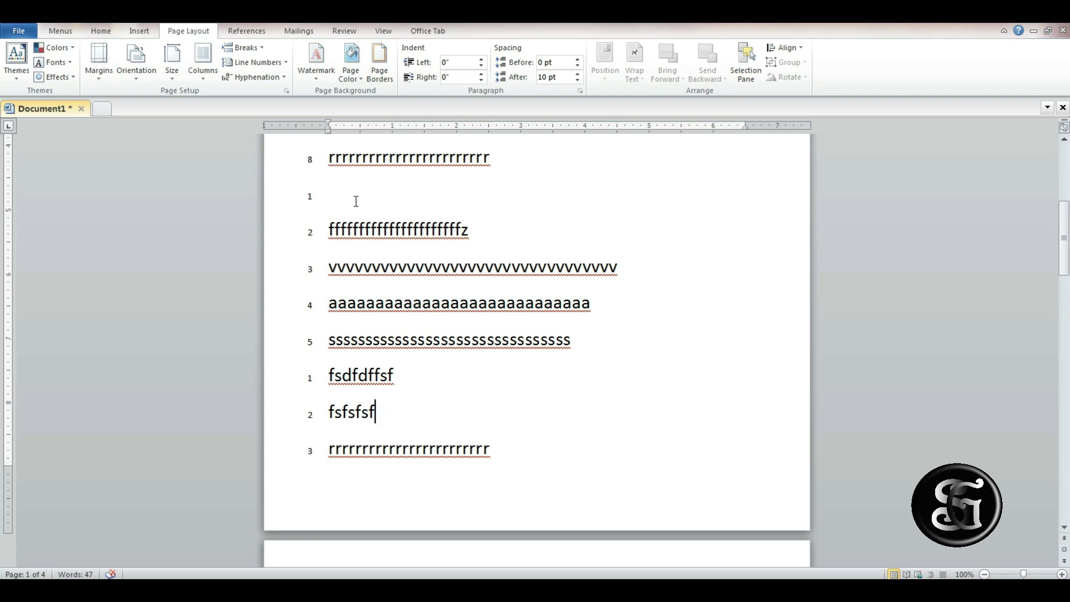
pyautogui.click(256, 62)
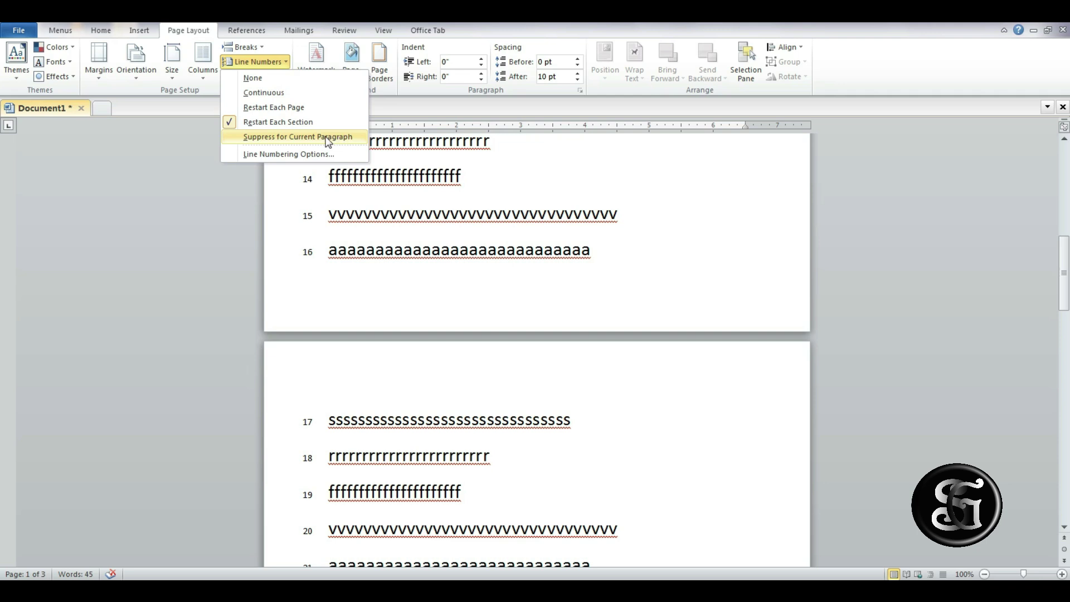
pyautogui.click(434, 243)
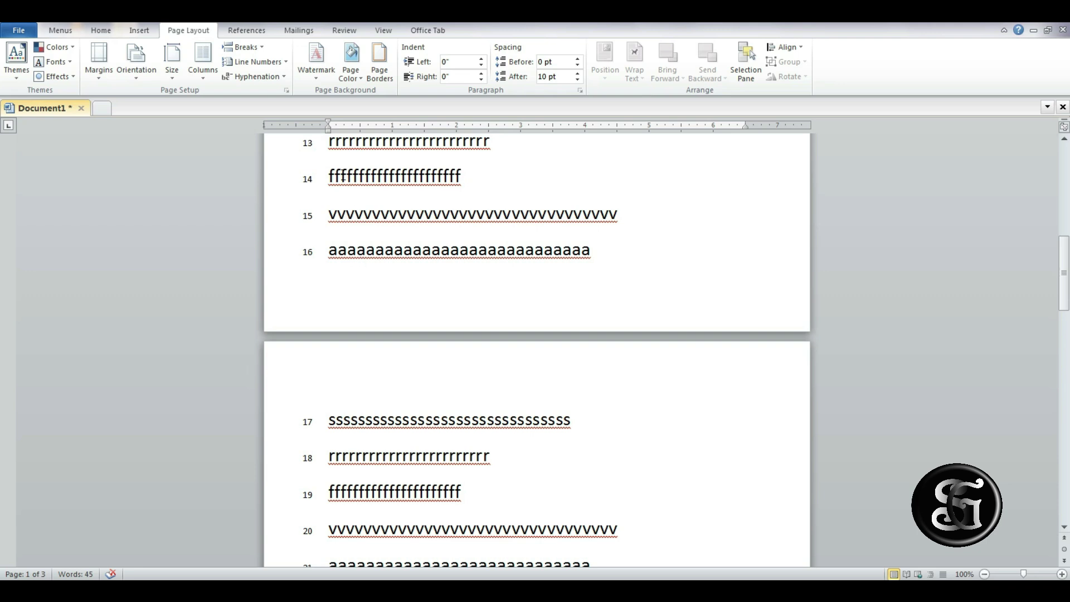
pyautogui.moveTo(331, 214); pyautogui.dragTo(575, 255)
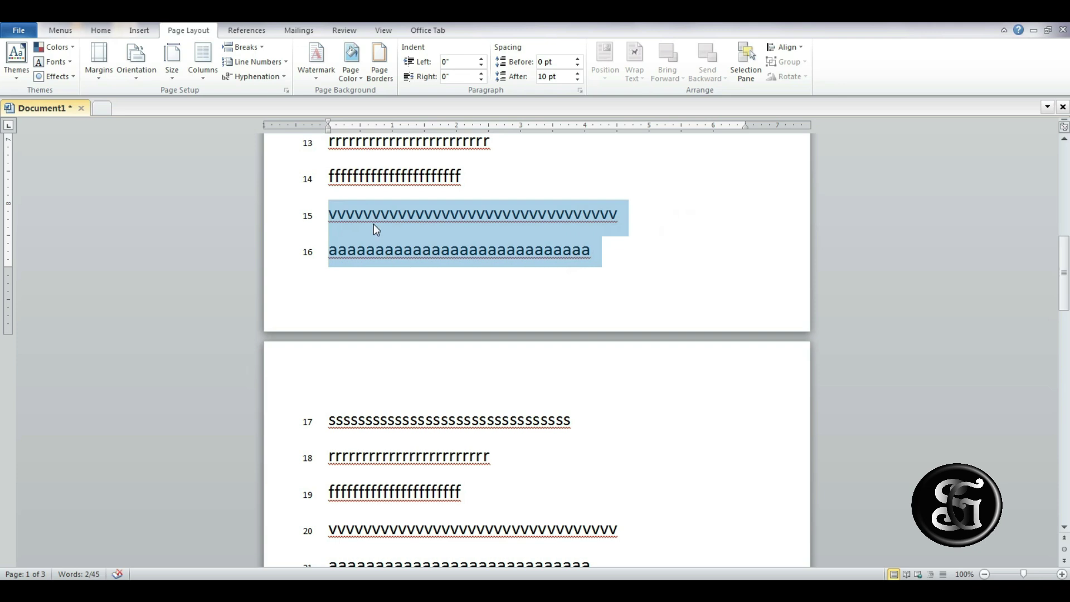
pyautogui.click(283, 62)
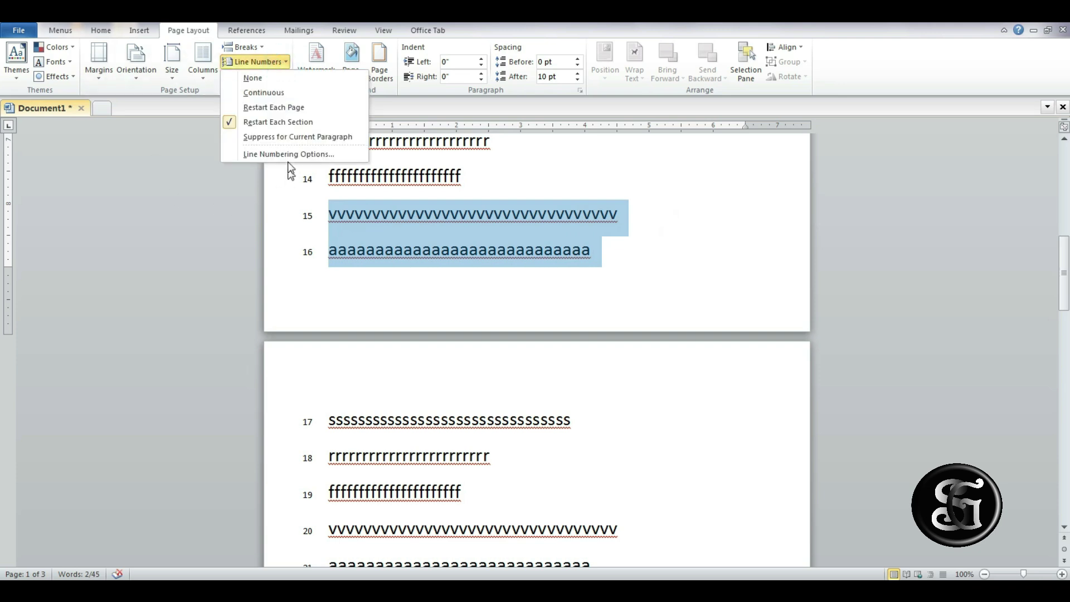
pyautogui.click(318, 138)
pyautogui.click(388, 238)
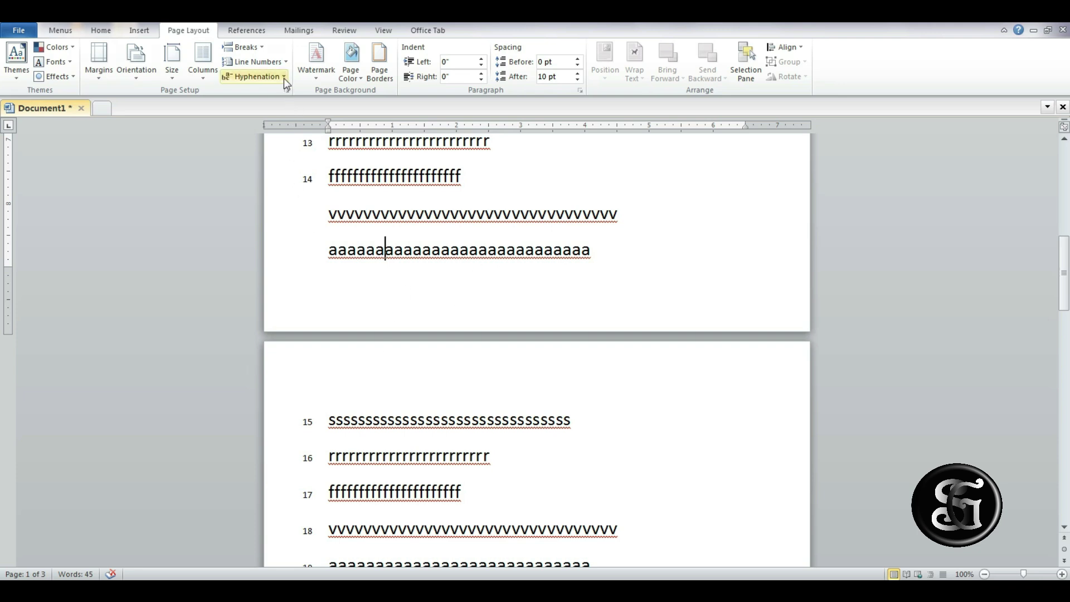
pyautogui.click(282, 62)
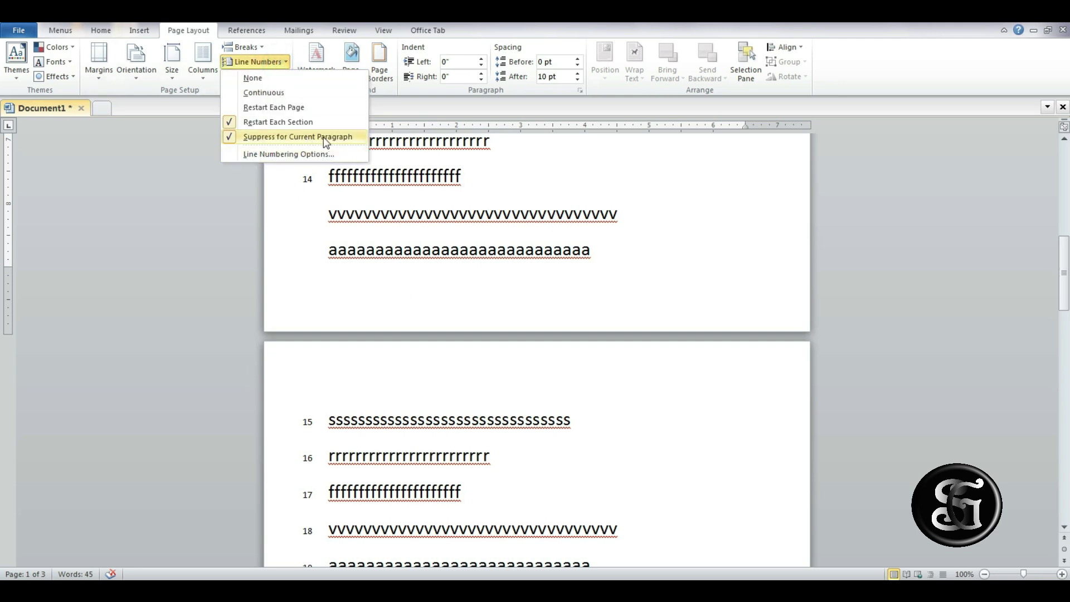
pyautogui.click(242, 139)
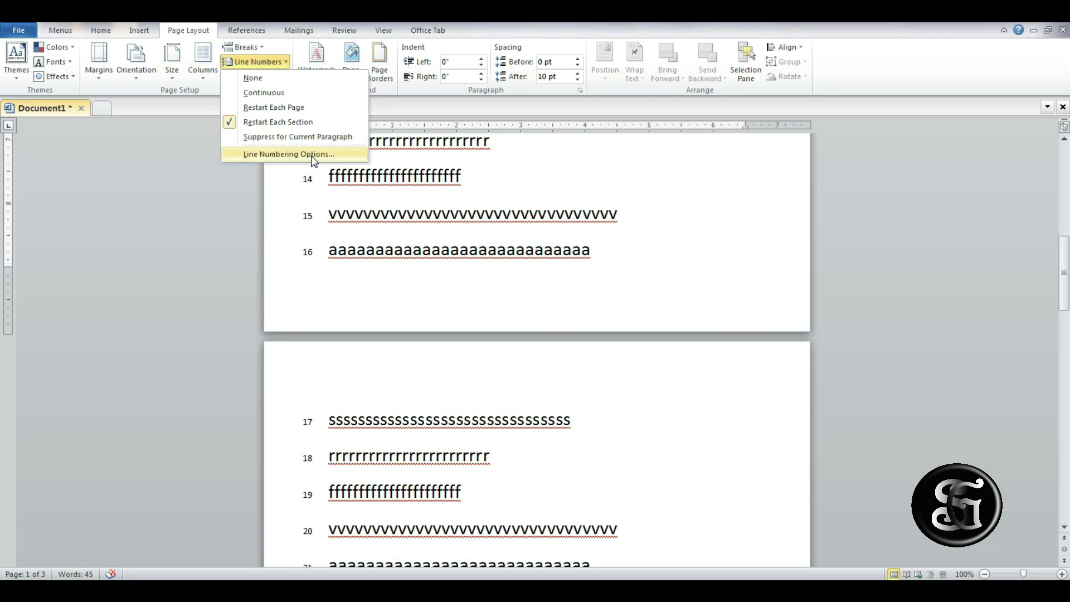
# Set the line numbering Start at value to 5 in Line Numbering Options.
pyautogui.click(313, 155)
pyautogui.moveTo(902, 175)
pyautogui.mouseDown()
pyautogui.moveTo(813, 174)
pyautogui.moveTo(720, 145)
pyautogui.mouseUp()
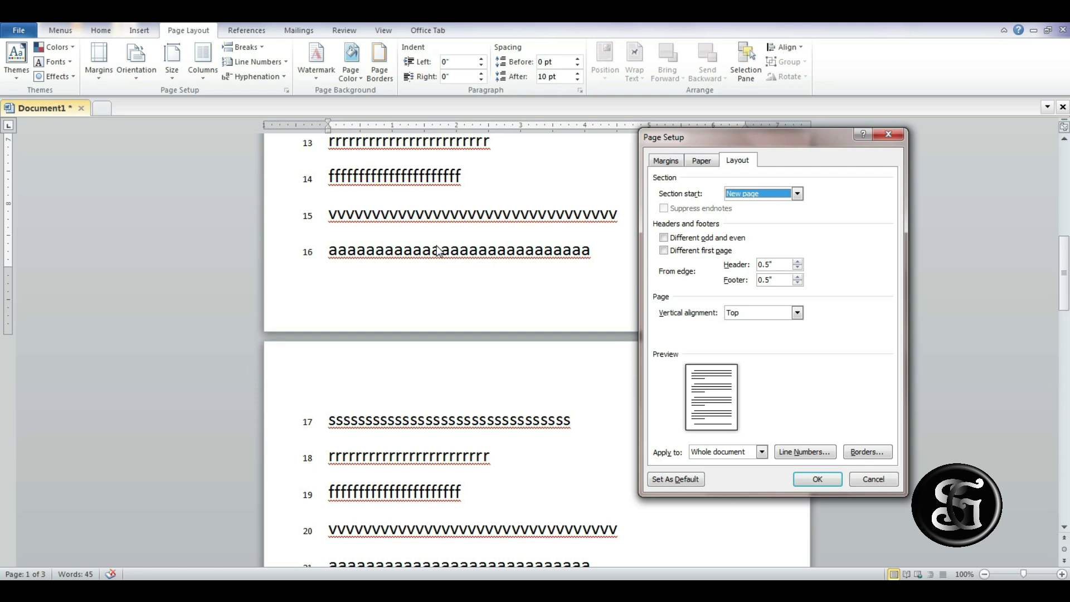
pyautogui.click(814, 453)
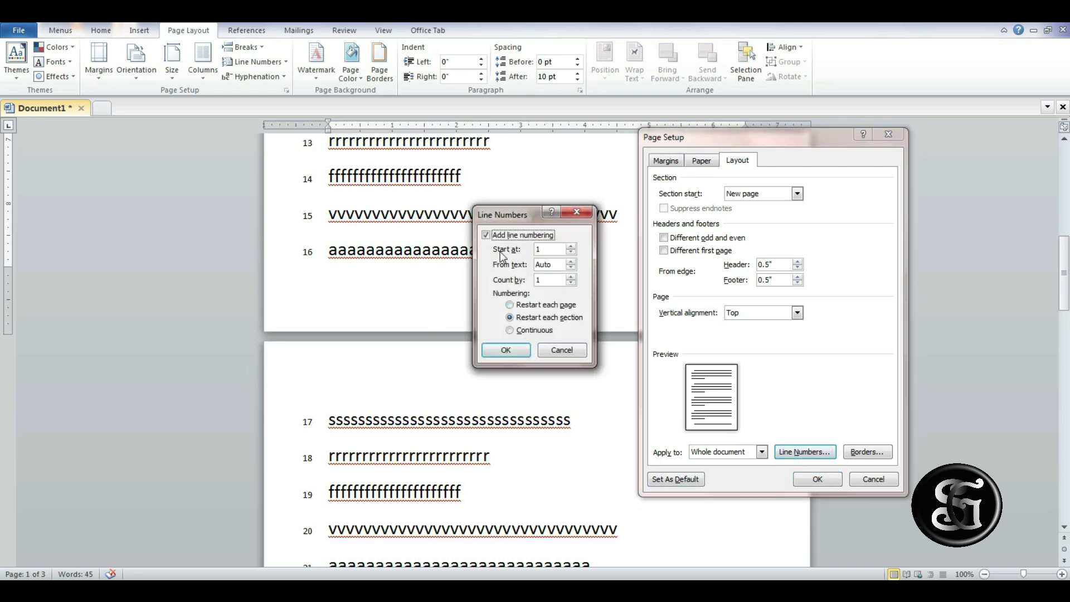
pyautogui.moveTo(559, 251); pyautogui.dragTo(527, 255)
pyautogui.write('5')
pyautogui.click(513, 351)
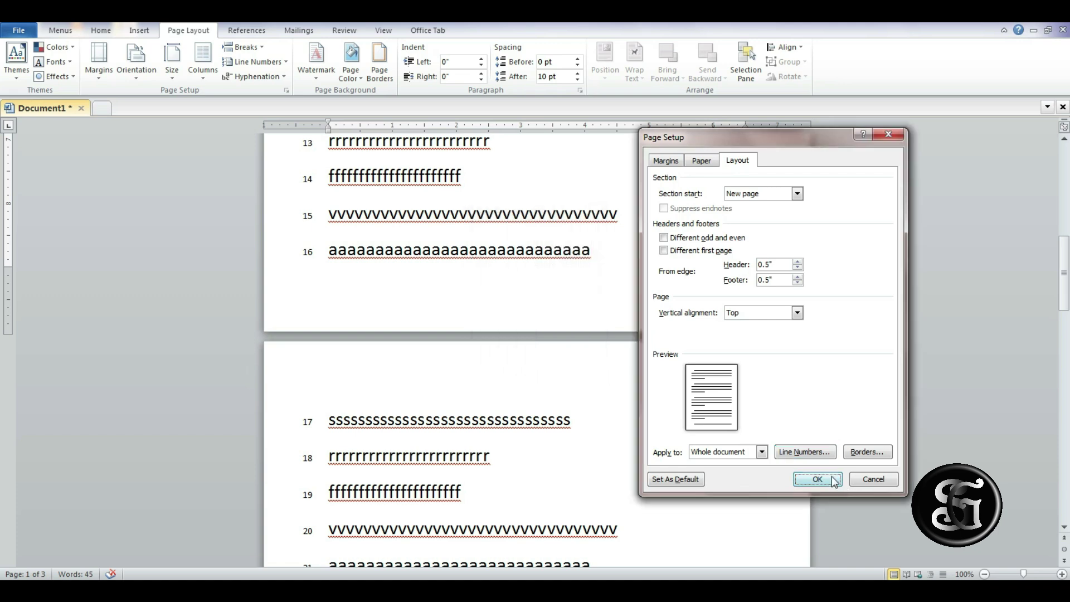
pyautogui.click(816, 478)
pyautogui.scroll(5, 551, 358)
pyautogui.scroll(5, 445, 306)
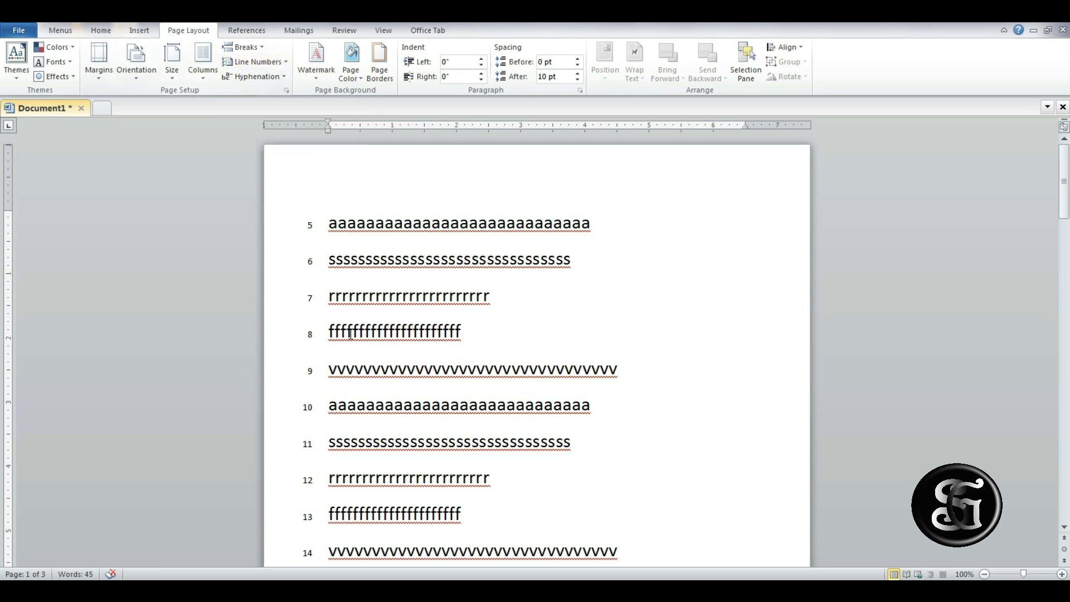
# Set Line Numbers to None and select all the document text.
pyautogui.click(284, 62)
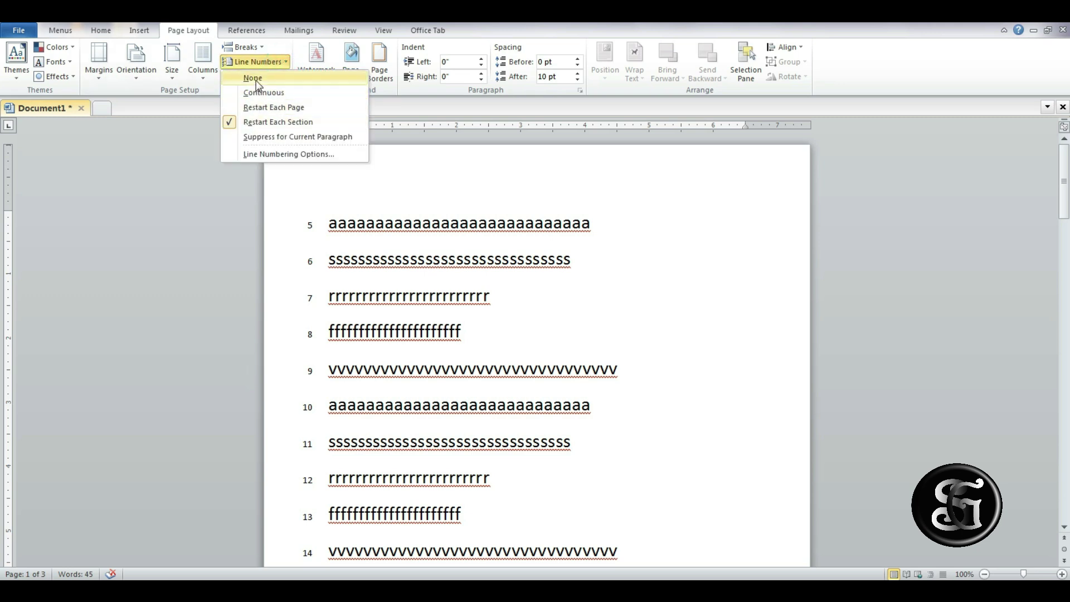
pyautogui.click(254, 79)
pyautogui.scroll(5, 507, 373)
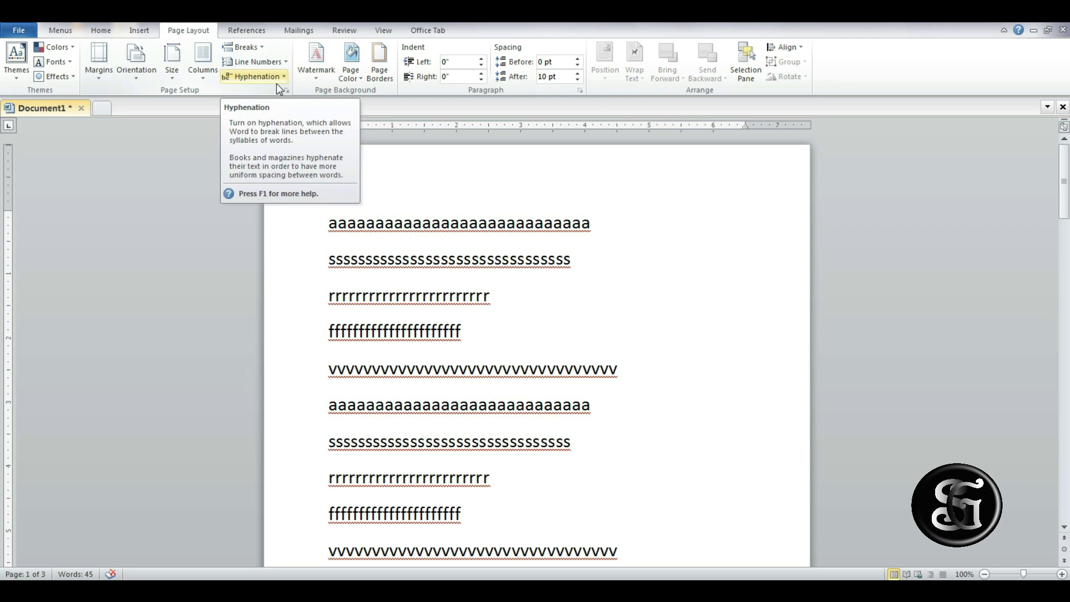
pyautogui.click(559, 333)
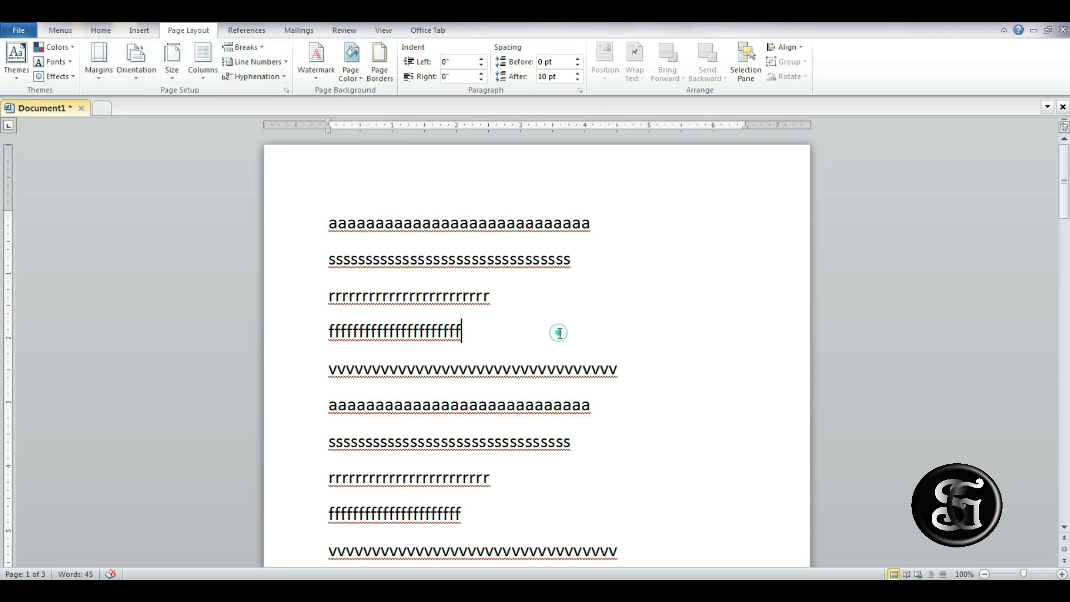
pyautogui.hotkey('ctrl', 'a')
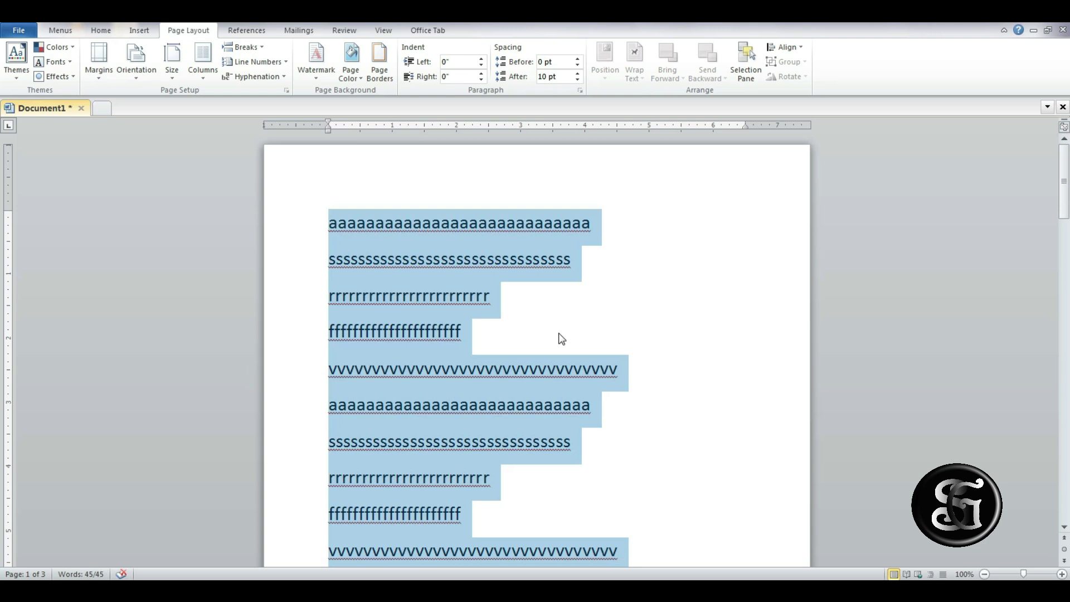
# Replace the selected text with three =rand() sample paragraphs and enlarge their font.
pyautogui.press('Delete')
pyautogui.write('=')
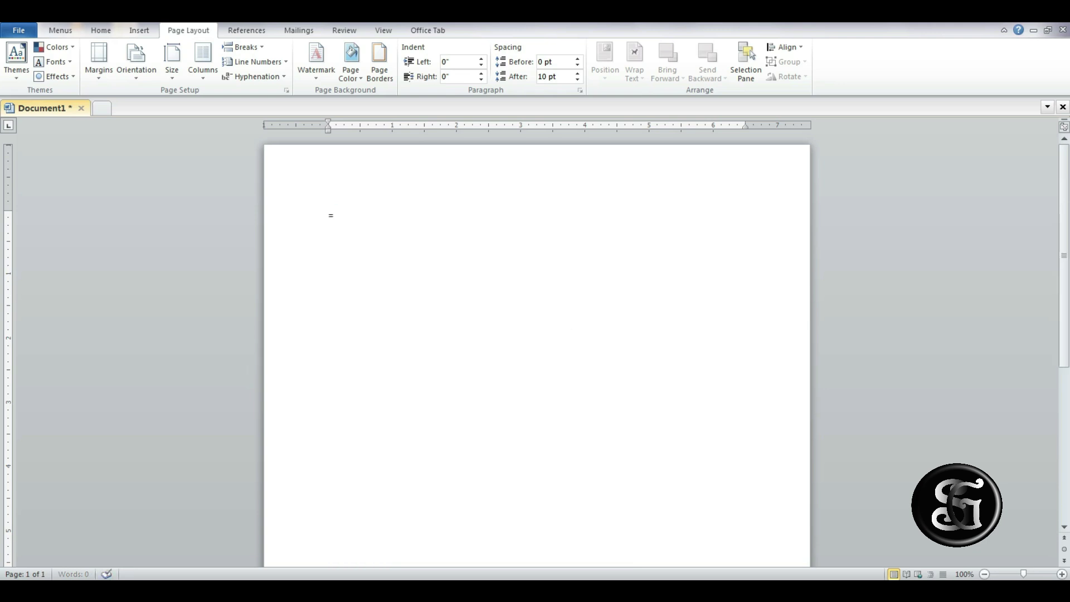
pyautogui.write('rand()')
pyautogui.press('Return')
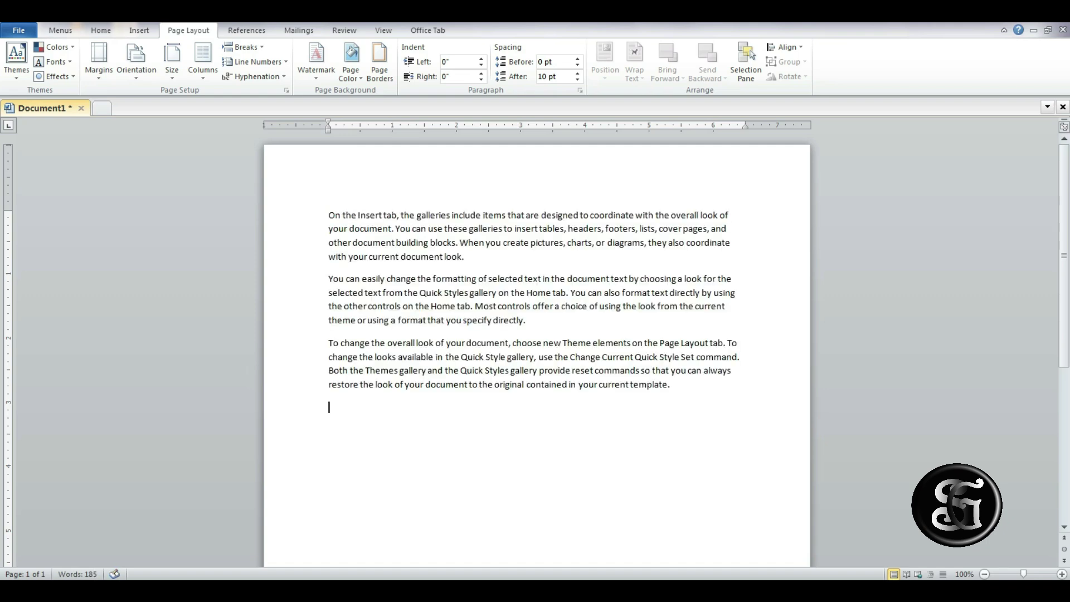
pyautogui.hotkey('ctrl', 'a')
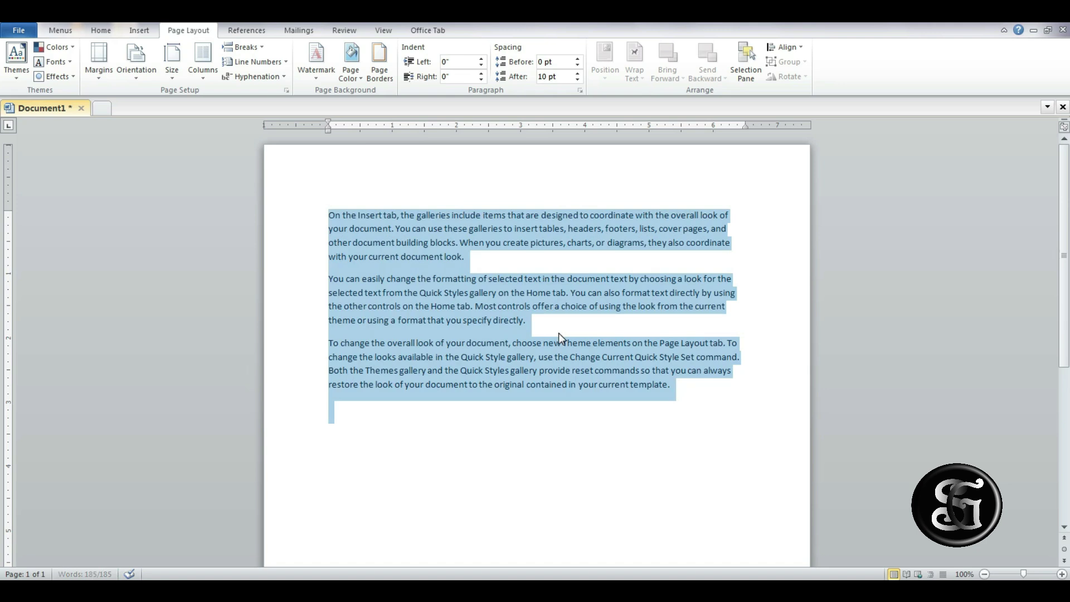
pyautogui.hotkey('ctrl', 'shift', '.')
pyautogui.hotkey('ctrl', 'shift', '.')
pyautogui.hotkey('ctrl', 'shift', '.')
pyautogui.hotkey('ctrl', 'shift', '.')
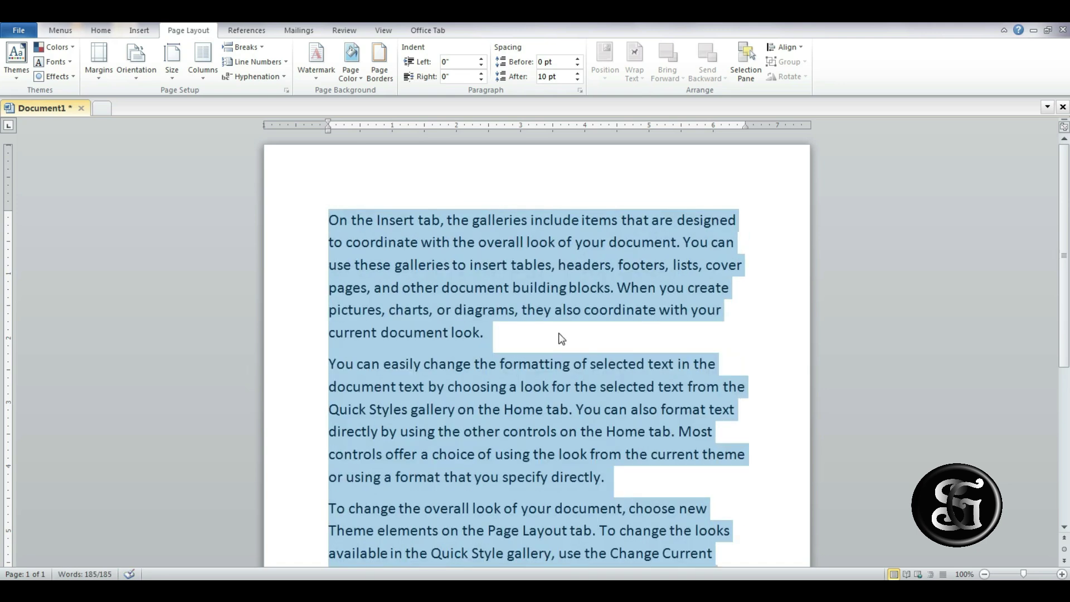
# Justify all the sample paragraphs.
pyautogui.click(584, 346)
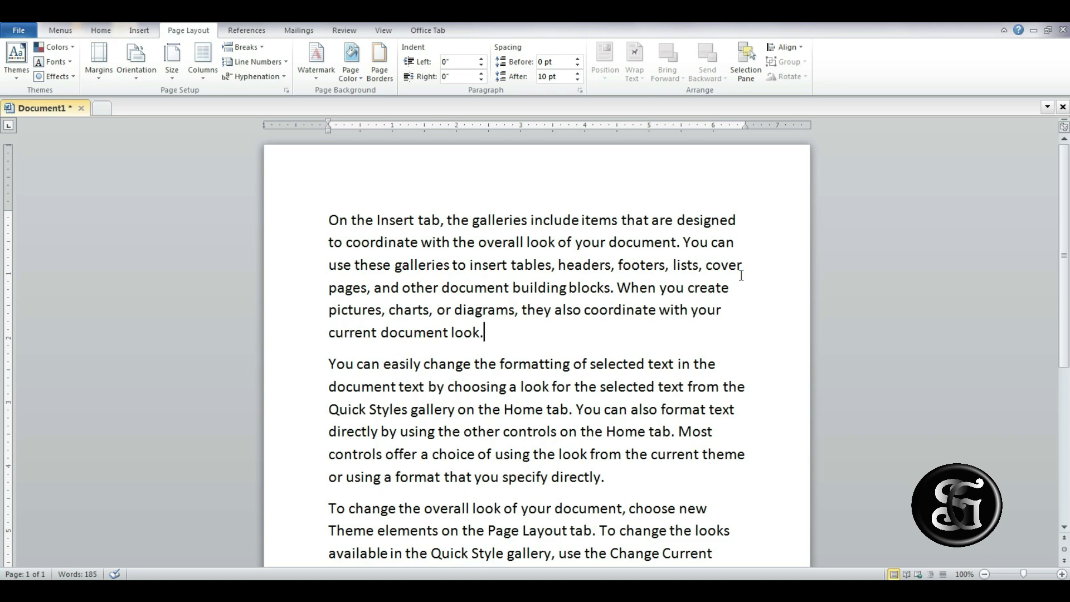
pyautogui.hotkey('ctrl', 'a')
pyautogui.hotkey('ctrl', 'j')
# Turn on Automatic hyphenation and review the hyphenated line breaks.
pyautogui.click(285, 77)
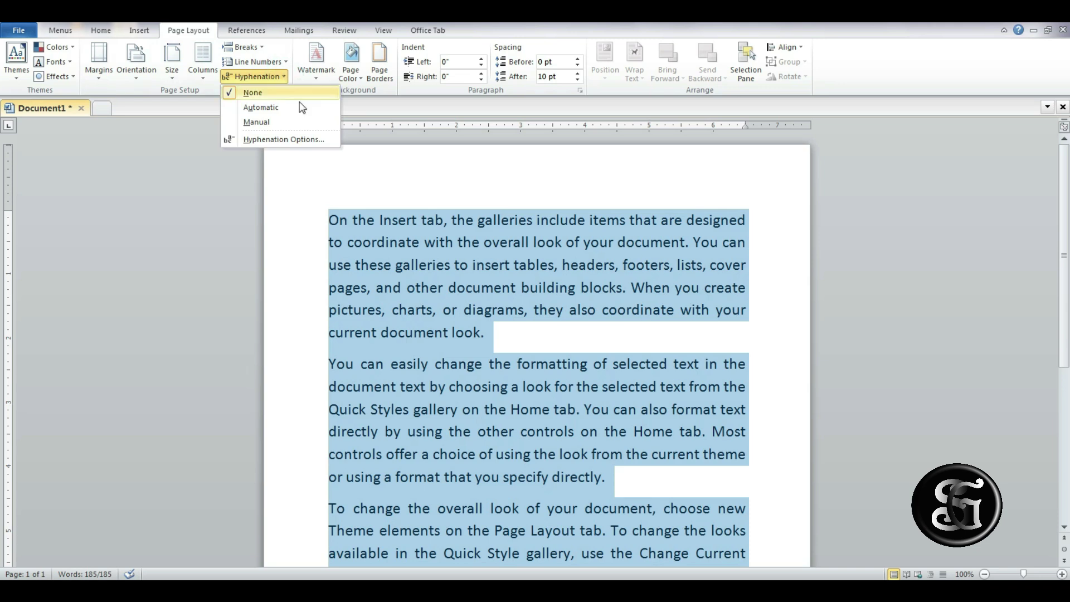
pyautogui.click(261, 108)
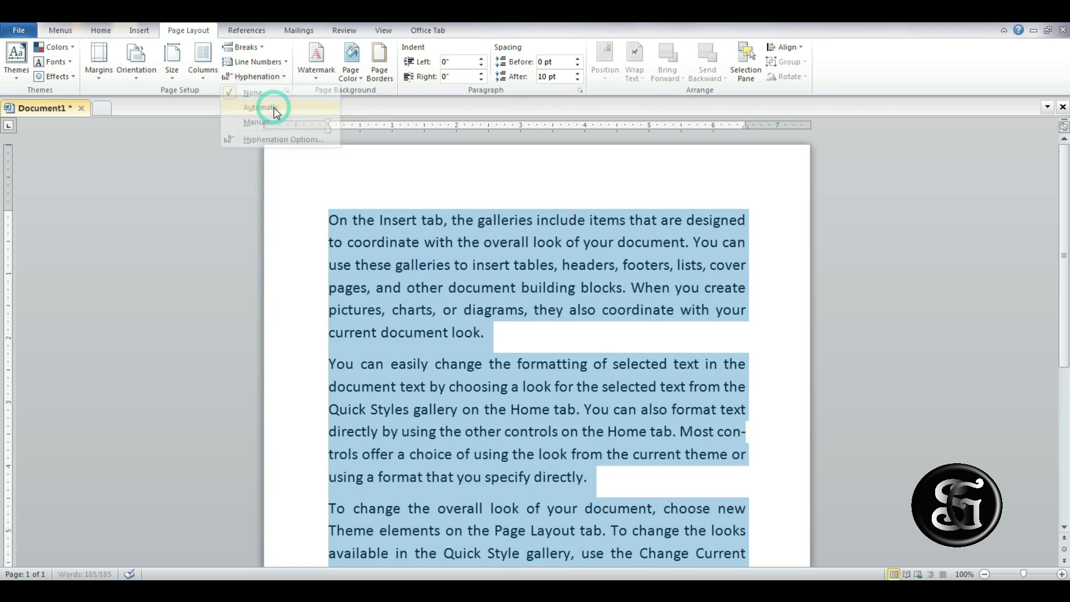
pyautogui.click(697, 403)
pyautogui.scroll(-2, 699, 390)
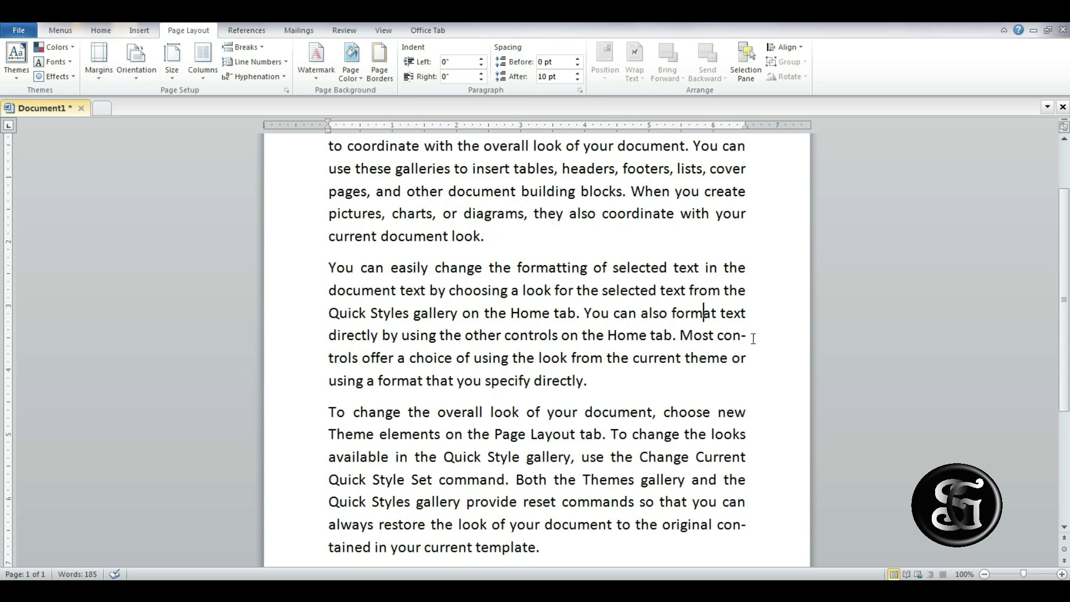
pyautogui.scroll(-2, 658, 374)
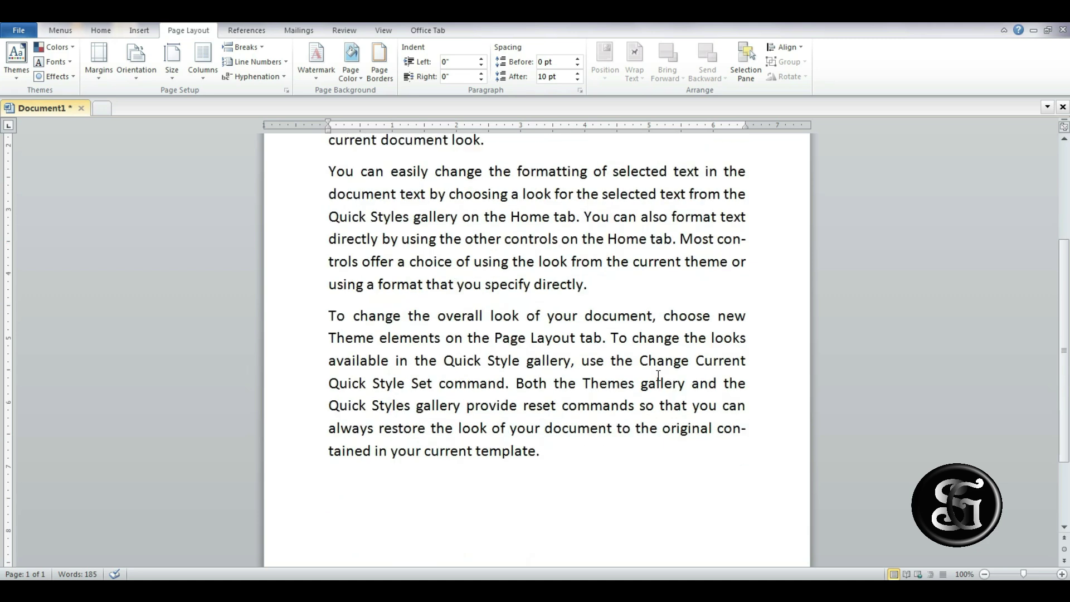
pyautogui.scroll(2, 705, 216)
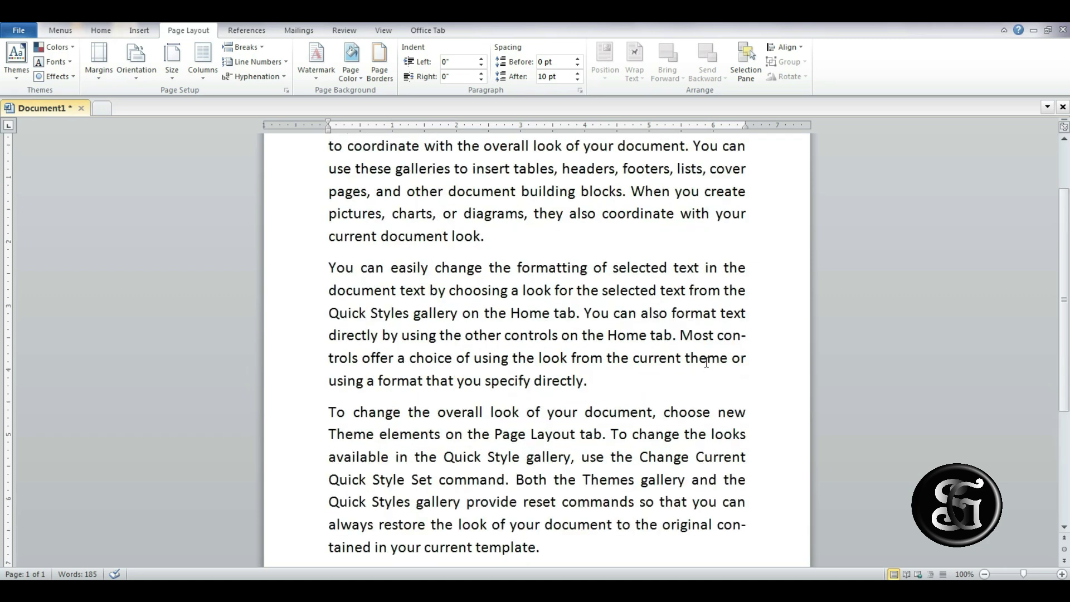
pyautogui.scroll(2, 705, 365)
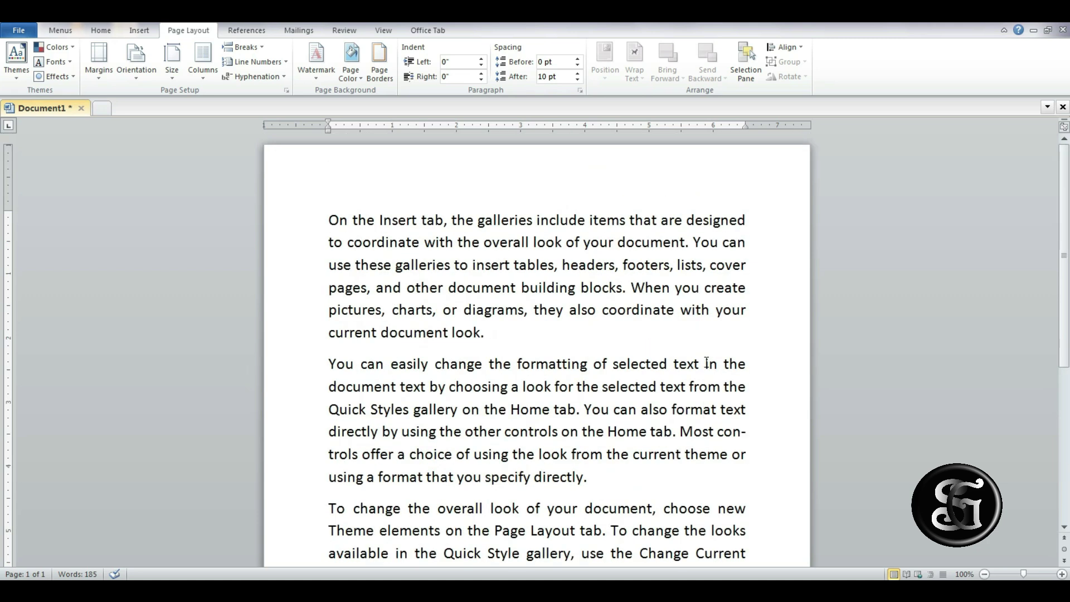
# Run Manual hyphenation, accepting the breaks in con-trols and con-tained.
pyautogui.click(285, 76)
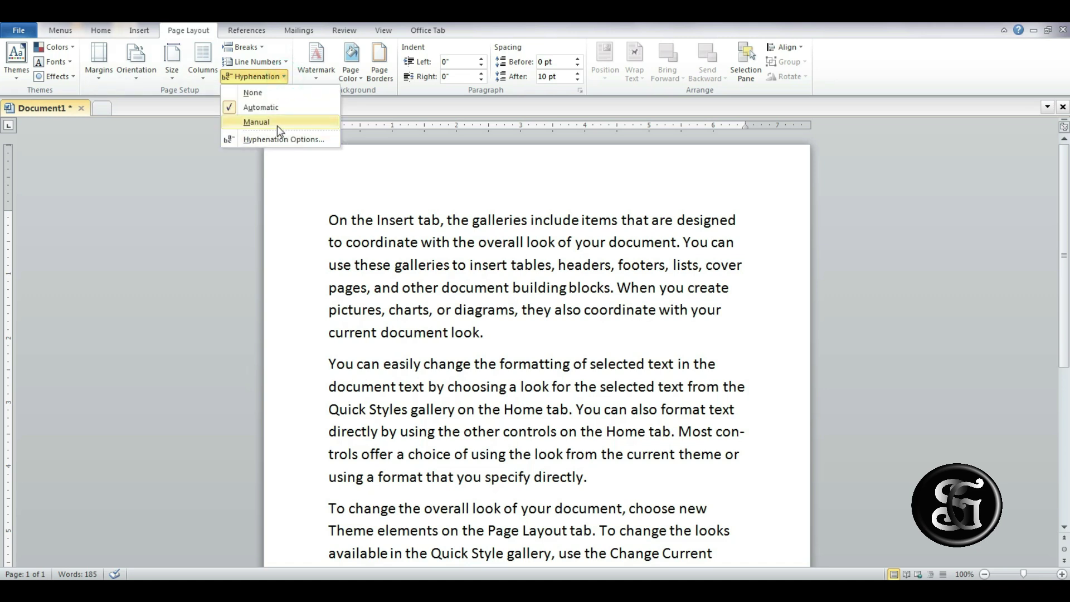
pyautogui.click(276, 125)
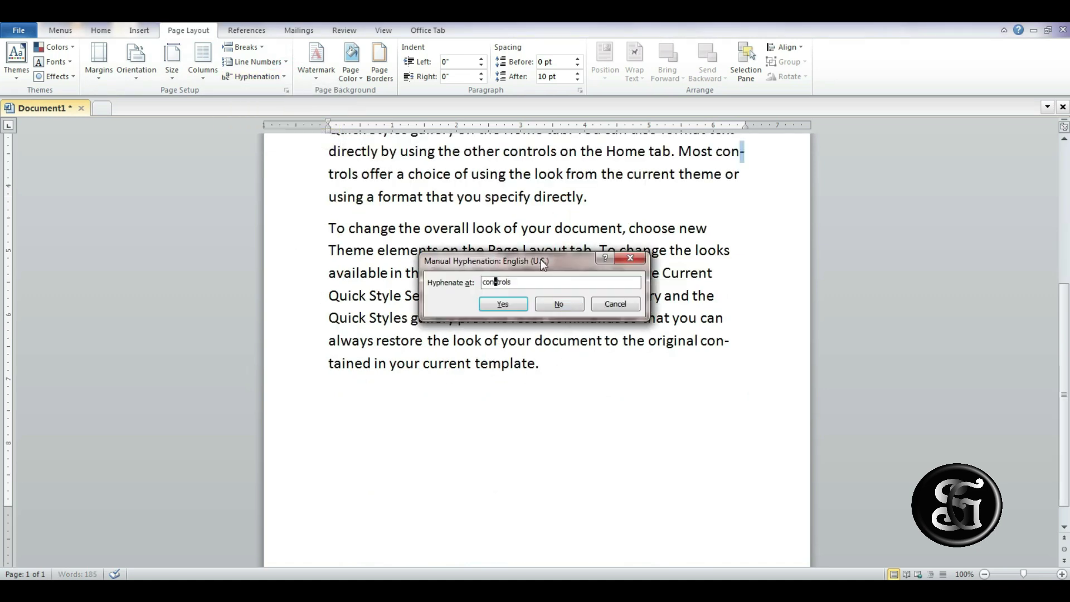
pyautogui.moveTo(543, 264); pyautogui.dragTo(572, 392)
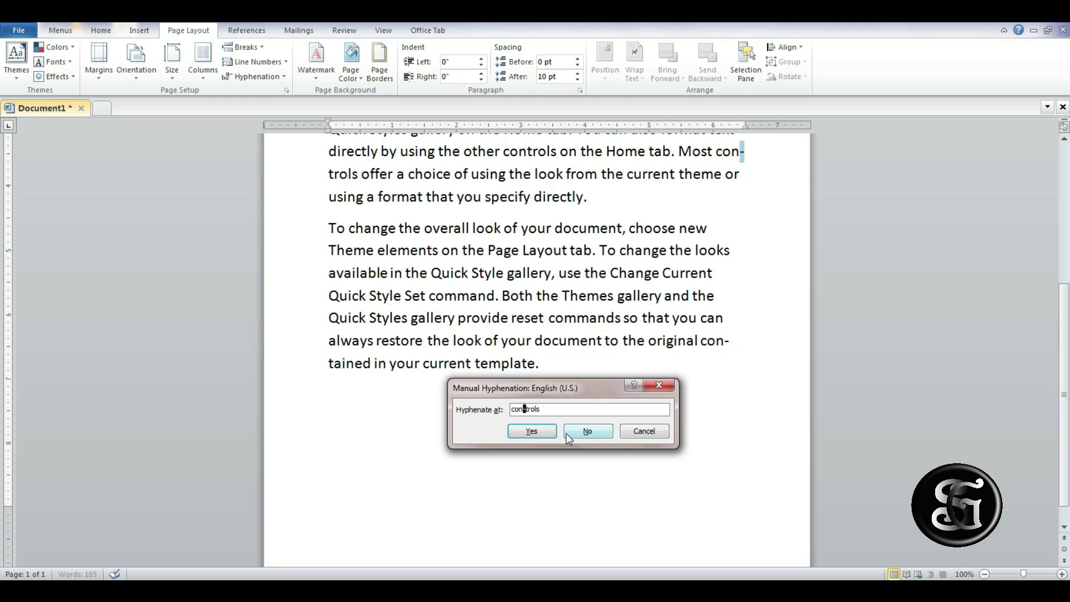
pyautogui.click(532, 431)
pyautogui.click(534, 429)
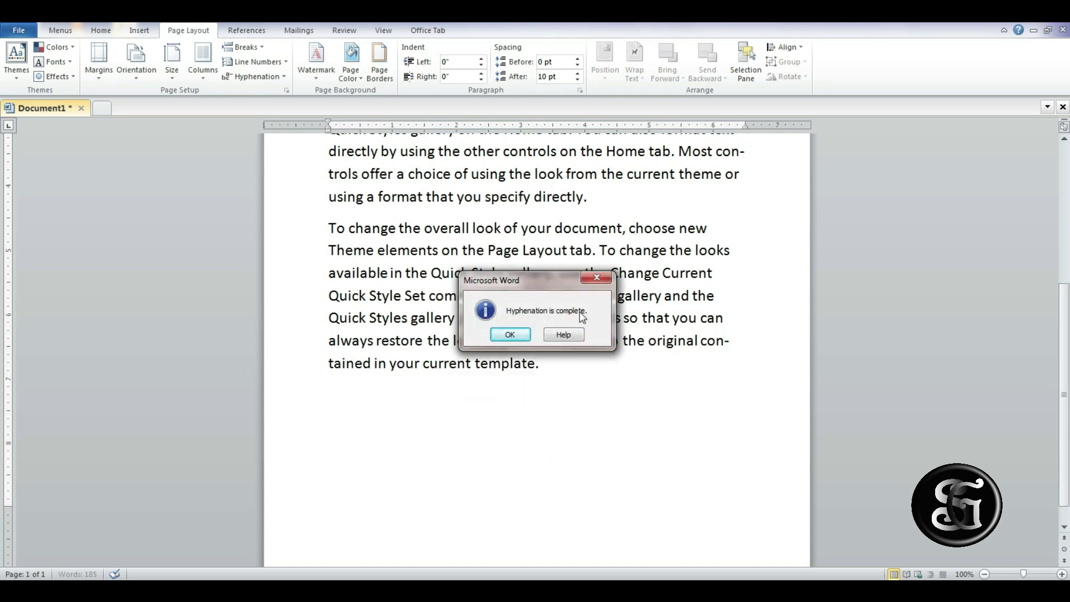
pyautogui.click(521, 334)
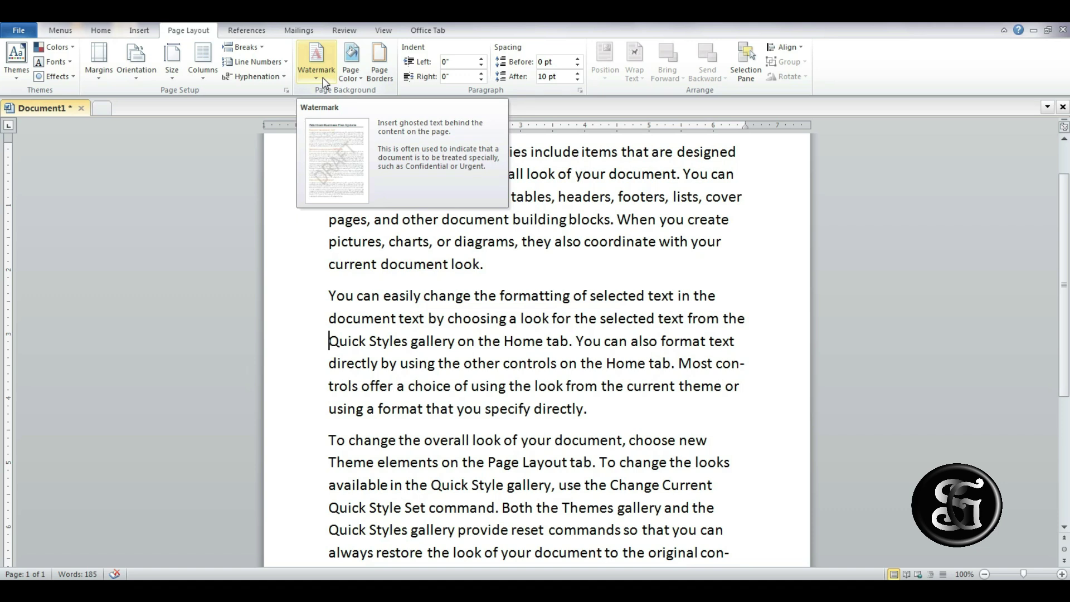
# Choose Tulips.jpg from Sample Pictures as a custom picture watermark.
pyautogui.click(666, 341)
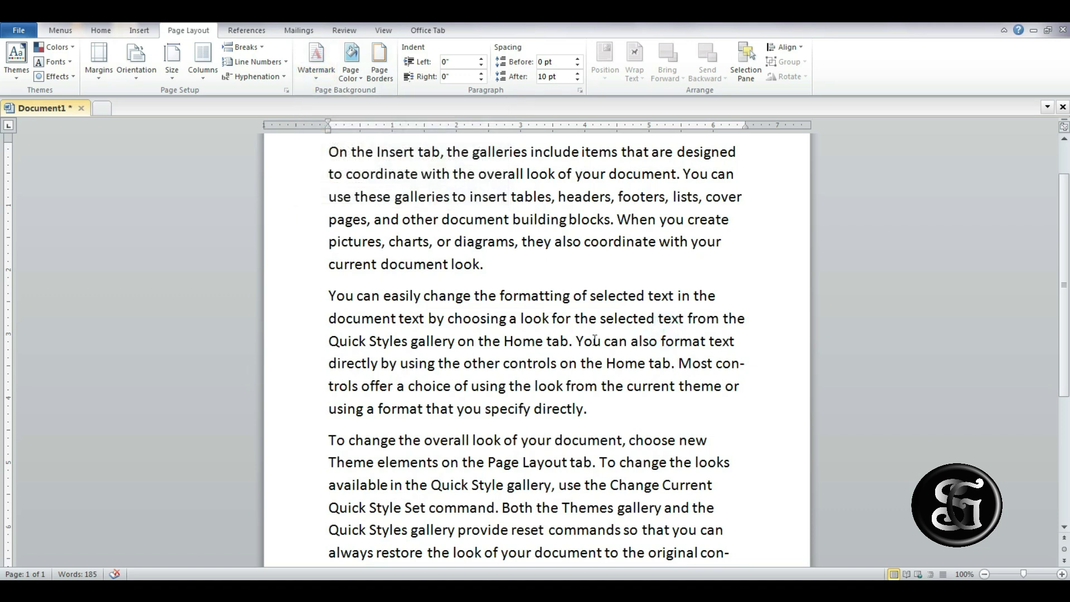
pyautogui.scroll(1, 595, 341)
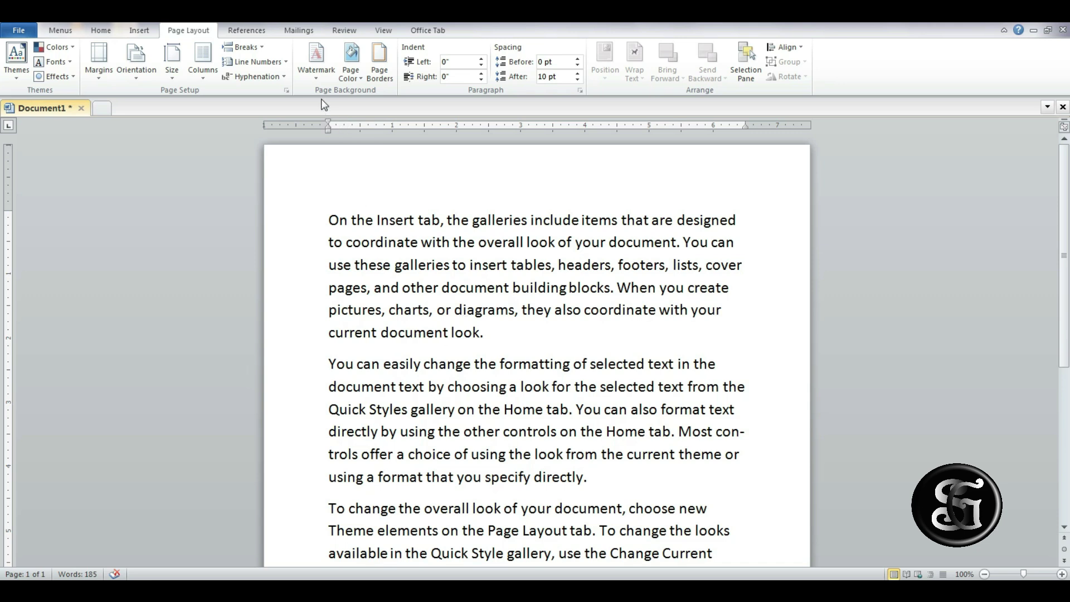
pyautogui.click(316, 72)
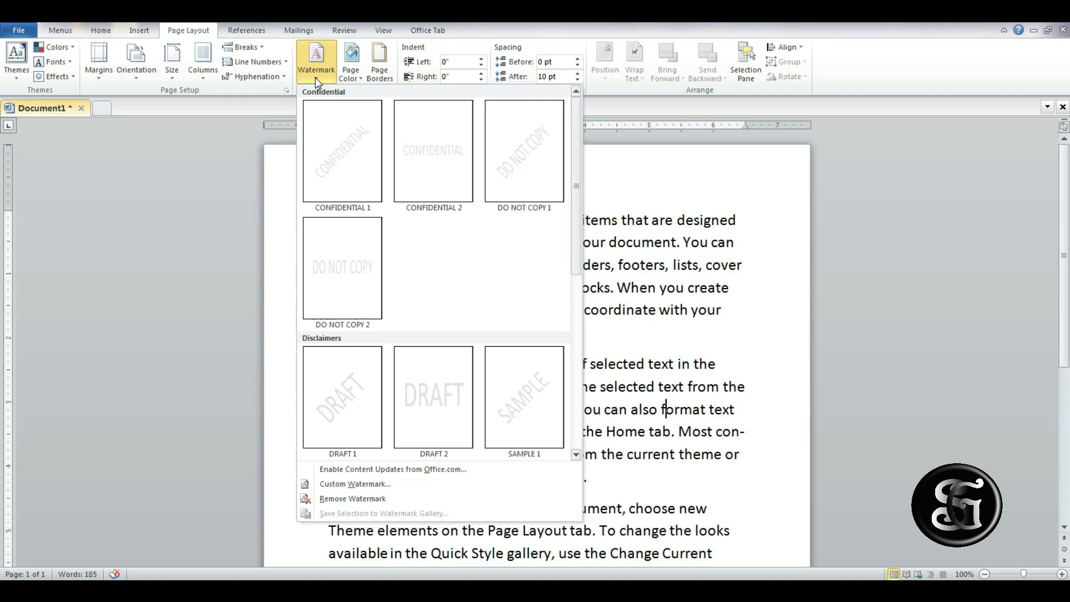
pyautogui.click(393, 485)
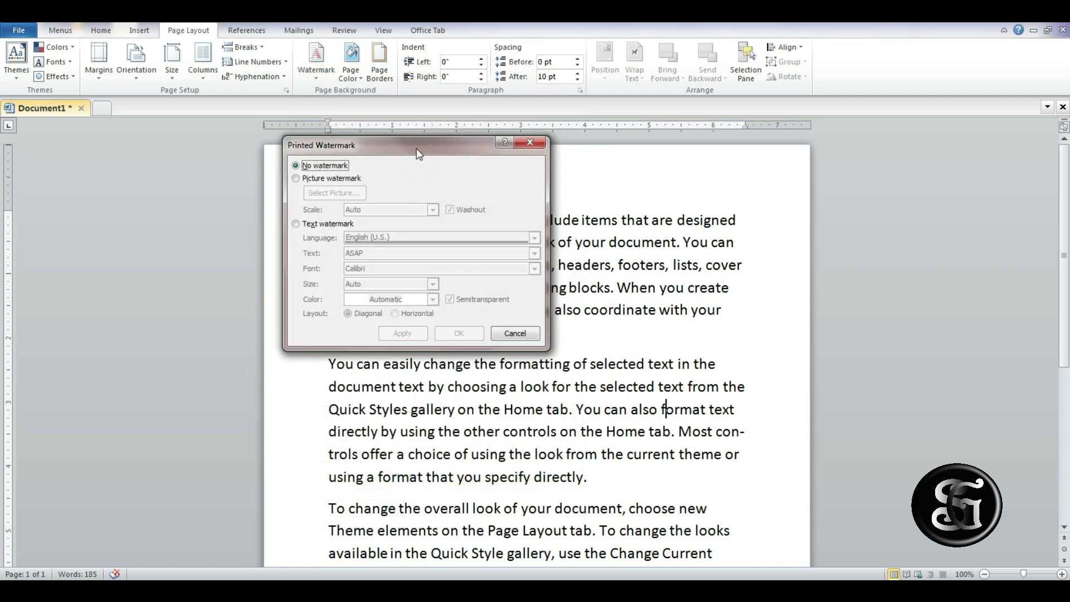
pyautogui.moveTo(418, 153); pyautogui.dragTo(327, 162)
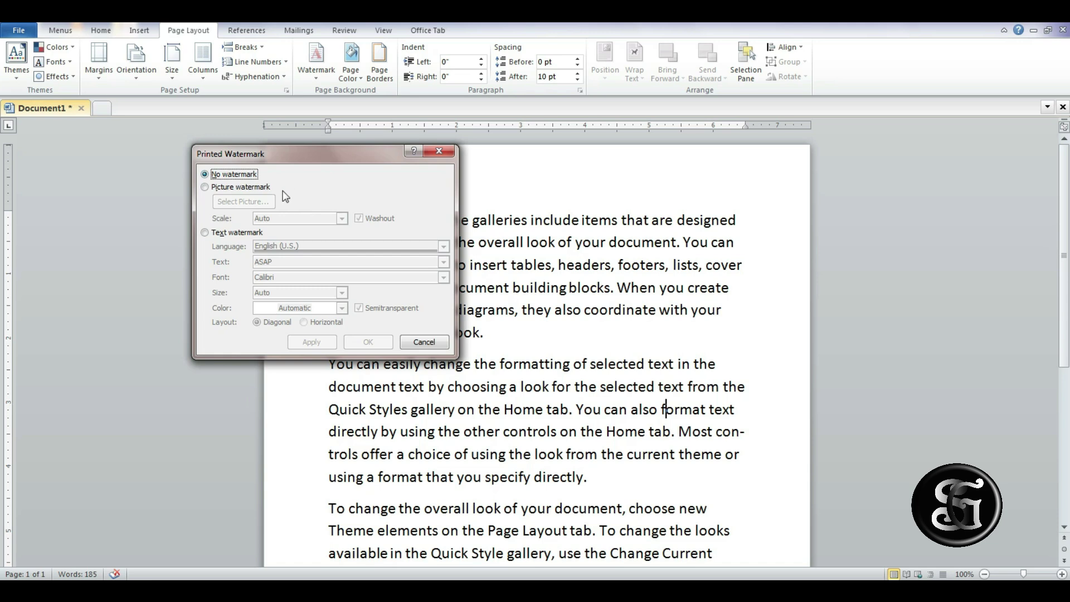
pyautogui.click(208, 188)
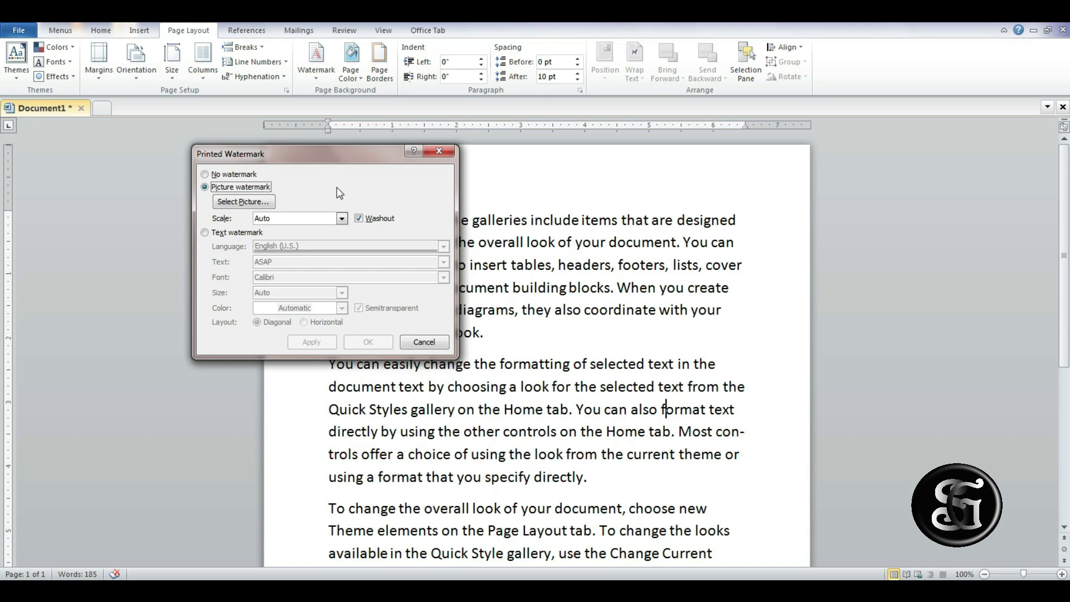
pyautogui.click(240, 203)
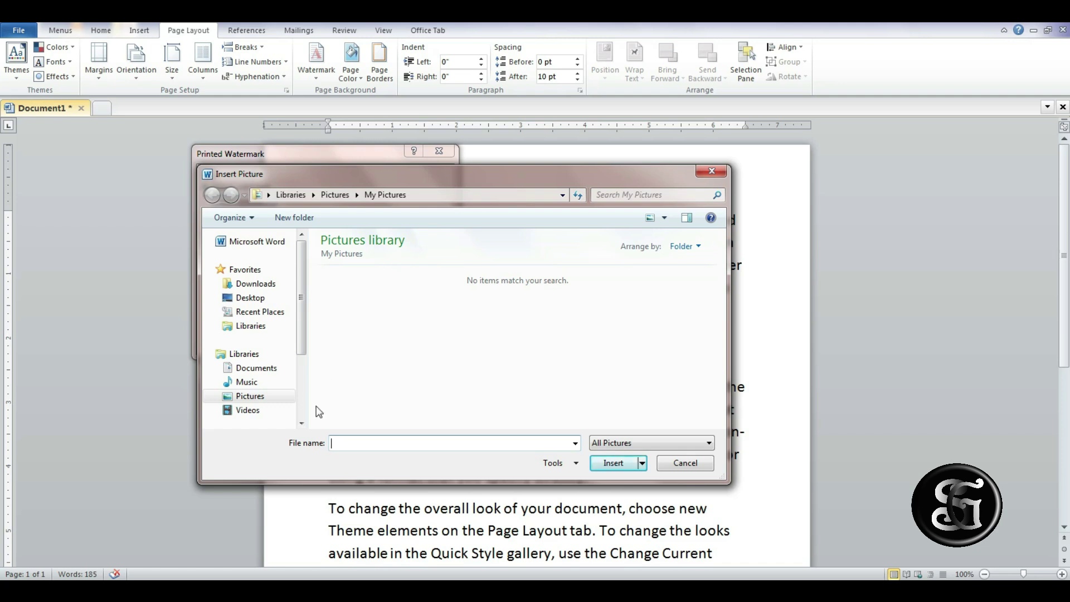
pyautogui.click(266, 397)
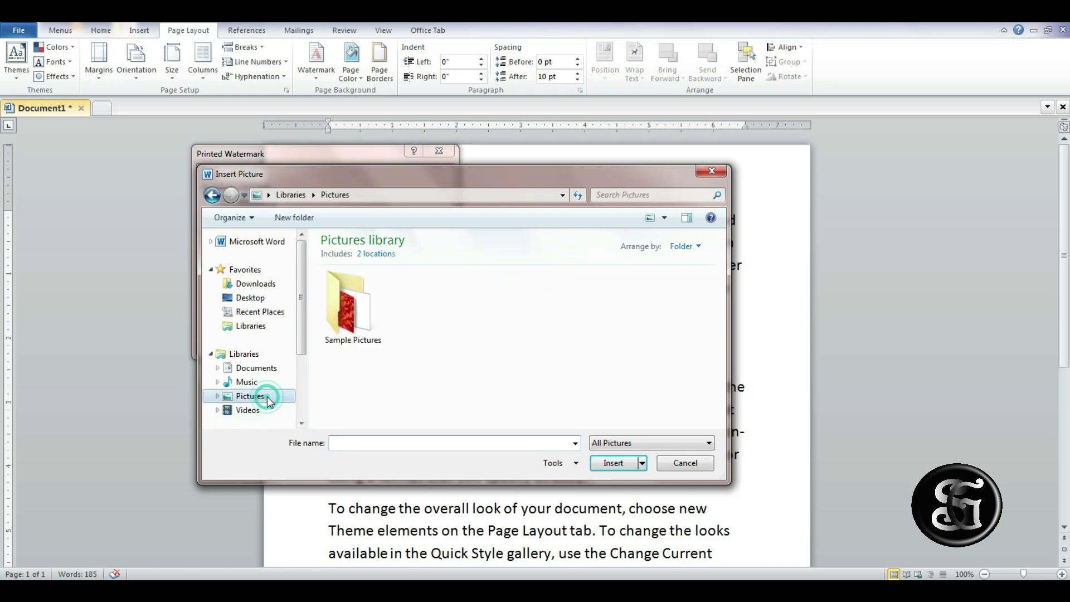
pyautogui.doubleClick(363, 320)
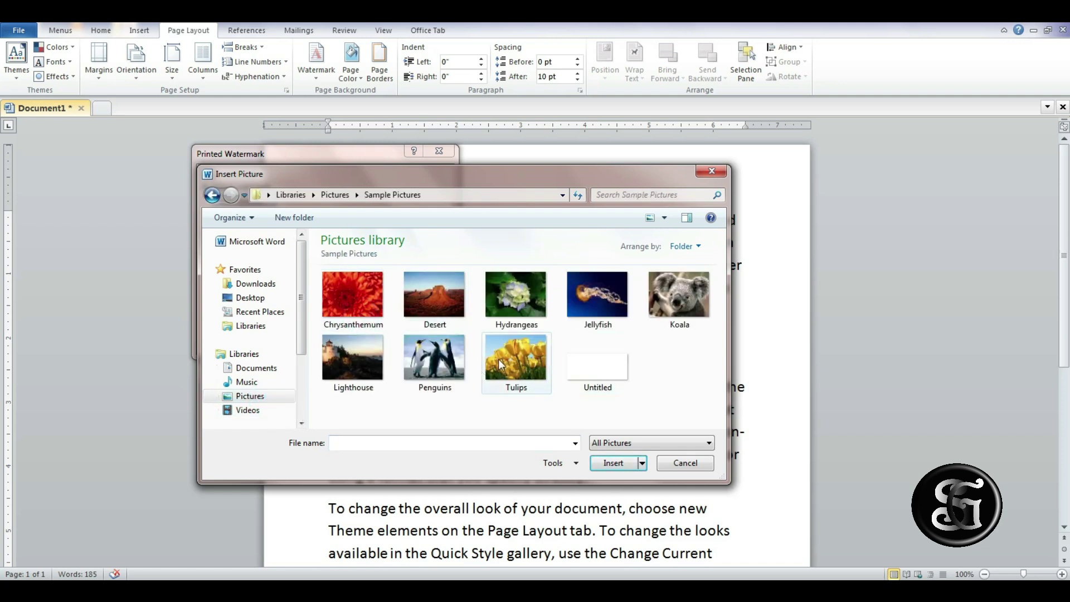
pyautogui.click(522, 364)
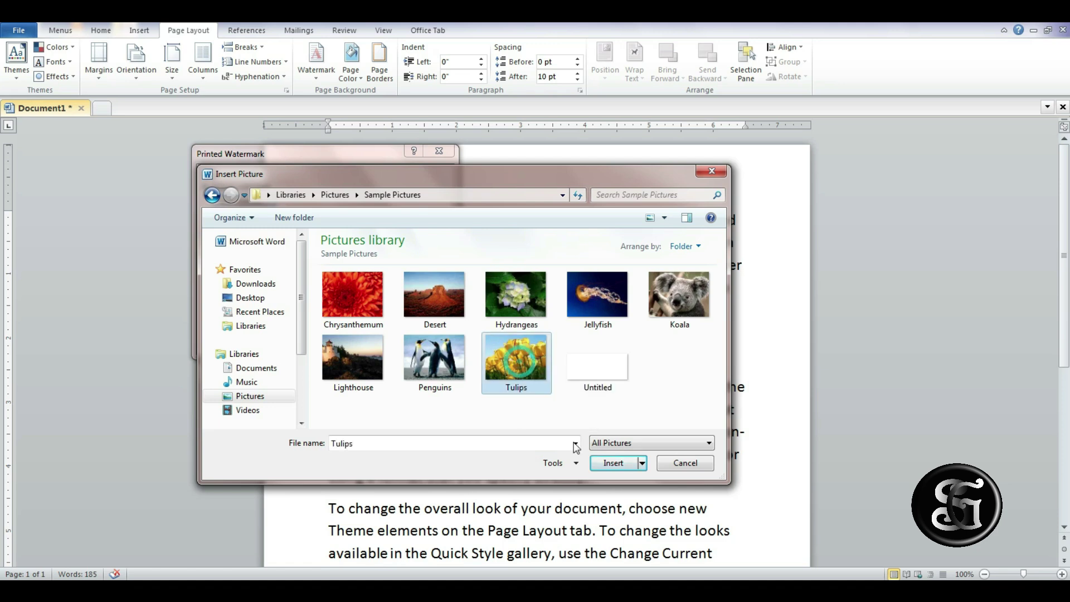
pyautogui.click(613, 463)
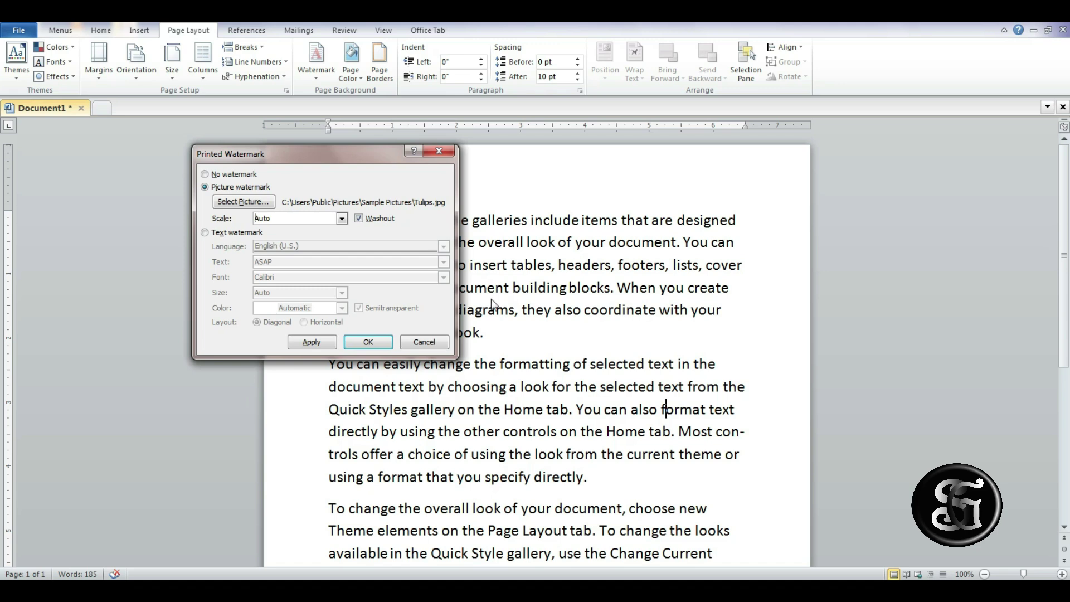
# Set the picture watermark scale to 100% and apply it to the page.
pyautogui.click(343, 219)
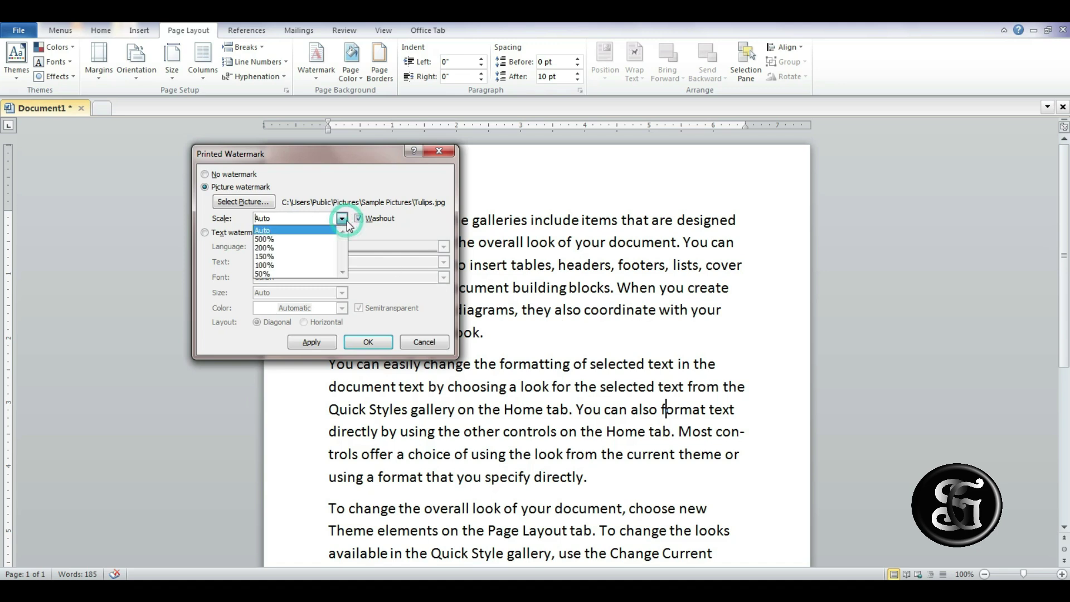
pyautogui.click(303, 266)
pyautogui.click(369, 343)
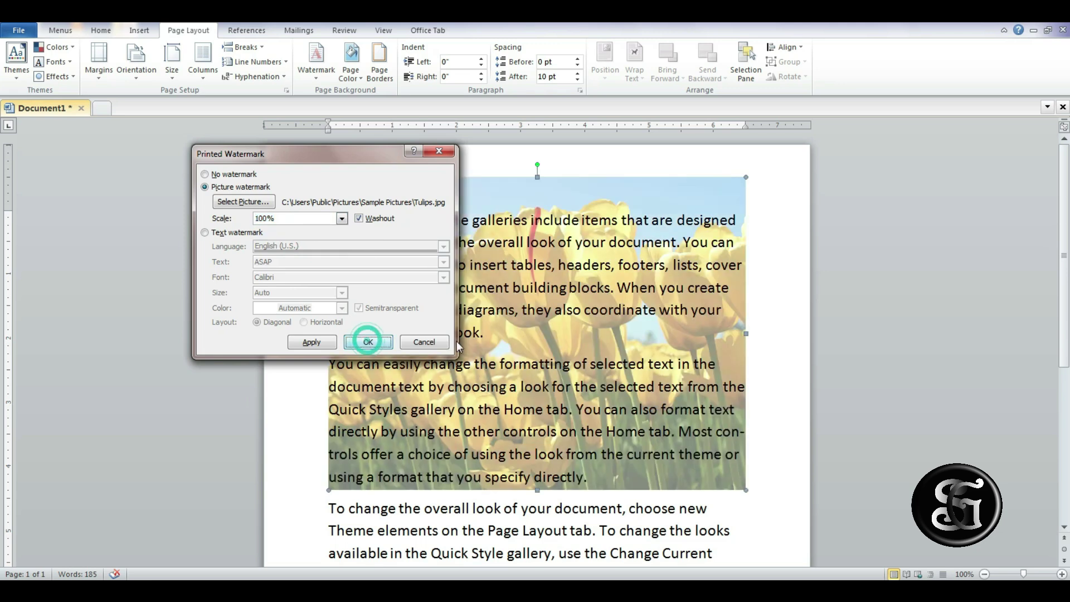
pyautogui.scroll(-1, 617, 342)
pyautogui.scroll(-2, 618, 342)
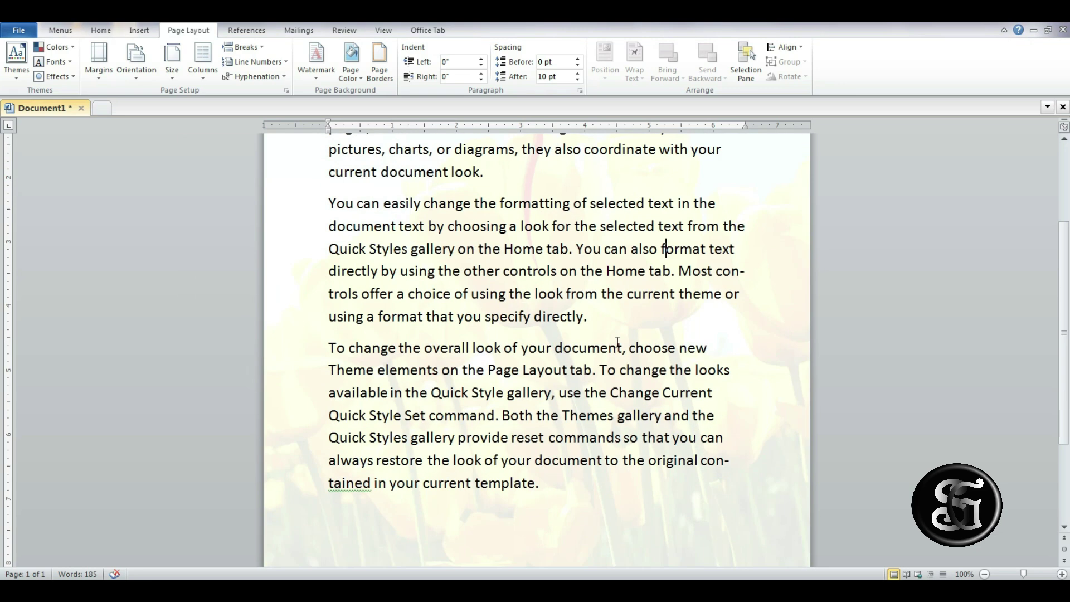
pyautogui.scroll(-2, 617, 342)
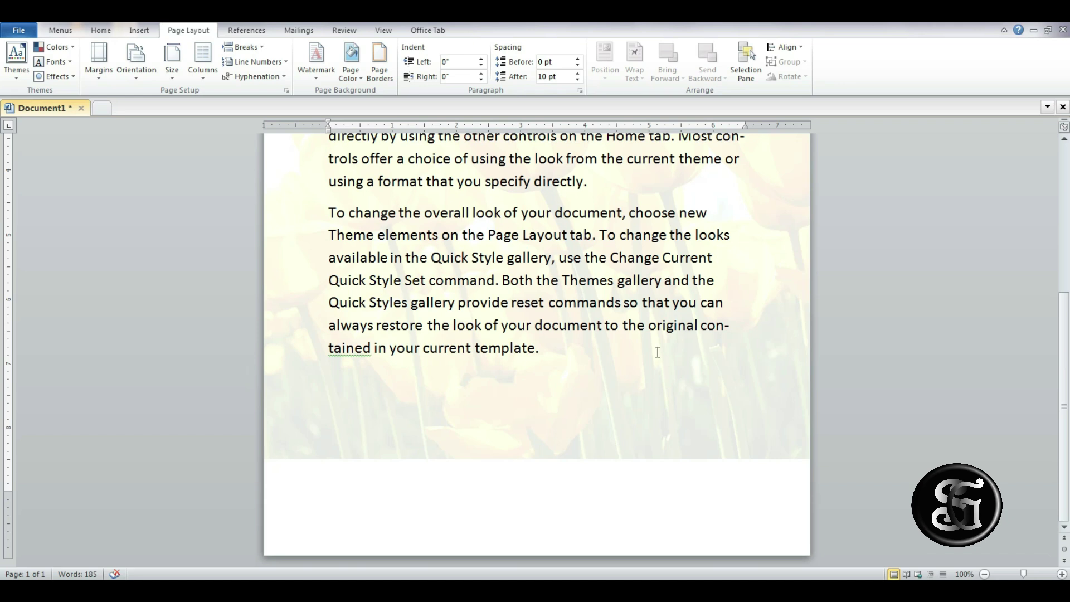
pyautogui.scroll(3, 658, 352)
pyautogui.scroll(2, 658, 353)
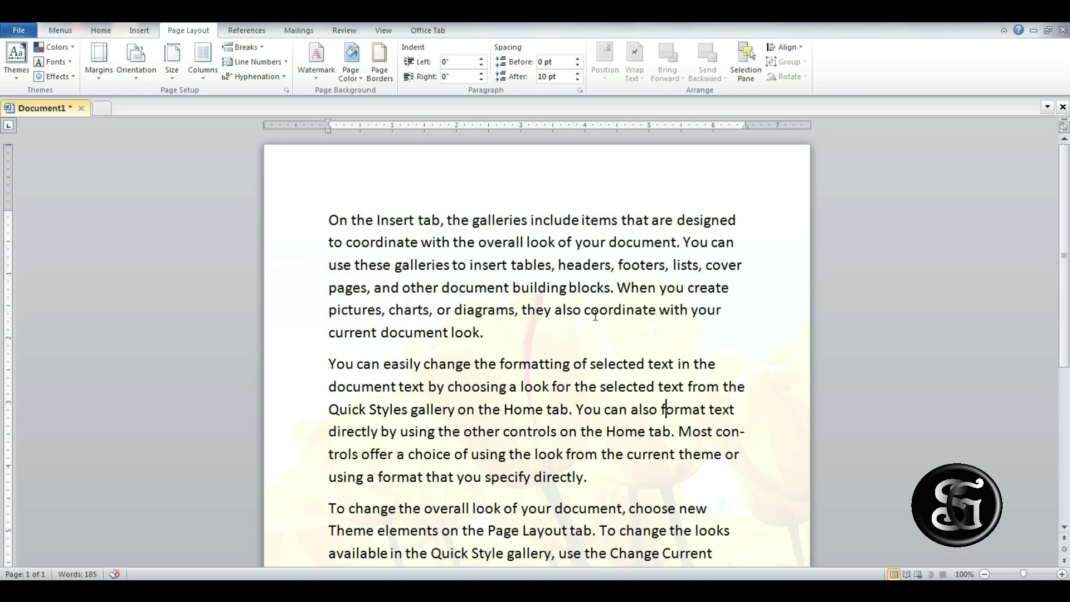
# Show the classic Menus toolbar, view the tulip watermark in Print Preview, then close it.
pyautogui.click(59, 33)
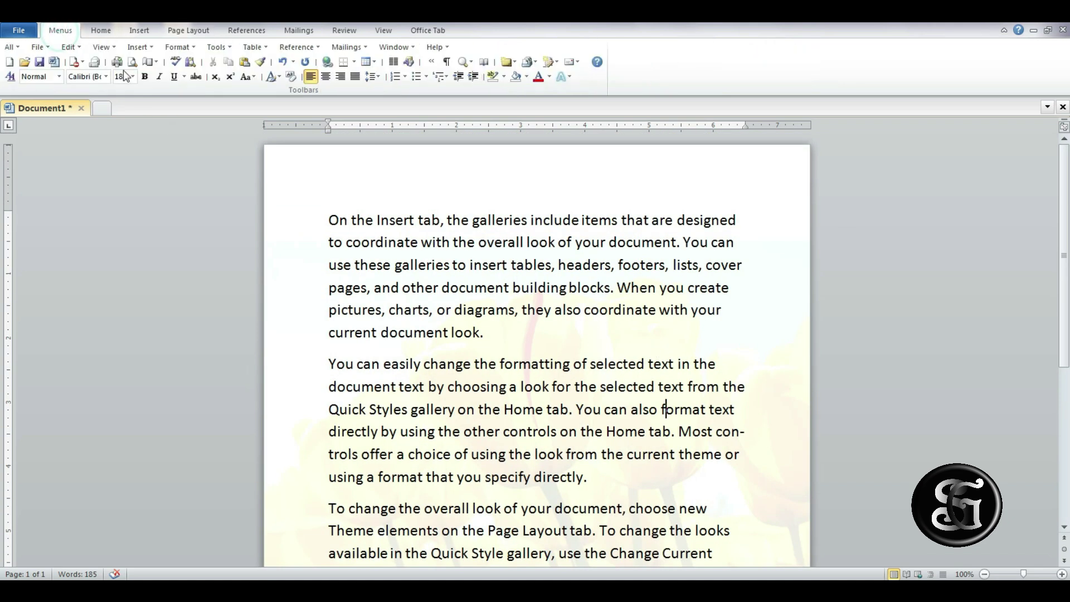
pyautogui.click(133, 62)
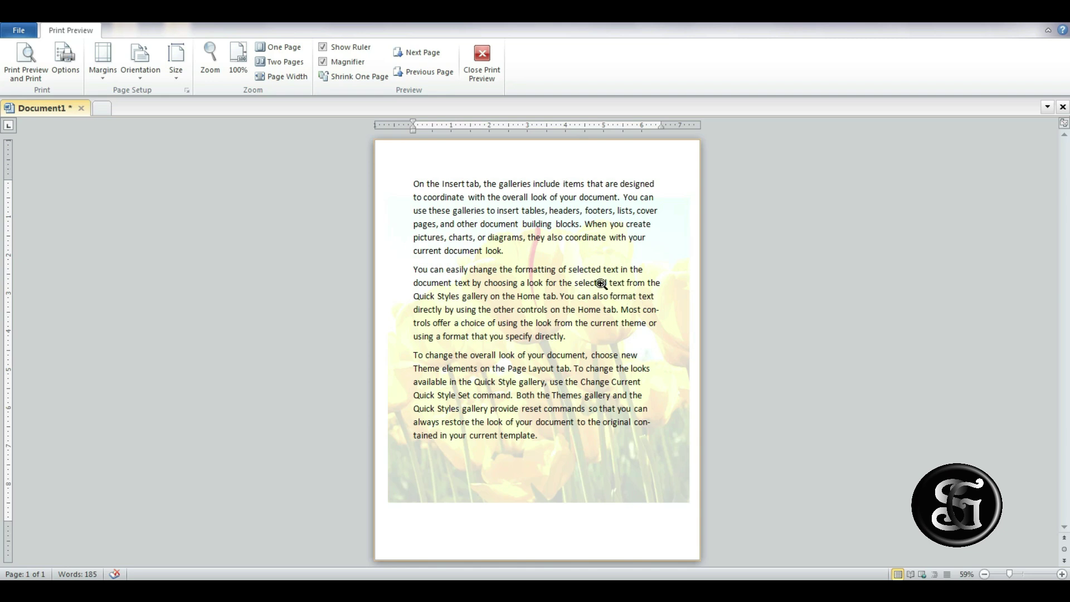
pyautogui.click(487, 66)
# Change the tulip picture watermark scale to 50% in Custom Watermark.
pyautogui.click(186, 30)
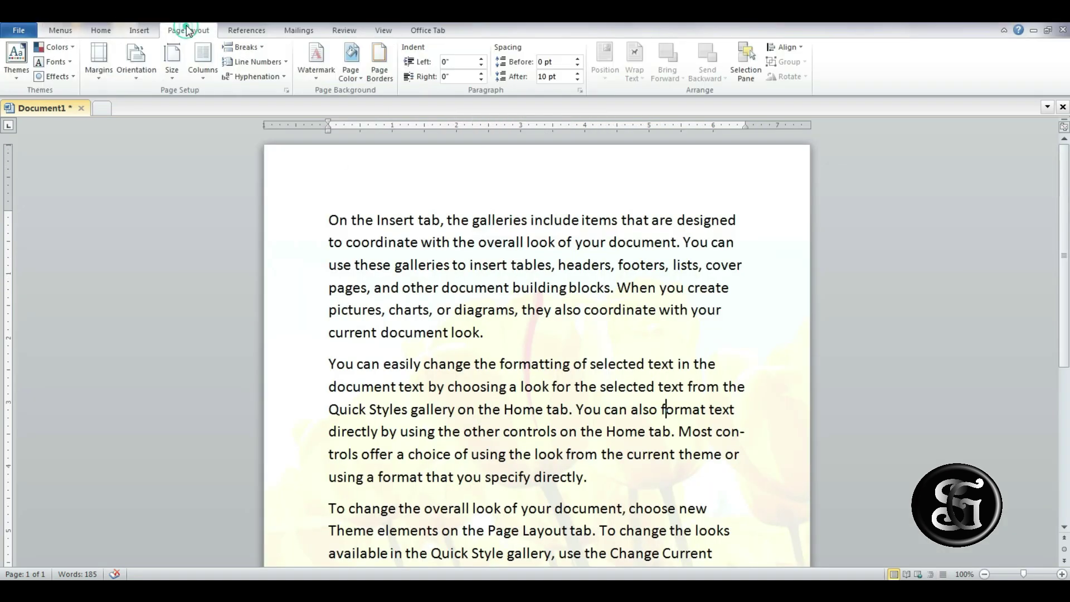
pyautogui.click(313, 79)
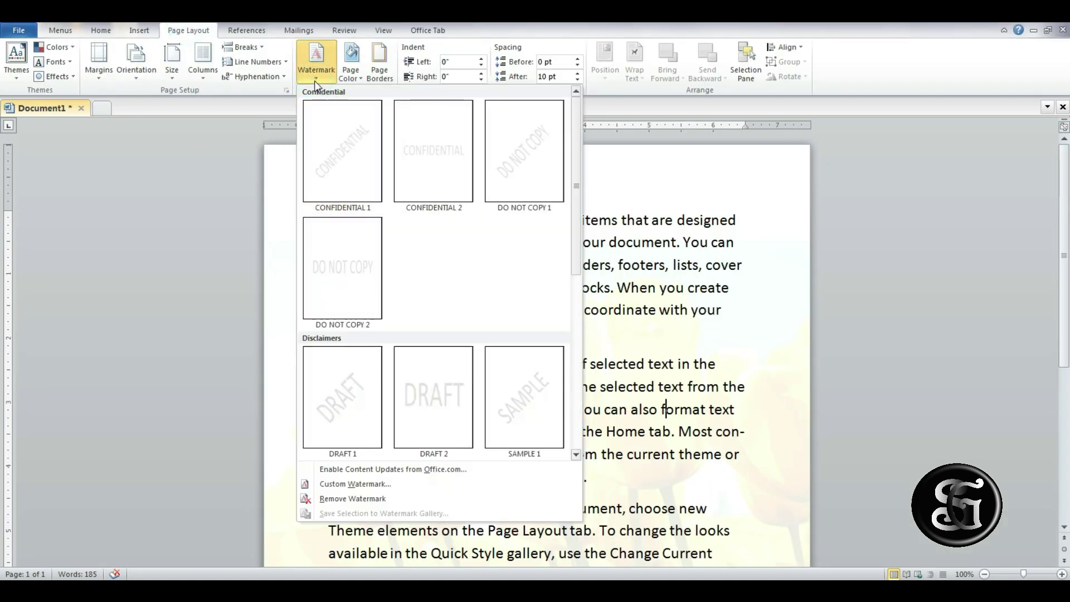
pyautogui.click(379, 484)
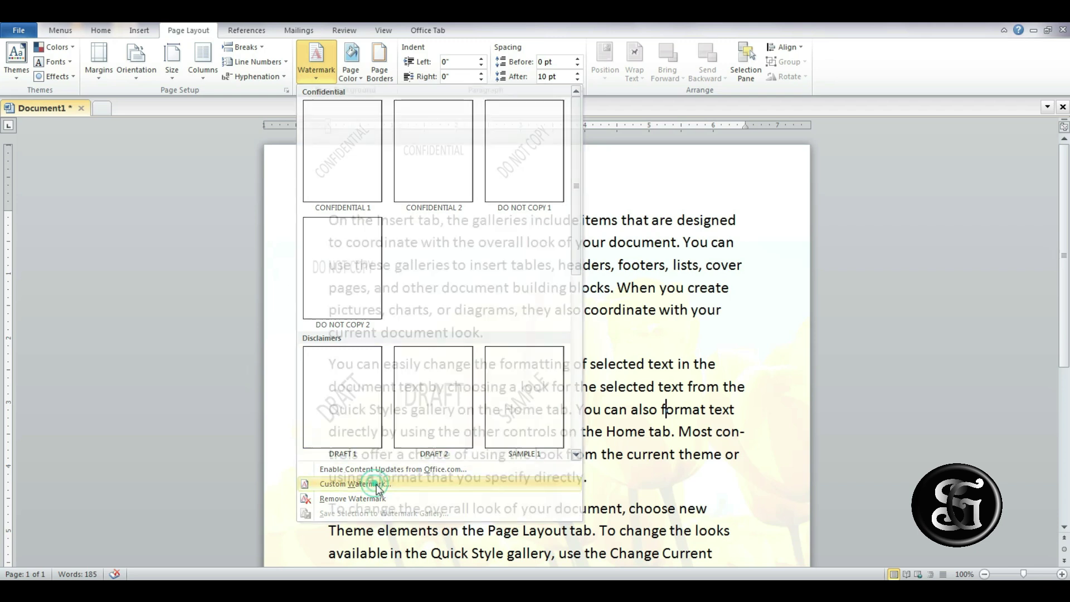
pyautogui.click(342, 218)
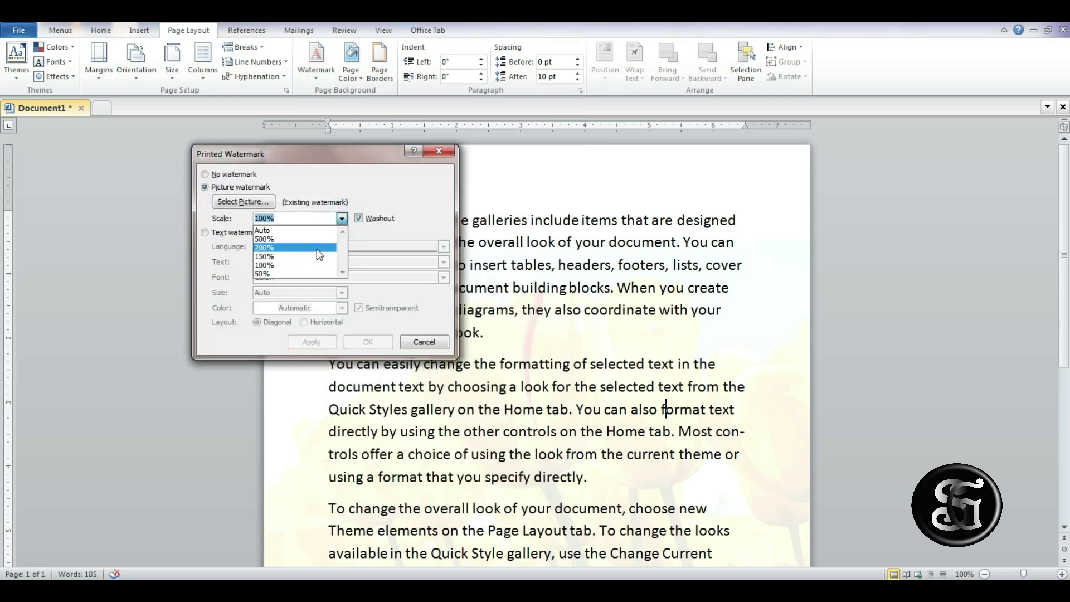
pyautogui.click(281, 274)
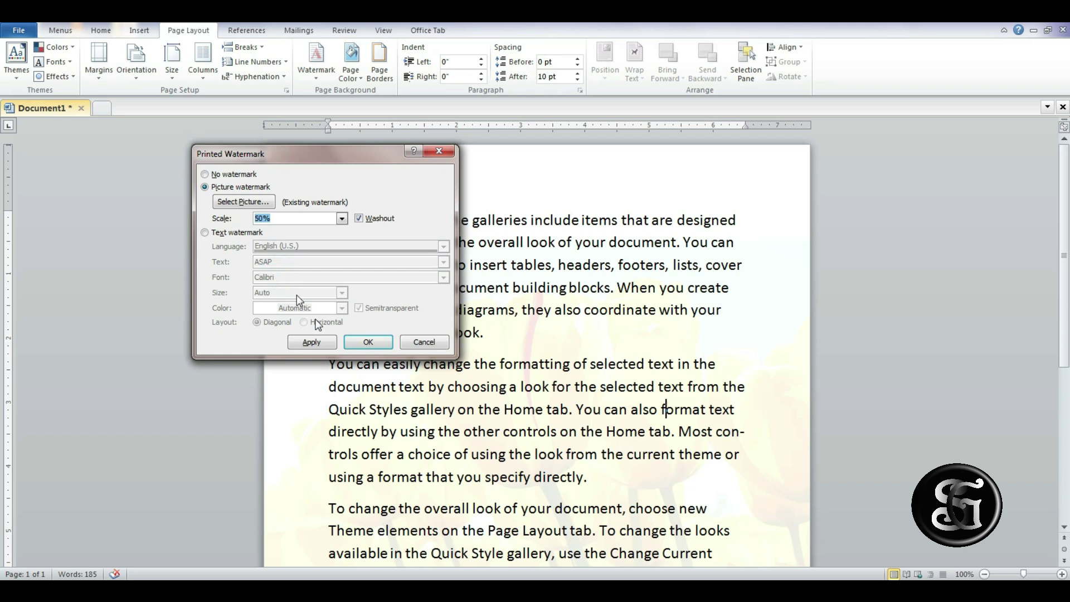
pyautogui.click(371, 346)
pyautogui.scroll(-2, 541, 369)
pyautogui.scroll(-1, 541, 370)
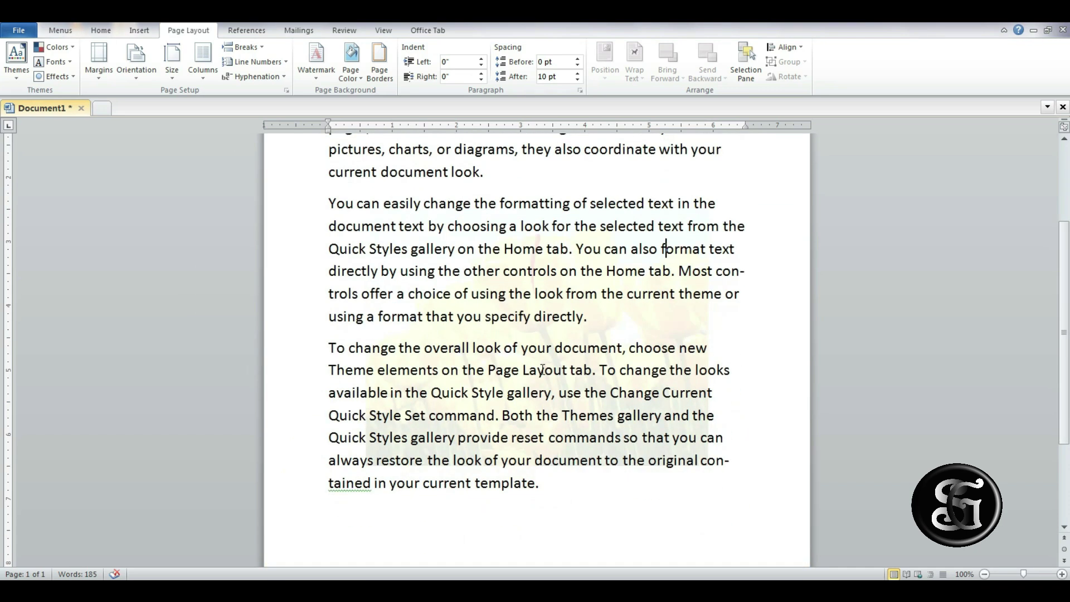
pyautogui.click(60, 30)
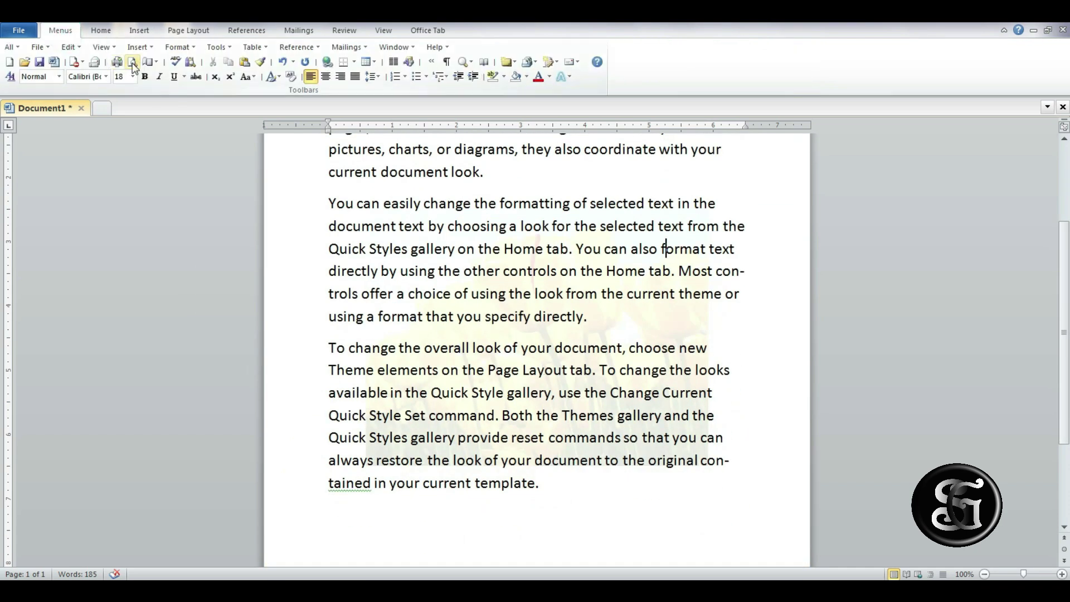
# Print-preview the page with the 50% tulip watermark, then return to Page Layout.
pyautogui.click(133, 63)
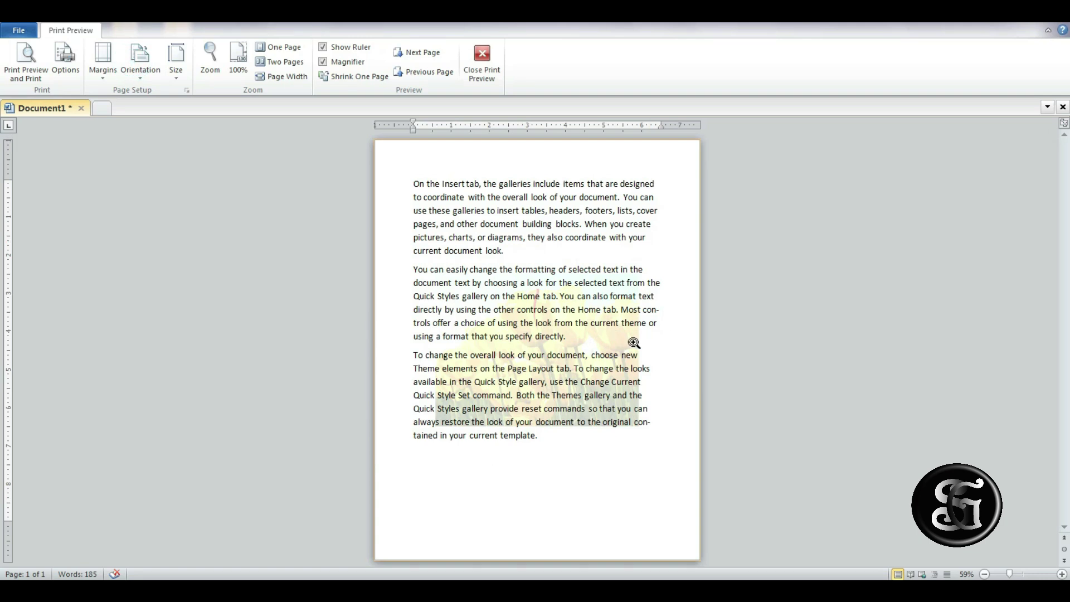
pyautogui.click(482, 59)
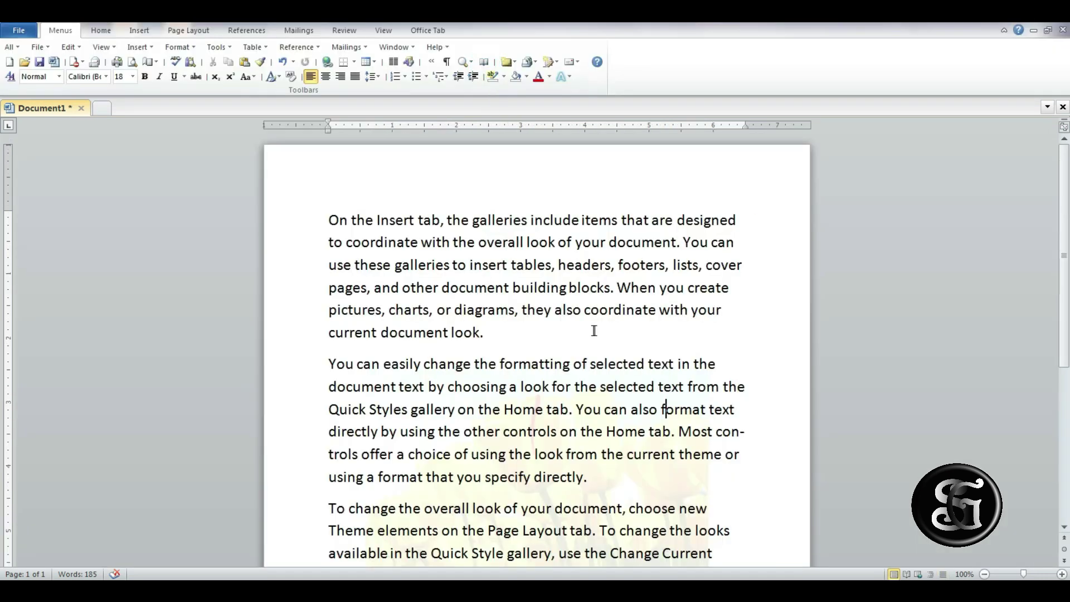
pyautogui.scroll(-4, 689, 383)
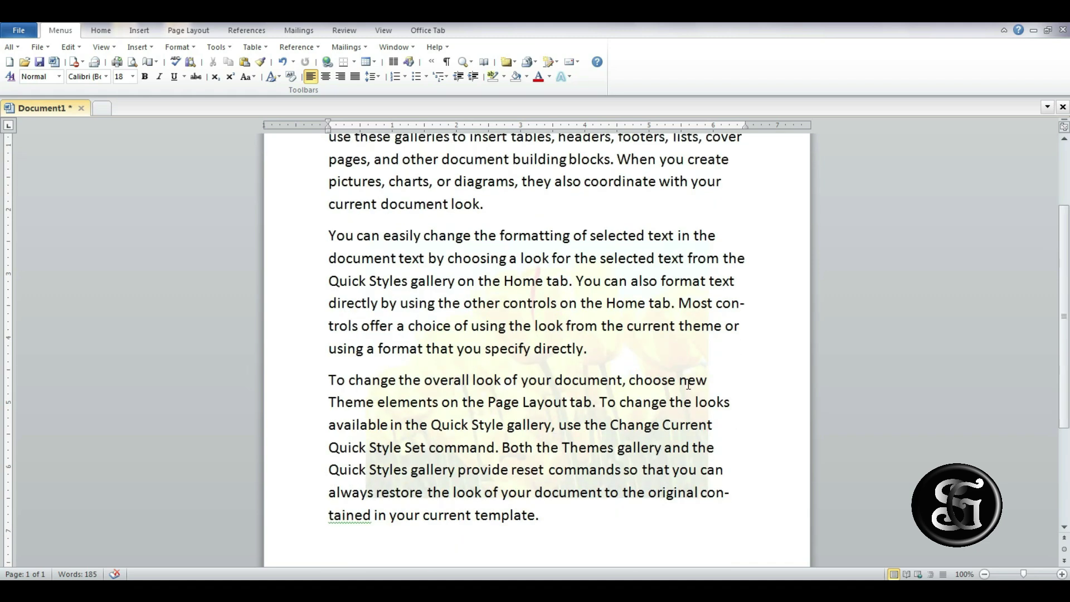
pyautogui.scroll(-1, 717, 344)
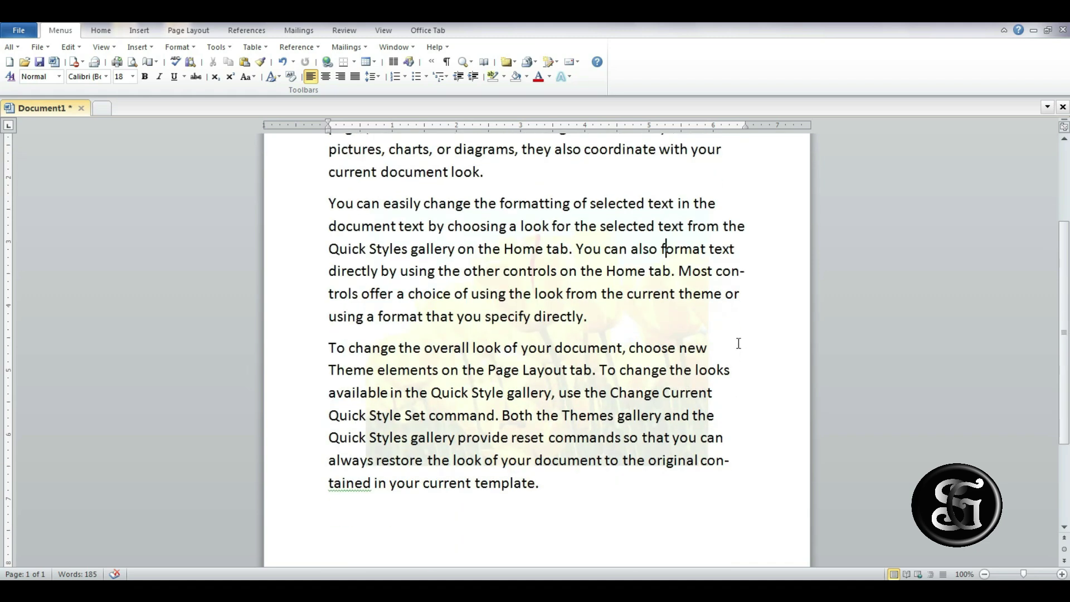
pyautogui.click(187, 31)
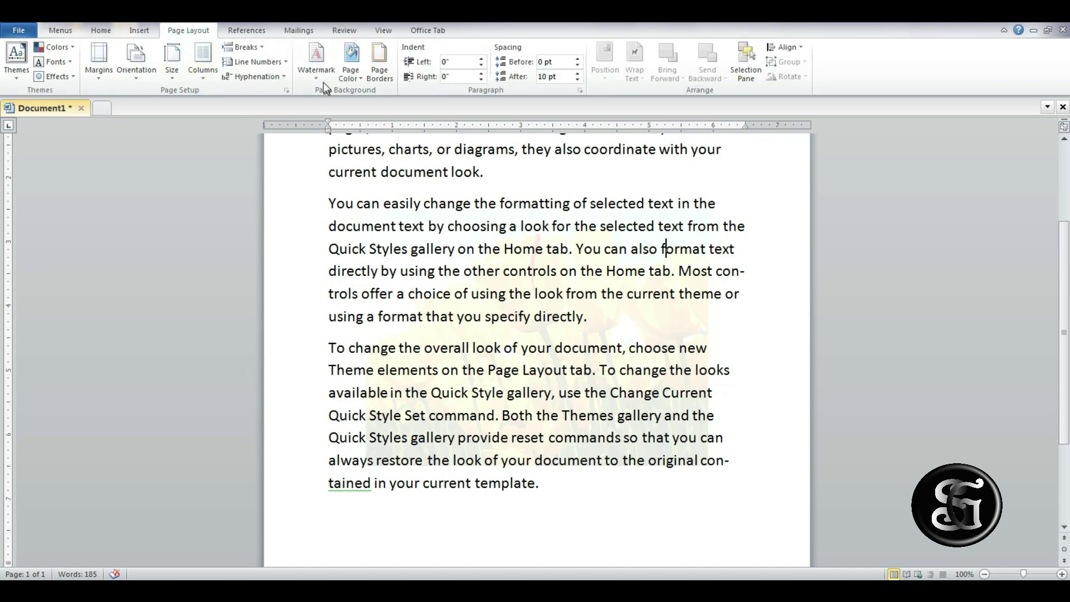
# Uncheck Washout for the tulip watermark and preview the full-colour result.
pyautogui.click(316, 64)
pyautogui.click(368, 485)
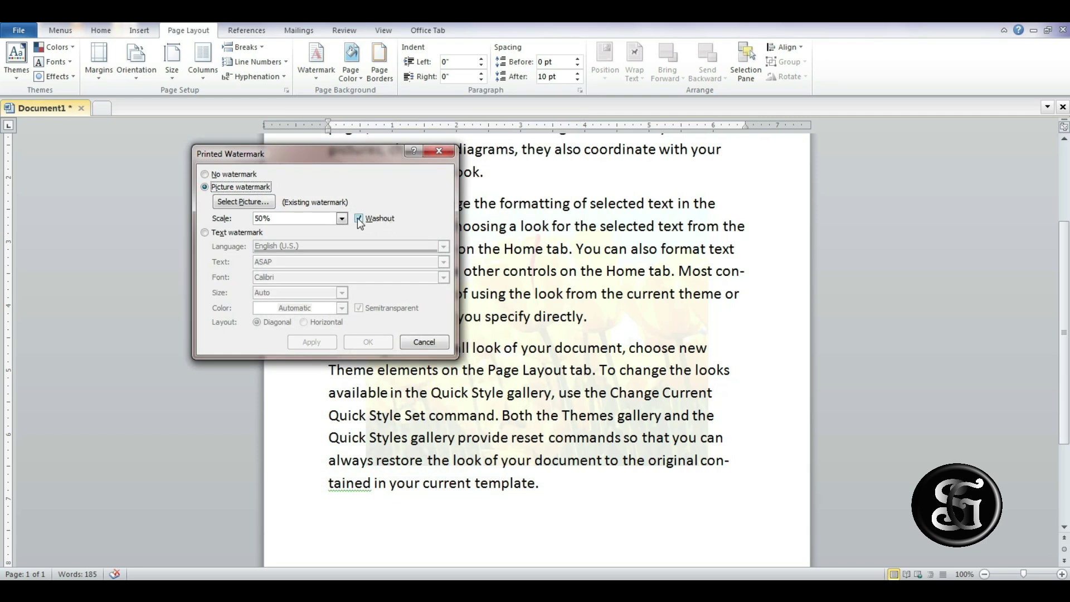
pyautogui.click(358, 218)
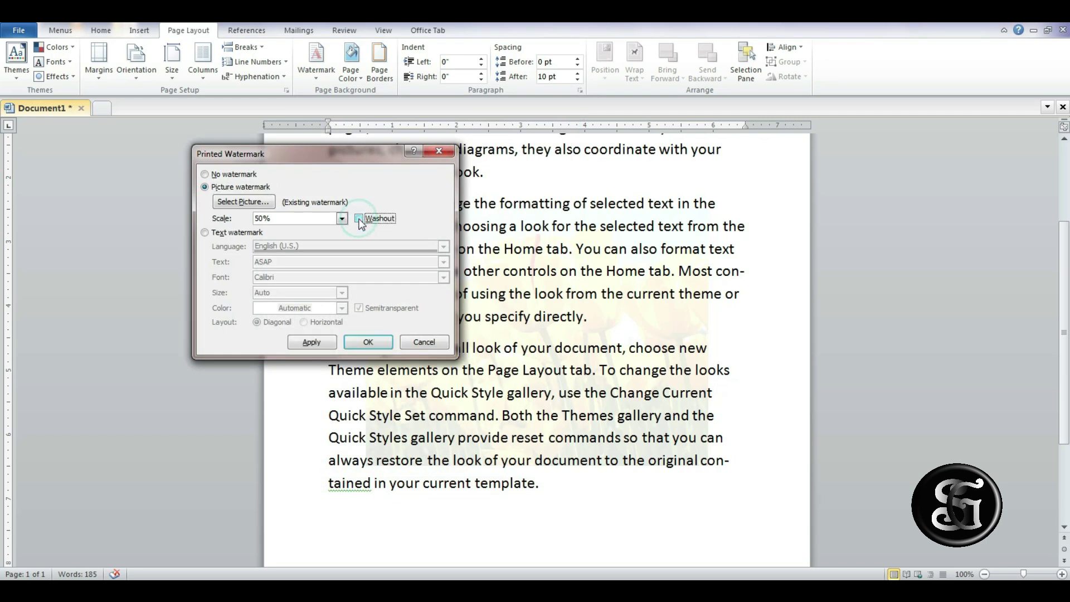
pyautogui.click(368, 342)
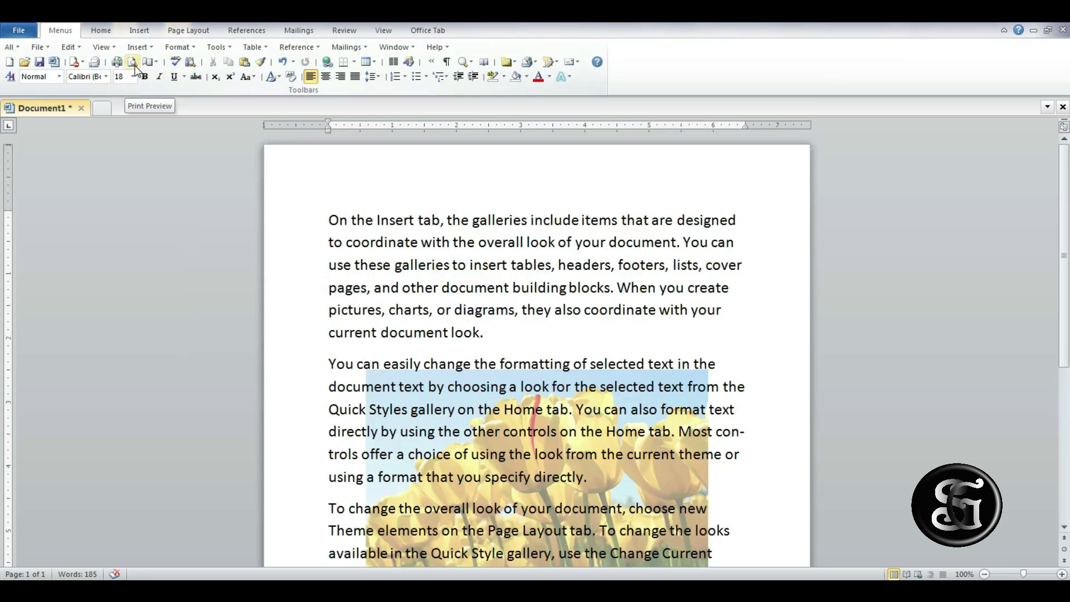
pyautogui.click(133, 63)
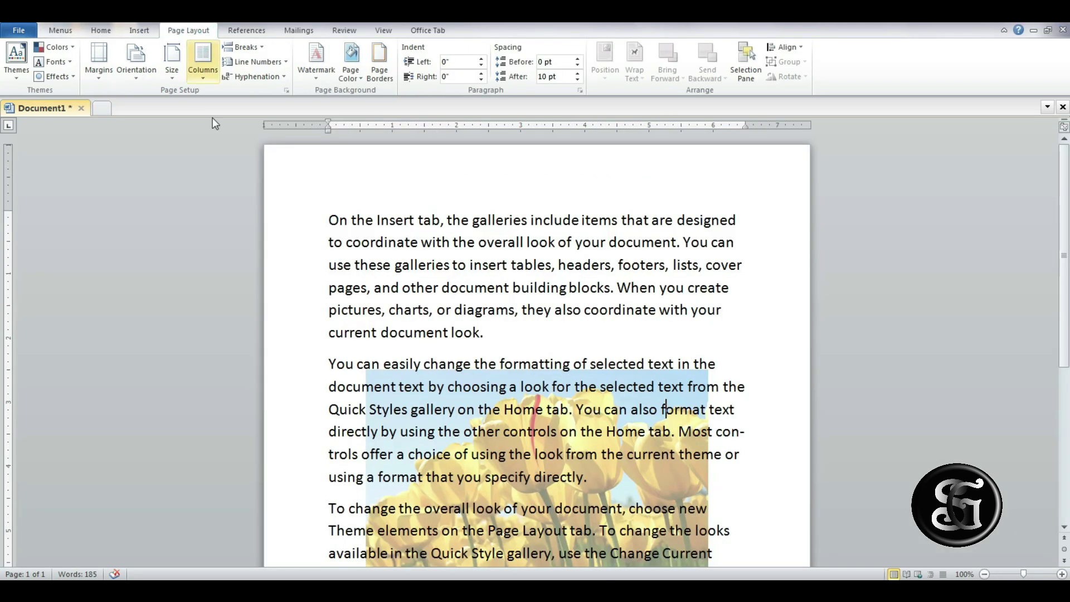
# Switch to a text watermark and enter the author's name as its text.
pyautogui.click(313, 80)
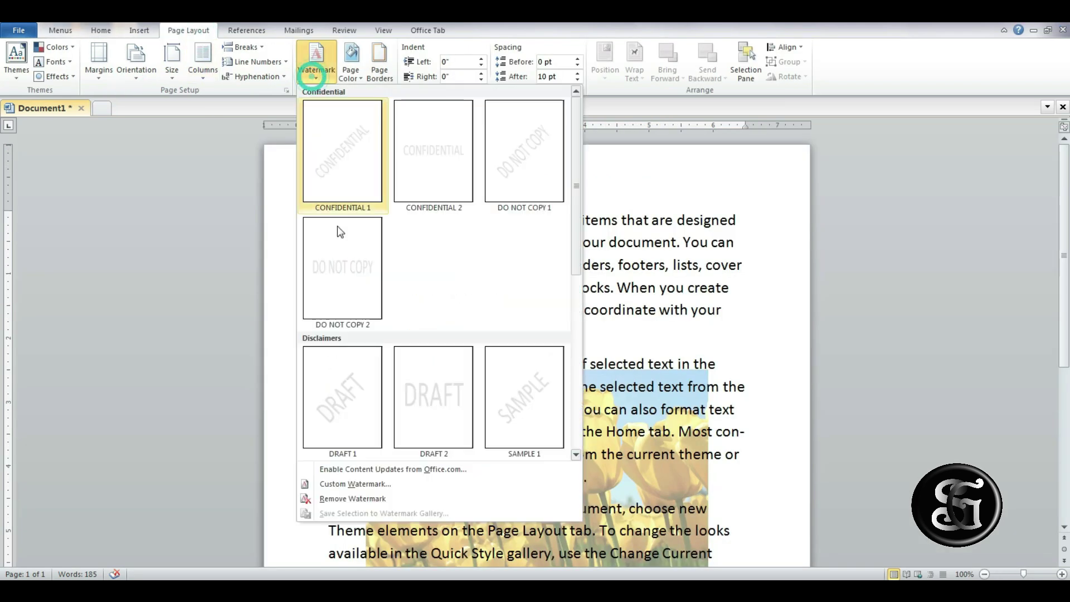
pyautogui.click(376, 485)
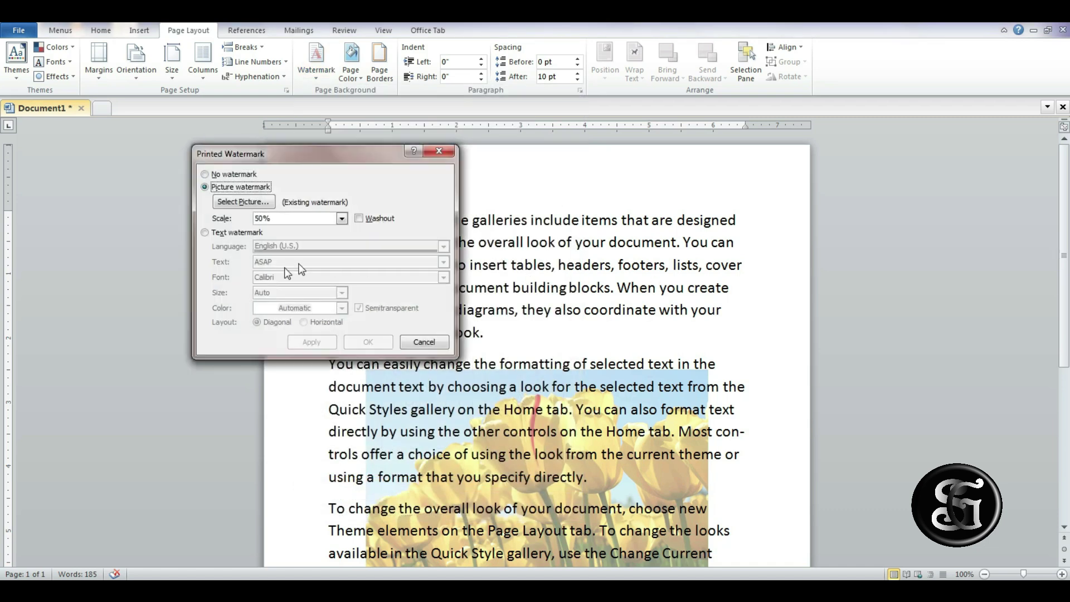
pyautogui.click(223, 234)
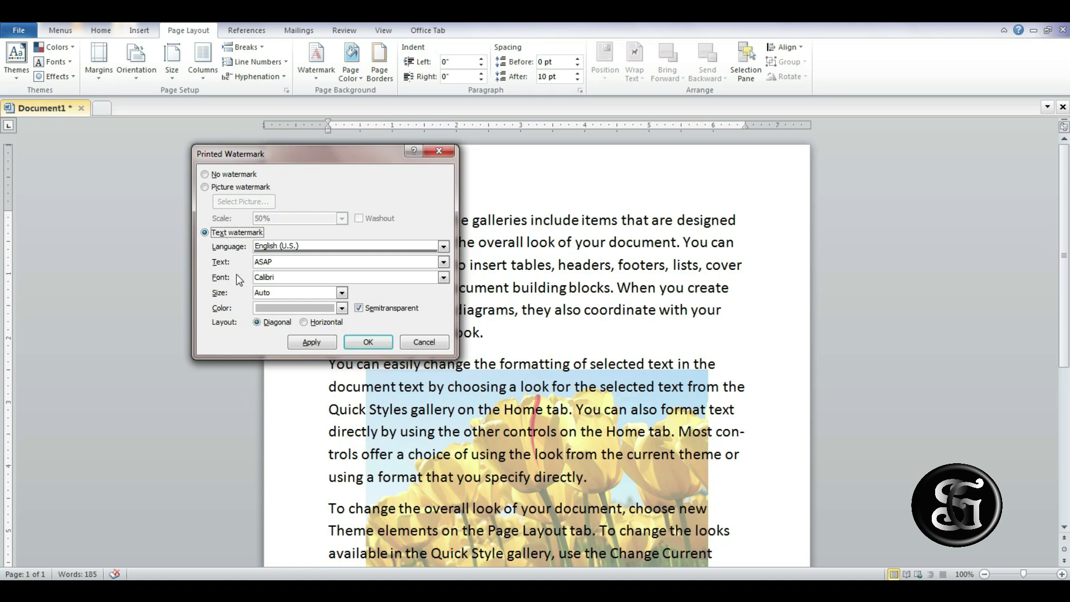
pyautogui.click(274, 267)
pyautogui.press('BackSpace')
pyautogui.press('BackSpace')
pyautogui.press('BackSpace')
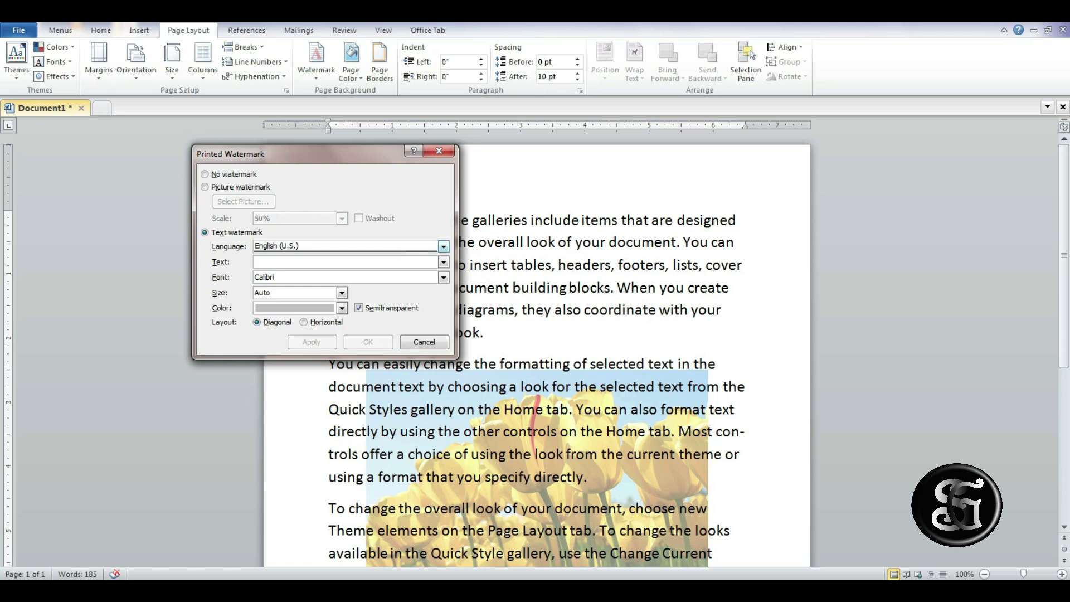
pyautogui.write('sandeep')
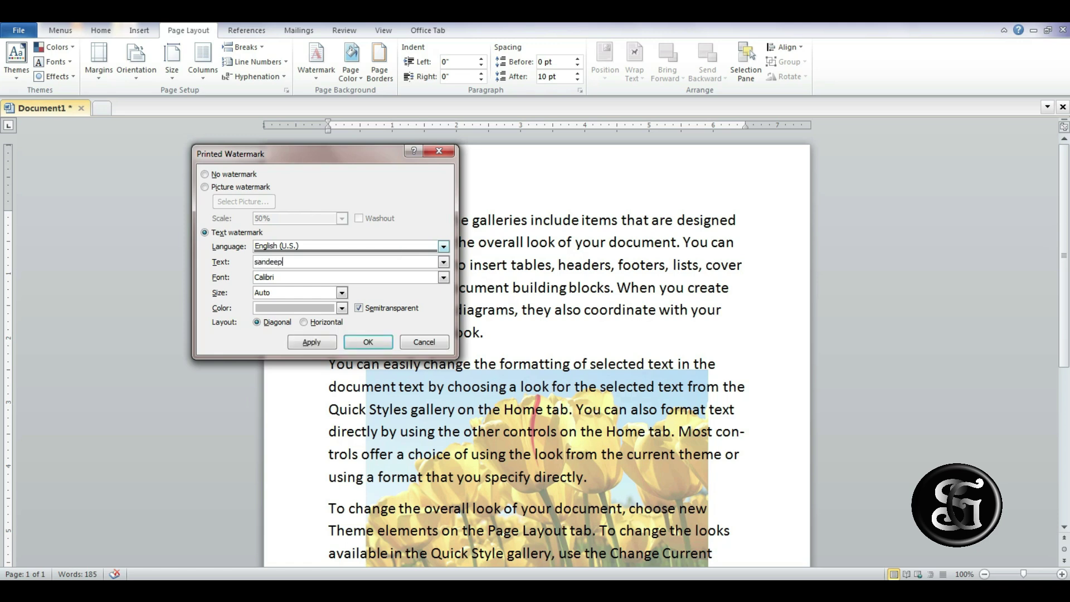
pyautogui.write(' guruji')
# Keep the Calibri font and set the watermark text size 66 and colour red.
pyautogui.click(443, 277)
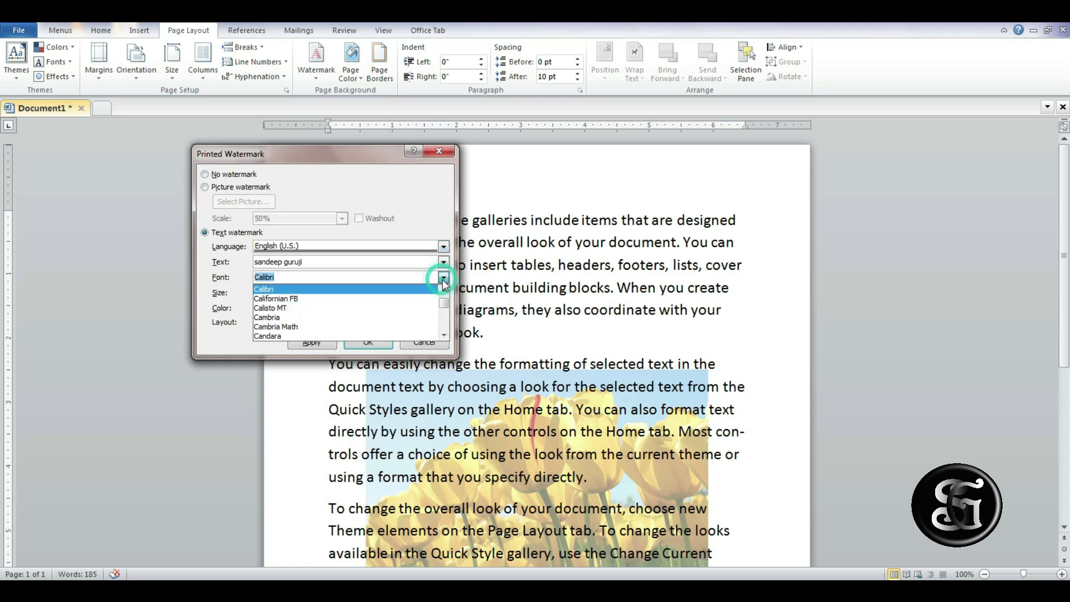
pyautogui.click(390, 289)
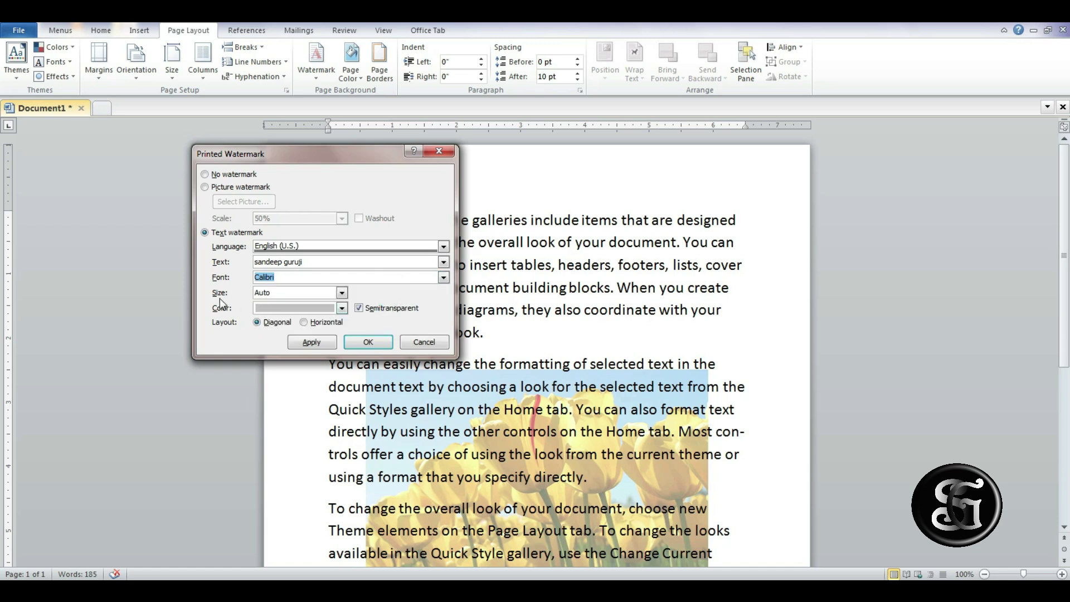
pyautogui.click(341, 292)
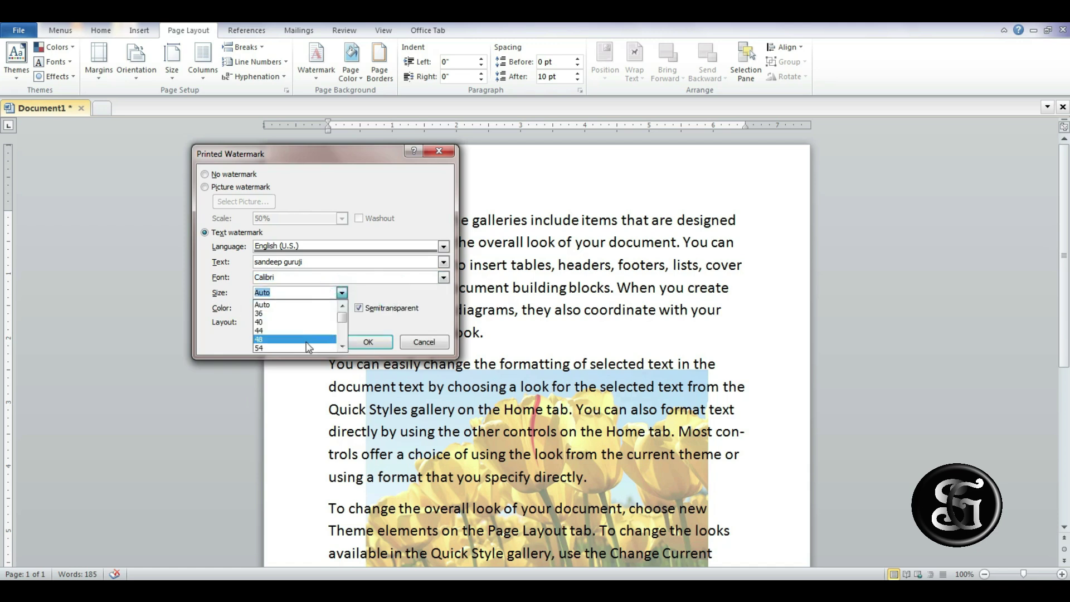
pyautogui.click(342, 346)
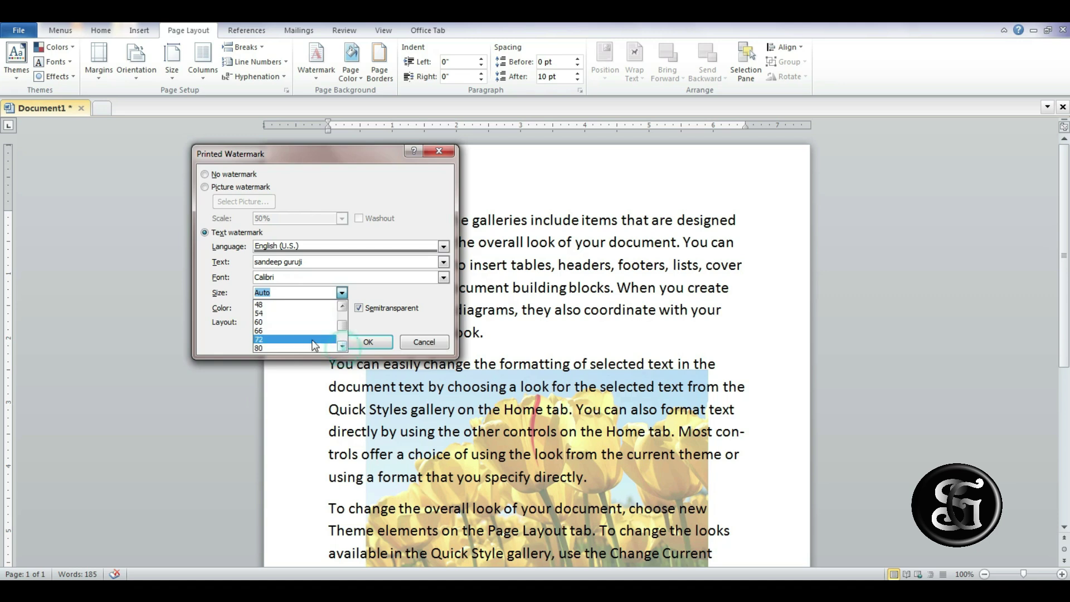
pyautogui.click(307, 331)
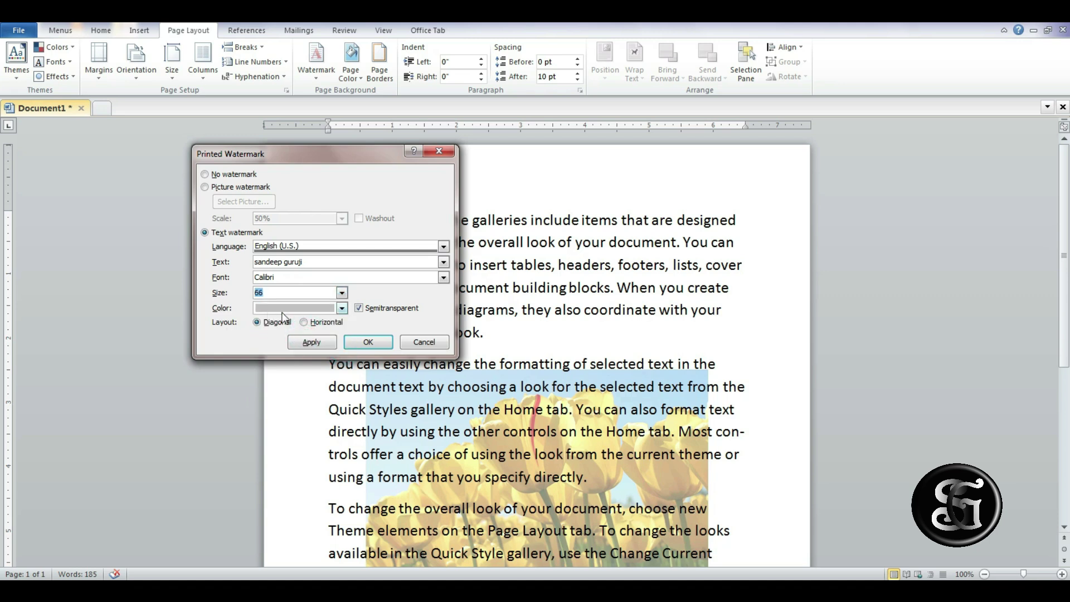
pyautogui.click(342, 308)
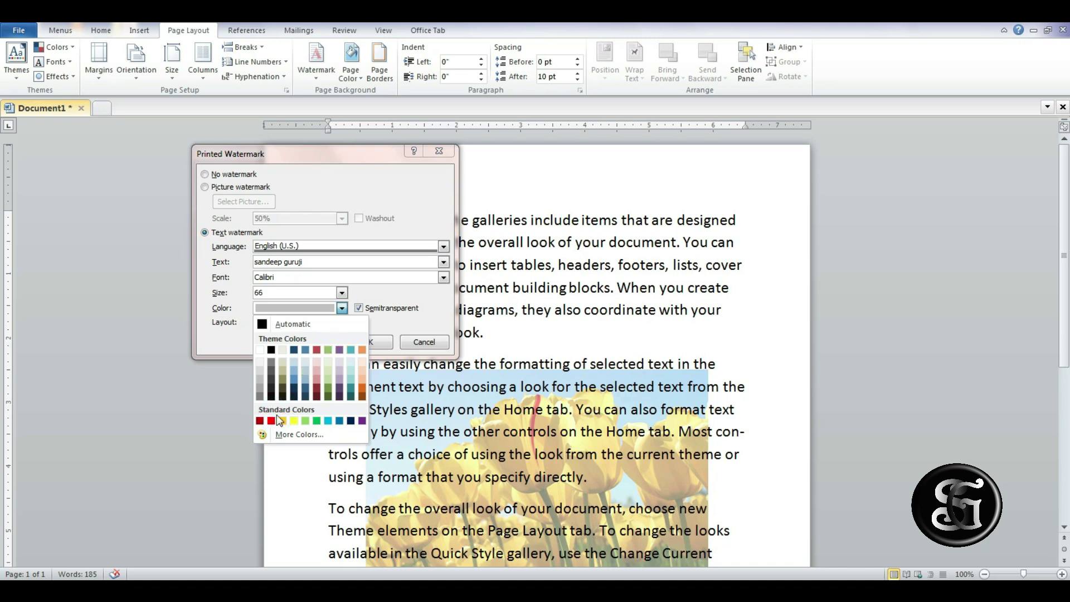
pyautogui.click(271, 421)
# Apply the red text watermark and scroll the page to check it.
pyautogui.click(372, 341)
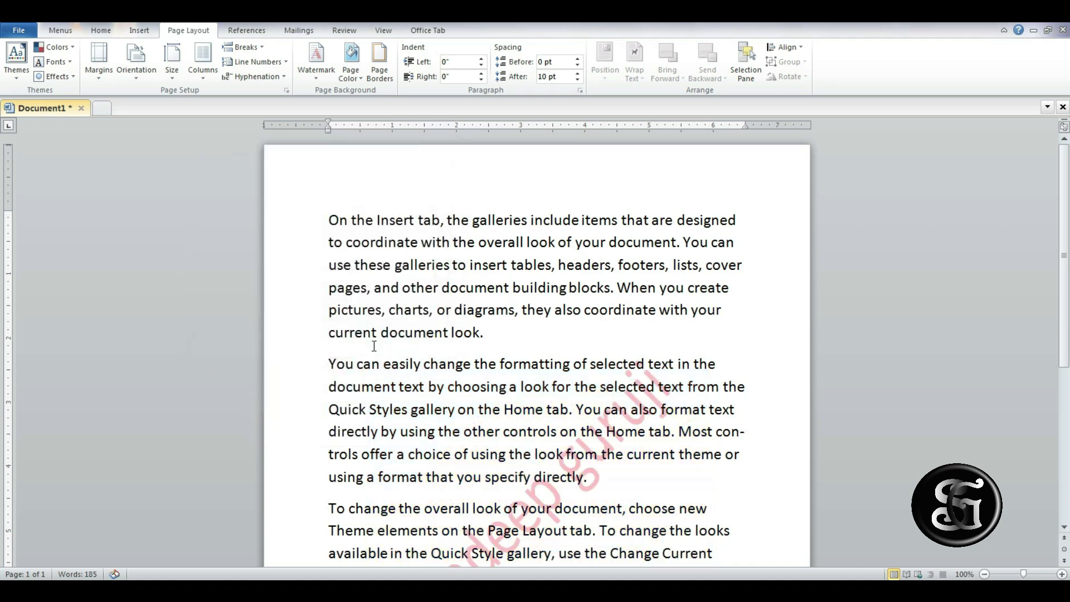
pyautogui.scroll(-3, 515, 361)
pyautogui.scroll(-2, 516, 361)
pyautogui.scroll(2, 515, 361)
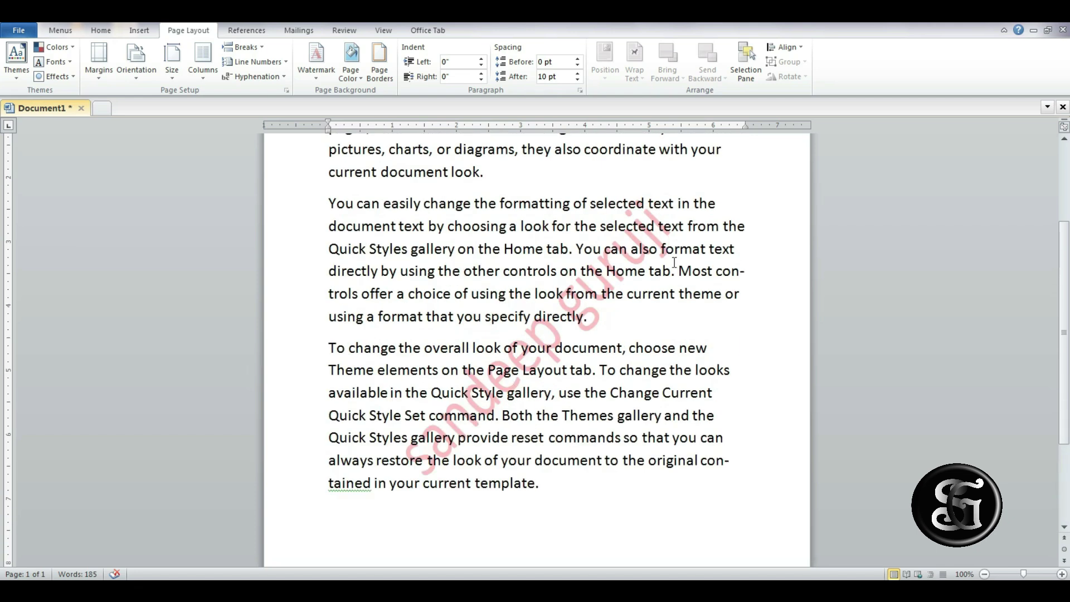
# Enlarge the custom watermark to size 80 with a Horizontal layout.
pyautogui.click(323, 81)
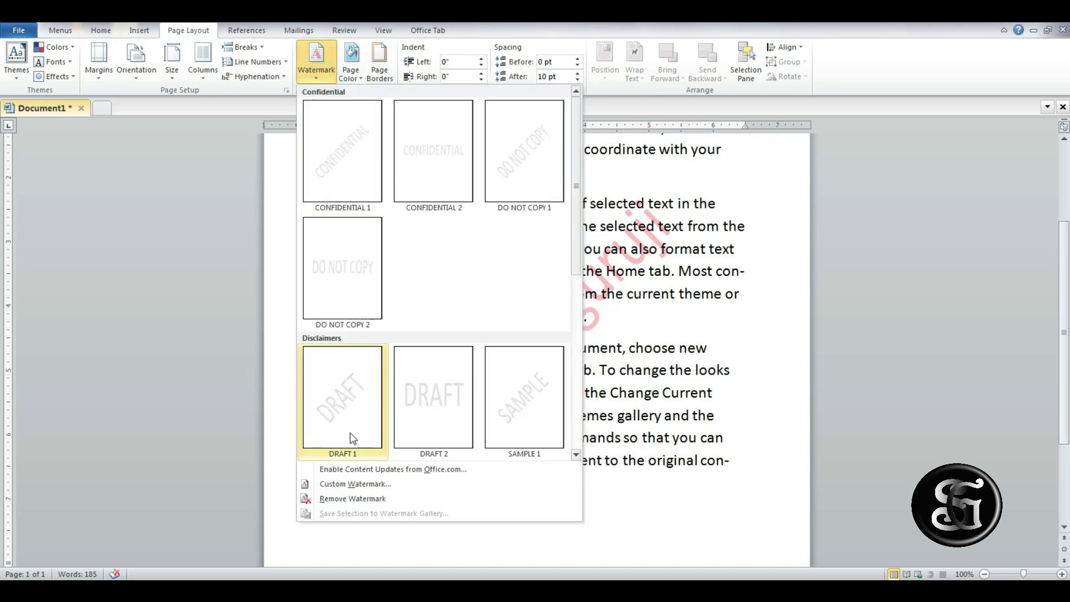
pyautogui.click(365, 485)
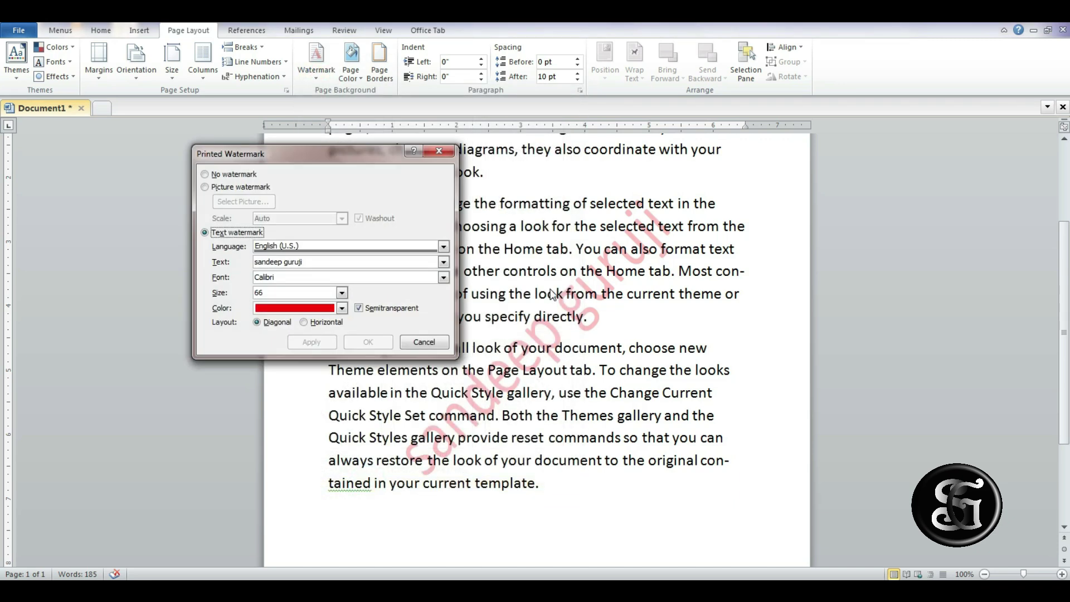
pyautogui.click(342, 293)
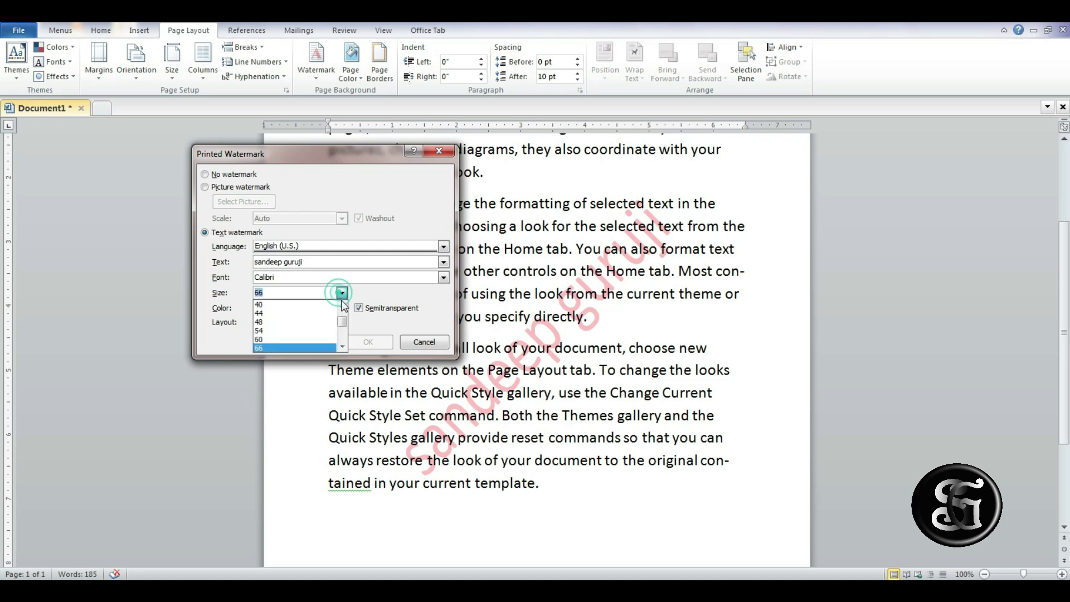
pyautogui.click(340, 346)
pyautogui.click(295, 348)
pyautogui.click(311, 341)
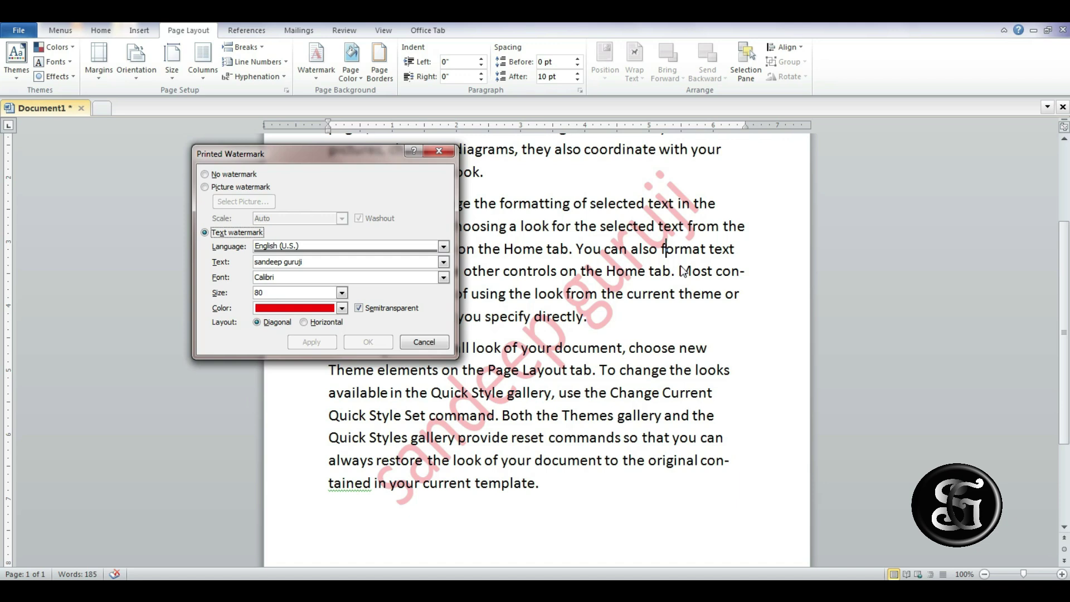
pyautogui.click(307, 323)
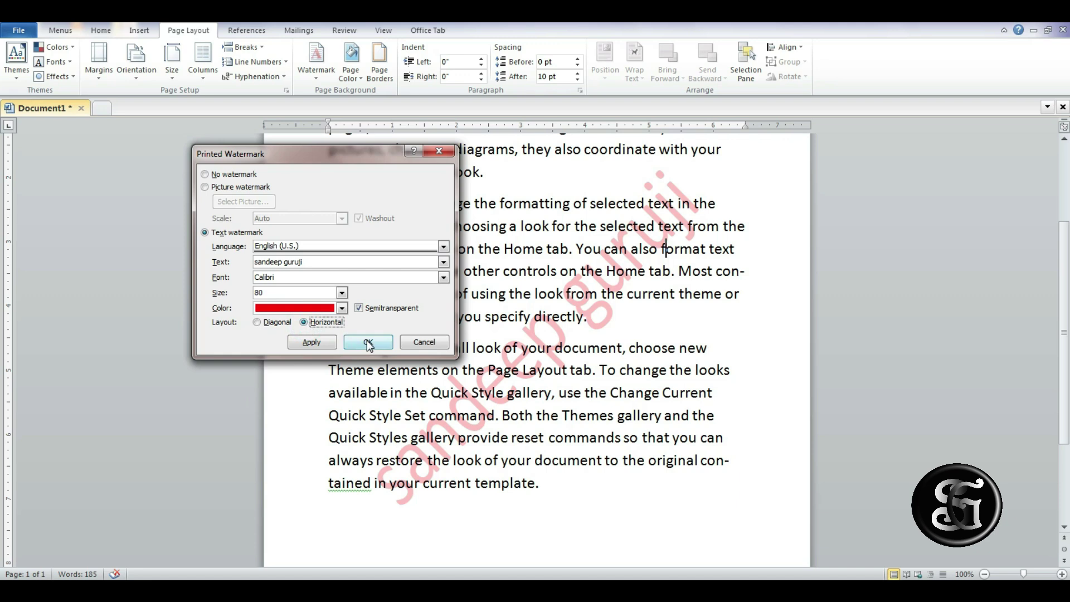
pyautogui.click(368, 343)
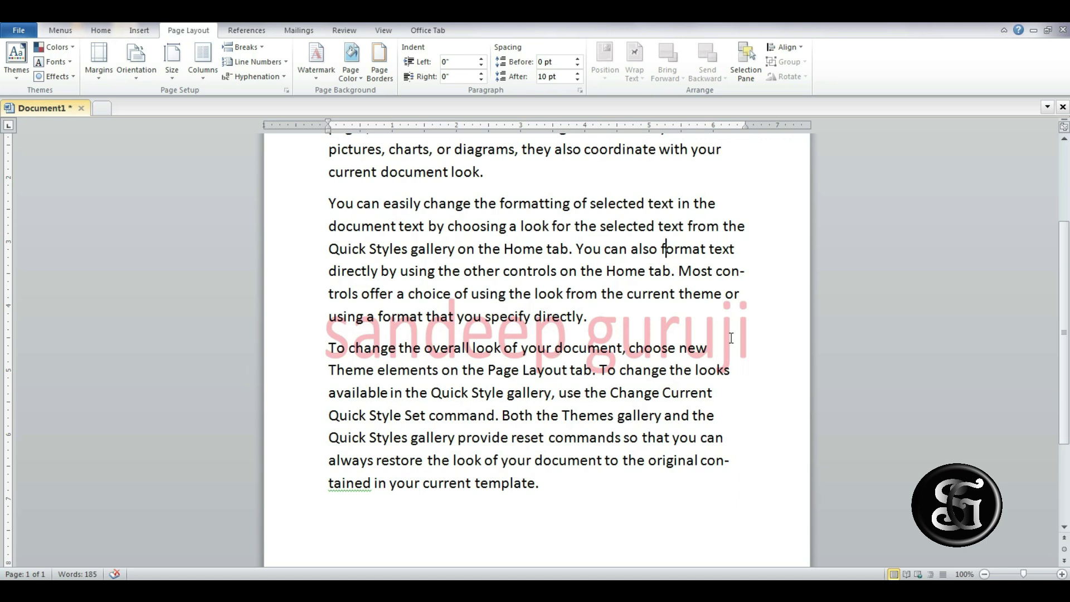
# Turn off Semitransparent so the custom watermark appears solid.
pyautogui.click(316, 73)
pyautogui.click(341, 484)
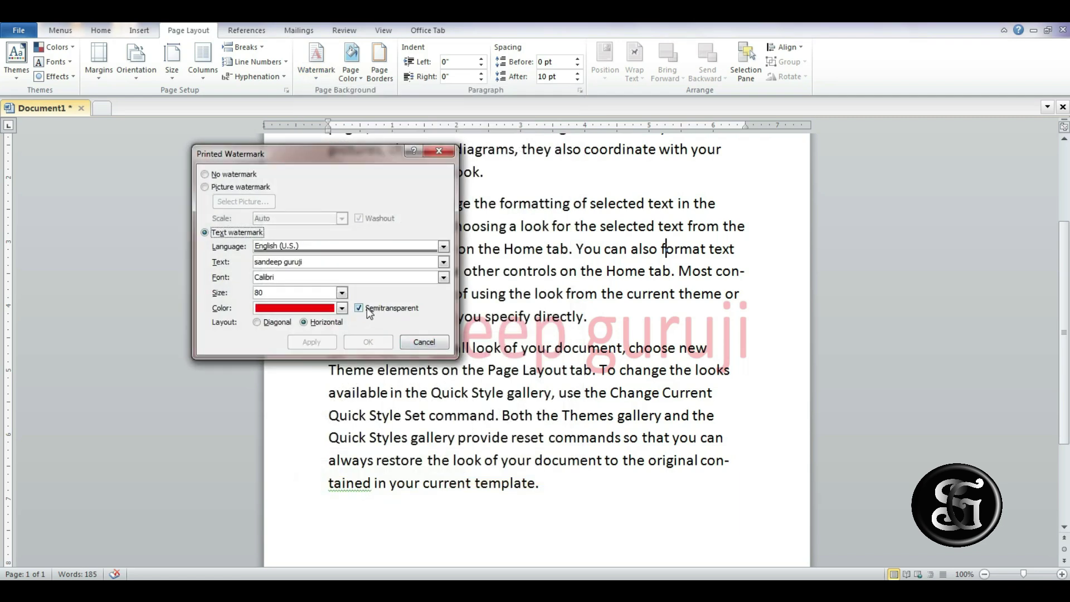
pyautogui.click(359, 308)
pyautogui.click(368, 341)
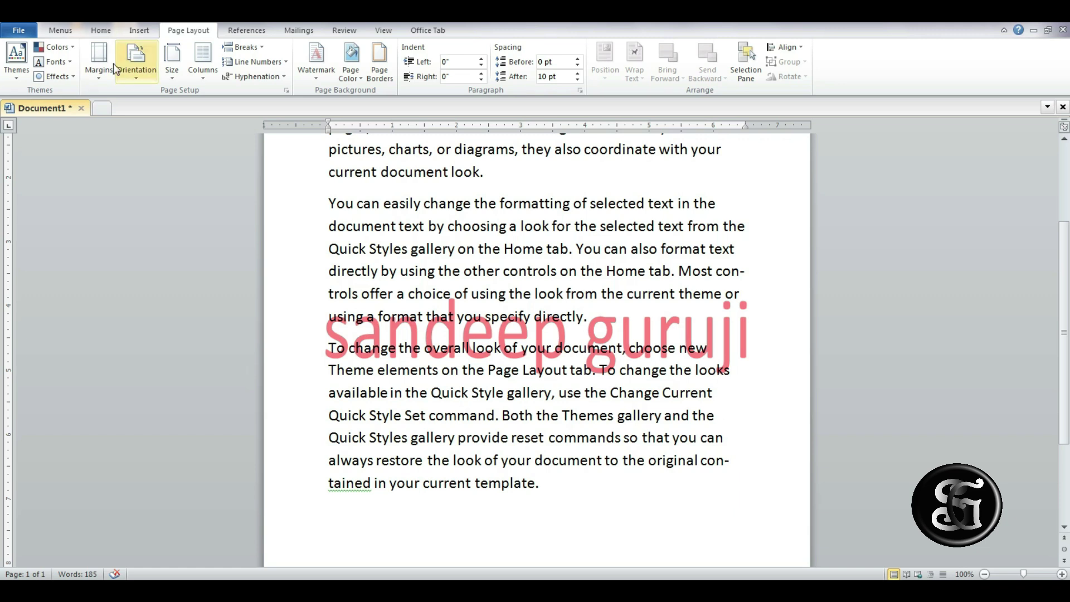
# Check the page in Print Preview from the classic Menus tab, then close it.
pyautogui.click(60, 30)
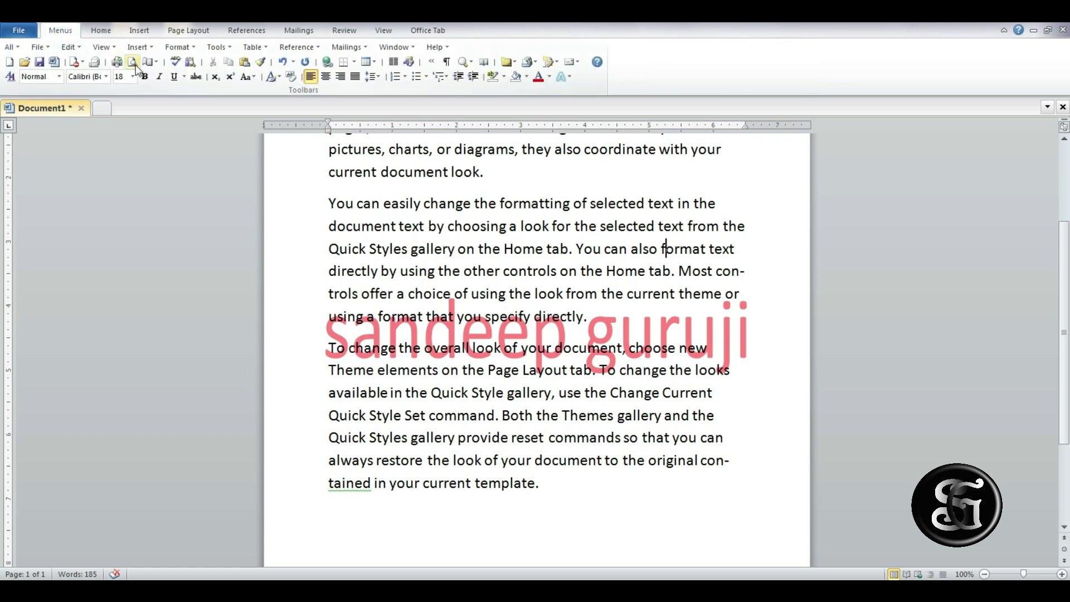
pyautogui.click(134, 63)
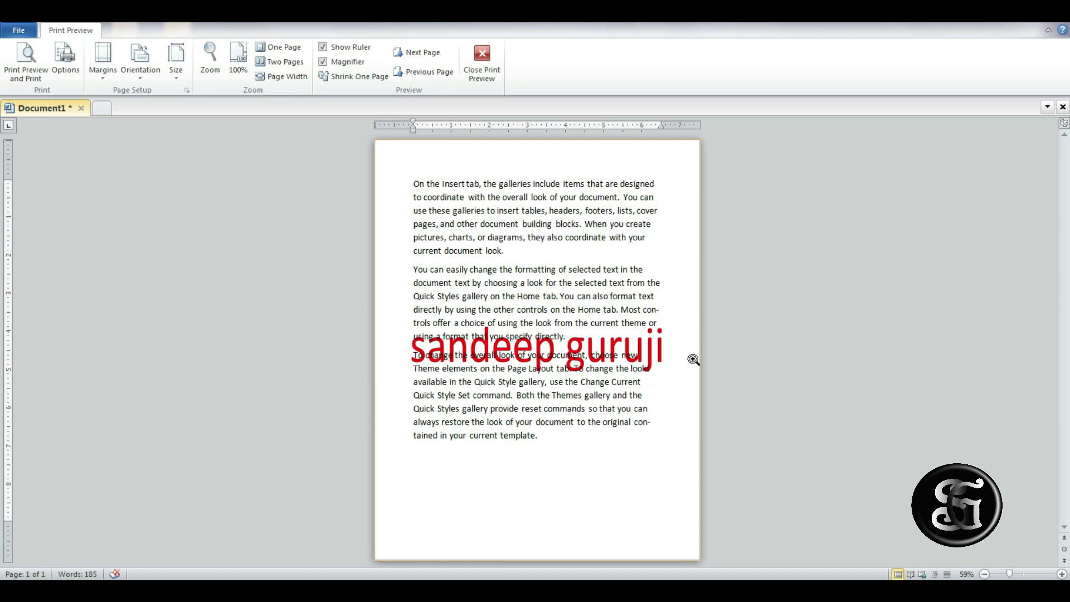
pyautogui.click(482, 61)
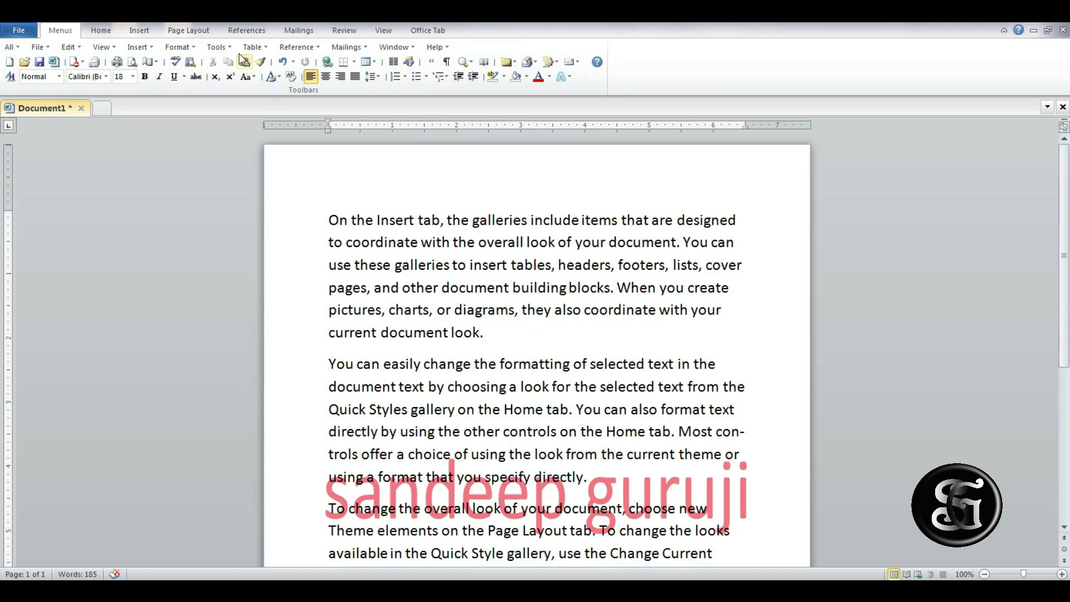
# Choose Remove Watermark on the Page Layout tab to clear the red text watermark.
pyautogui.click(176, 32)
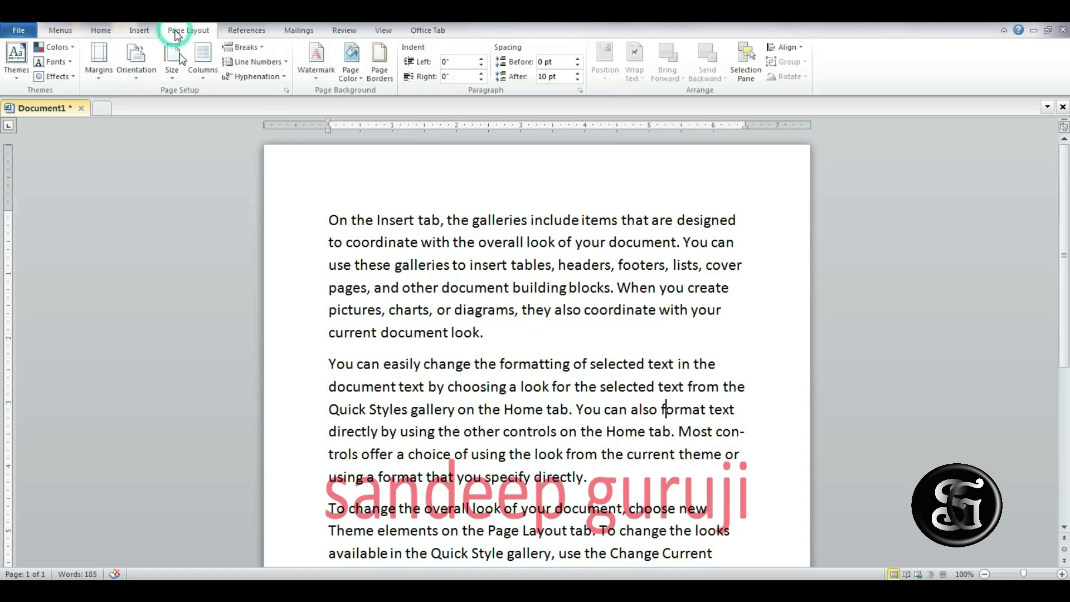
pyautogui.click(320, 79)
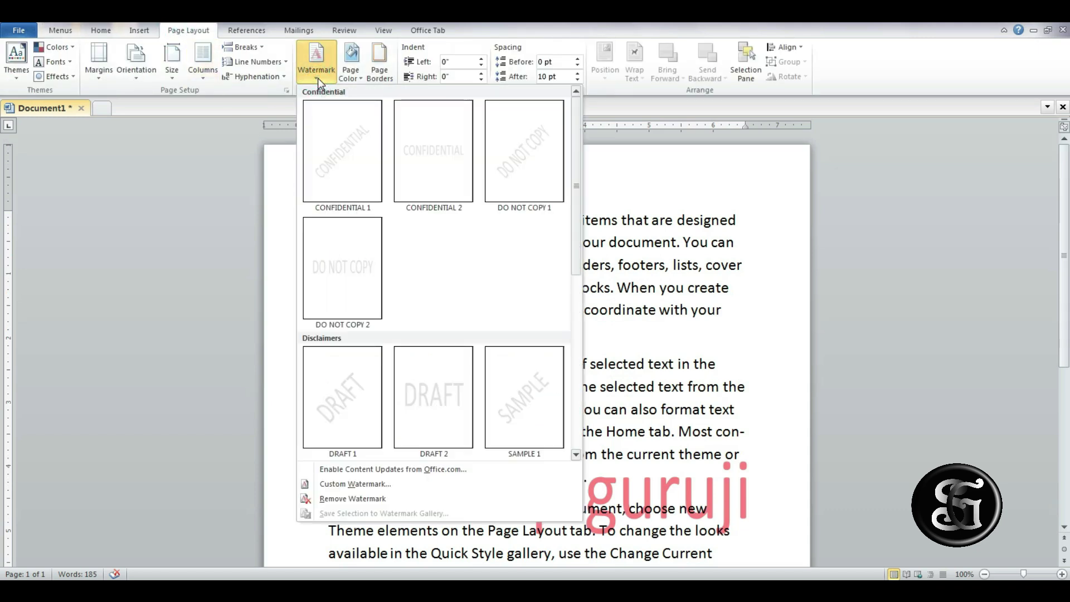
pyautogui.click(372, 500)
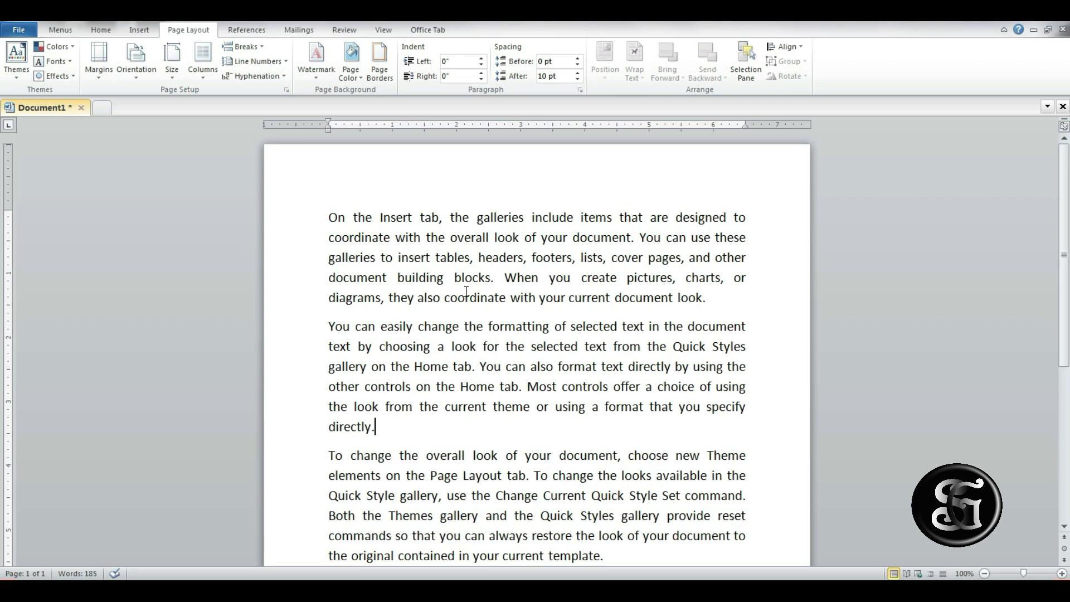
# Try teal and light green, then set a custom pale green page colour (RGB 217, 252, 200).
pyautogui.click(361, 82)
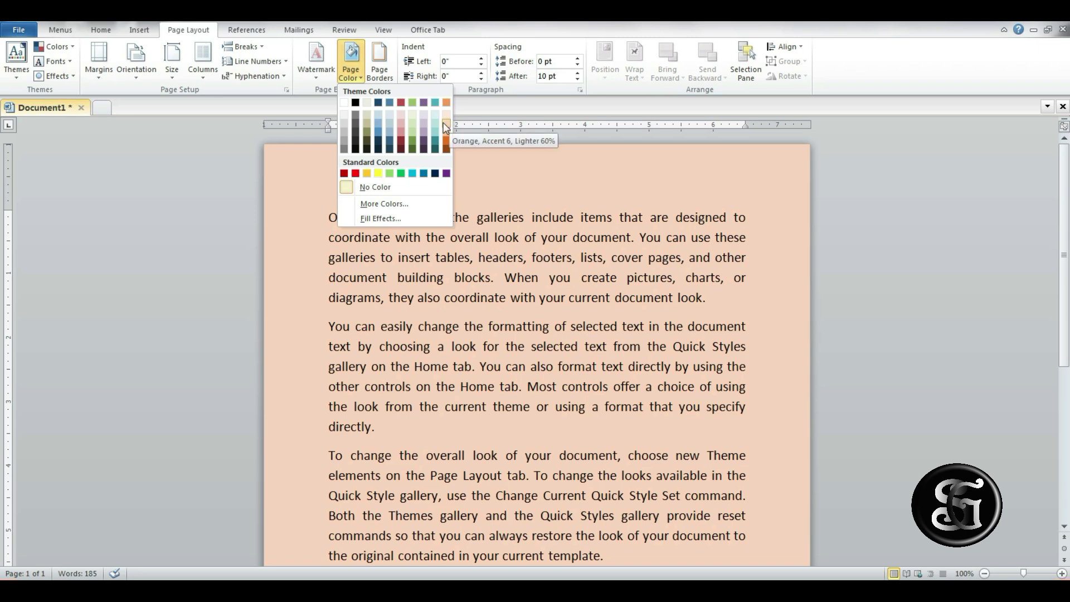
pyautogui.click(438, 122)
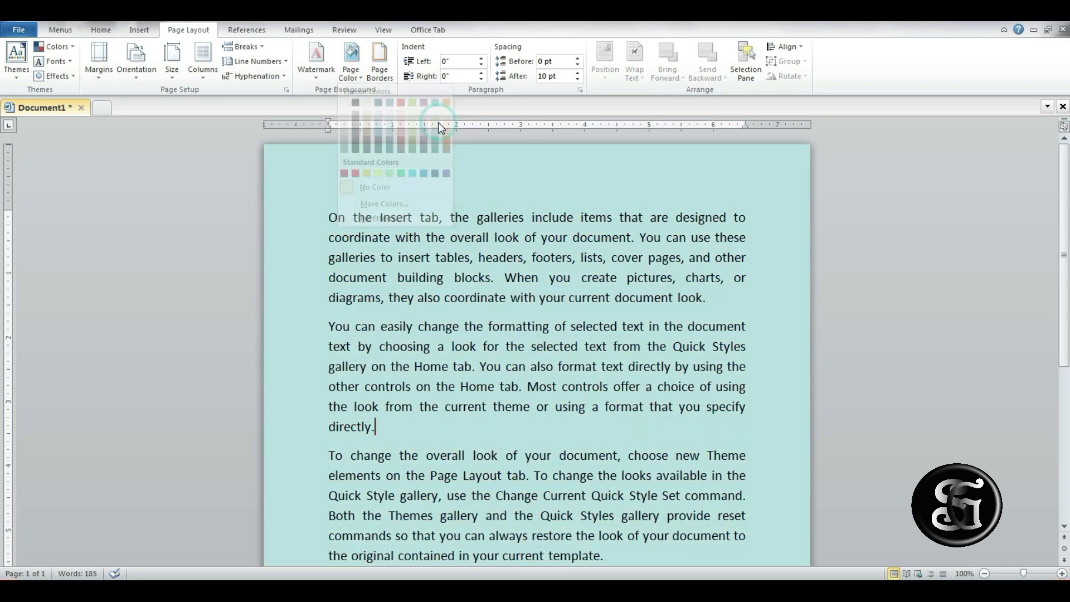
pyautogui.click(359, 77)
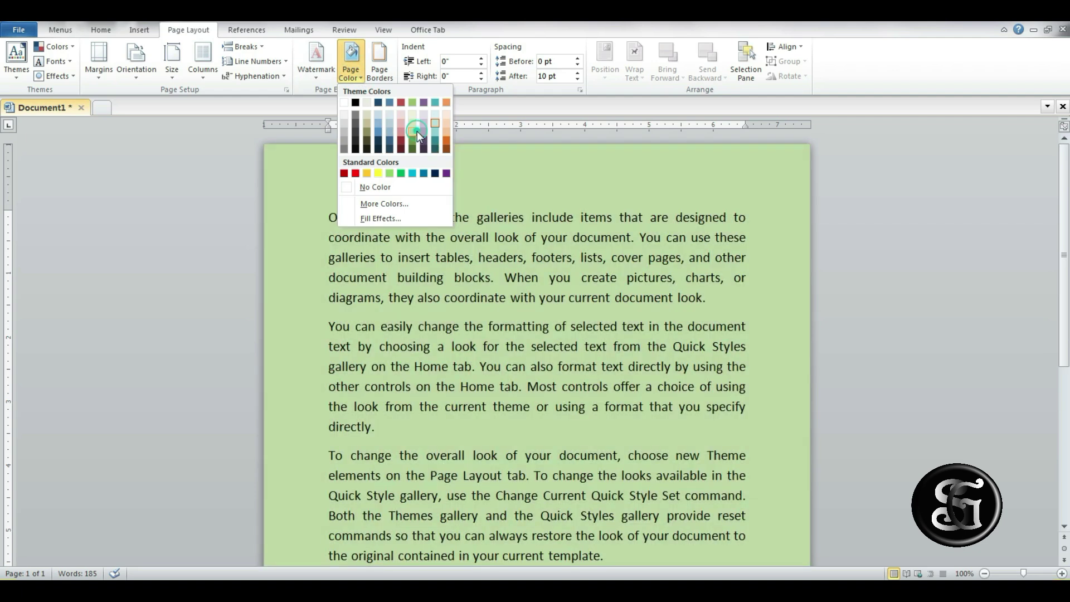
pyautogui.click(417, 132)
pyautogui.click(361, 78)
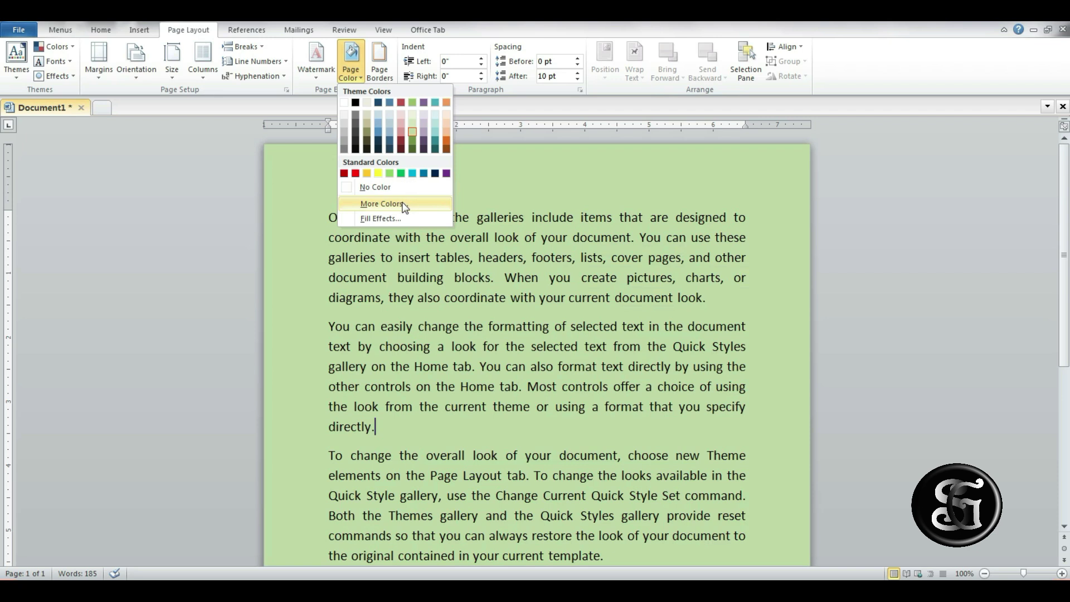
pyautogui.click(401, 204)
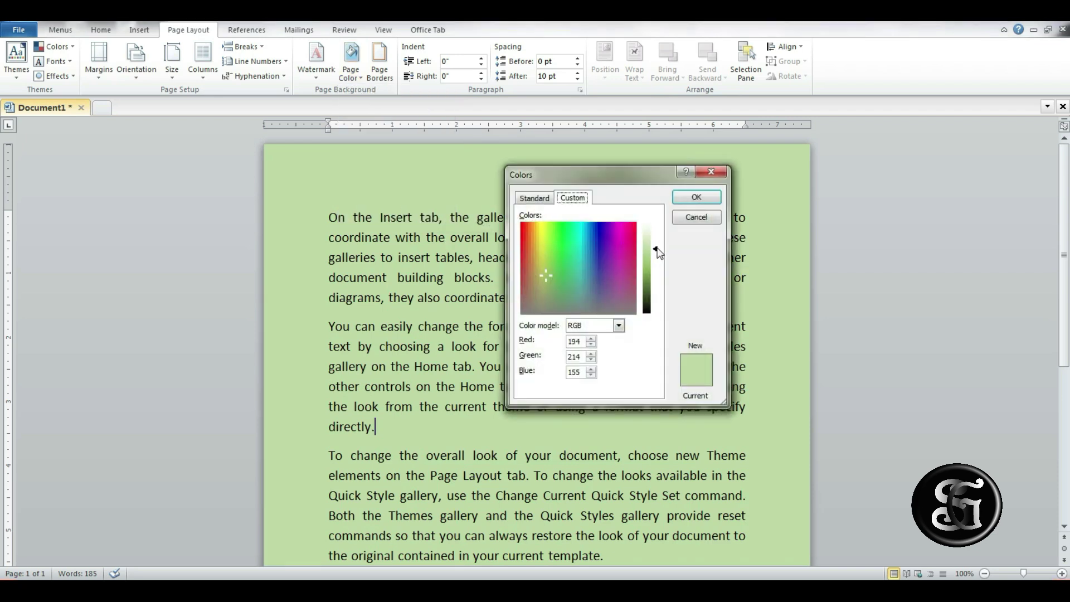
pyautogui.click(552, 232)
pyautogui.moveTo(655, 251); pyautogui.dragTo(656, 236)
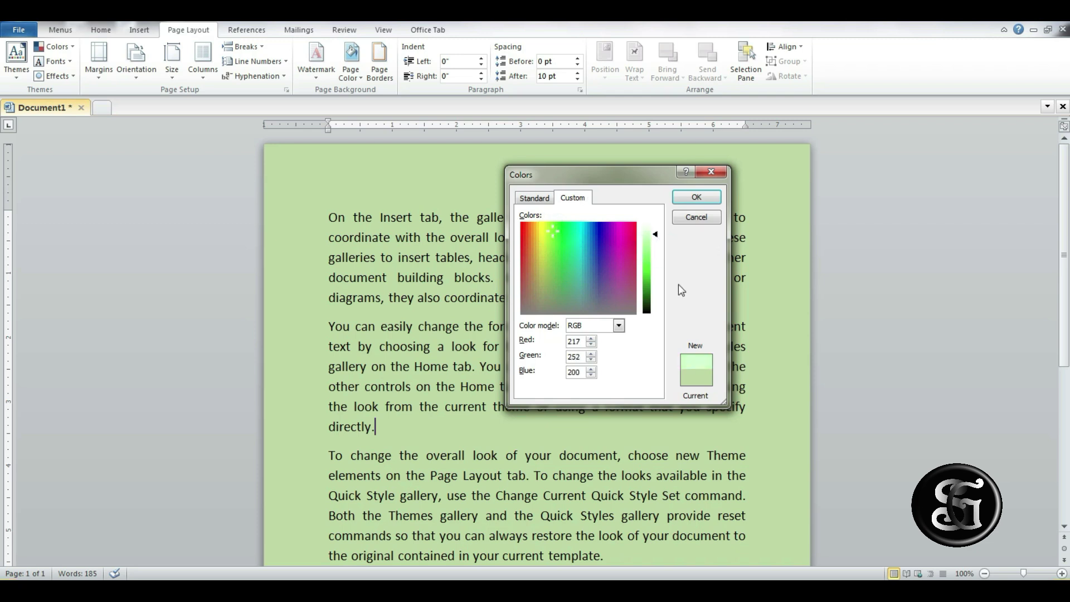
pyautogui.click(705, 200)
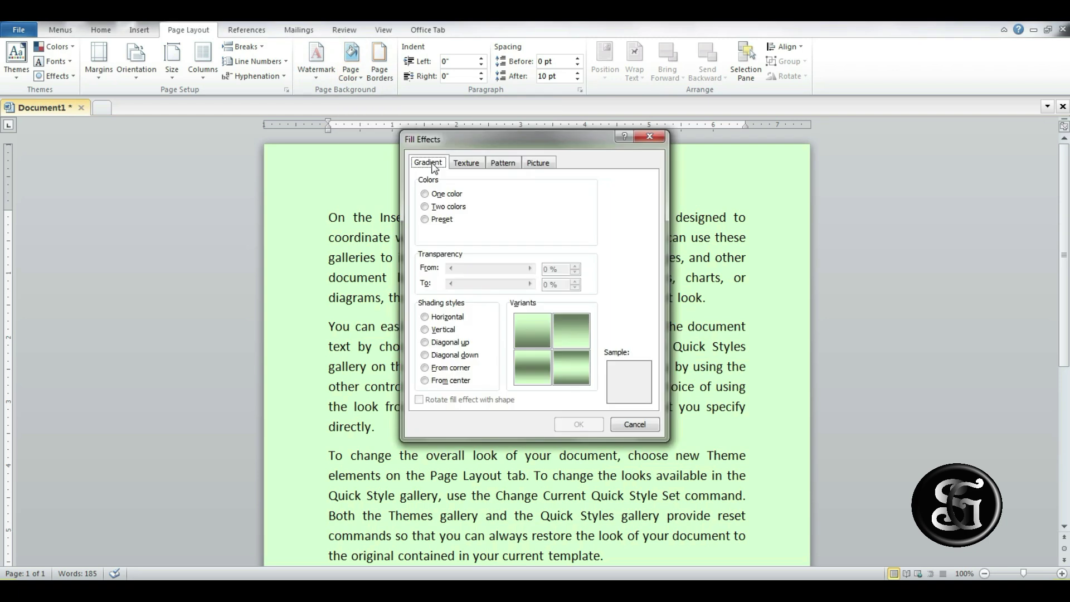
# Set up a two-colour gradient running from light green to gold.
pyautogui.click(435, 207)
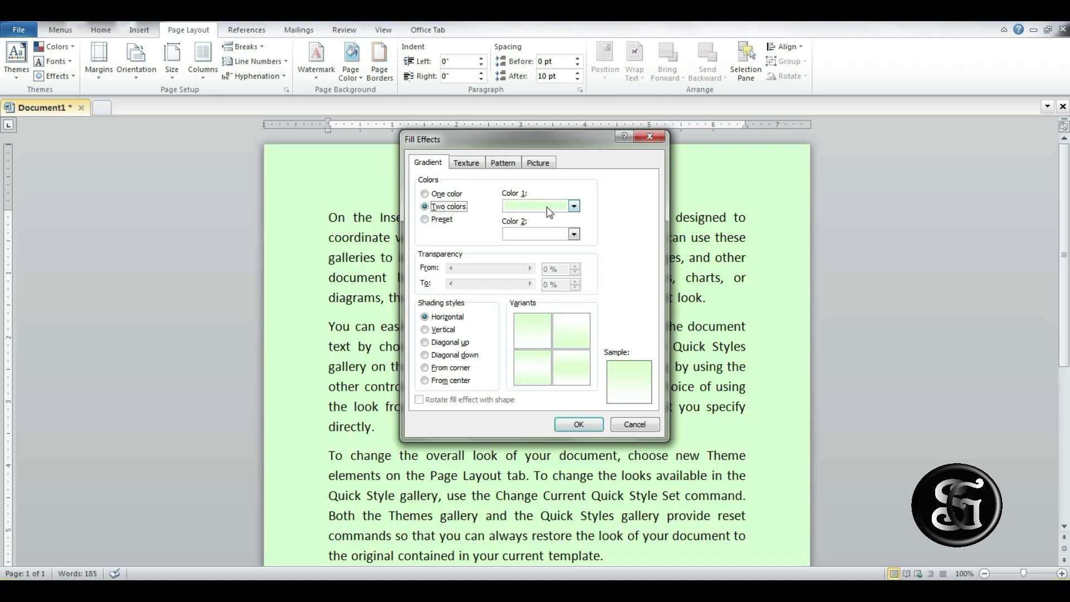
pyautogui.click(574, 206)
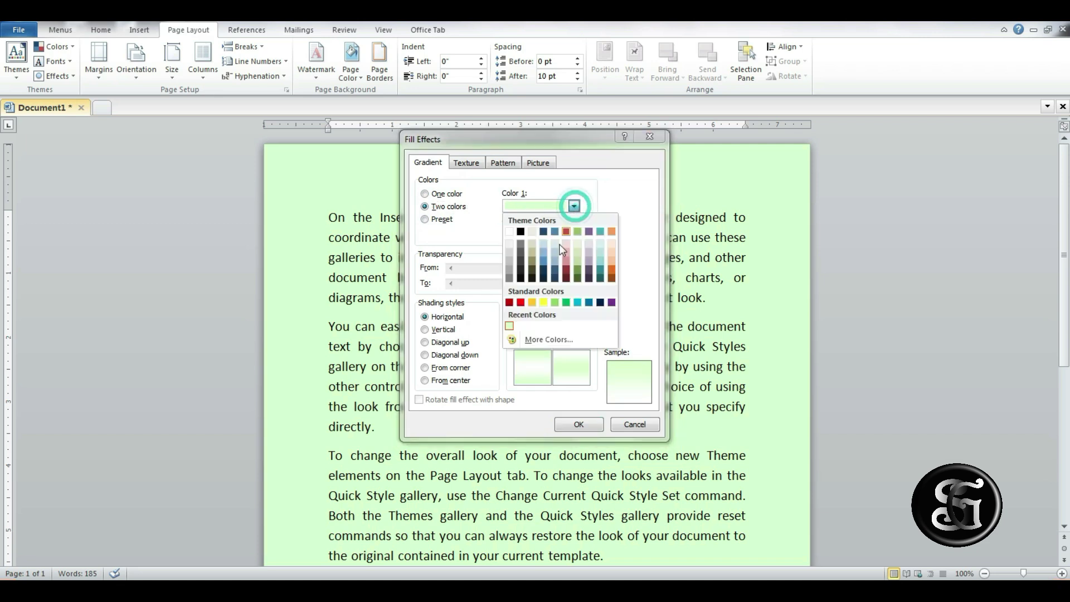
pyautogui.click(556, 303)
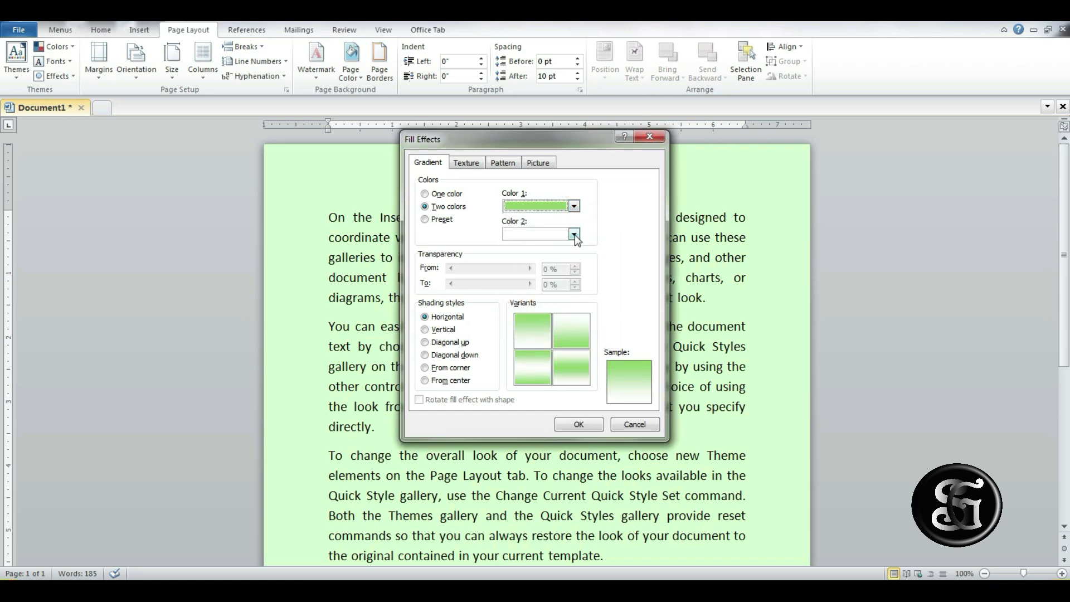
pyautogui.click(574, 234)
pyautogui.click(532, 330)
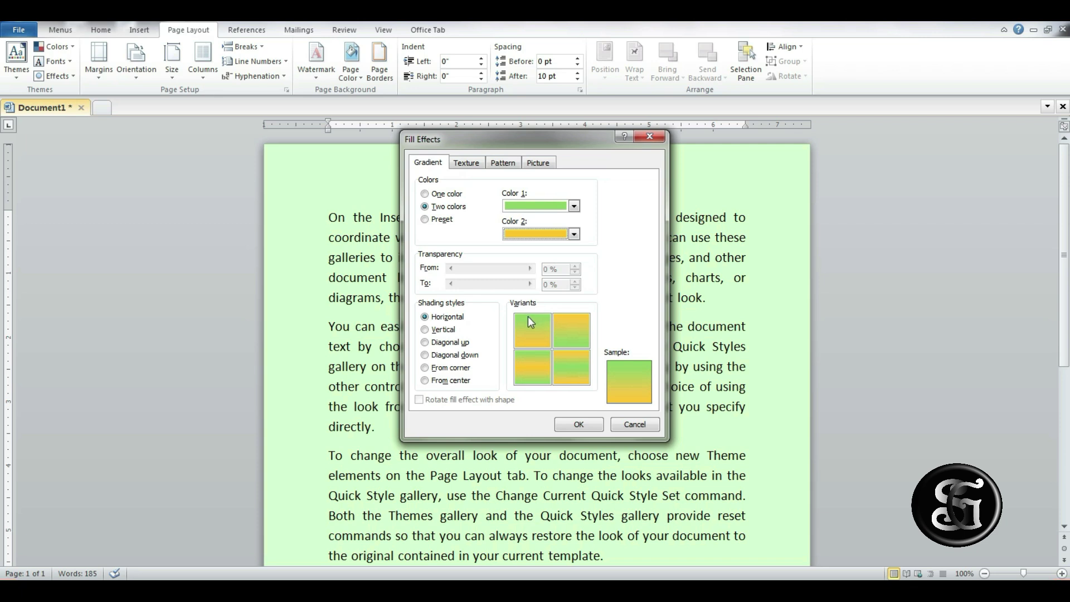
# Choose Diagonal down shading with the first variant and apply the gradient to the page.
pyautogui.click(443, 330)
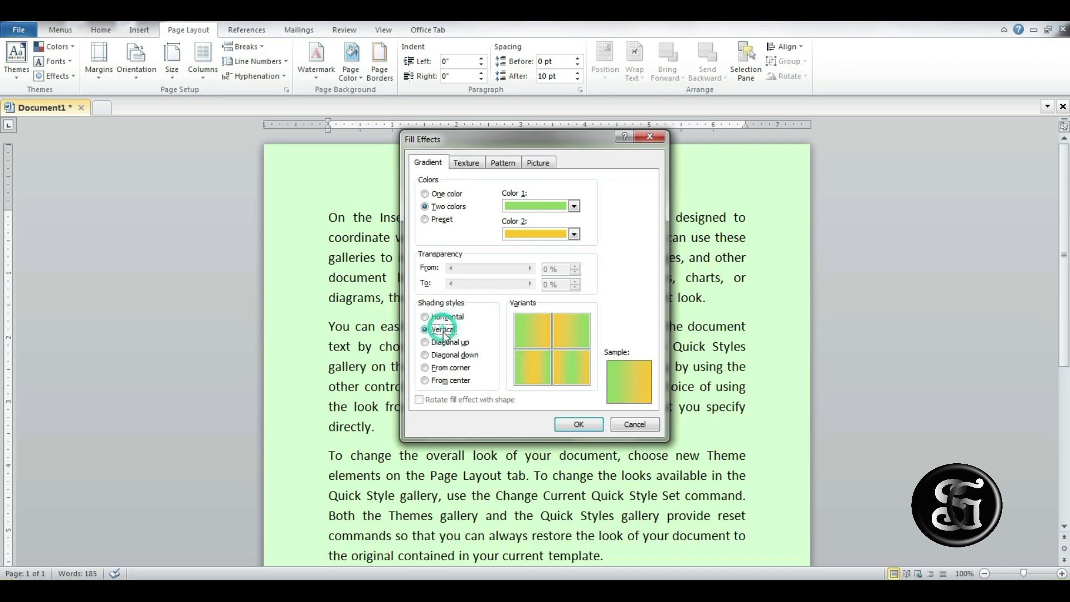
pyautogui.click(443, 343)
pyautogui.click(444, 356)
pyautogui.click(444, 368)
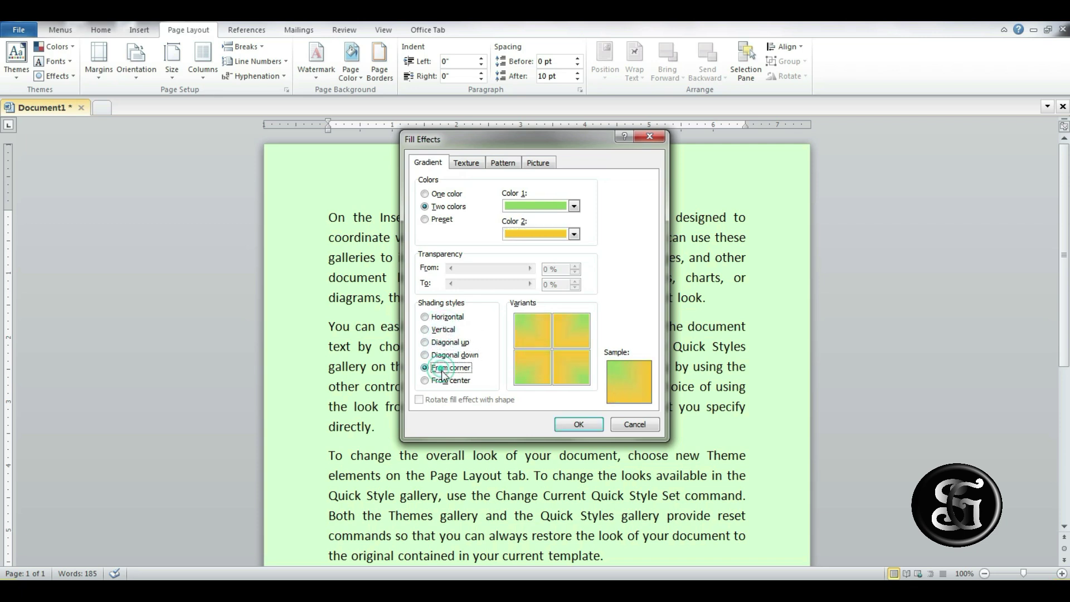
pyautogui.click(444, 381)
pyautogui.click(445, 356)
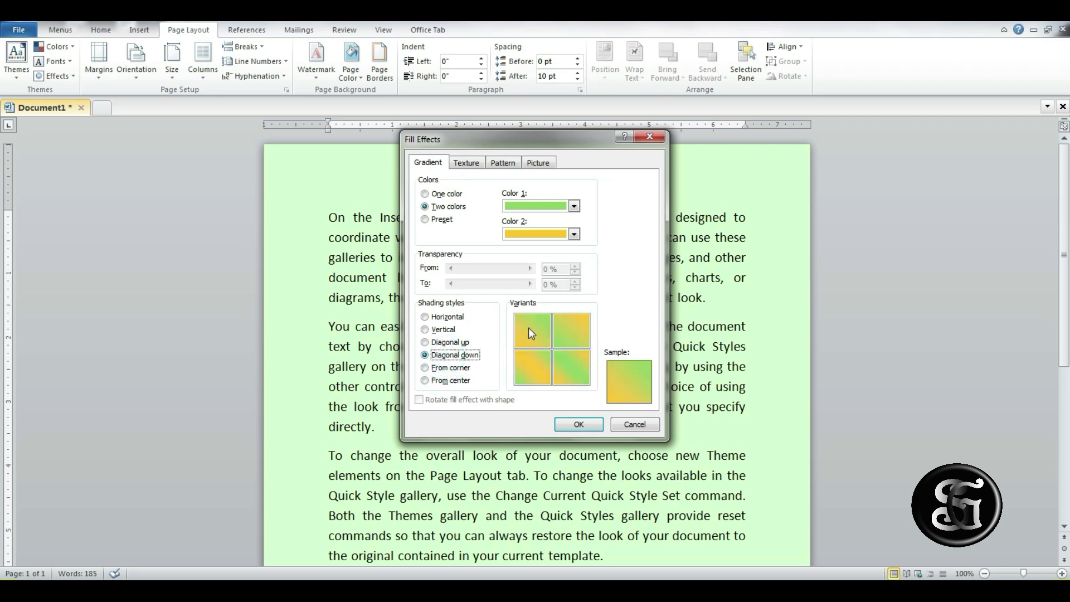
pyautogui.click(533, 333)
pyautogui.click(586, 425)
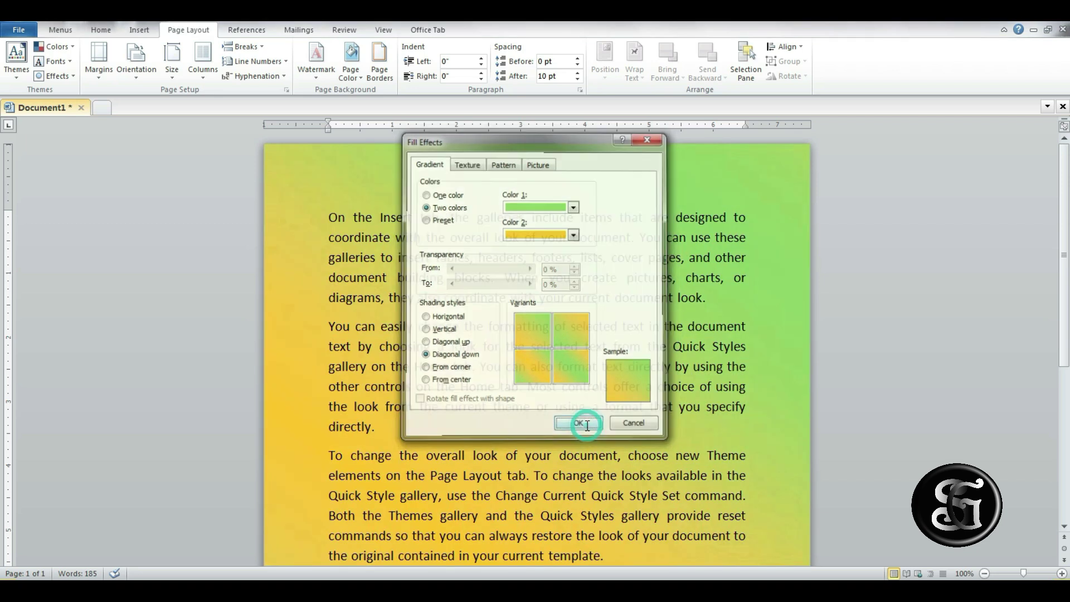
pyautogui.scroll(-2, 656, 266)
pyautogui.scroll(-2, 663, 281)
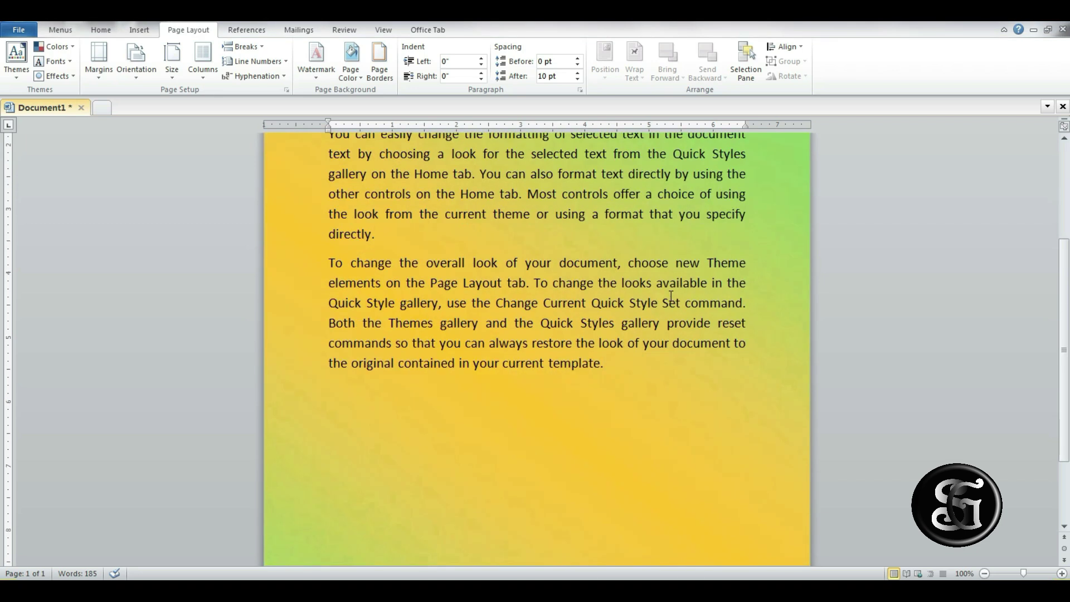
pyautogui.scroll(-2, 671, 299)
pyautogui.scroll(4, 671, 299)
# Preview Water droplets, then apply the Brown marble texture from Fill Effects.
pyautogui.scroll(2, 671, 299)
pyautogui.click(351, 61)
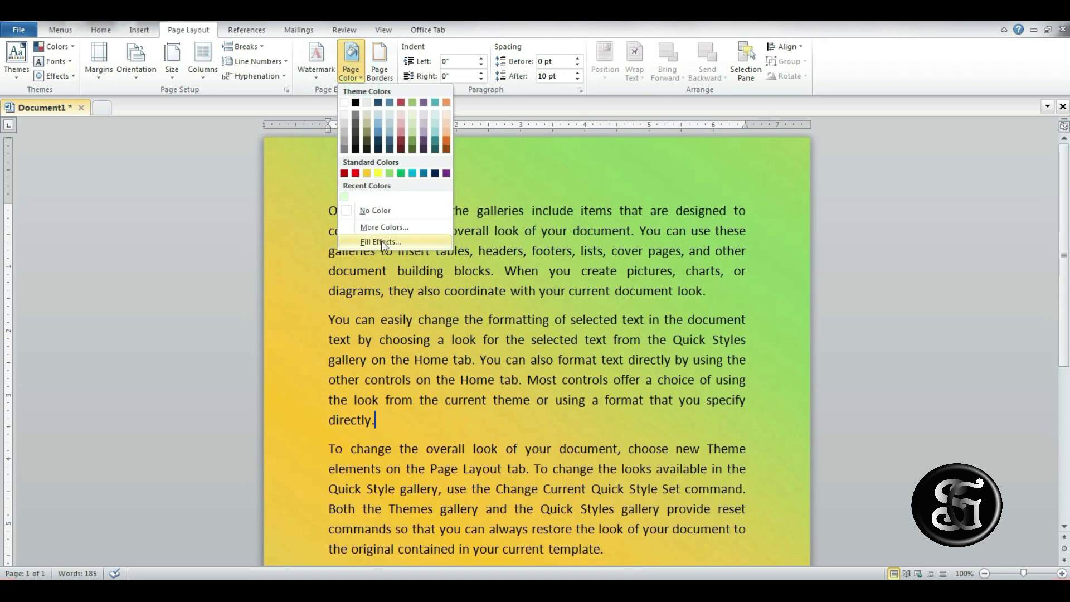
pyautogui.click(383, 241)
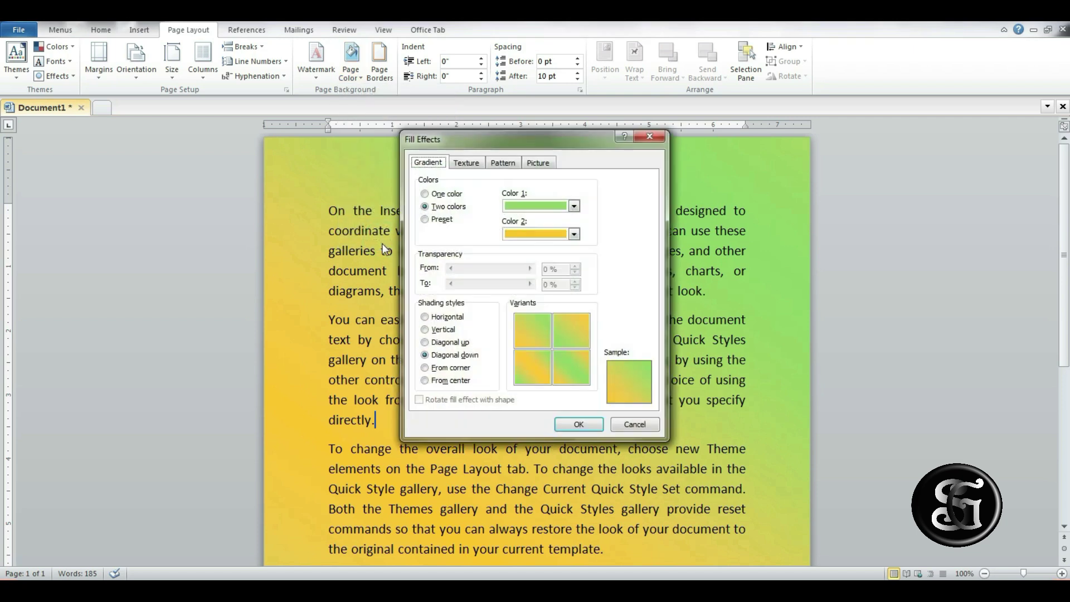
pyautogui.click(467, 163)
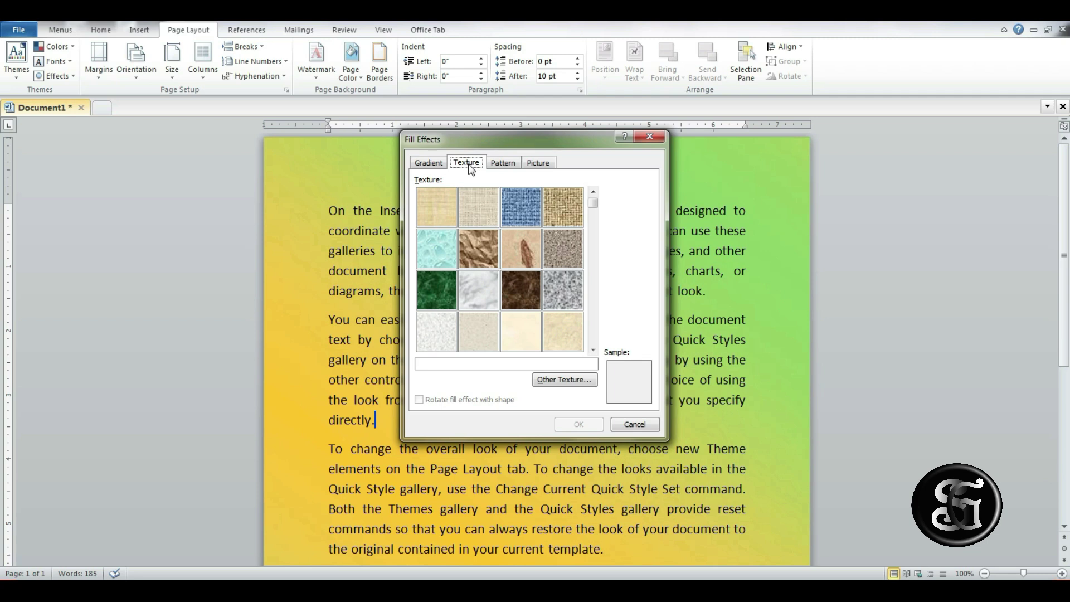
pyautogui.click(439, 251)
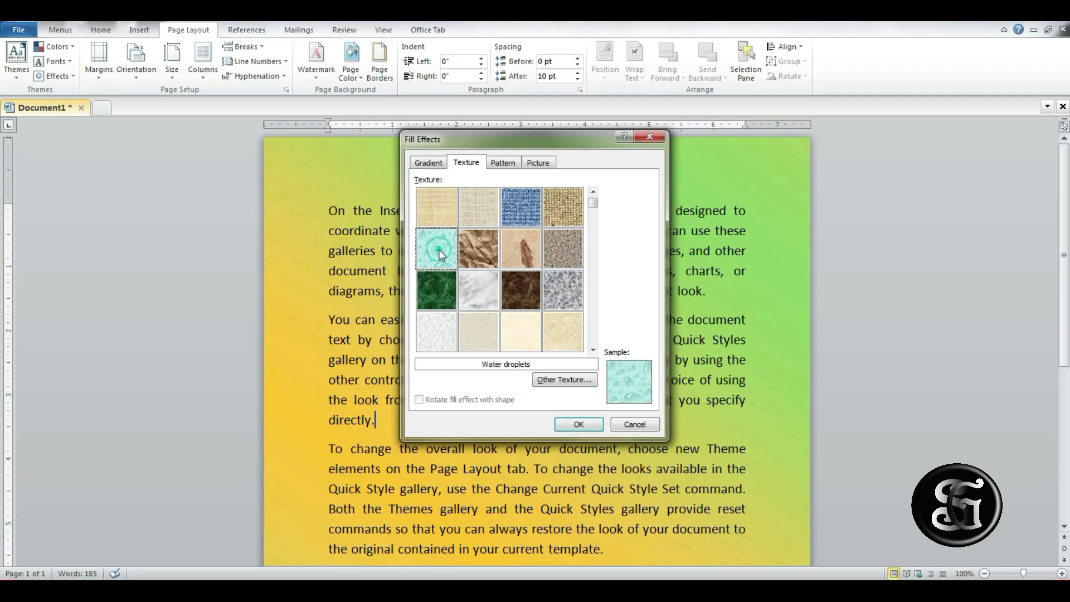
pyautogui.click(535, 284)
pyautogui.click(578, 427)
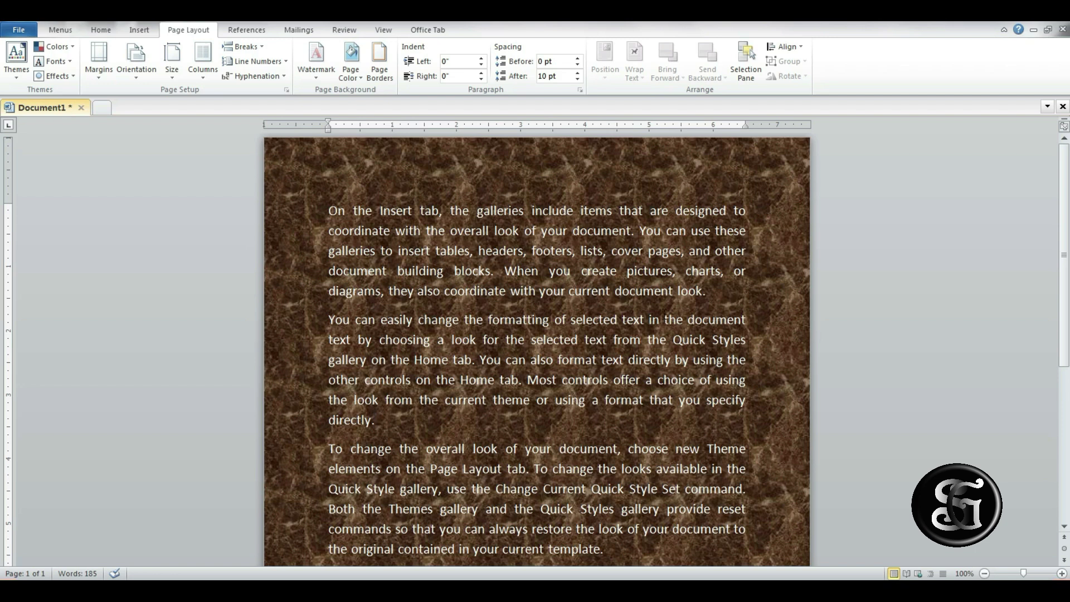
# Try Horizontal brick and Shingle, then apply the Diagonal brick pattern to the page.
pyautogui.click(351, 67)
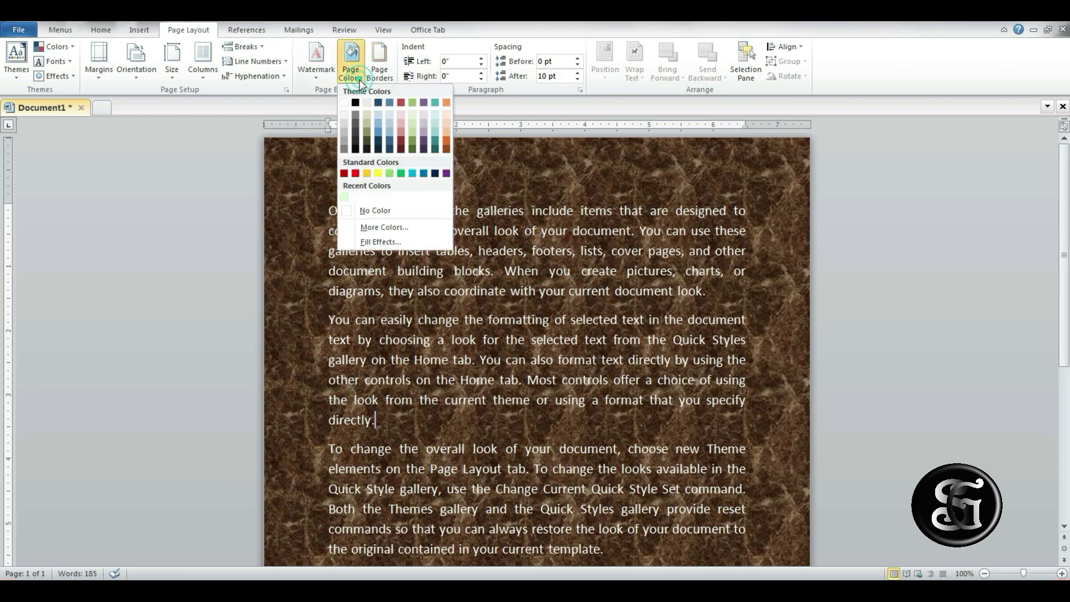
pyautogui.click(400, 242)
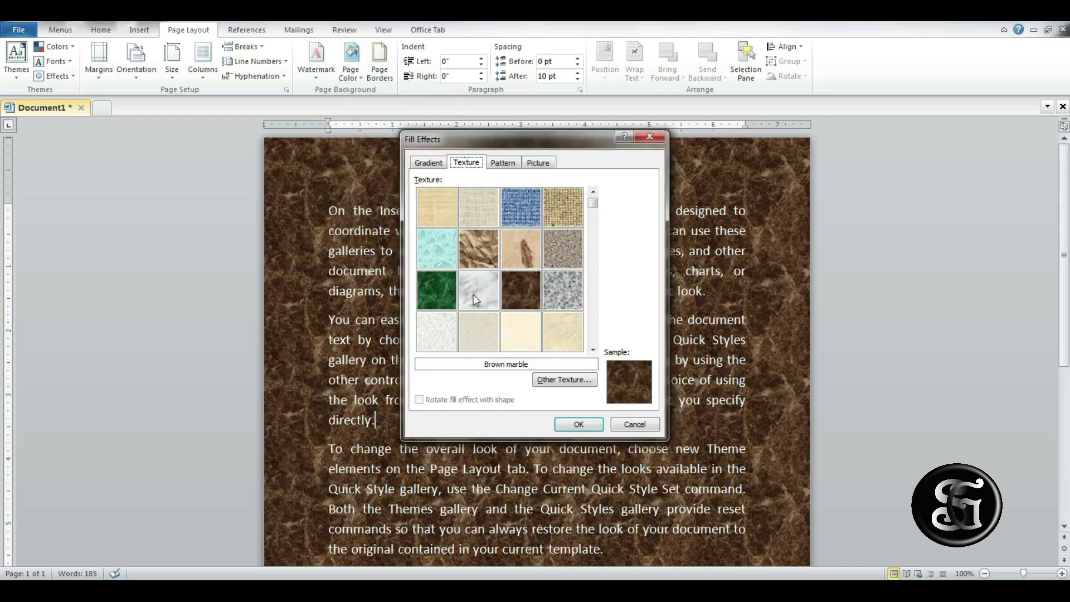
pyautogui.click(506, 165)
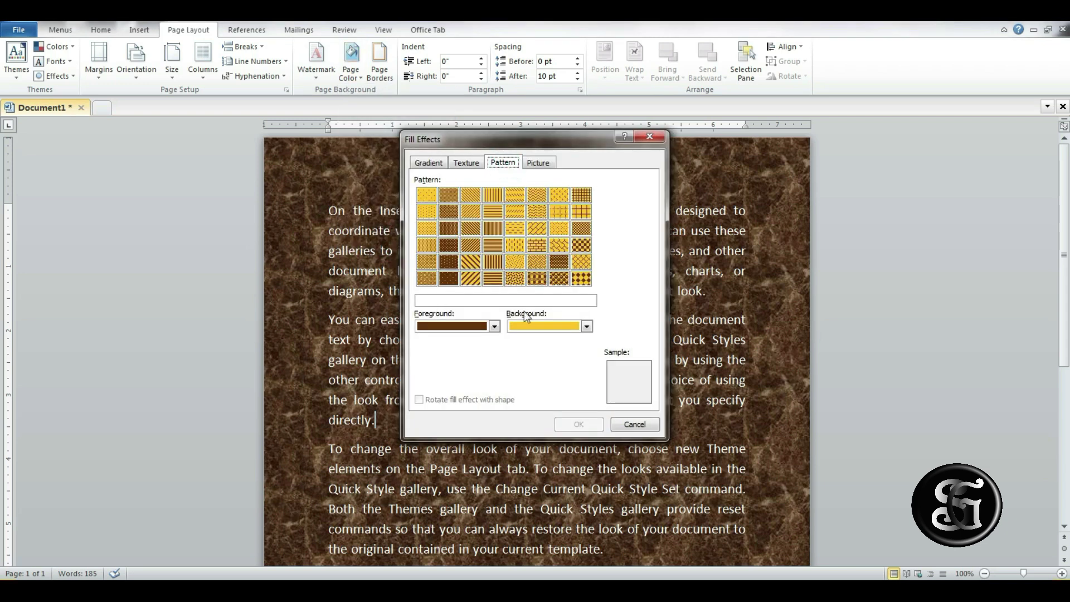
pyautogui.click(542, 248)
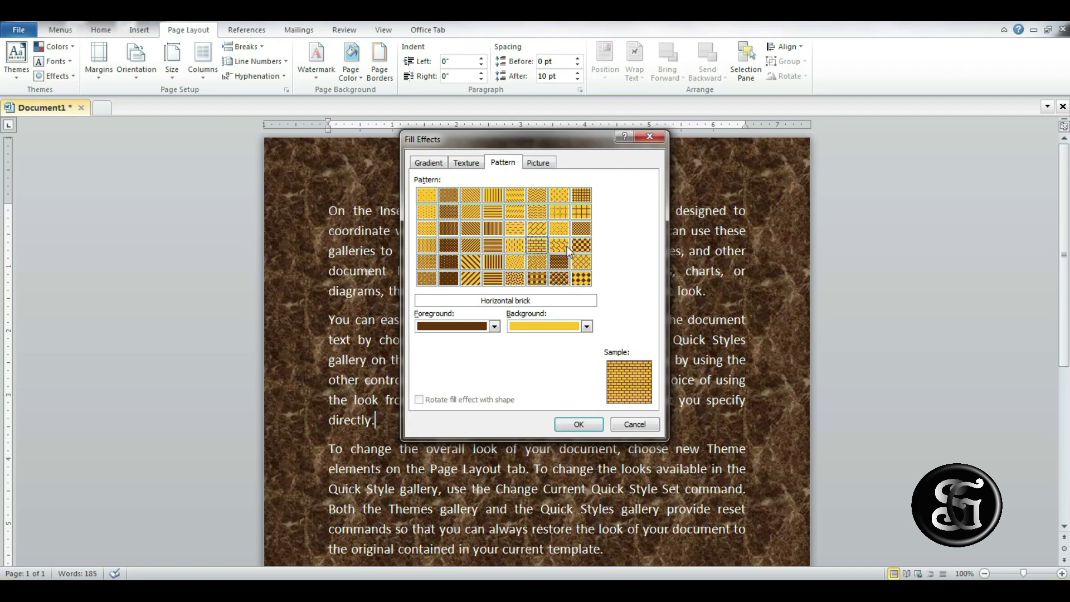
pyautogui.click(559, 247)
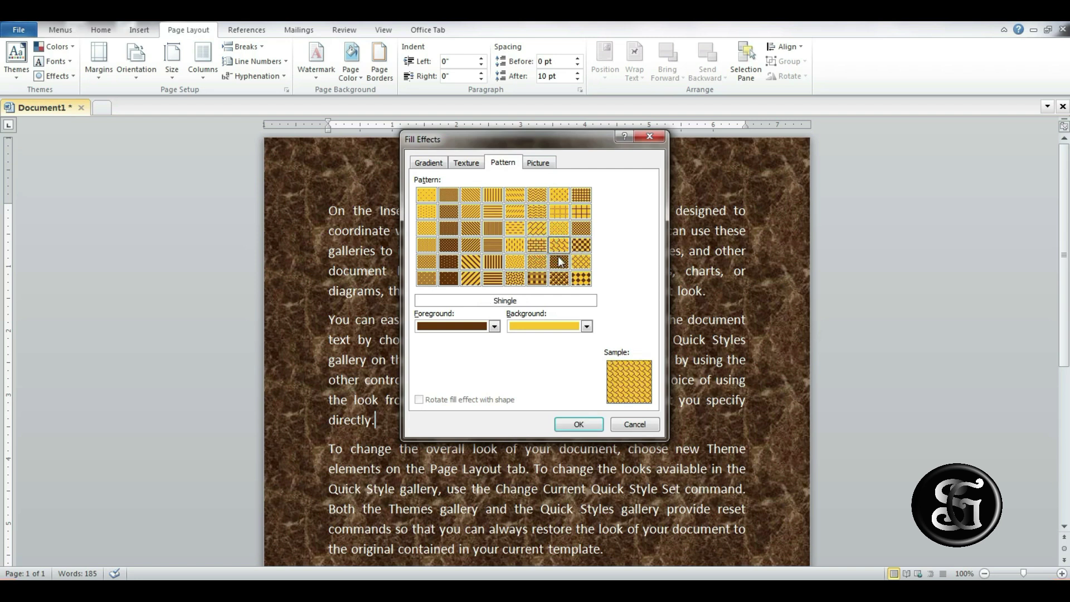
pyautogui.click(537, 228)
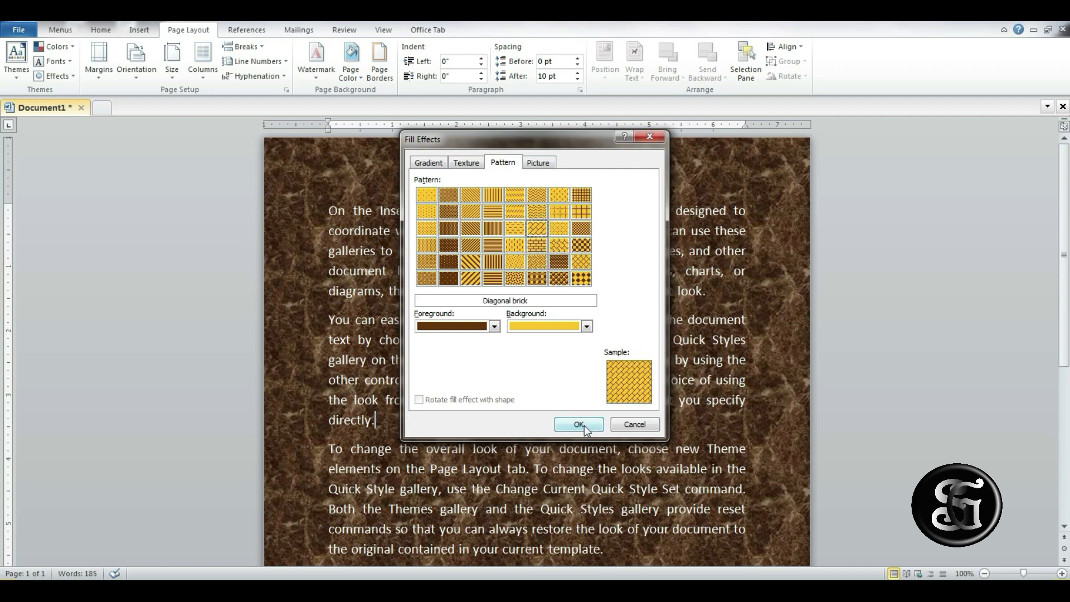
pyautogui.click(580, 425)
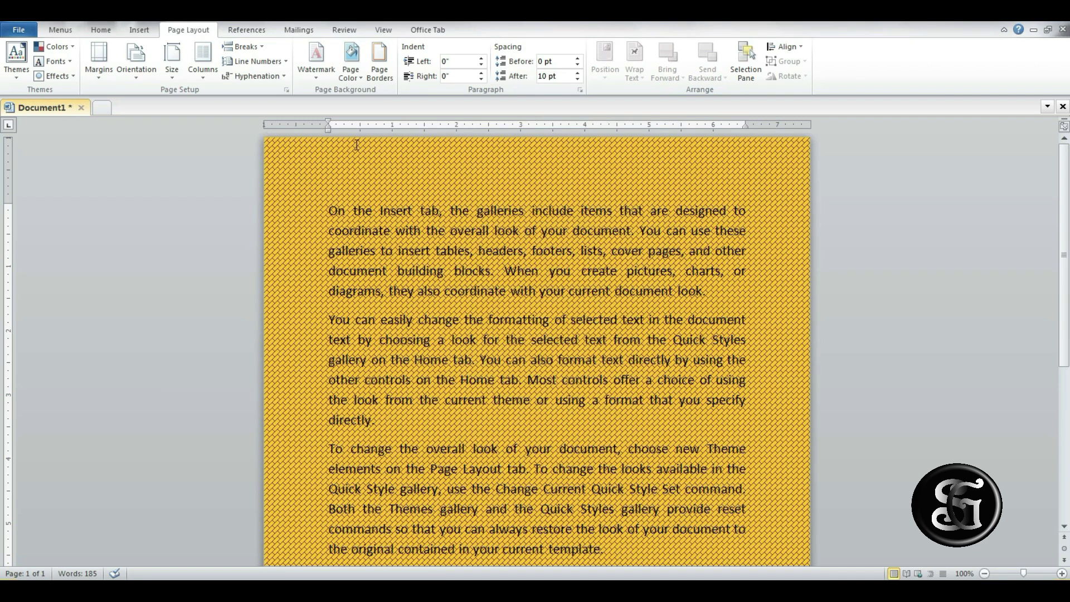
# Recolour the brick pattern with a yellow foreground and turquoise background.
pyautogui.click(351, 64)
pyautogui.click(400, 241)
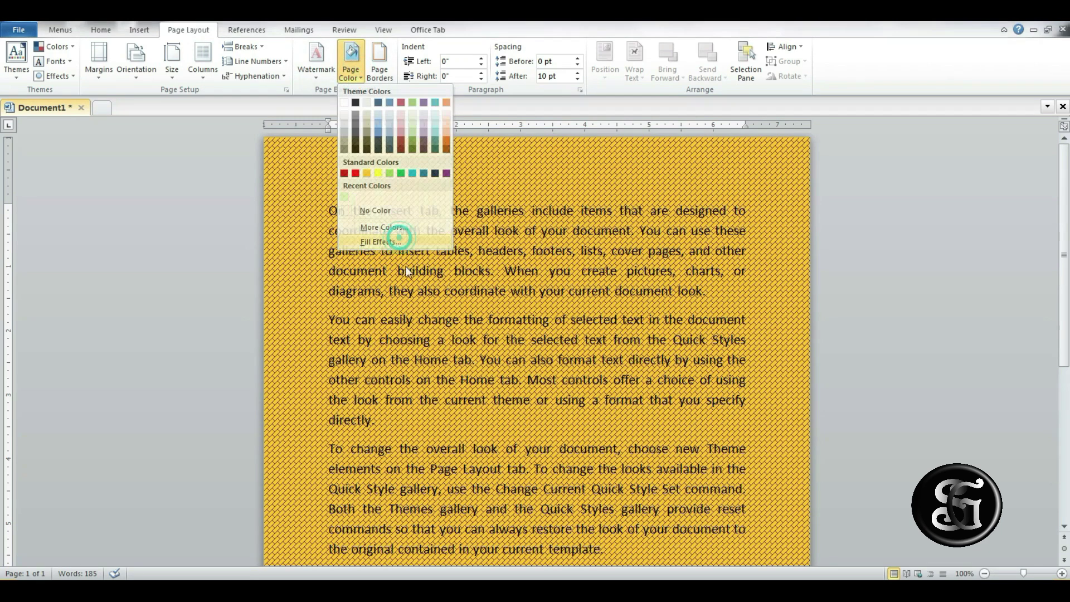
pyautogui.click(494, 326)
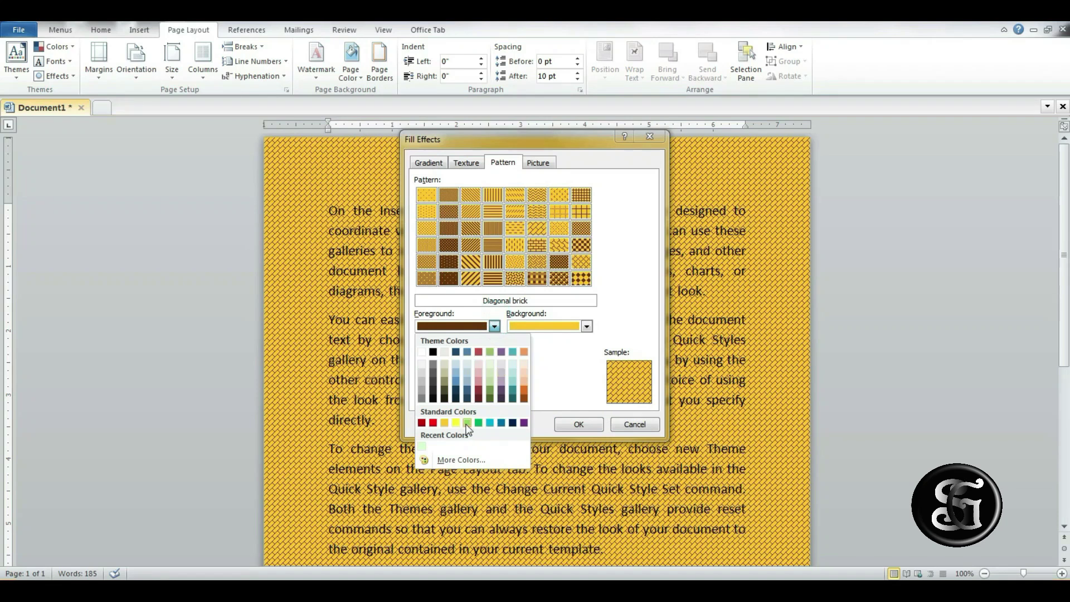
pyautogui.click(433, 423)
pyautogui.click(586, 326)
pyautogui.click(489, 422)
pyautogui.click(494, 326)
pyautogui.click(456, 422)
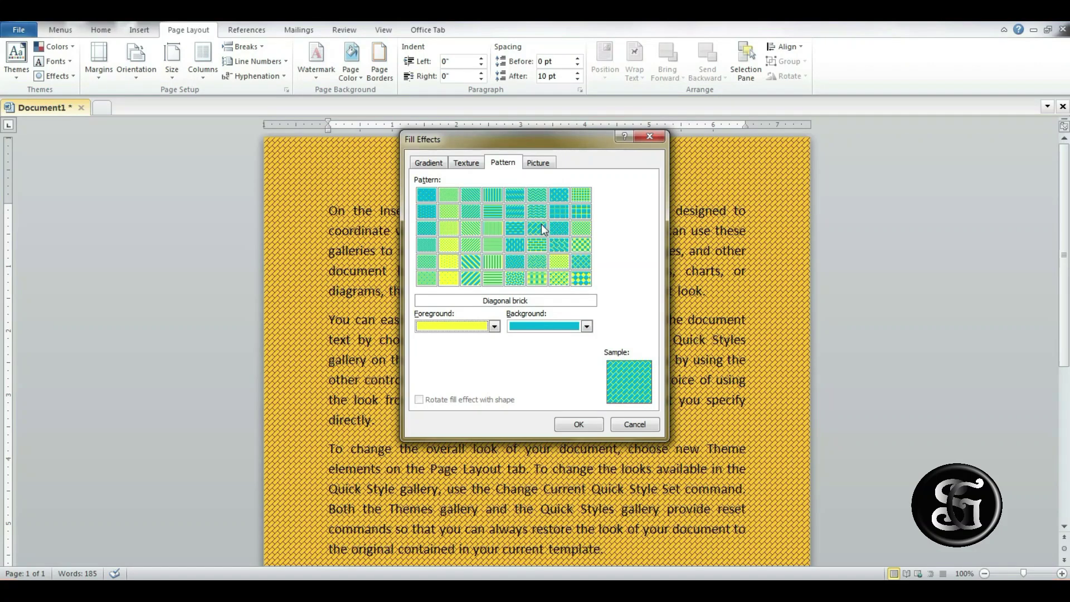
pyautogui.click(578, 424)
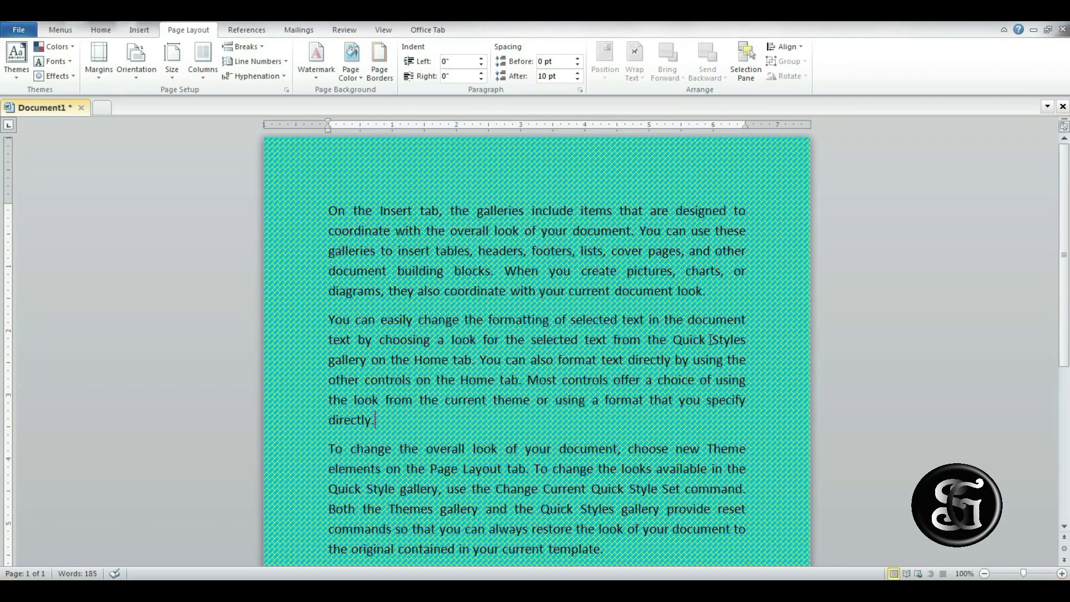
pyautogui.click(362, 78)
# Insert the Desert photo from Sample Pictures as the page's picture fill and apply it.
pyautogui.click(387, 241)
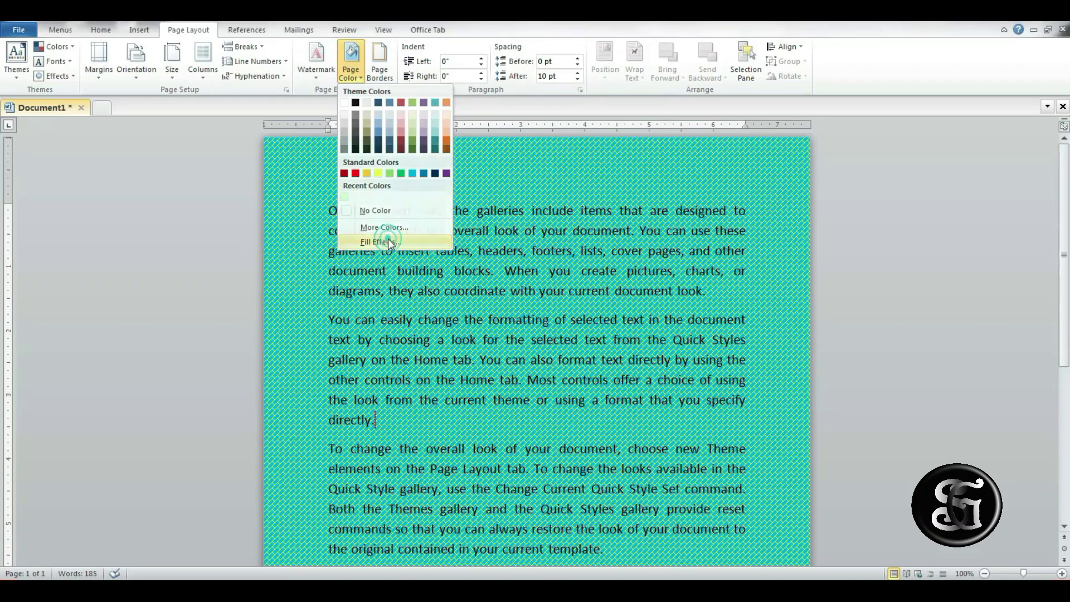
pyautogui.click(539, 163)
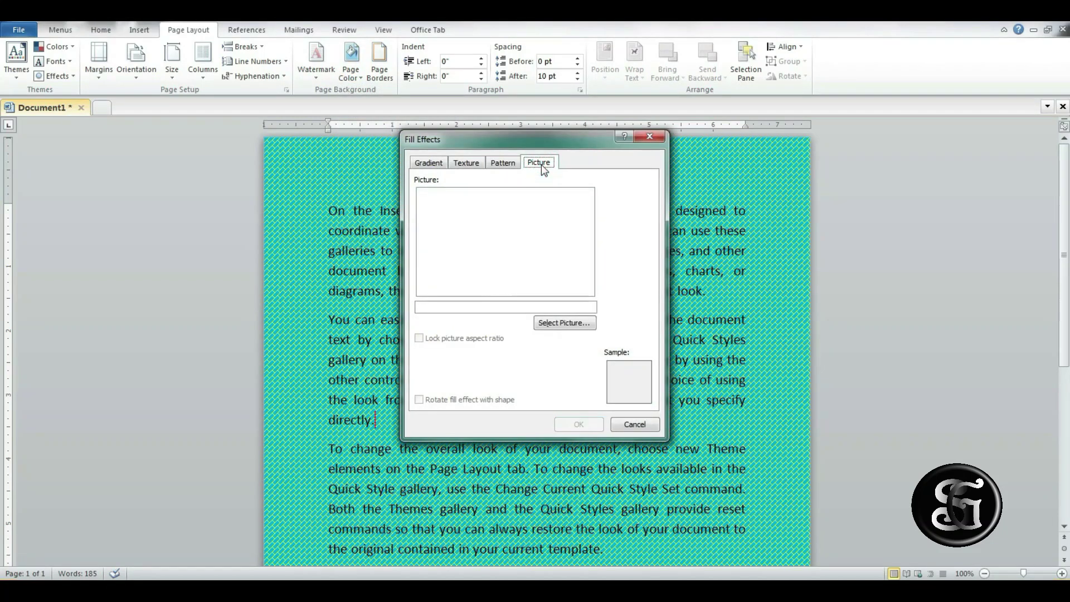
pyautogui.click(562, 323)
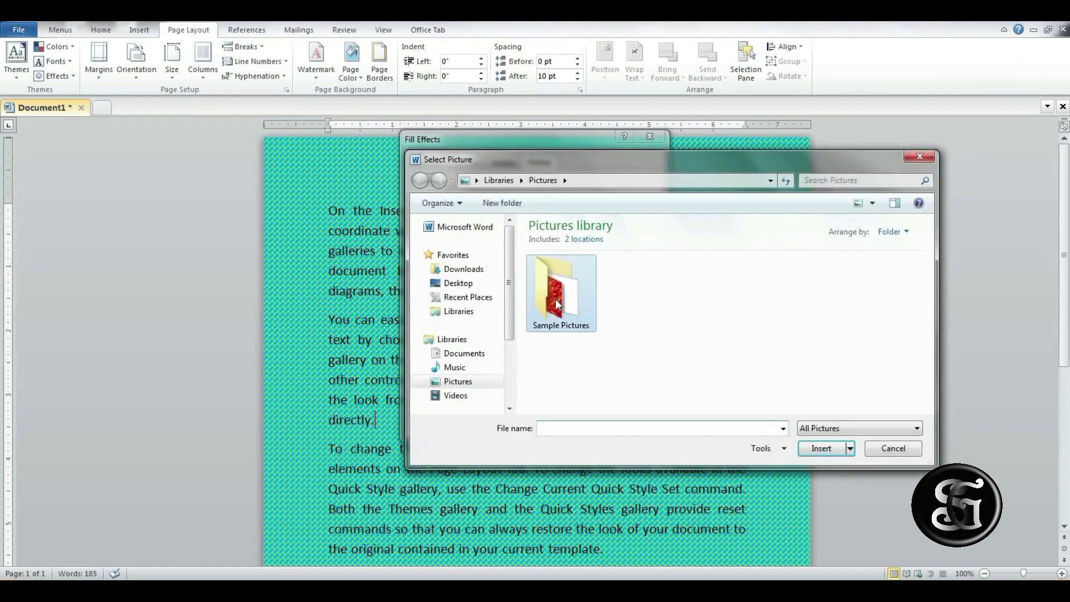
pyautogui.doubleClick(562, 281)
pyautogui.click(643, 279)
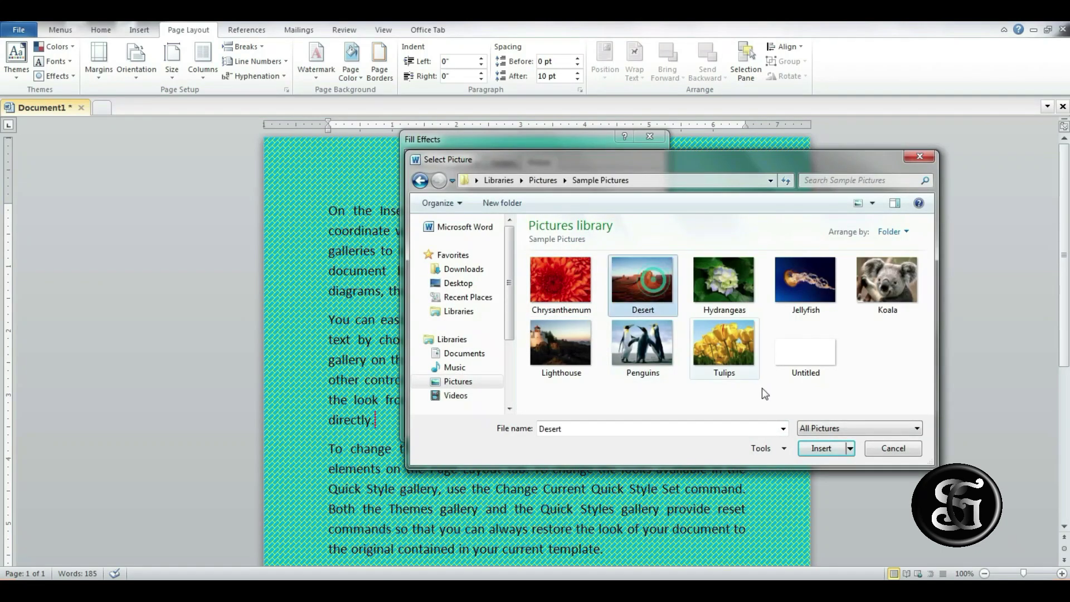
pyautogui.click(812, 447)
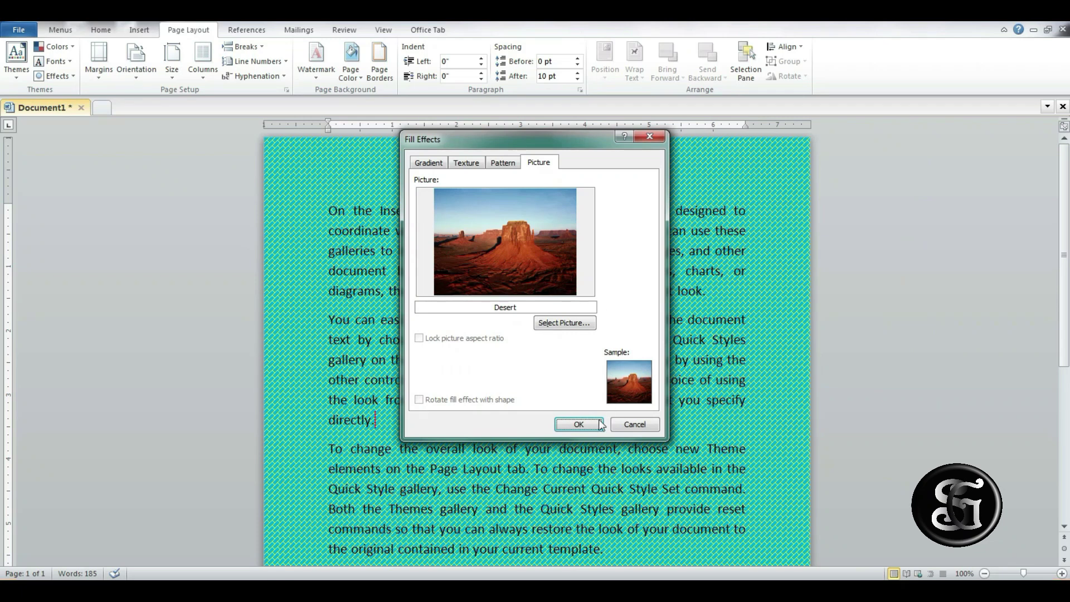
pyautogui.click(600, 425)
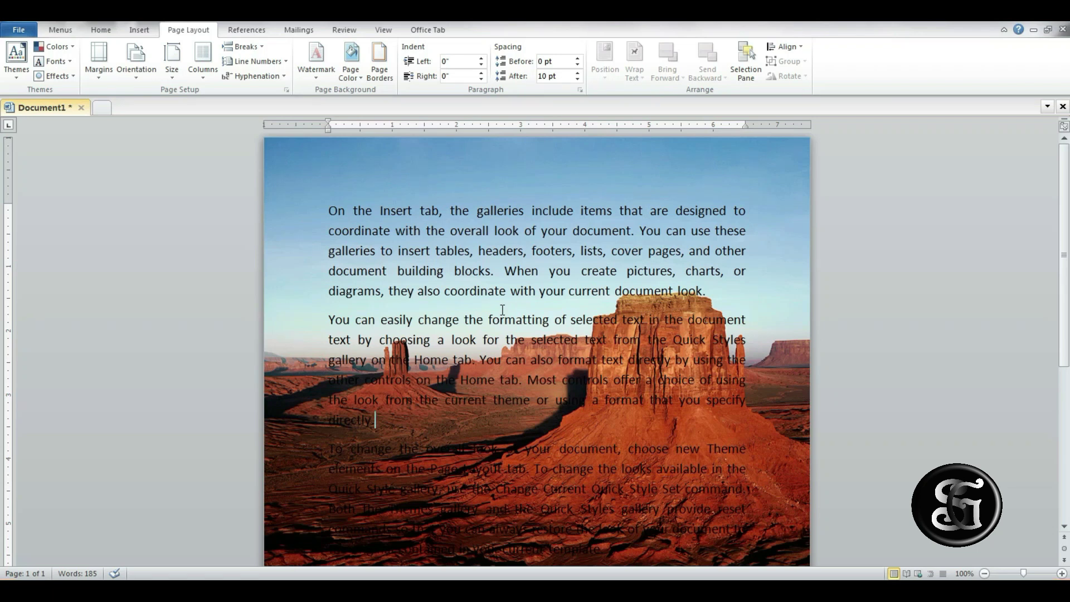
# Check the page in Print Preview, then set the page colour to No Color.
pyautogui.click(71, 36)
pyautogui.click(132, 72)
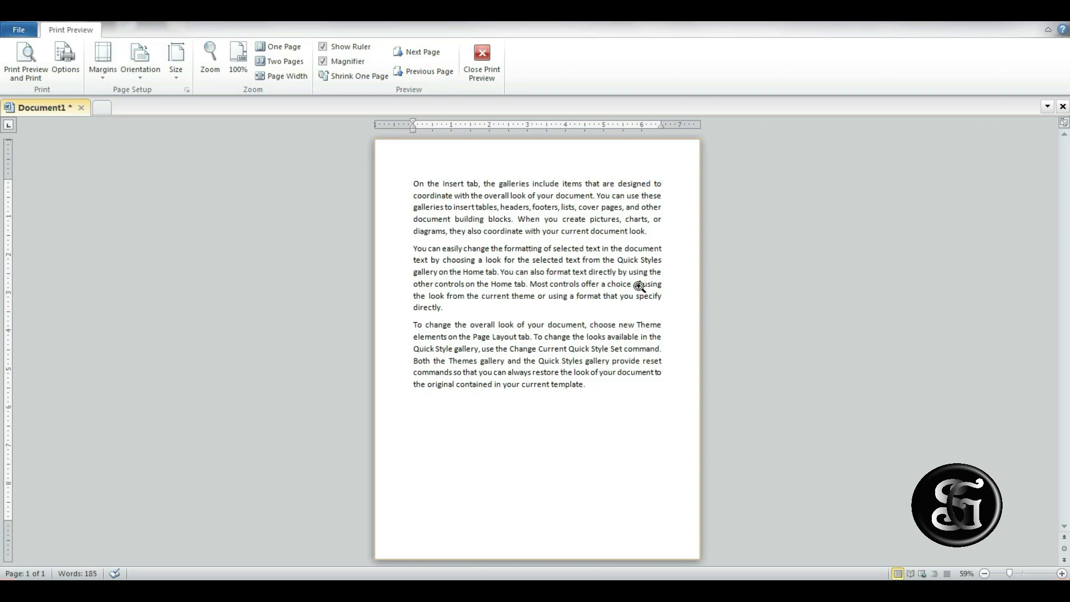
pyautogui.click(481, 61)
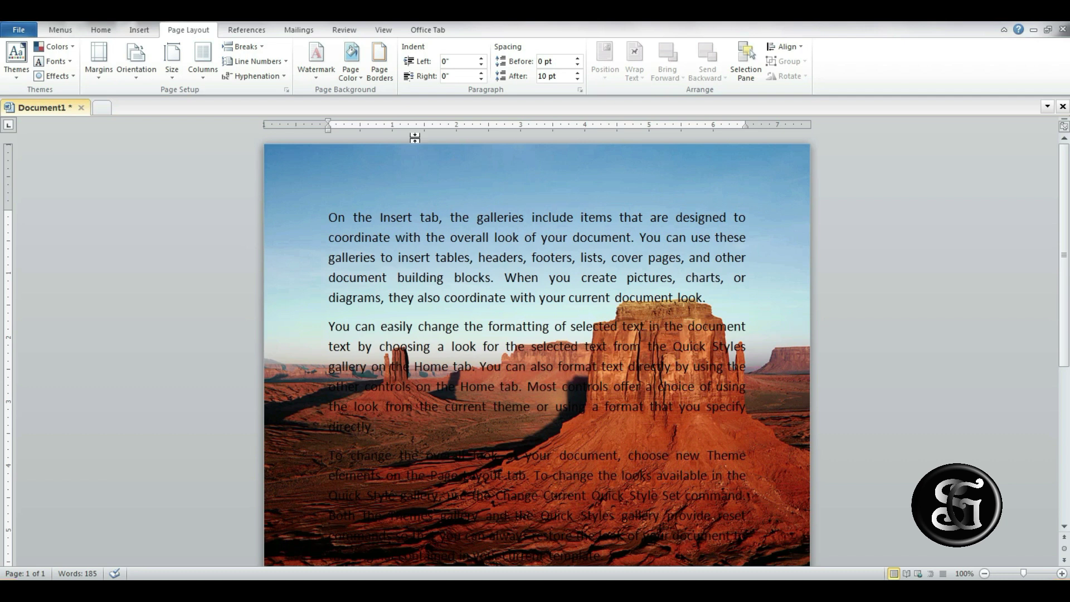
pyautogui.click(356, 75)
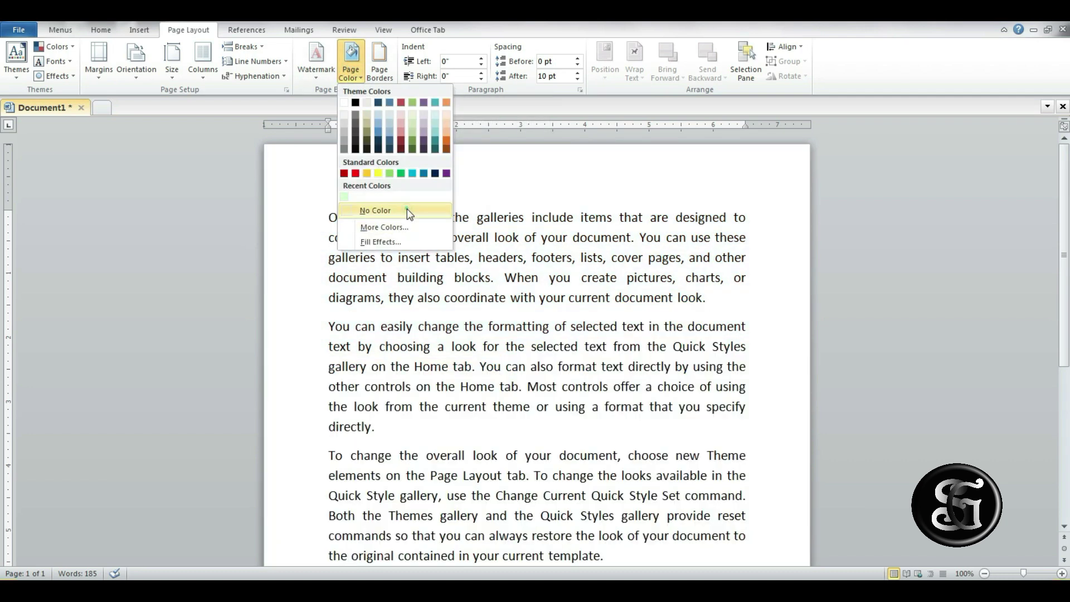
pyautogui.click(408, 212)
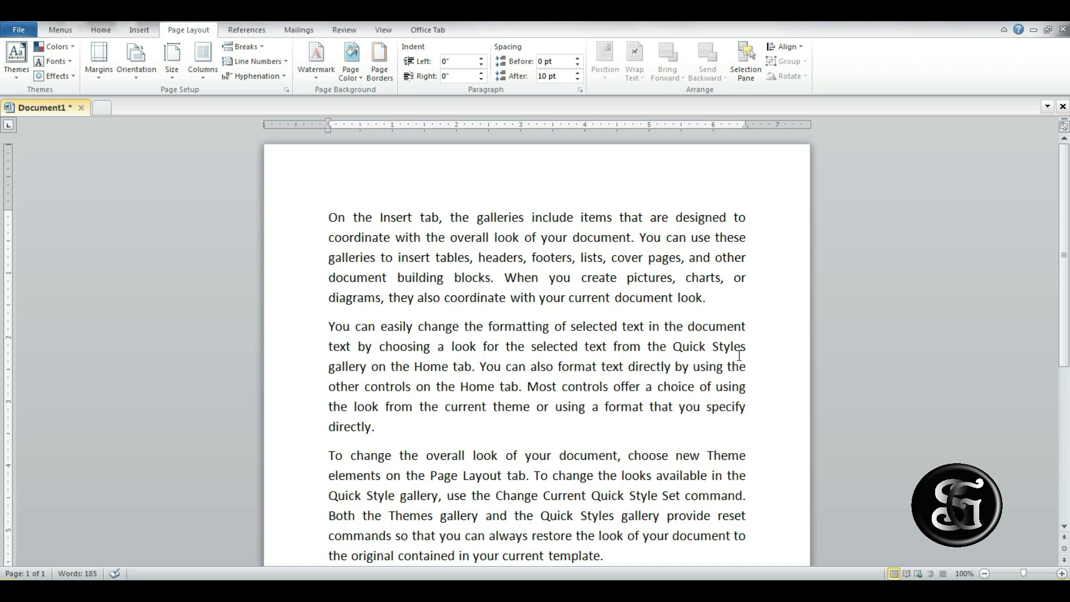
# Apply a Box page border, then change the page border setting to Shadow.
pyautogui.click(380, 64)
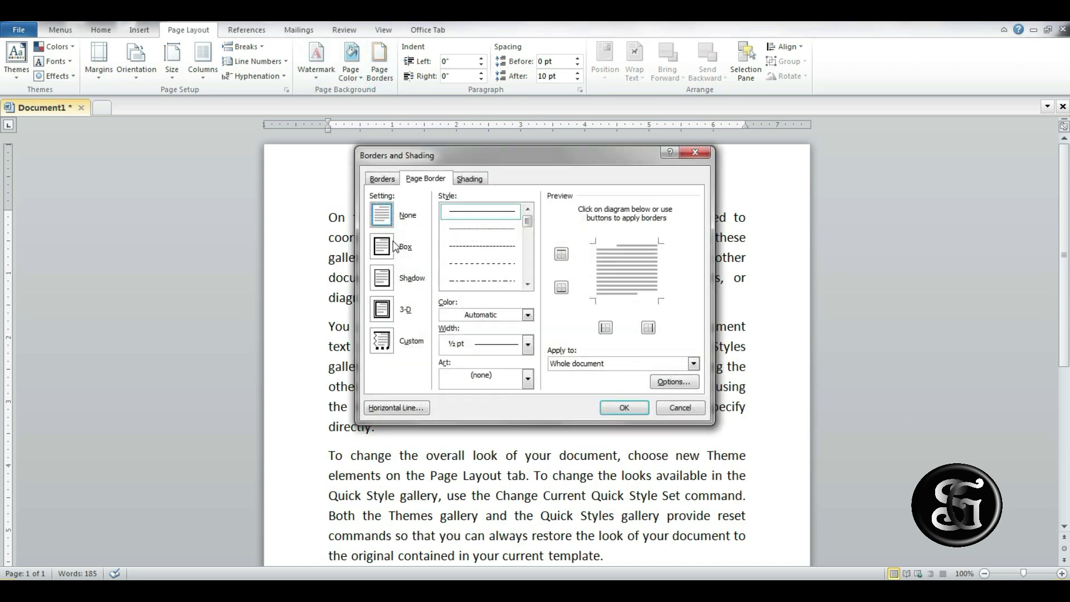
pyautogui.click(386, 250)
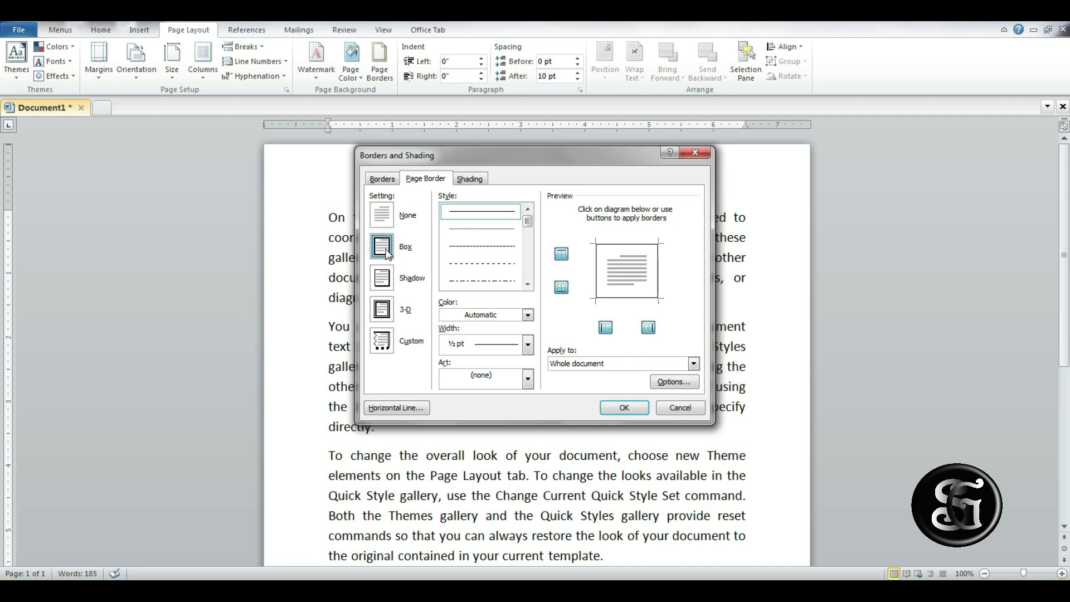
pyautogui.click(620, 410)
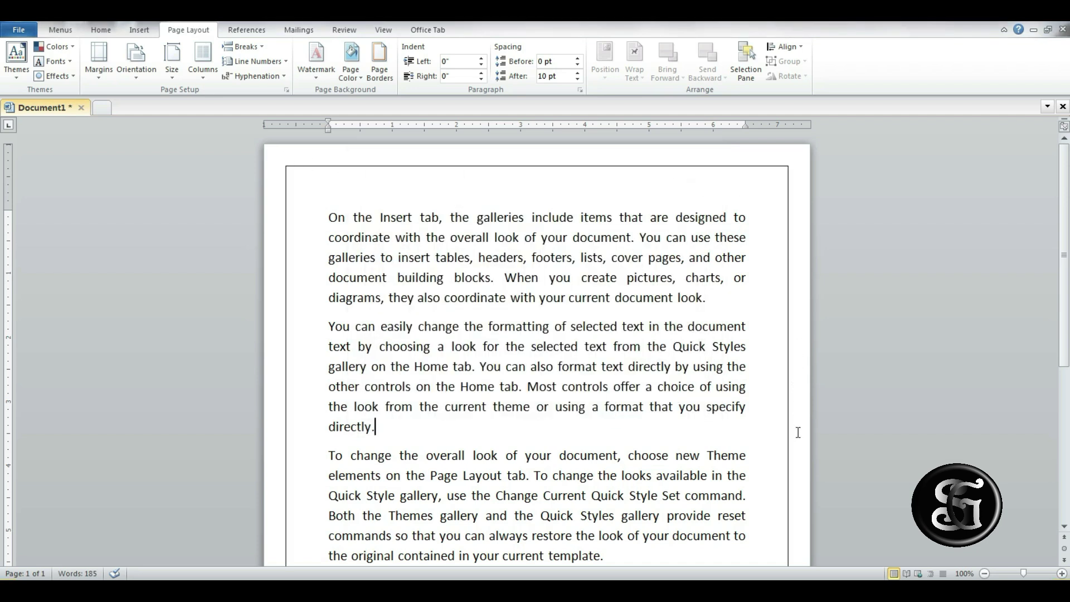
pyautogui.click(379, 62)
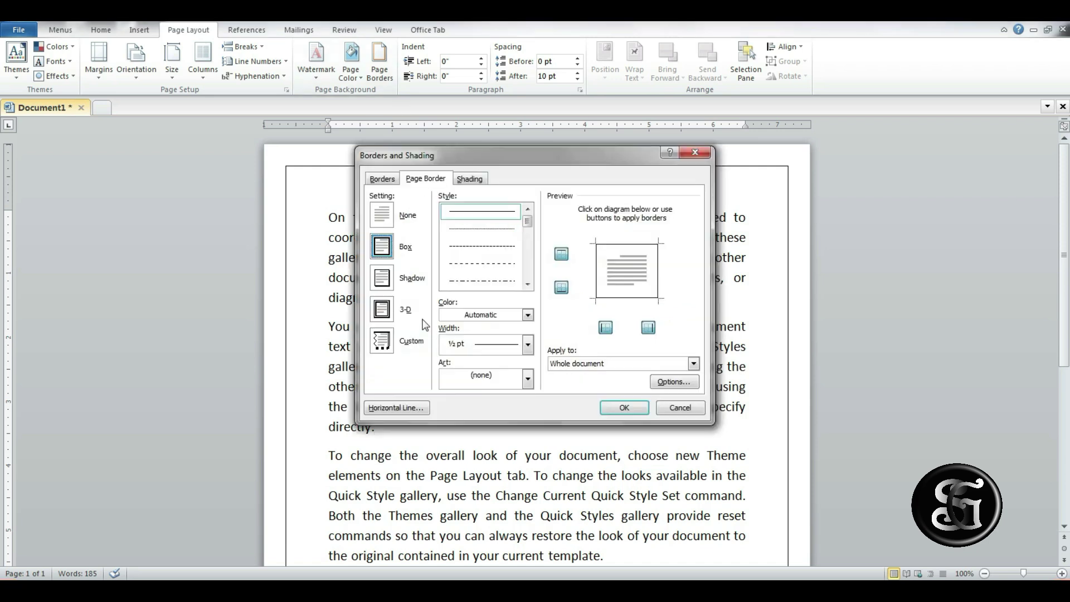
pyautogui.click(388, 283)
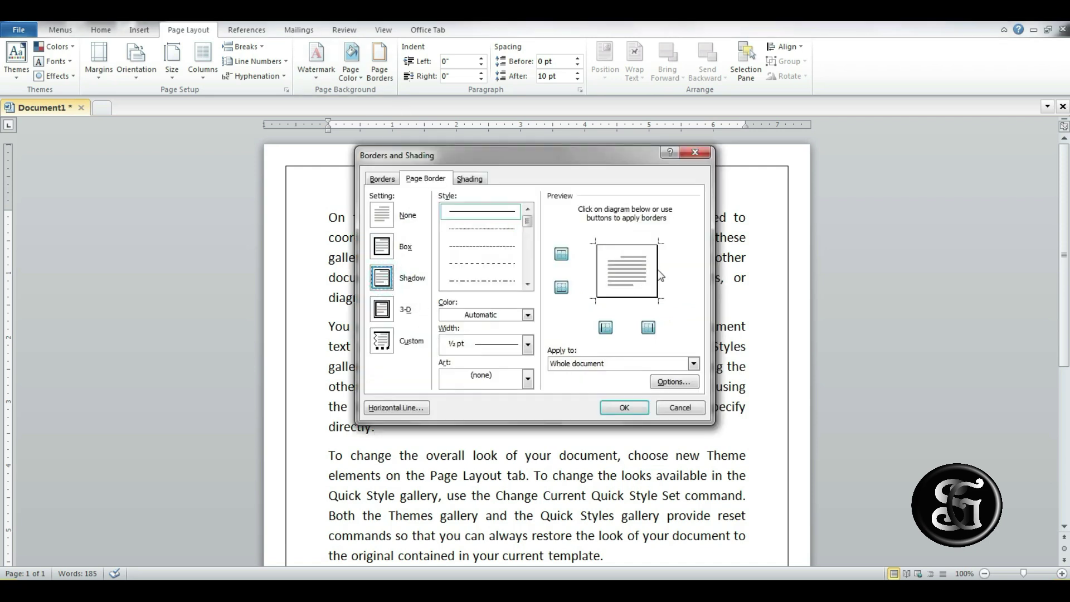
pyautogui.press('Return')
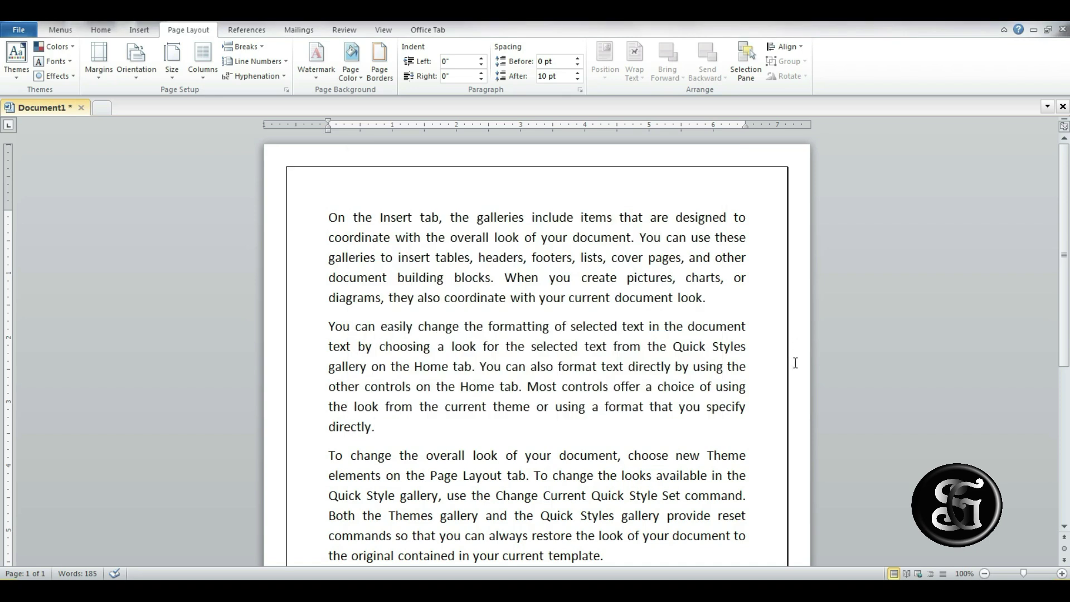
# Apply a 3-D page border with a thick triple-line style.
pyautogui.click(382, 72)
pyautogui.click(381, 308)
pyautogui.moveTo(527, 222); pyautogui.dragTo(528, 255)
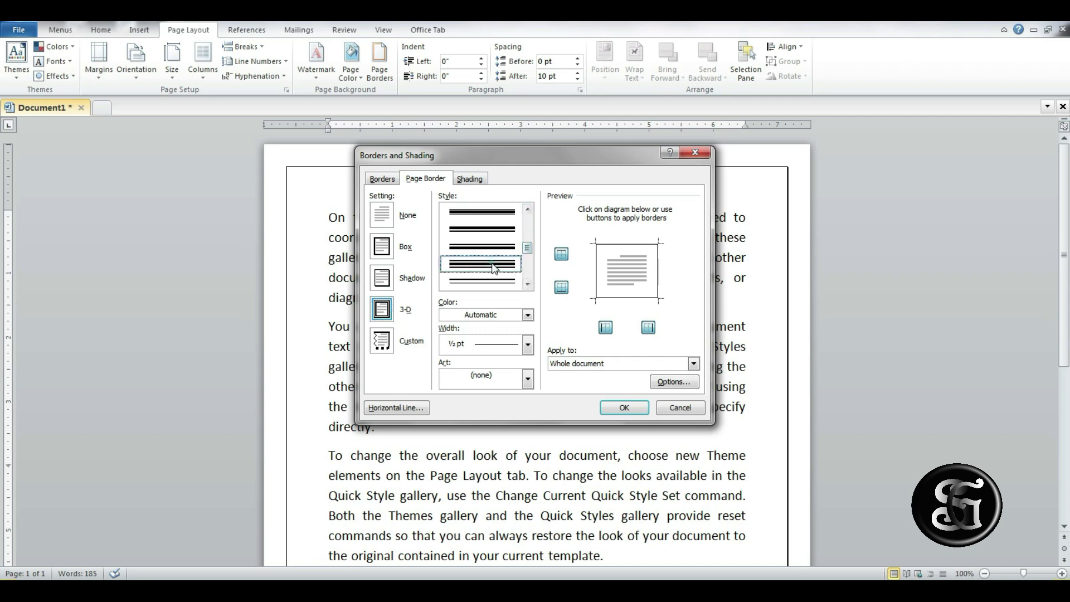
pyautogui.click(498, 245)
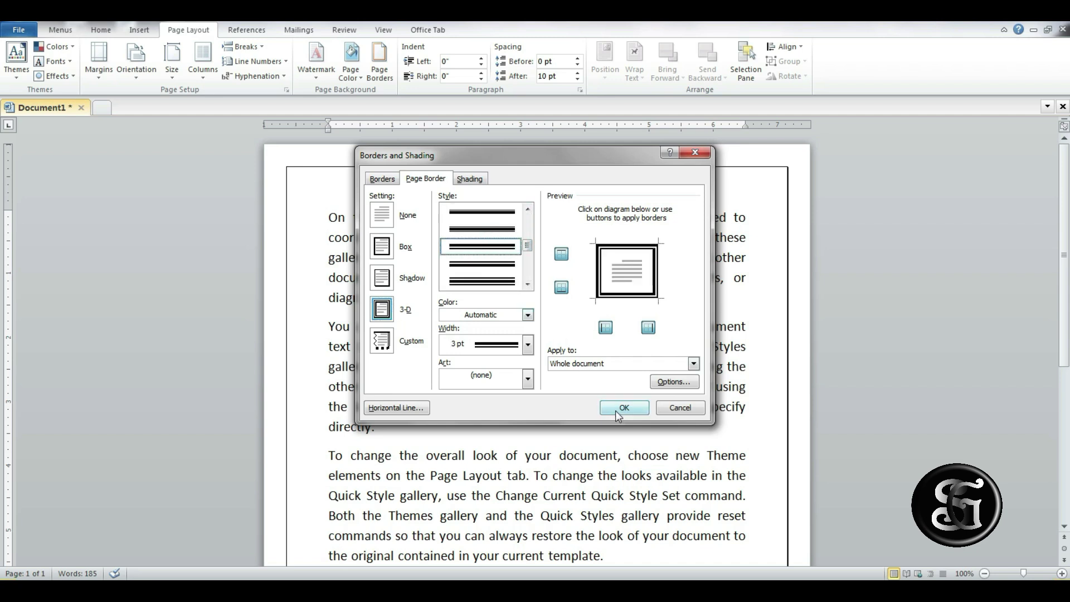
pyautogui.click(619, 407)
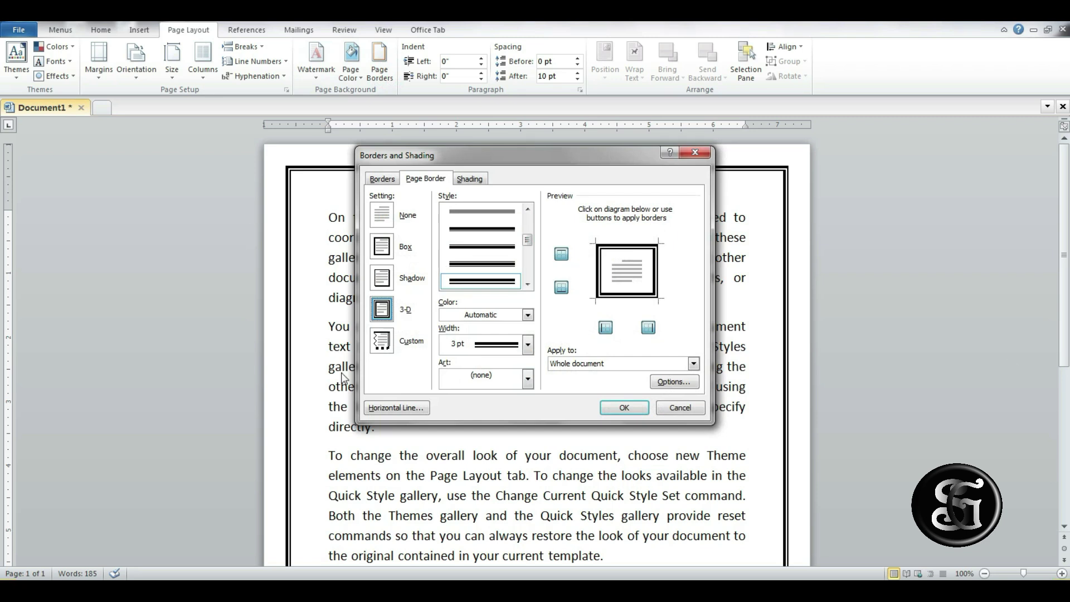
# Switch to a Custom page border with a wavy left edge and double-wavy bottom edge.
pyautogui.click(384, 341)
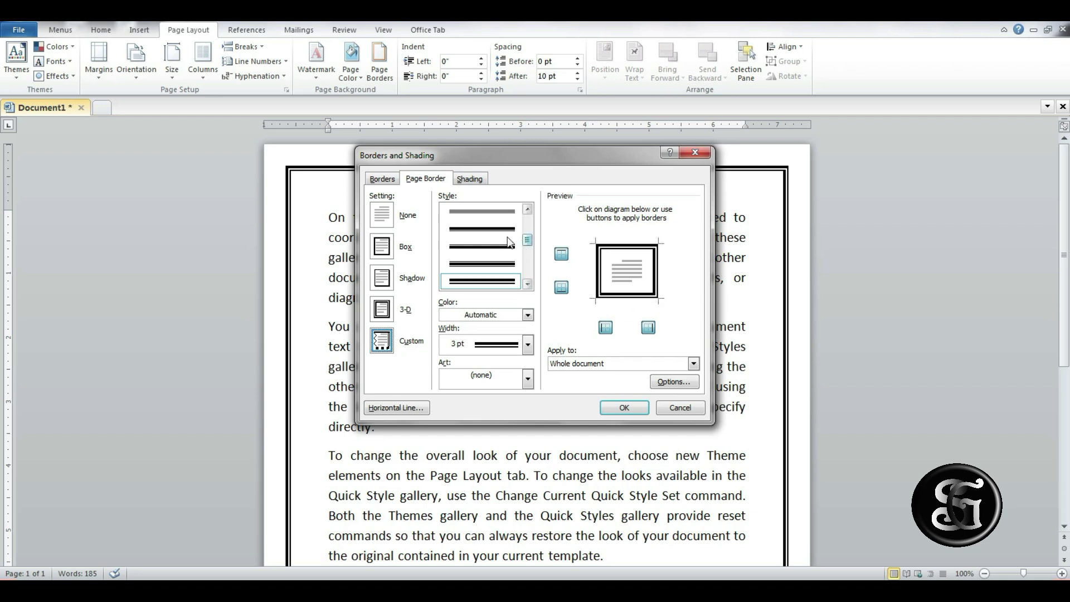
pyautogui.scroll(2, 501, 232)
pyautogui.click(621, 246)
pyautogui.scroll(-3, 498, 273)
pyautogui.scroll(-1, 498, 273)
pyautogui.scroll(-2, 504, 279)
pyautogui.click(493, 280)
pyautogui.scroll(-2, 529, 271)
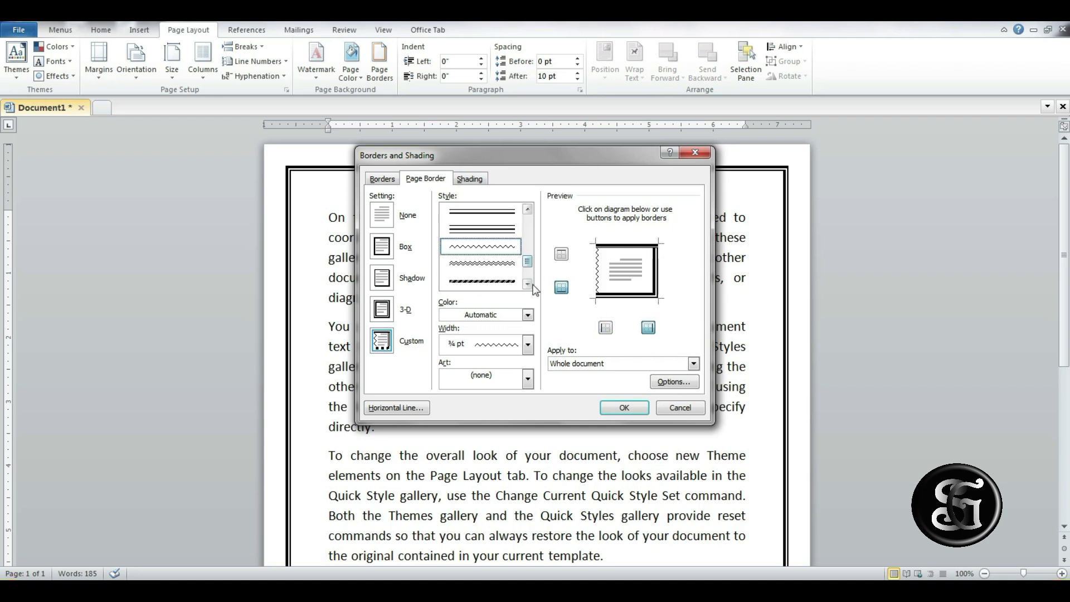
pyautogui.scroll(-1, 529, 279)
pyautogui.click(482, 245)
pyautogui.click(618, 295)
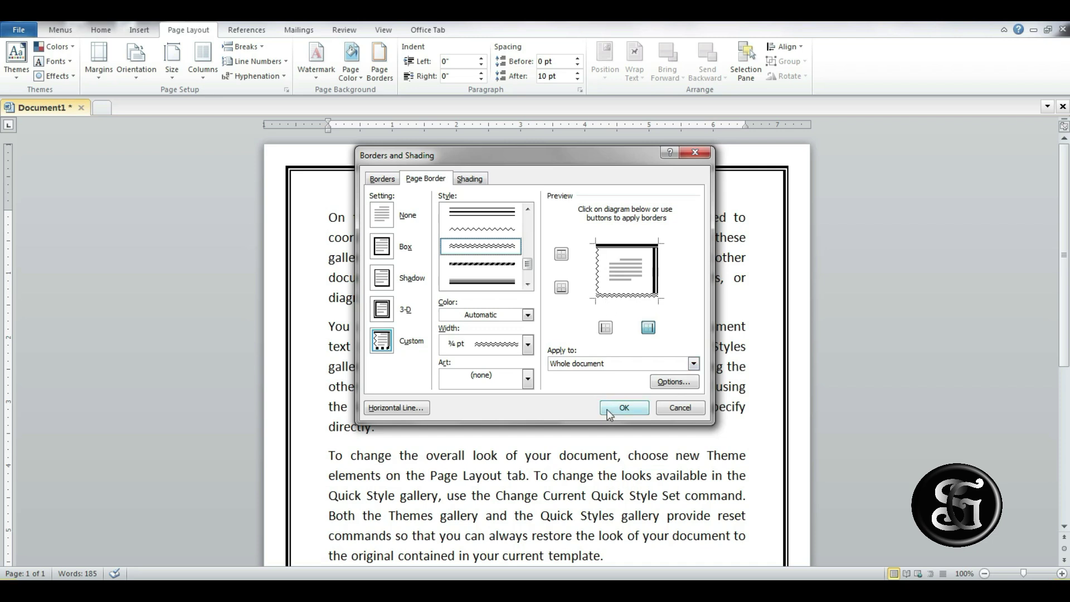
pyautogui.click(624, 408)
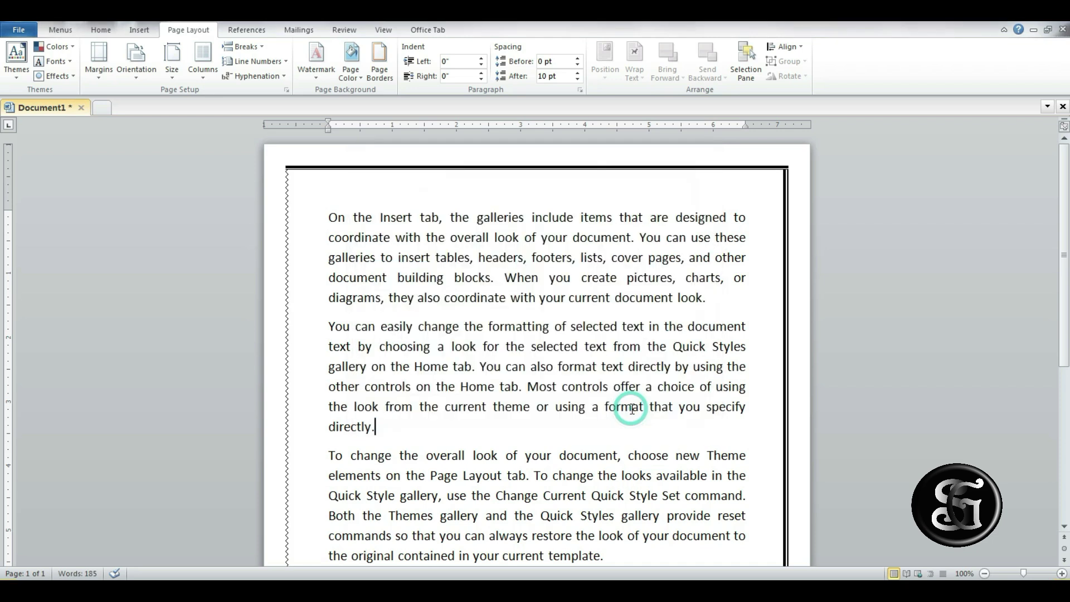
pyautogui.scroll(-5, 700, 377)
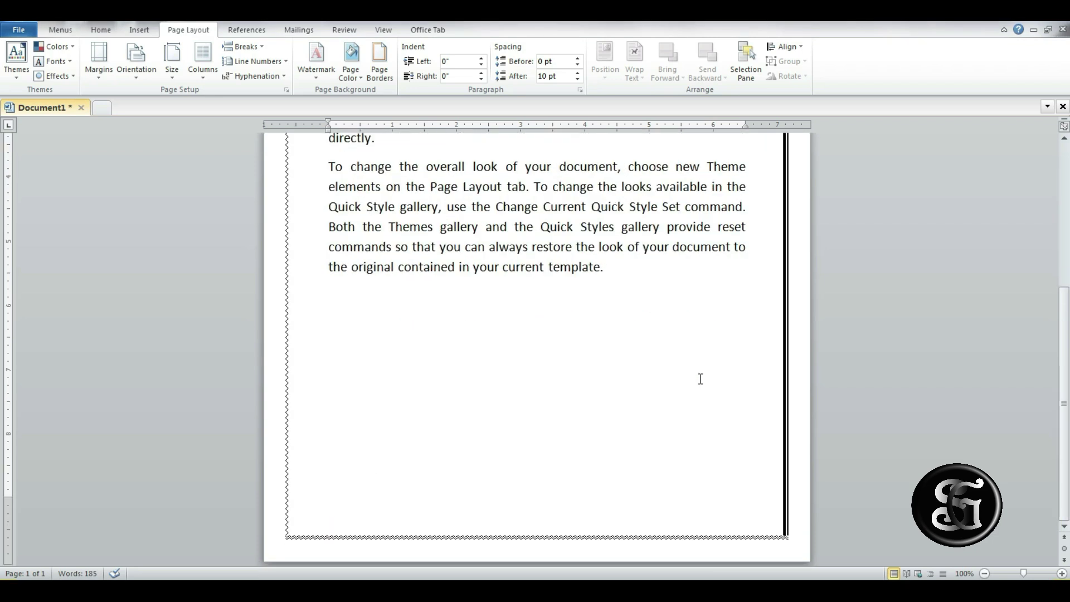
pyautogui.scroll(5, 613, 409)
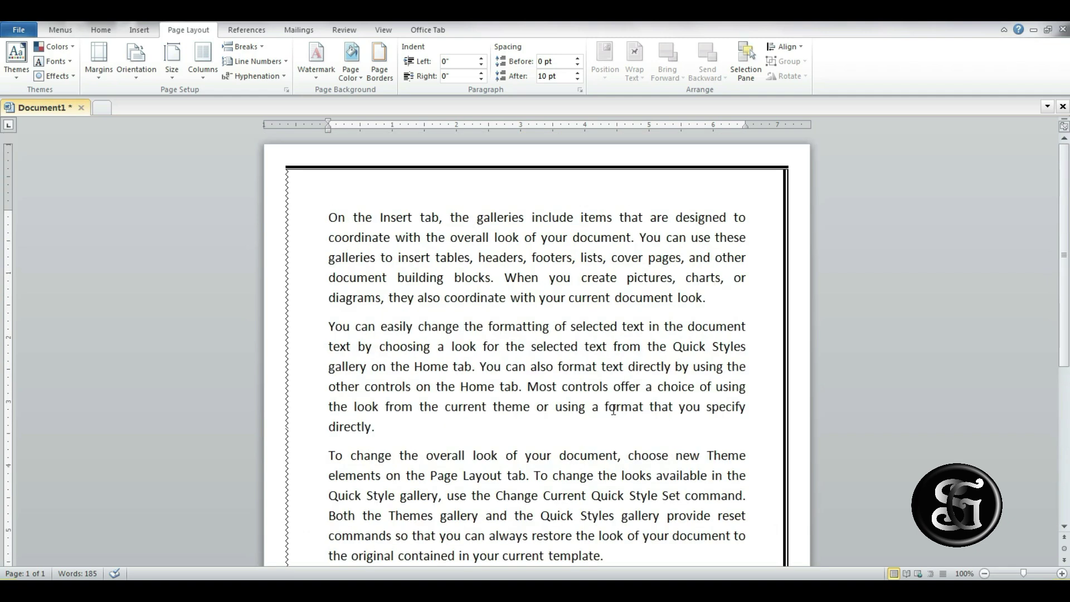
# Apply the apple art page border, keeping the colour unchanged and width at 3 pt.
pyautogui.click(379, 61)
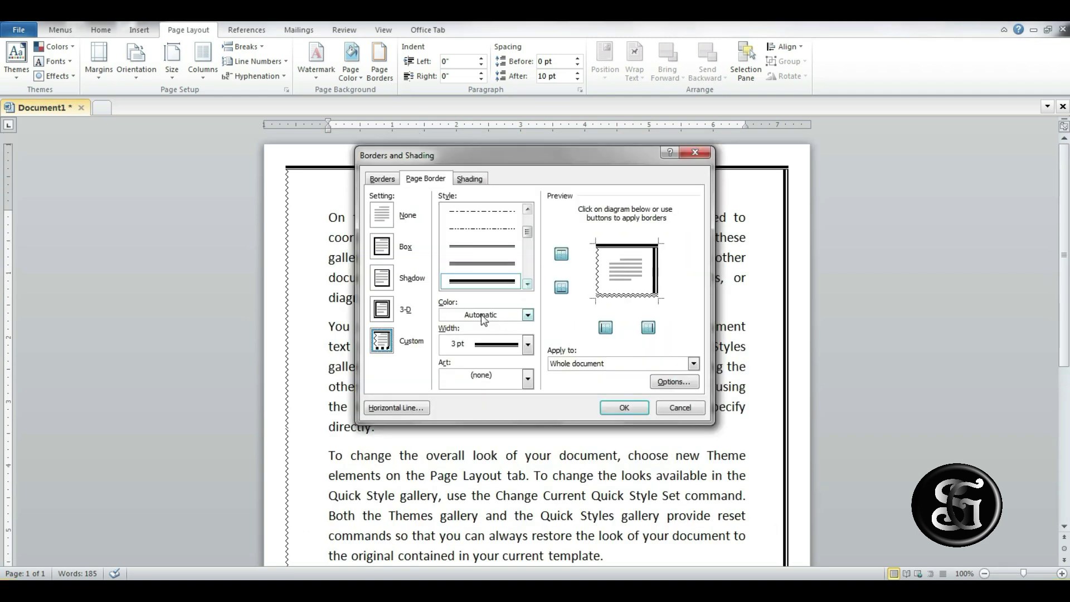
pyautogui.click(528, 315)
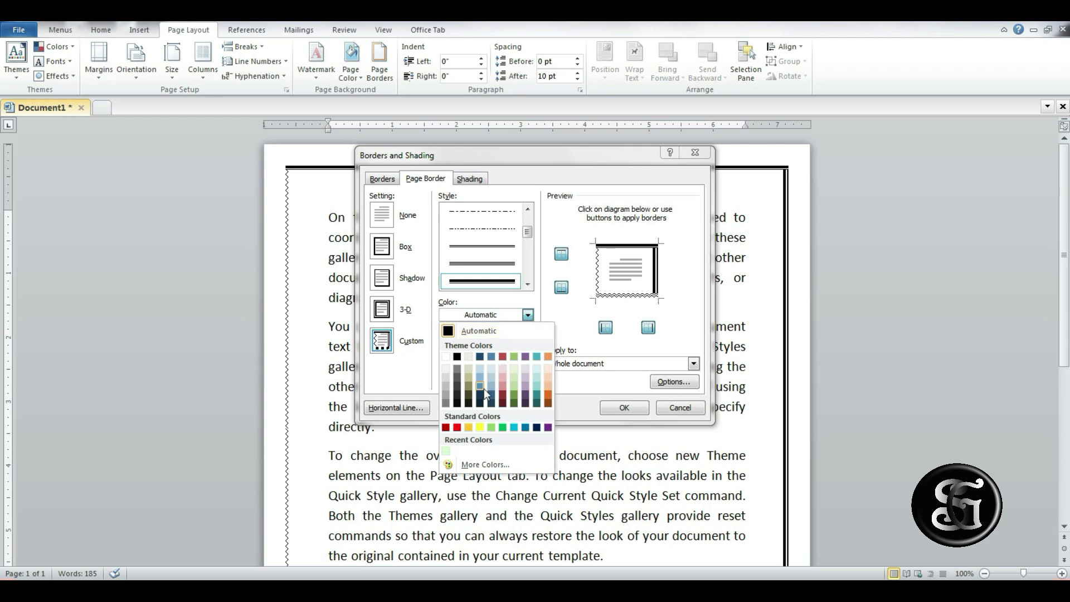
pyautogui.click(551, 319)
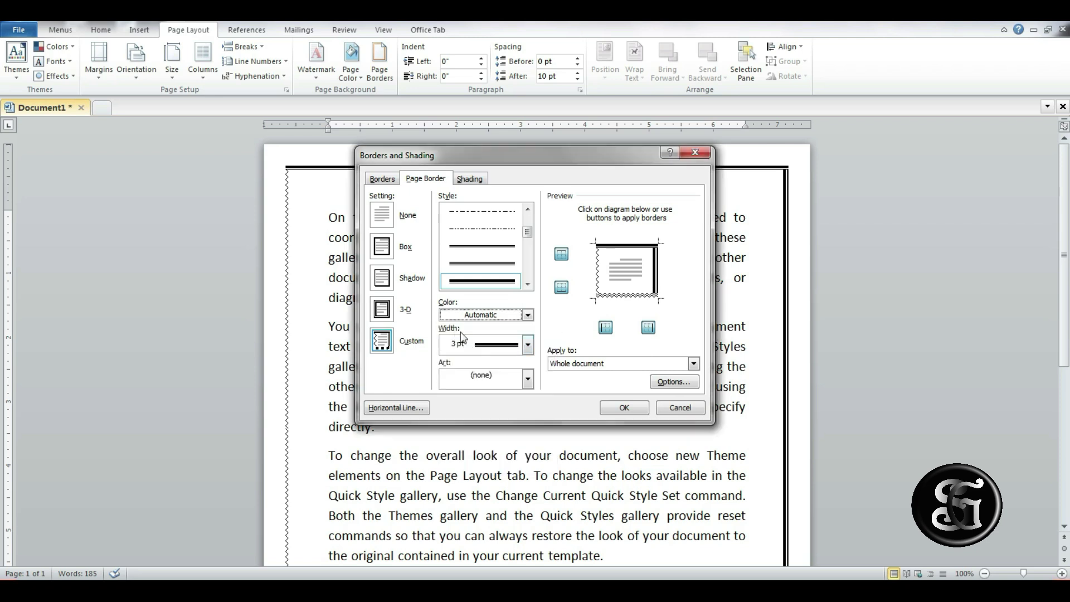
pyautogui.moveTo(529, 233); pyautogui.dragTo(528, 240)
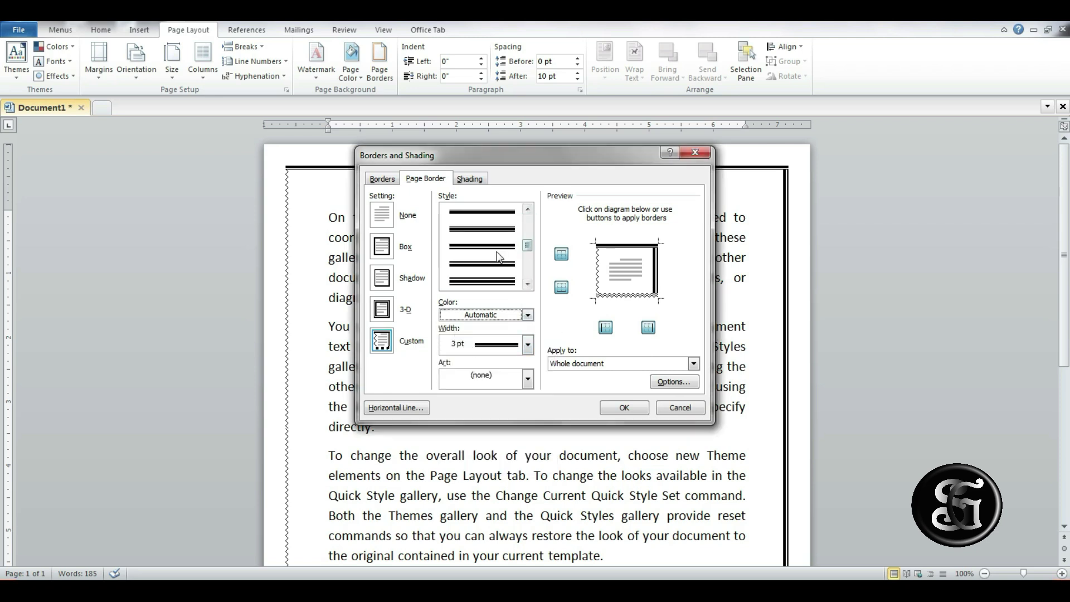
pyautogui.click(527, 345)
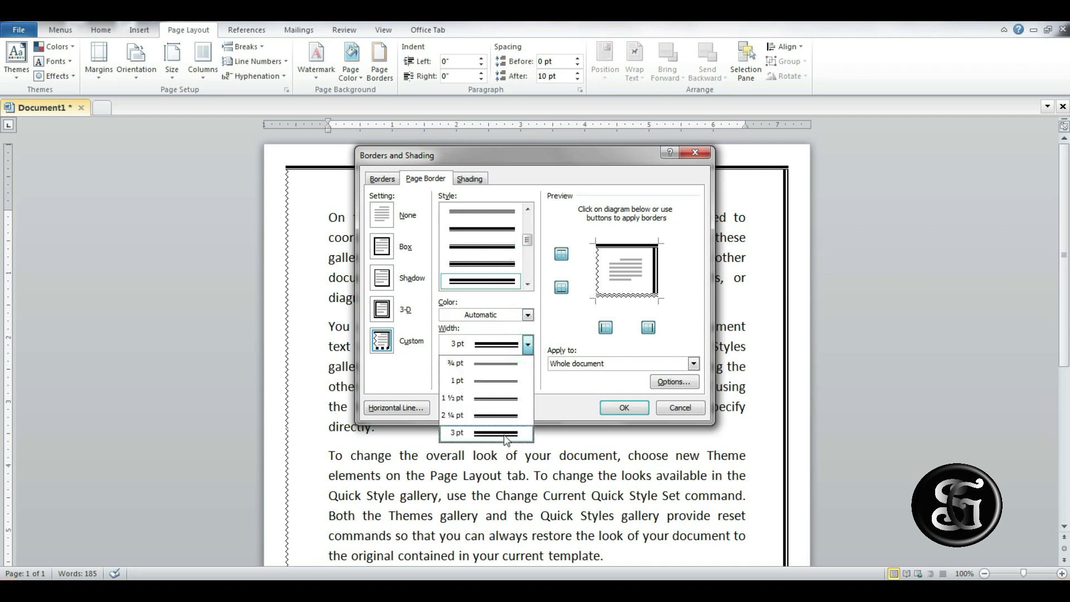
pyautogui.click(542, 327)
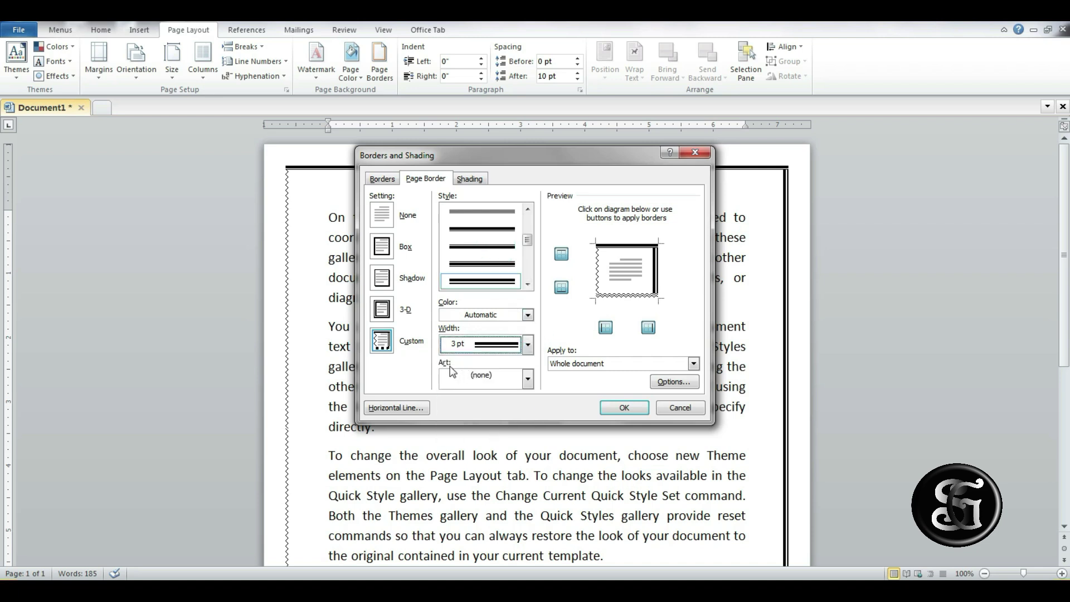
pyautogui.click(527, 378)
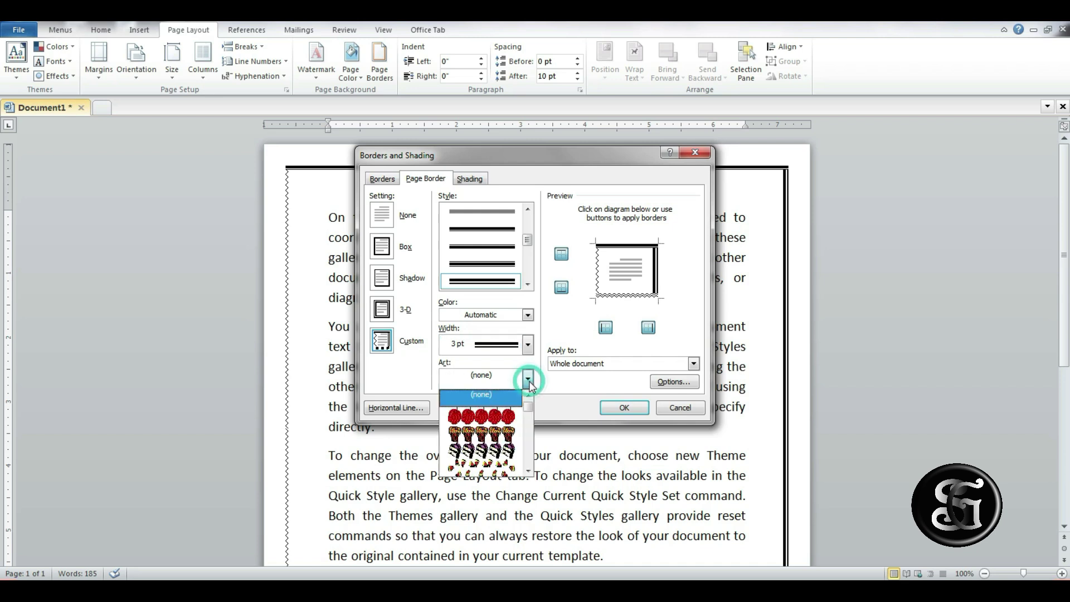
pyautogui.click(496, 418)
pyautogui.click(617, 409)
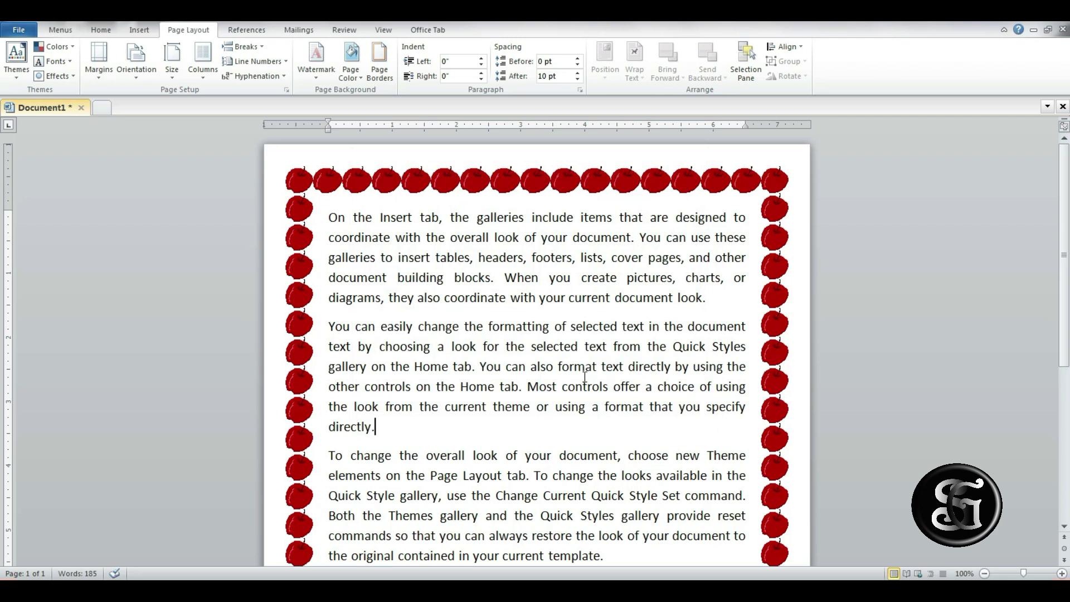
# Replace the page border with the cupcake art border.
pyautogui.click(385, 76)
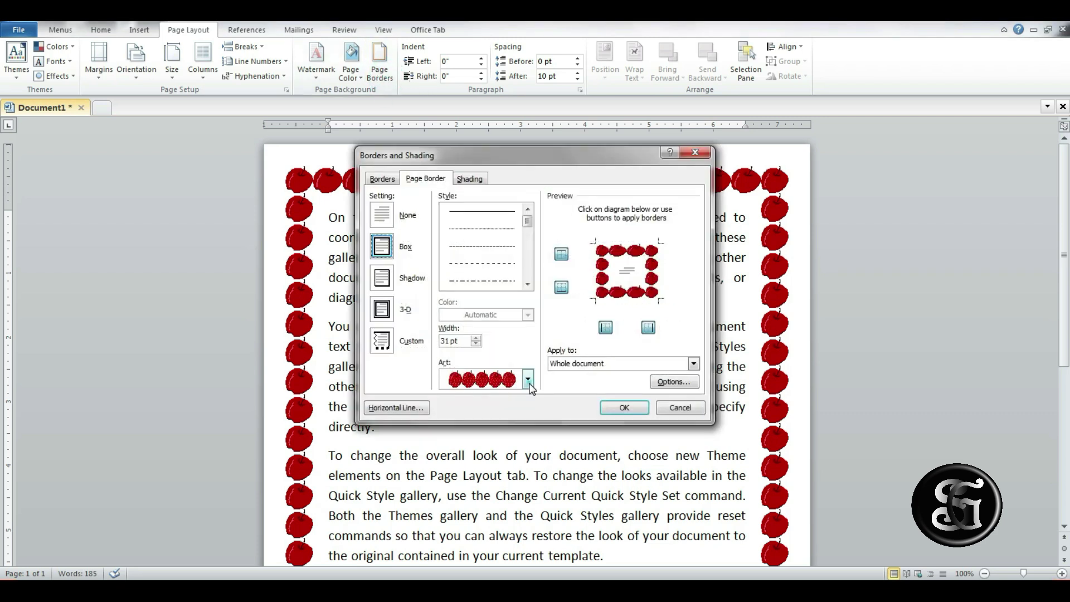
pyautogui.click(527, 379)
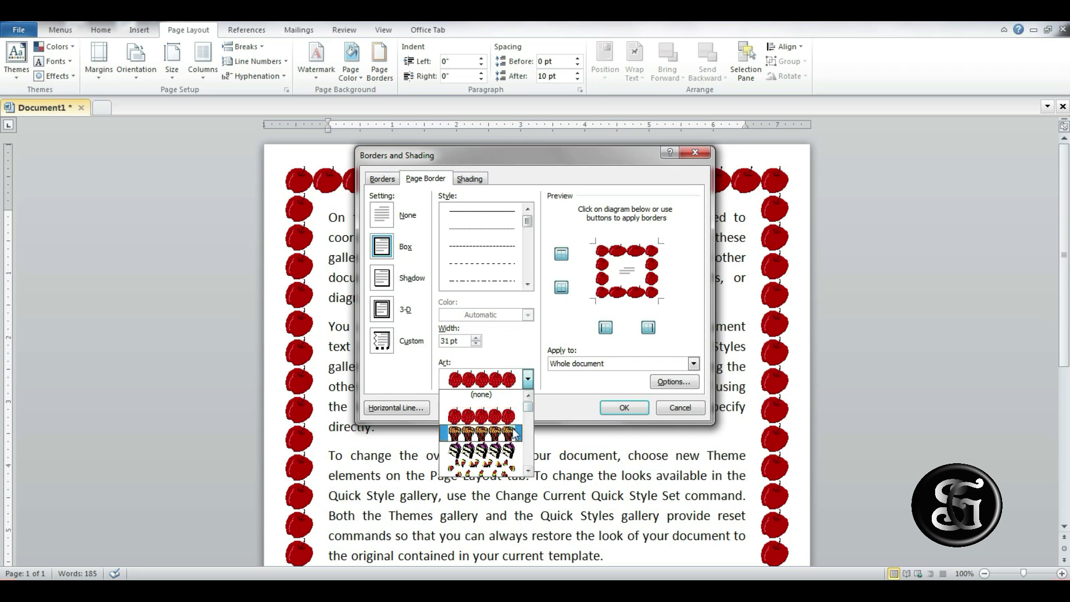
pyautogui.click(480, 432)
pyautogui.click(624, 408)
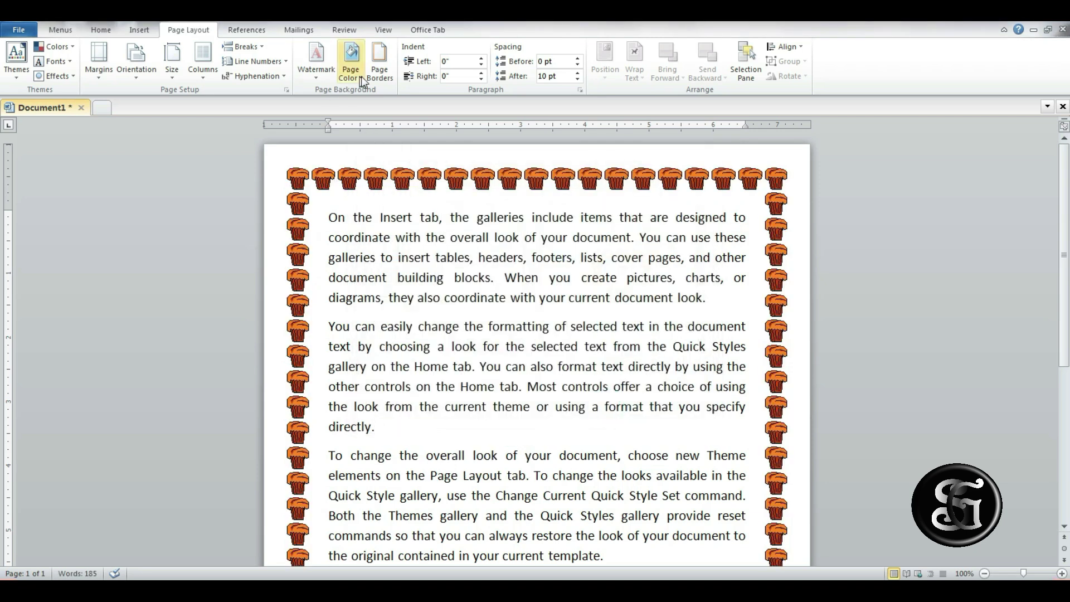
# Replace the page border with the music-notes art border.
pyautogui.click(379, 61)
pyautogui.click(527, 379)
pyautogui.moveTo(526, 410); pyautogui.dragTo(530, 443)
pyautogui.scroll(-3, 530, 443)
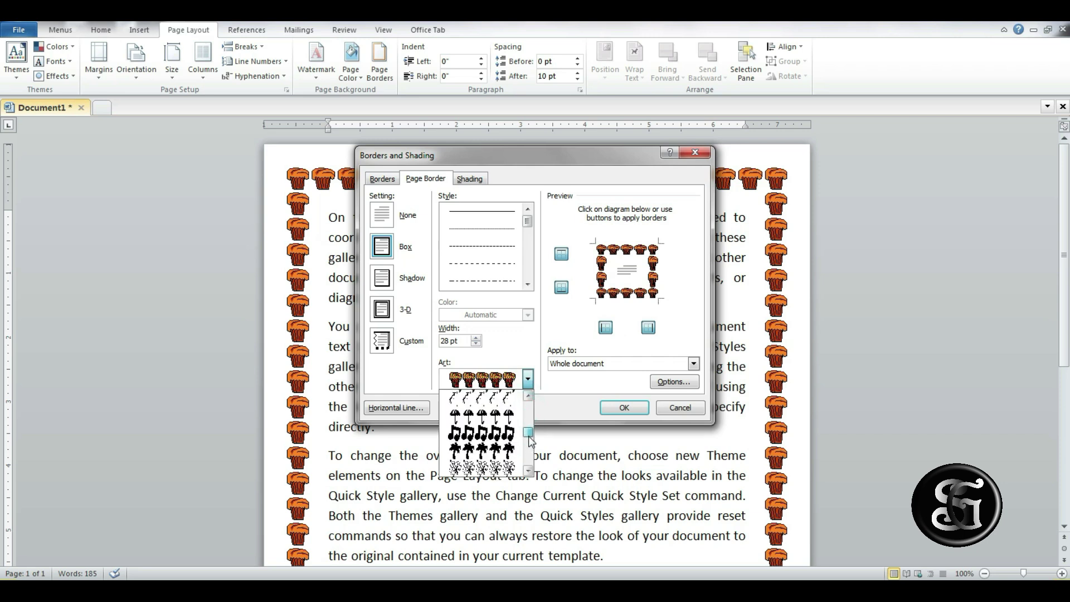
pyautogui.click(506, 433)
pyautogui.click(623, 409)
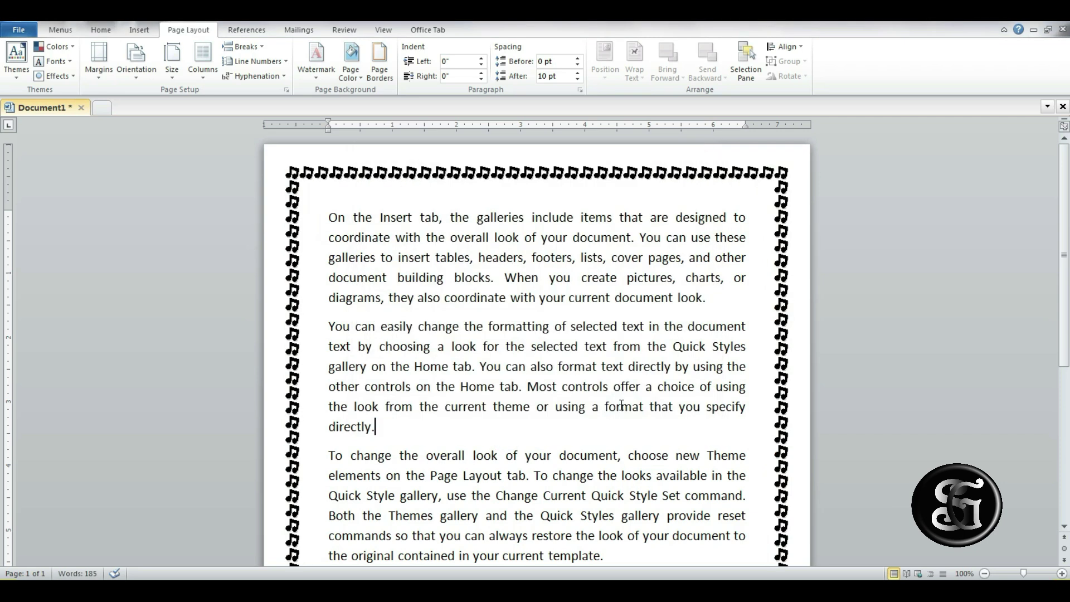
# Set the page border to None to remove the music-note border.
pyautogui.click(381, 65)
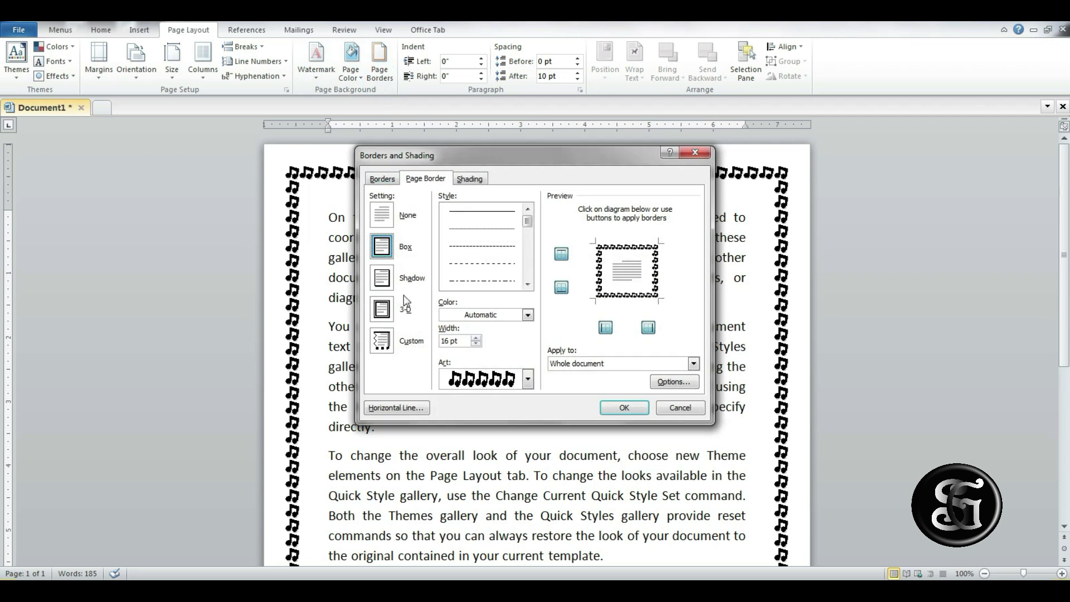
pyautogui.click(386, 216)
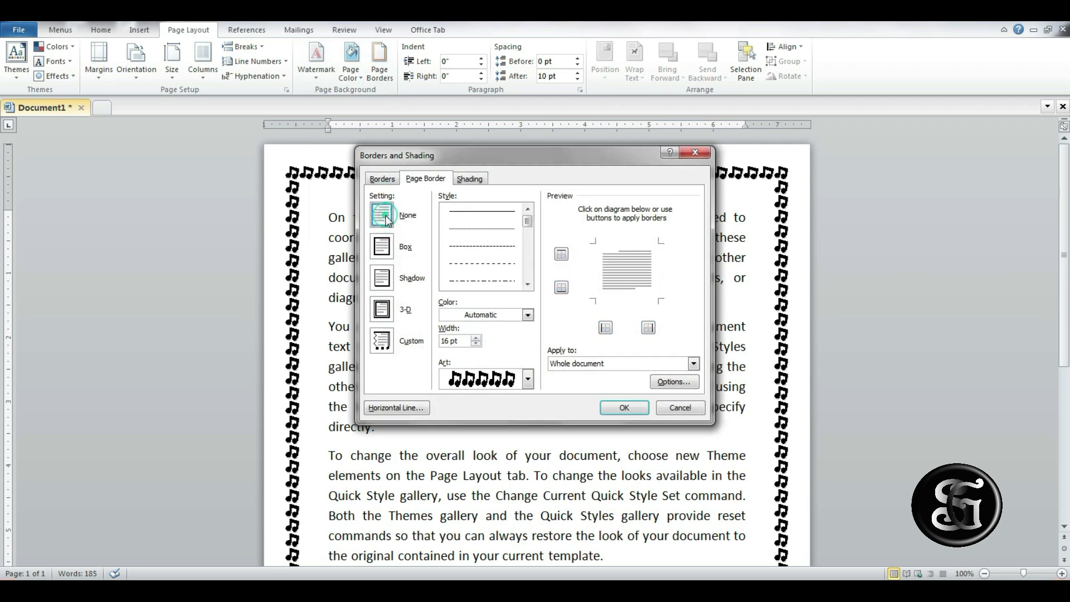
pyautogui.click(628, 412)
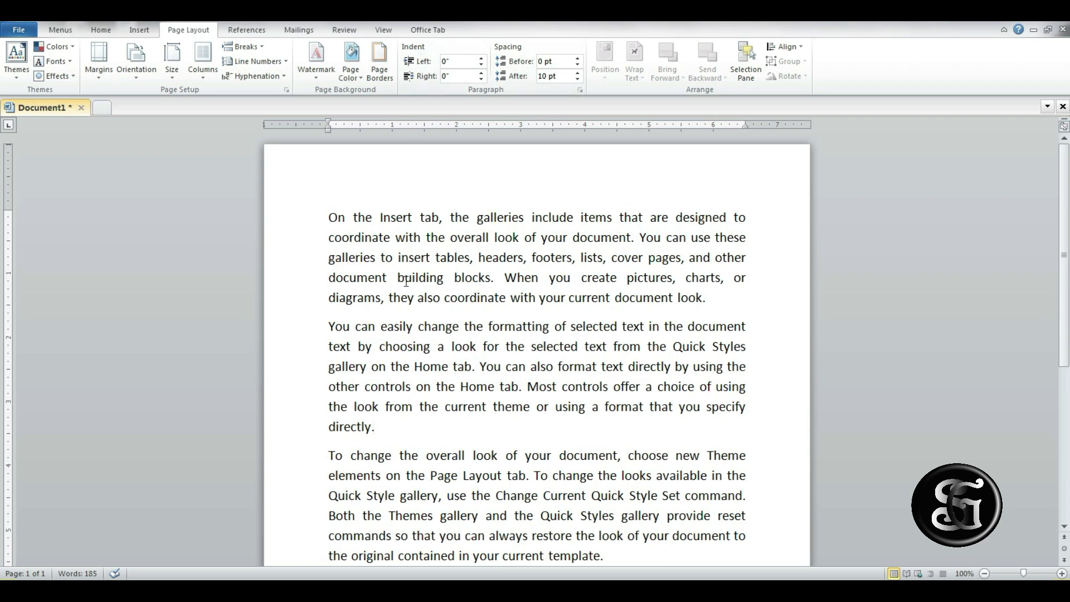
pyautogui.moveTo(330, 216); pyautogui.dragTo(703, 299)
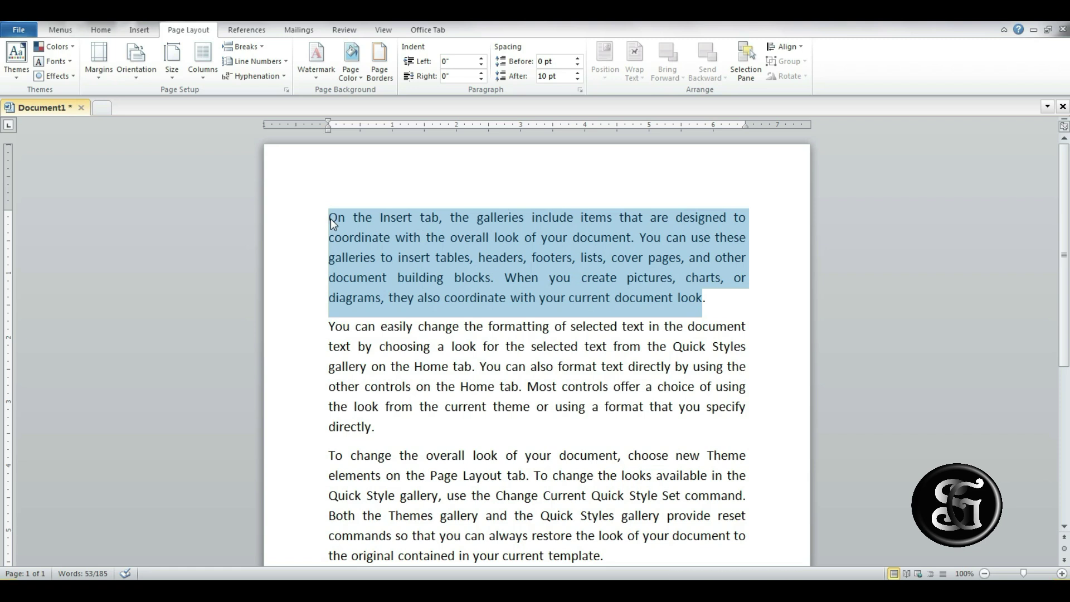
pyautogui.click(480, 57)
pyautogui.click(481, 58)
pyautogui.click(481, 58)
pyautogui.click(480, 58)
pyautogui.click(480, 58)
pyautogui.click(480, 58)
pyautogui.click(481, 58)
pyautogui.click(481, 58)
pyautogui.click(480, 58)
pyautogui.click(480, 58)
pyautogui.click(481, 58)
pyautogui.click(481, 58)
pyautogui.click(480, 58)
pyautogui.click(480, 65)
pyautogui.click(481, 65)
pyautogui.click(480, 65)
pyautogui.click(480, 65)
pyautogui.click(480, 66)
pyautogui.click(481, 65)
pyautogui.click(481, 66)
pyautogui.click(480, 65)
pyautogui.click(481, 65)
pyautogui.click(480, 66)
pyautogui.click(481, 73)
pyautogui.click(480, 73)
pyautogui.click(481, 73)
pyautogui.click(480, 73)
pyautogui.click(481, 73)
pyautogui.click(481, 73)
pyautogui.click(481, 73)
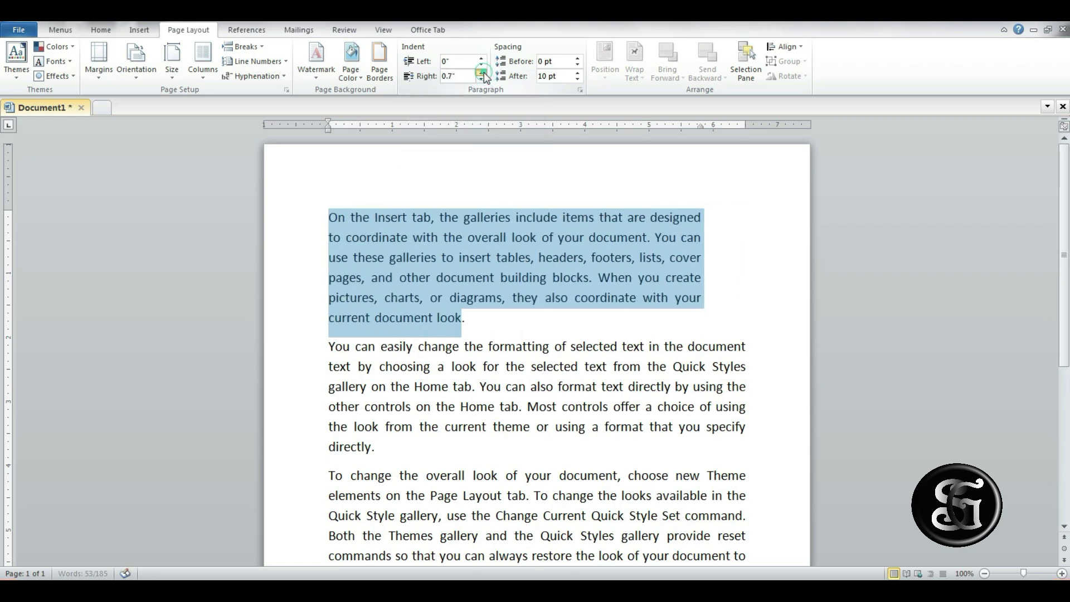
pyautogui.click(481, 73)
pyautogui.click(481, 73)
pyautogui.click(480, 73)
pyautogui.click(481, 78)
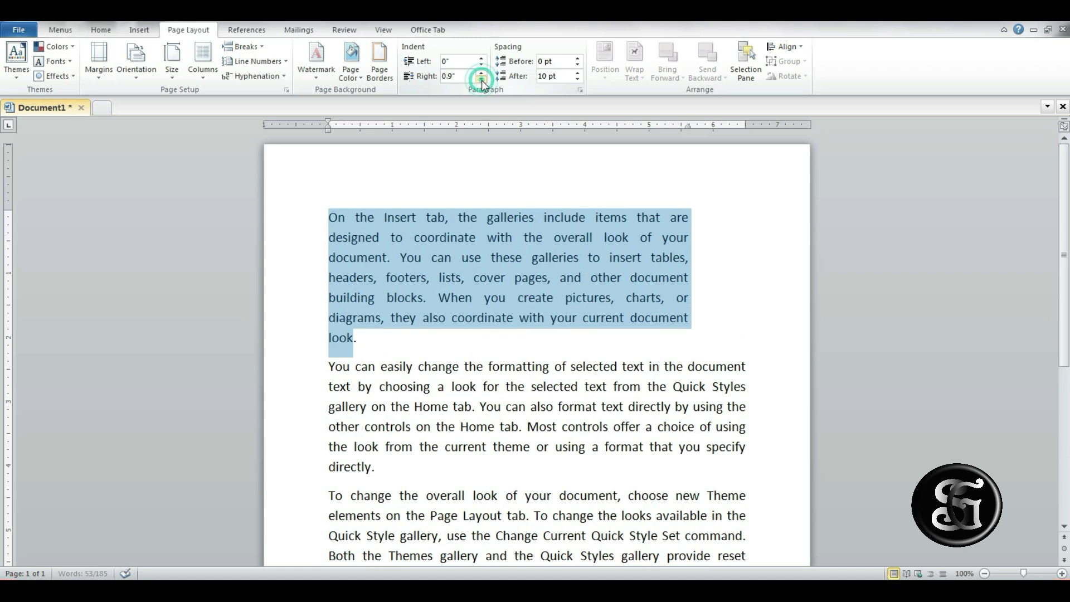
pyautogui.click(481, 78)
pyautogui.click(481, 78)
pyautogui.click(481, 78)
pyautogui.click(612, 239)
pyautogui.click(611, 217)
# Split the first paragraph into new paragraphs after 'items' and before 'overall' and 'these'.
pyautogui.press('Return')
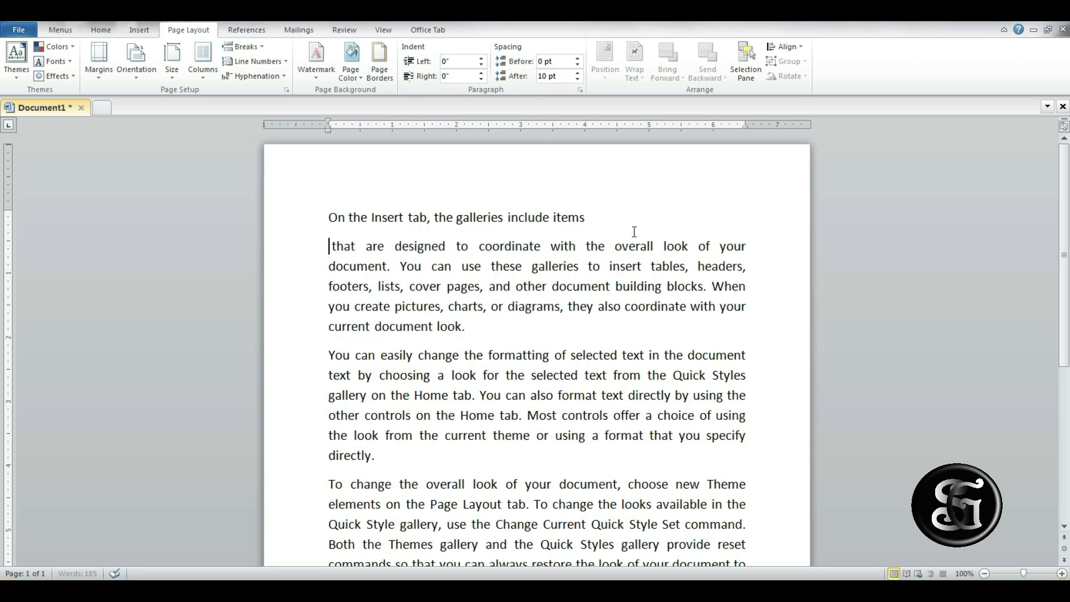
pyautogui.click(610, 246)
pyautogui.press('Return')
pyautogui.click(602, 276)
pyautogui.press('Return')
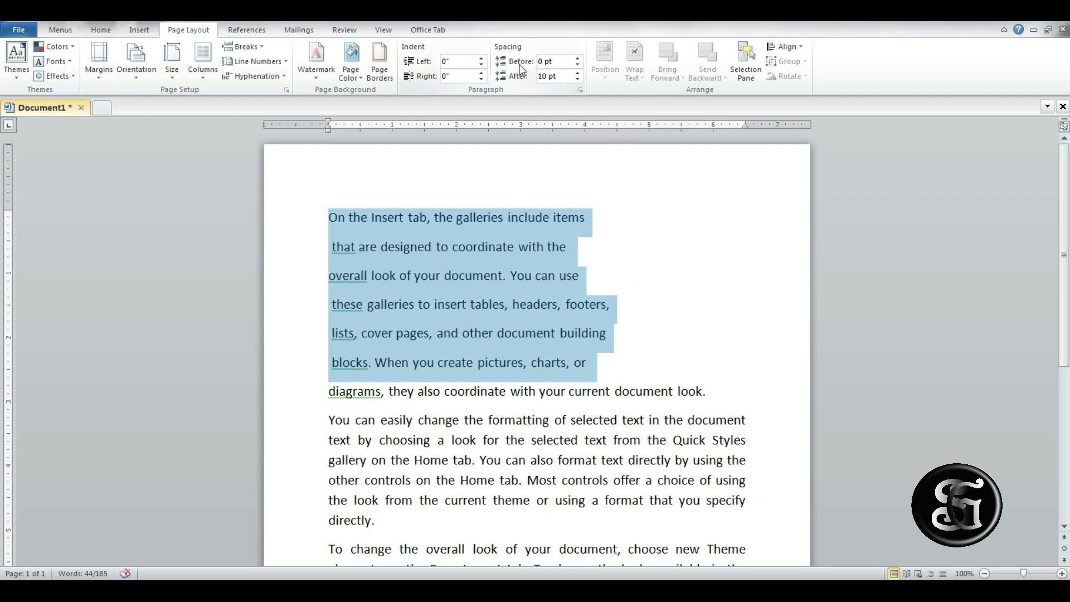
# Raise the paragraphs' Spacing Before to 48 pt, then reduce it back down.
pyautogui.click(577, 58)
pyautogui.click(577, 58)
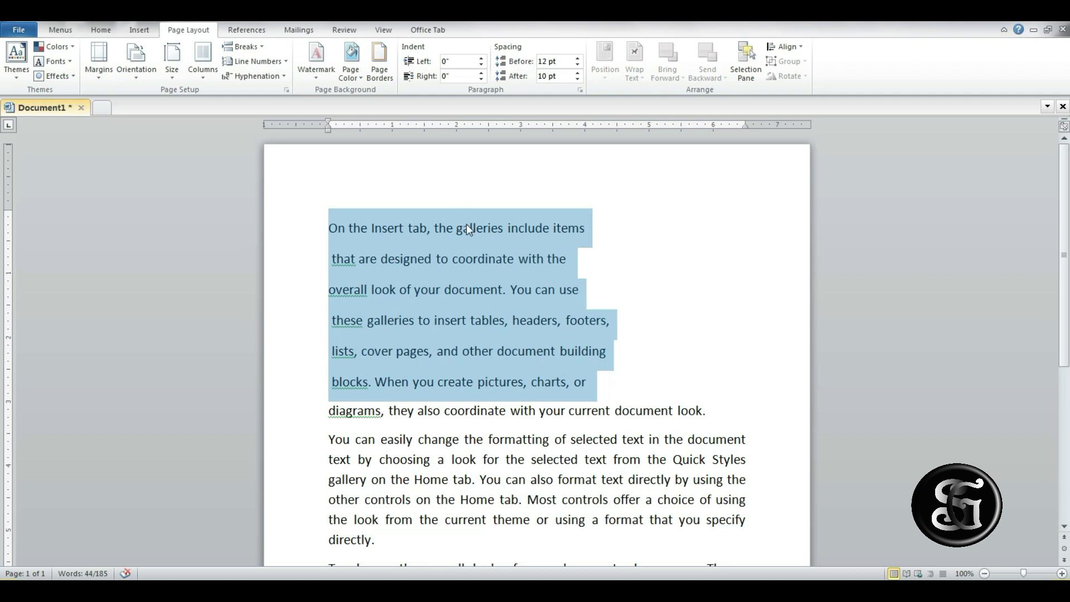
pyautogui.click(577, 58)
pyautogui.click(578, 58)
pyautogui.click(578, 58)
pyautogui.click(577, 58)
pyautogui.click(578, 58)
pyautogui.click(578, 58)
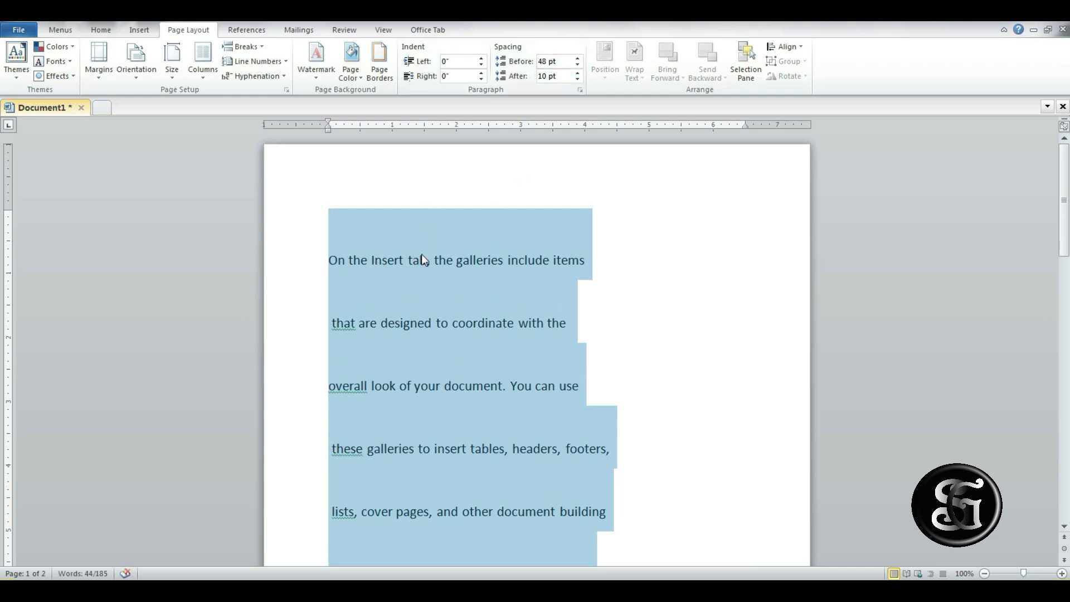
pyautogui.click(578, 65)
pyautogui.click(578, 65)
pyautogui.click(577, 65)
pyautogui.click(578, 65)
pyautogui.click(577, 65)
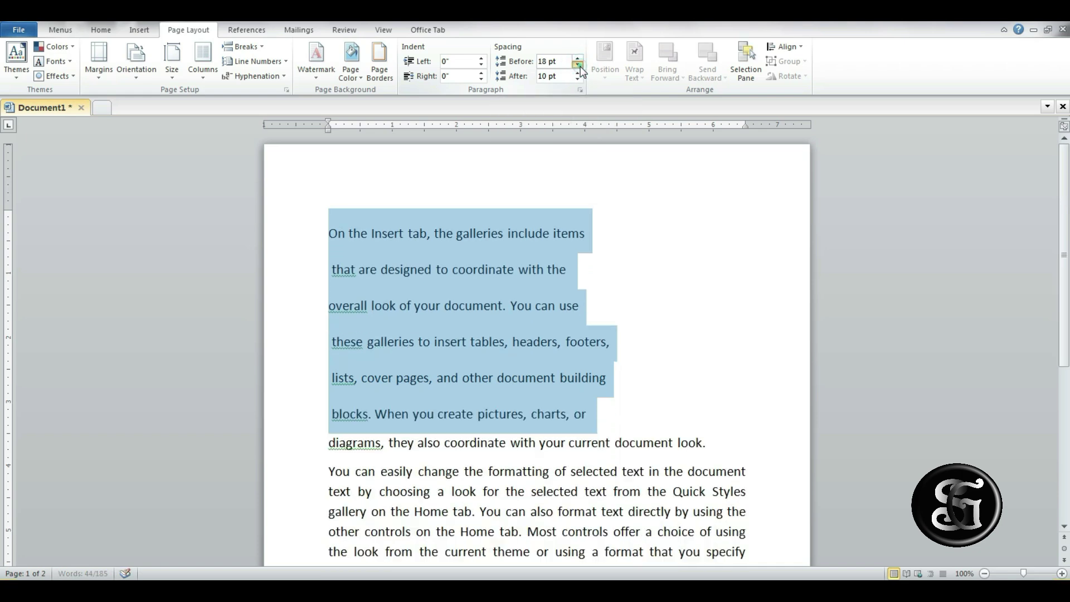
pyautogui.click(578, 65)
pyautogui.click(577, 65)
pyautogui.click(578, 65)
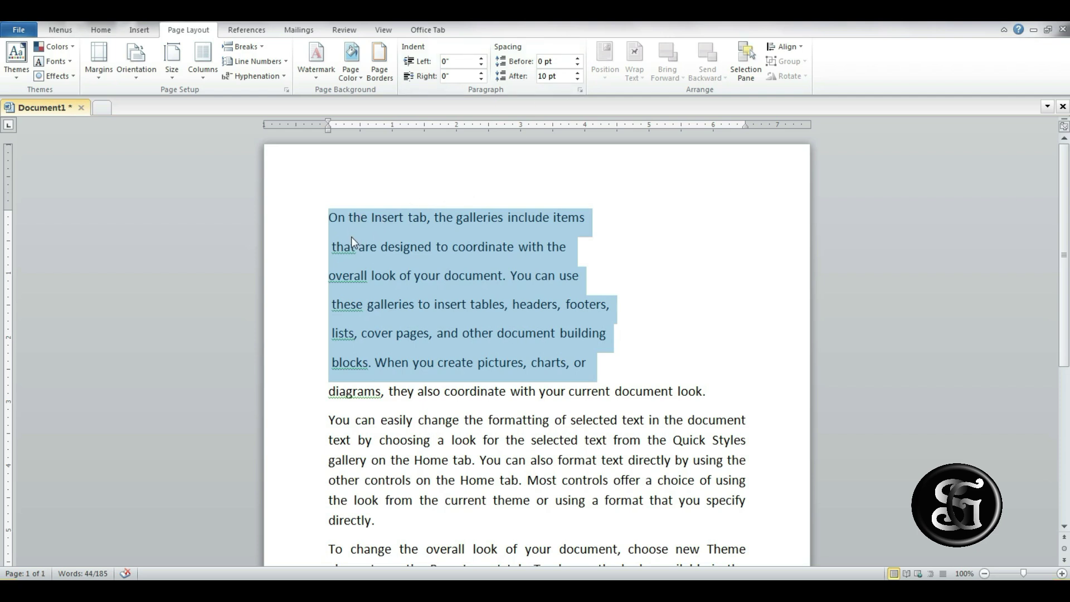
# Increase the paragraphs' Spacing After, then reset it to 0 pt.
pyautogui.click(577, 73)
pyautogui.click(578, 73)
pyautogui.click(578, 73)
pyautogui.click(578, 73)
pyautogui.click(578, 73)
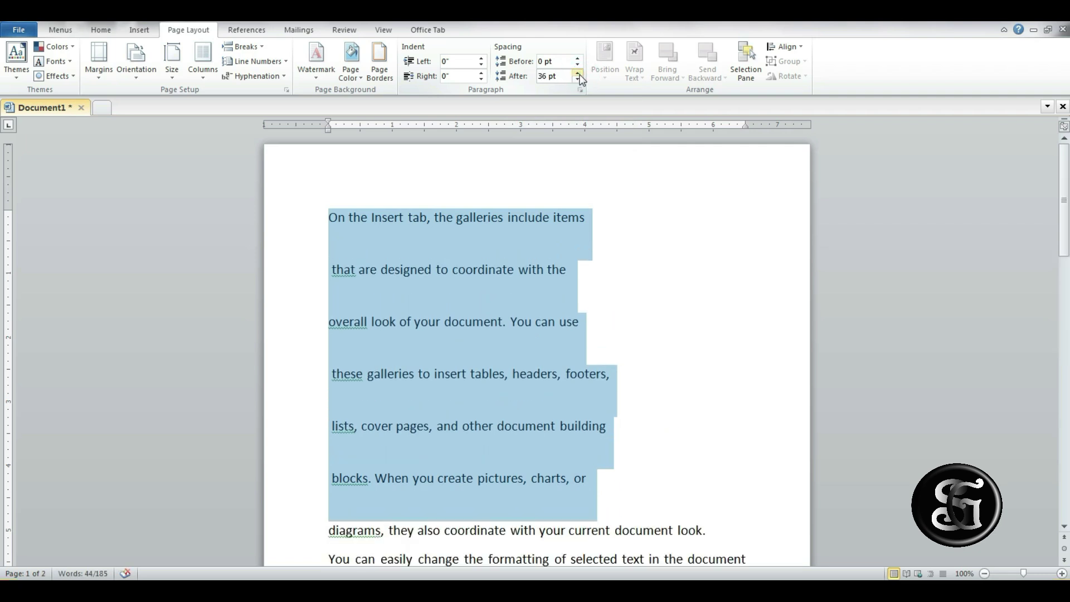
pyautogui.click(578, 81)
pyautogui.click(578, 81)
pyautogui.click(578, 81)
pyautogui.click(578, 81)
pyautogui.click(578, 81)
pyautogui.click(578, 79)
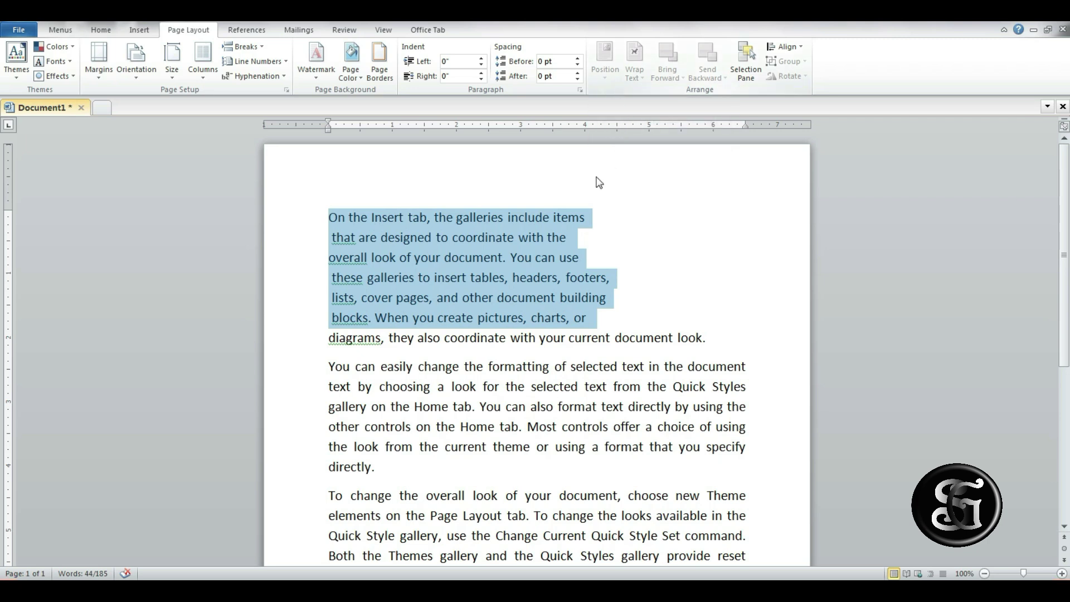
# Select and delete the whole 'On the Insert tab' paragraph.
pyautogui.click(613, 273)
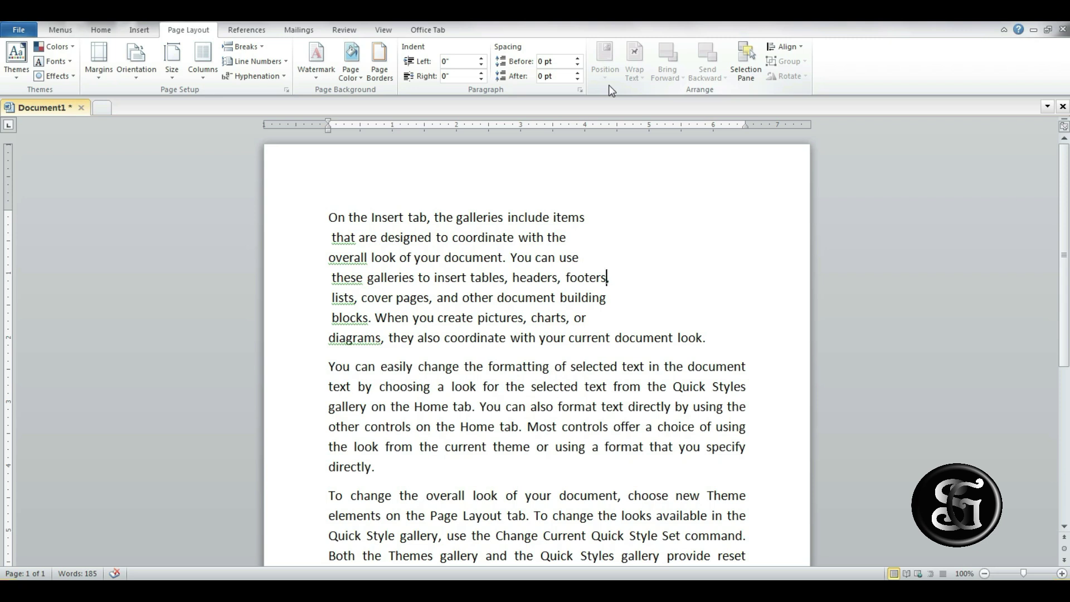
pyautogui.tripleClick(540, 207)
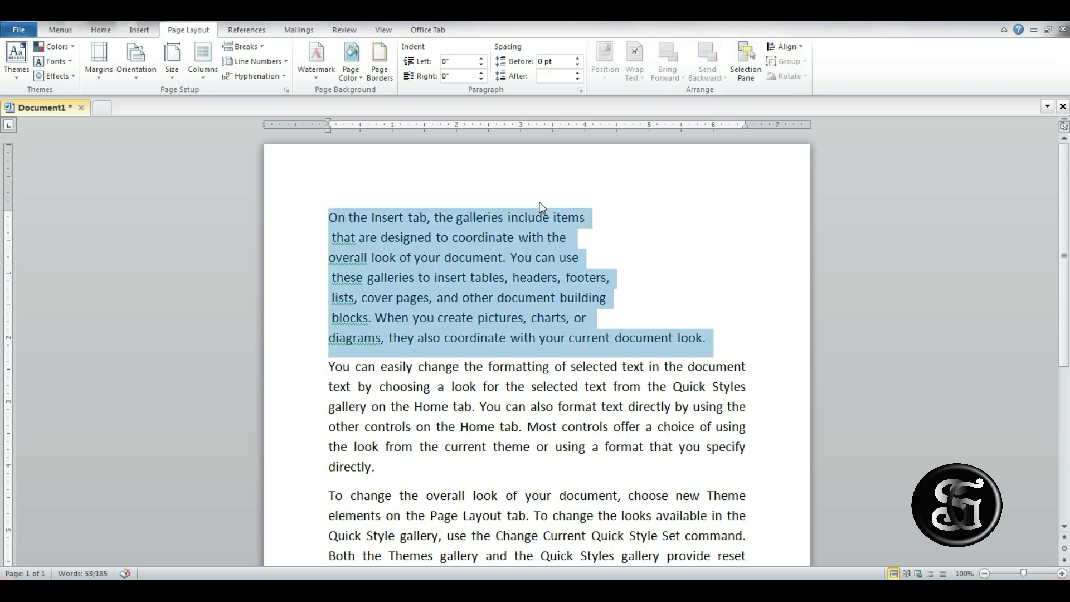
pyautogui.press('Delete')
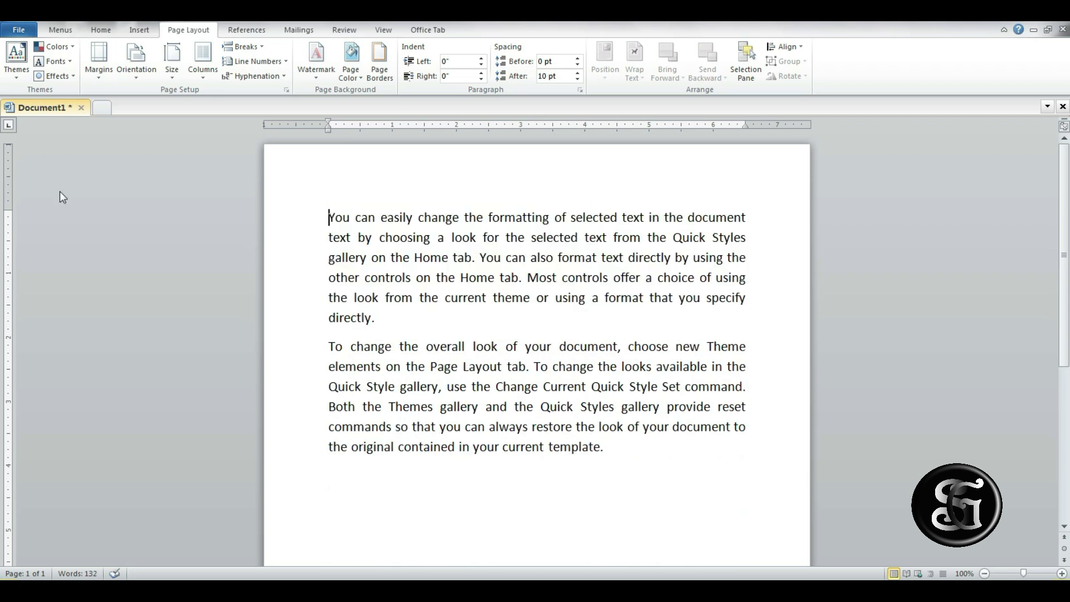
# Draw a rectangle shape near the top left of the page.
pyautogui.click(145, 33)
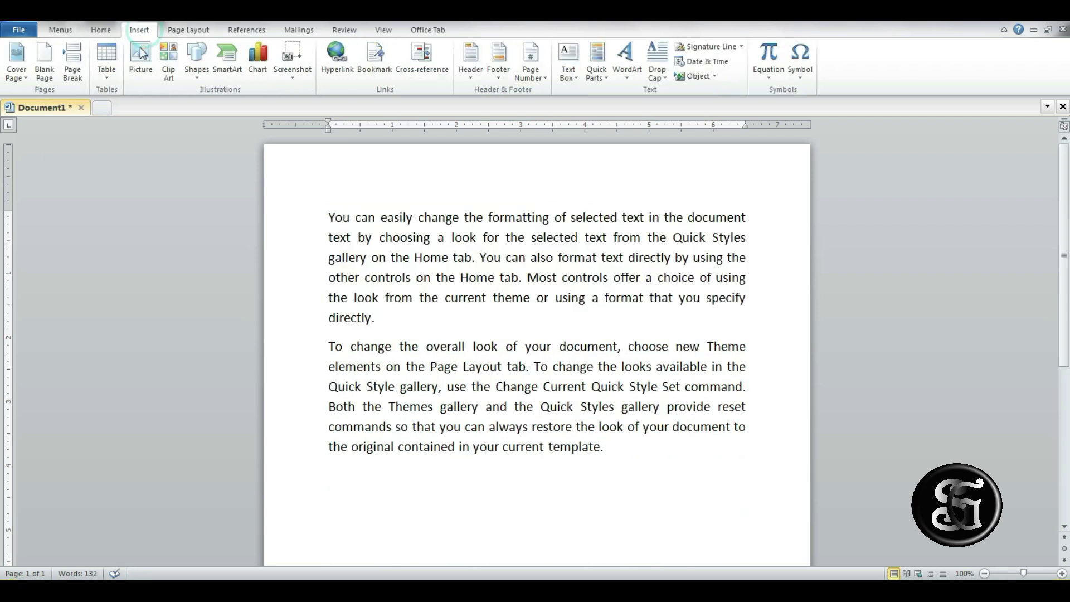
pyautogui.click(196, 64)
pyautogui.click(230, 103)
pyautogui.moveTo(291, 173); pyautogui.dragTo(411, 309)
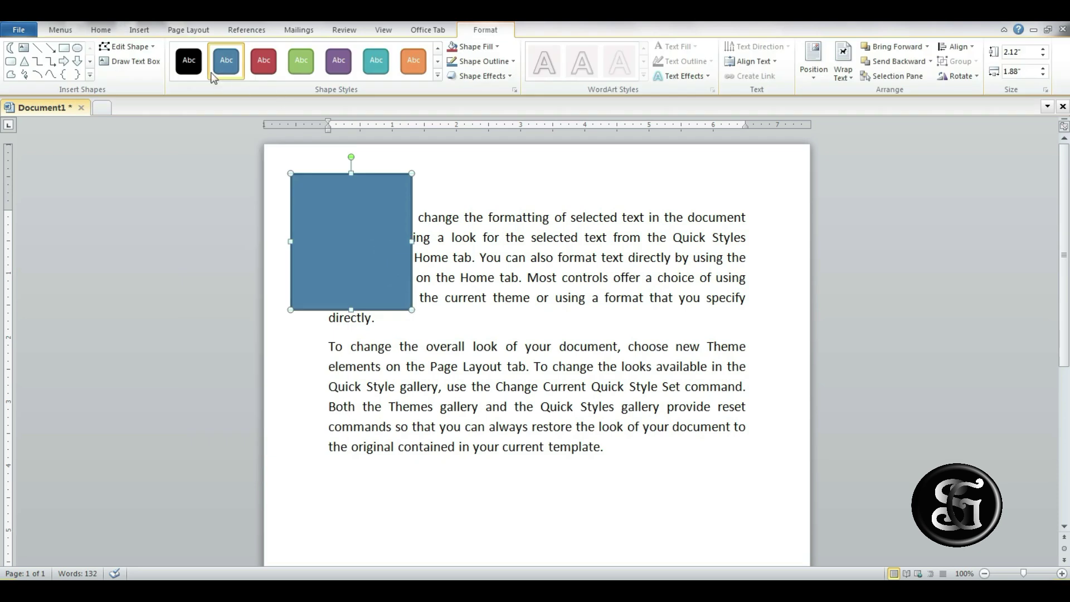
# Position the rectangle at Top Left with Square text wrapping.
pyautogui.click(181, 33)
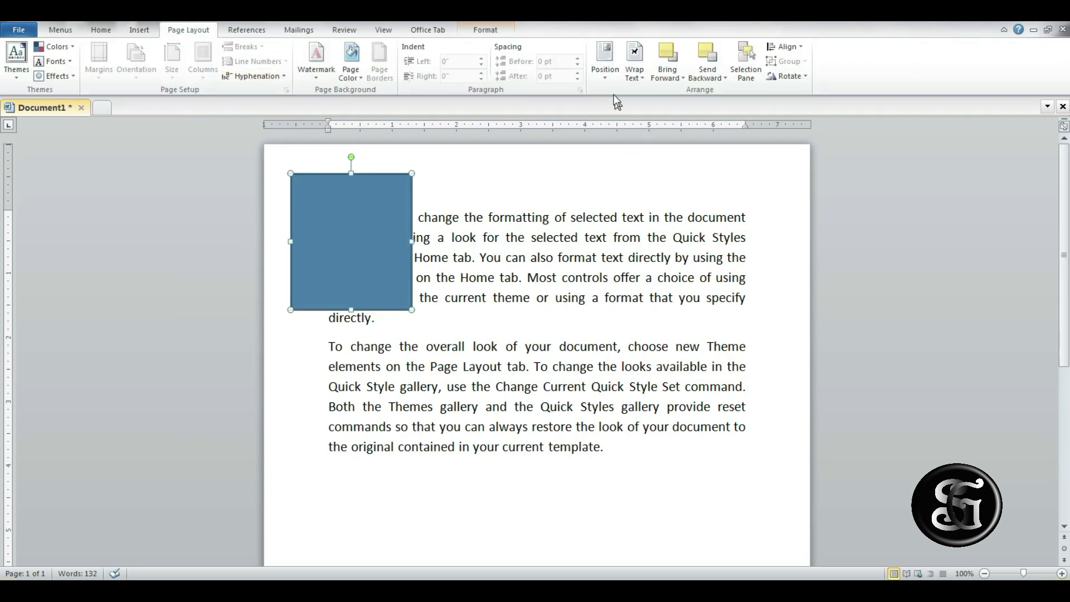
pyautogui.click(607, 78)
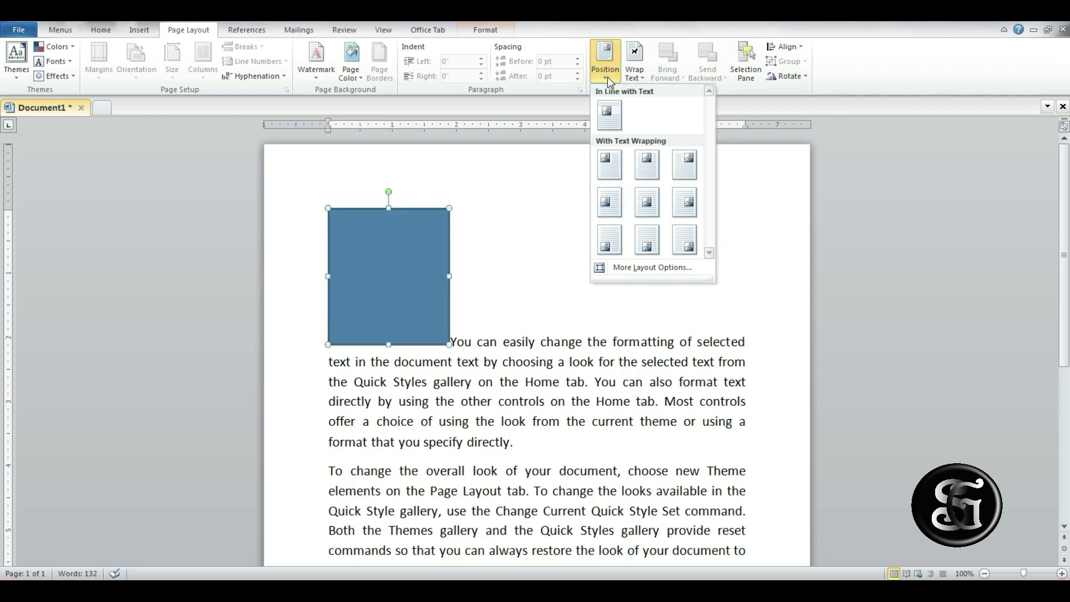
pyautogui.click(608, 170)
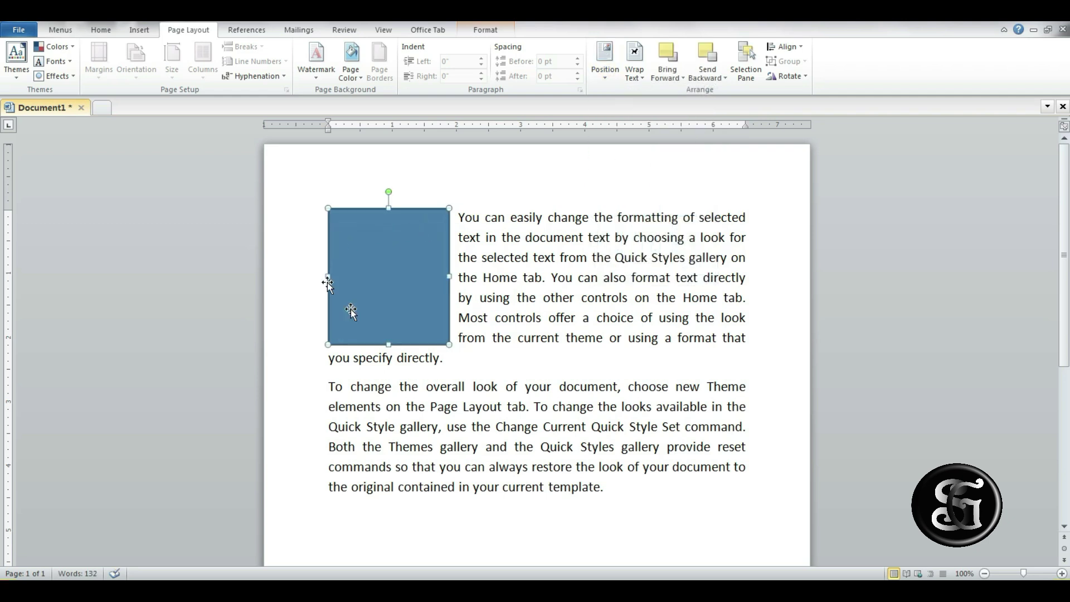
pyautogui.click(605, 82)
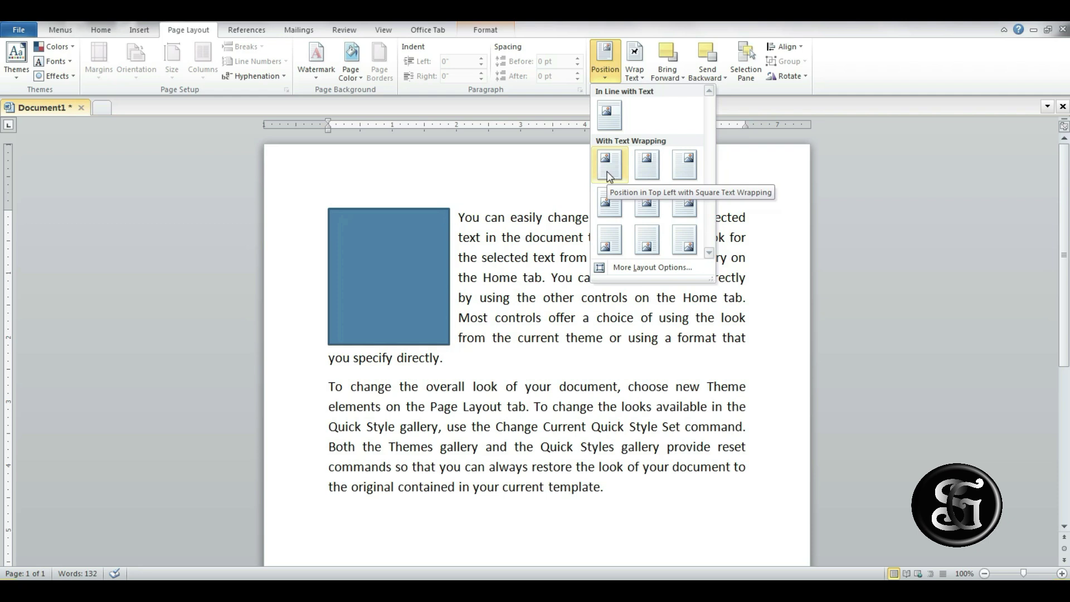
pyautogui.click(607, 172)
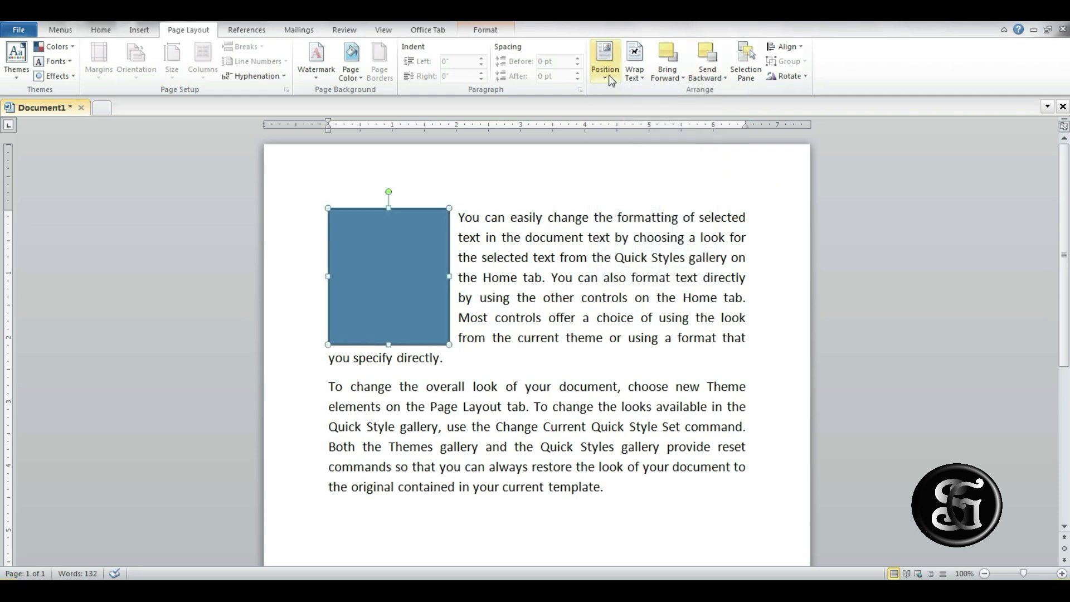
# Set the rectangle to In Line with Text, then back to Square wrapping, and select the blue square.
pyautogui.click(645, 85)
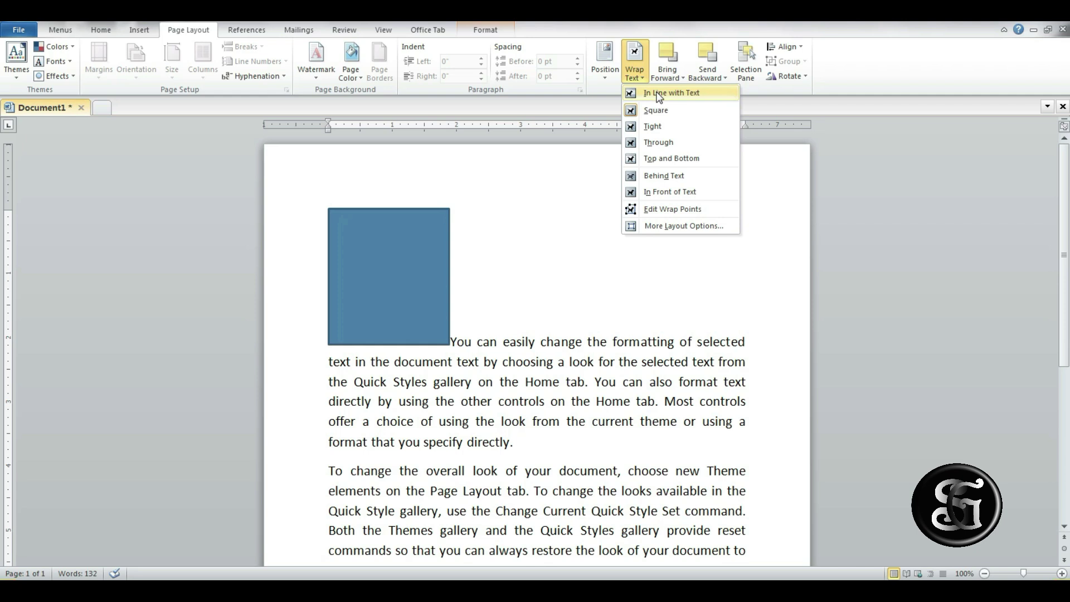
pyautogui.click(659, 94)
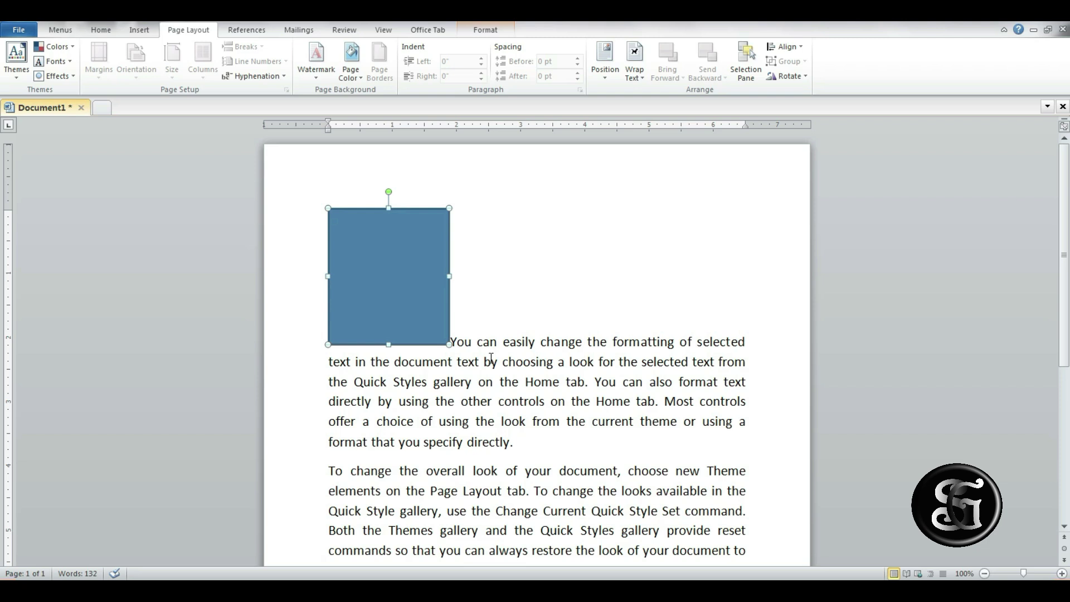
pyautogui.click(640, 76)
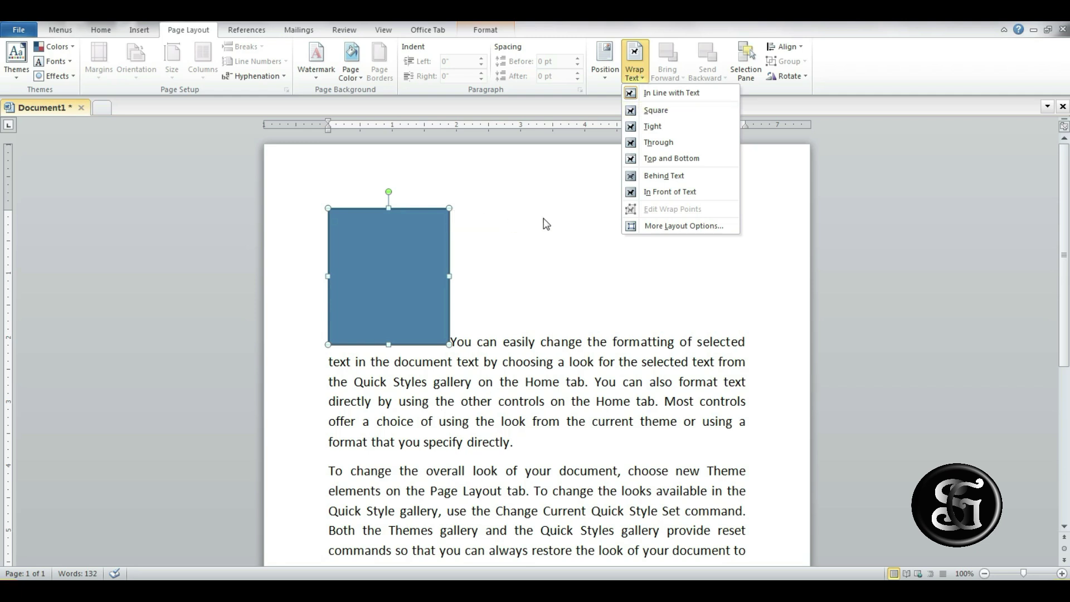
pyautogui.click(671, 117)
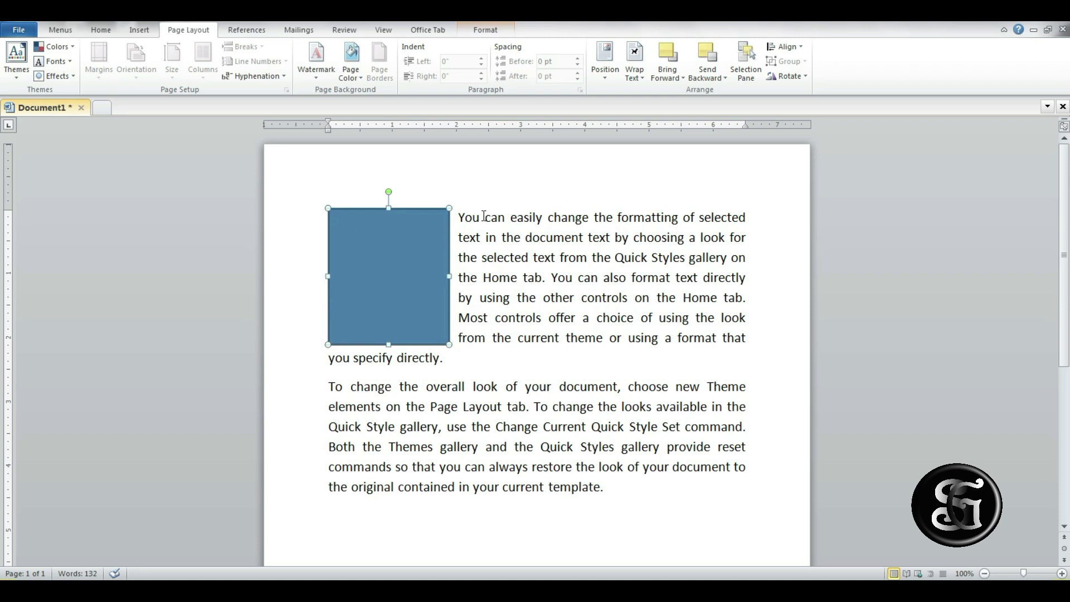
pyautogui.click(635, 70)
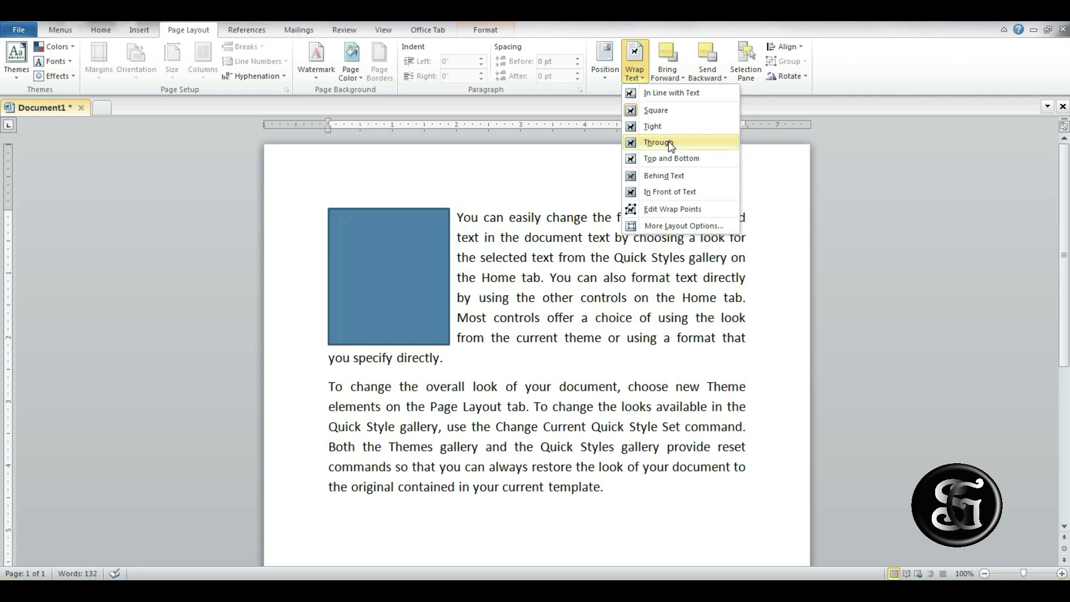
pyautogui.click(396, 264)
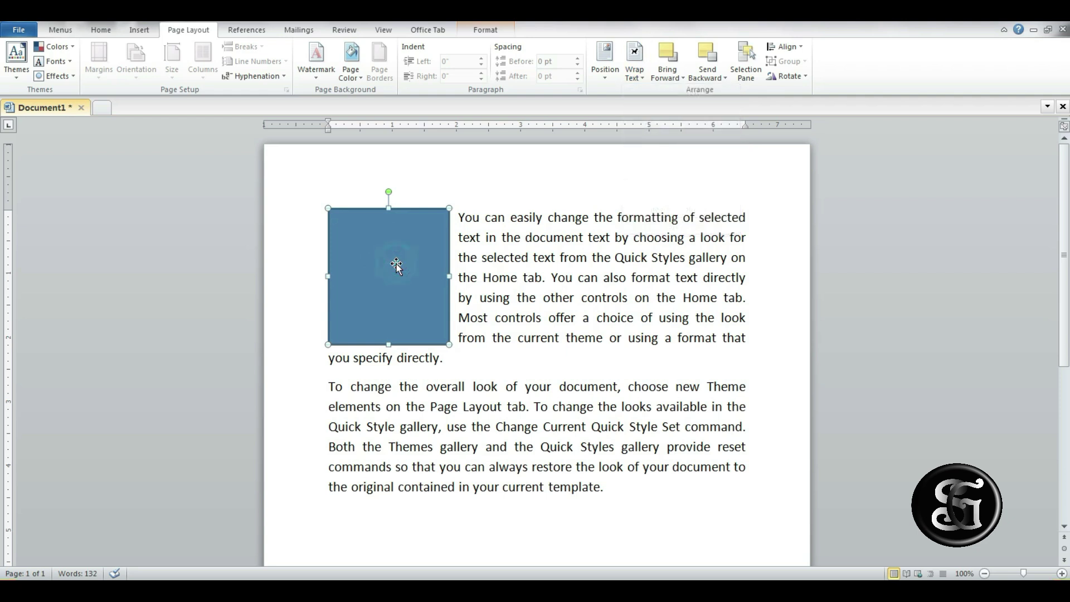
# Insert the Penguins picture, shrink it to about half width, and place it between 'You' and 'can'.
pyautogui.click(136, 63)
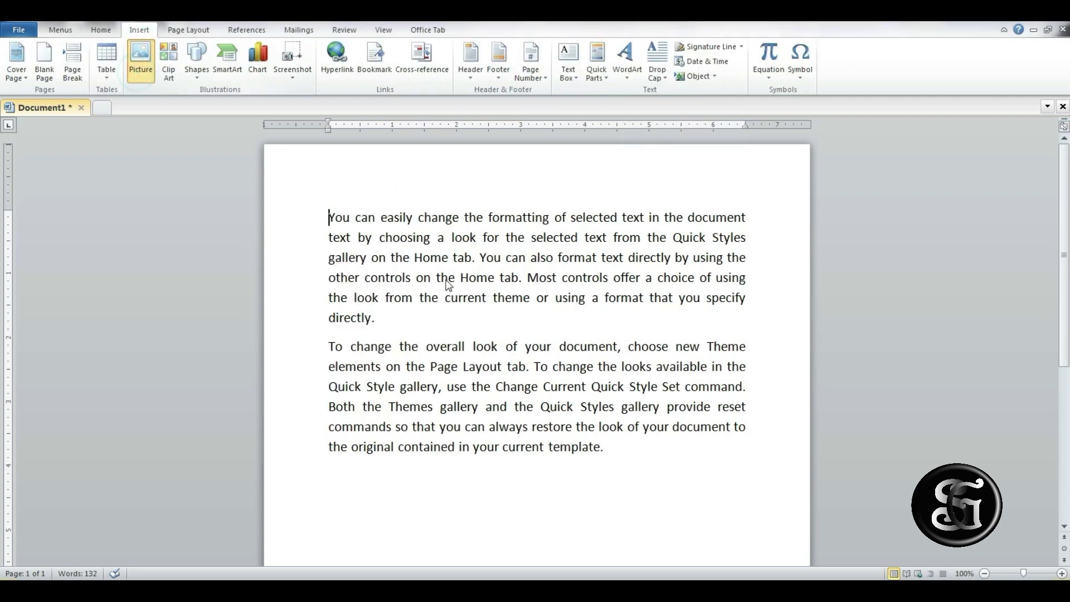
pyautogui.click(238, 199)
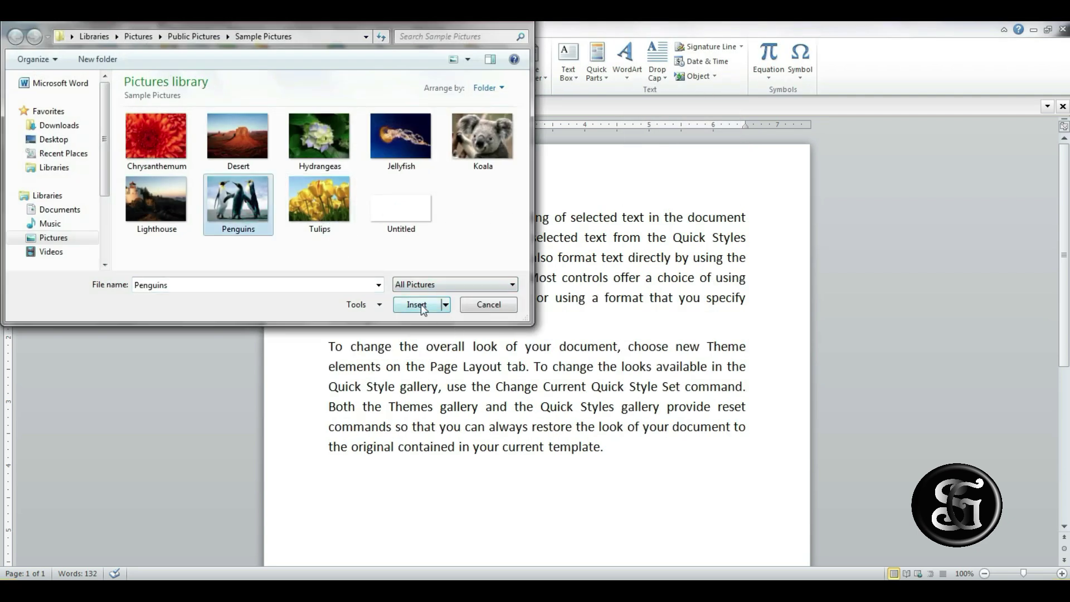
pyautogui.click(420, 304)
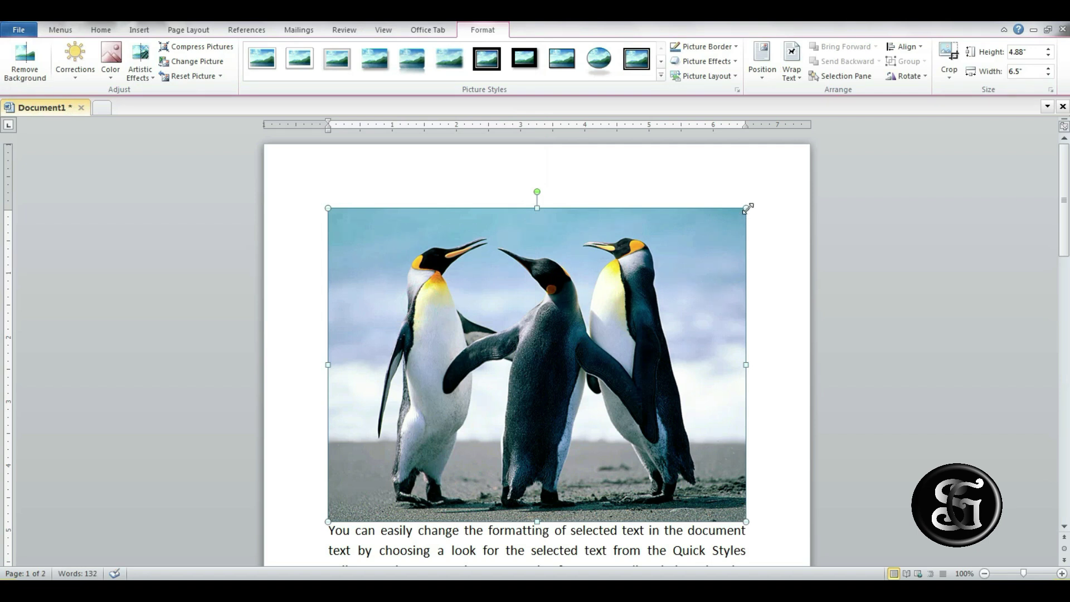
pyautogui.moveTo(747, 207); pyautogui.dragTo(540, 363)
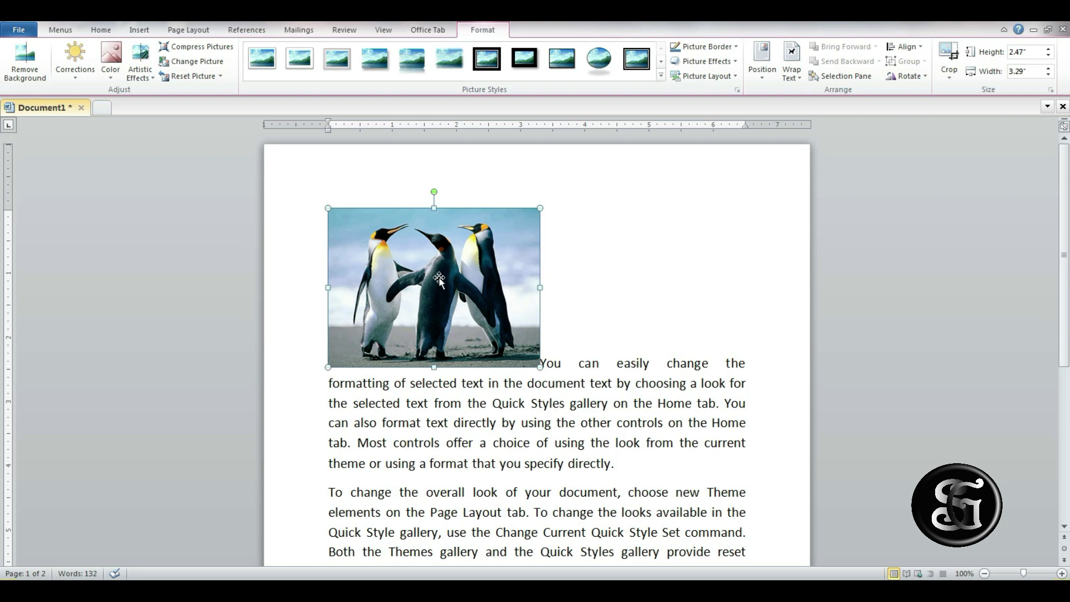
pyautogui.moveTo(439, 279)
pyautogui.mouseDown()
pyautogui.moveTo(544, 286)
pyautogui.moveTo(531, 295)
pyautogui.mouseUp()
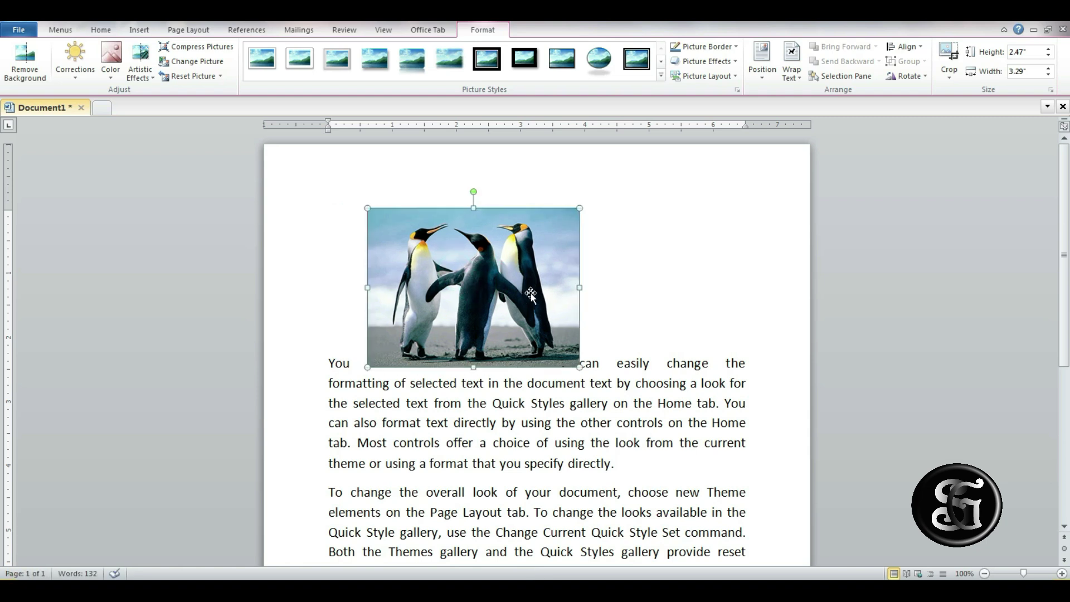
pyautogui.moveTo(468, 277); pyautogui.dragTo(609, 283)
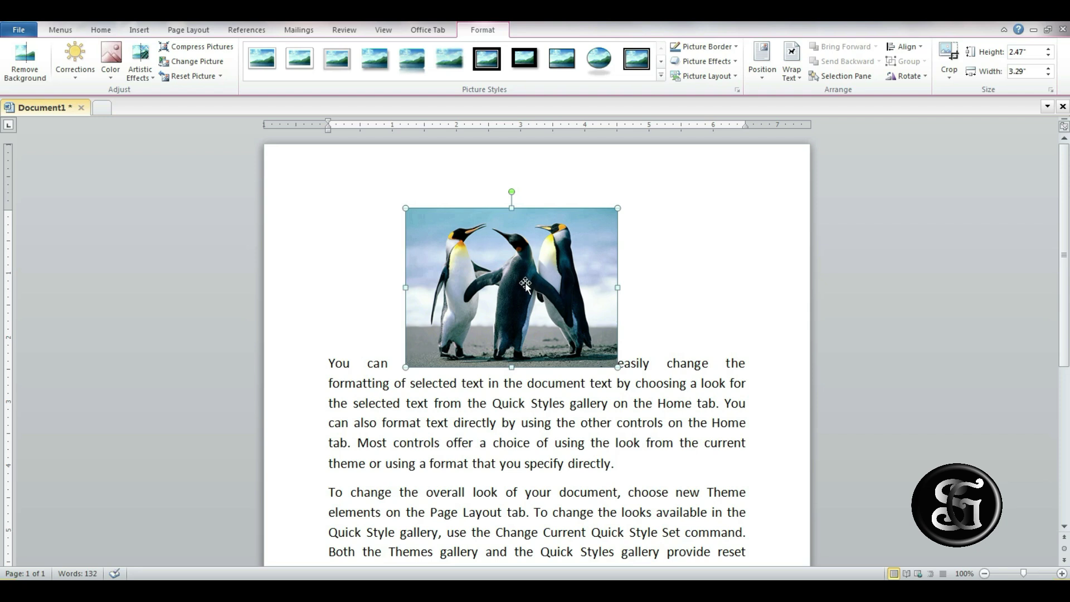
pyautogui.moveTo(525, 284); pyautogui.dragTo(334, 295)
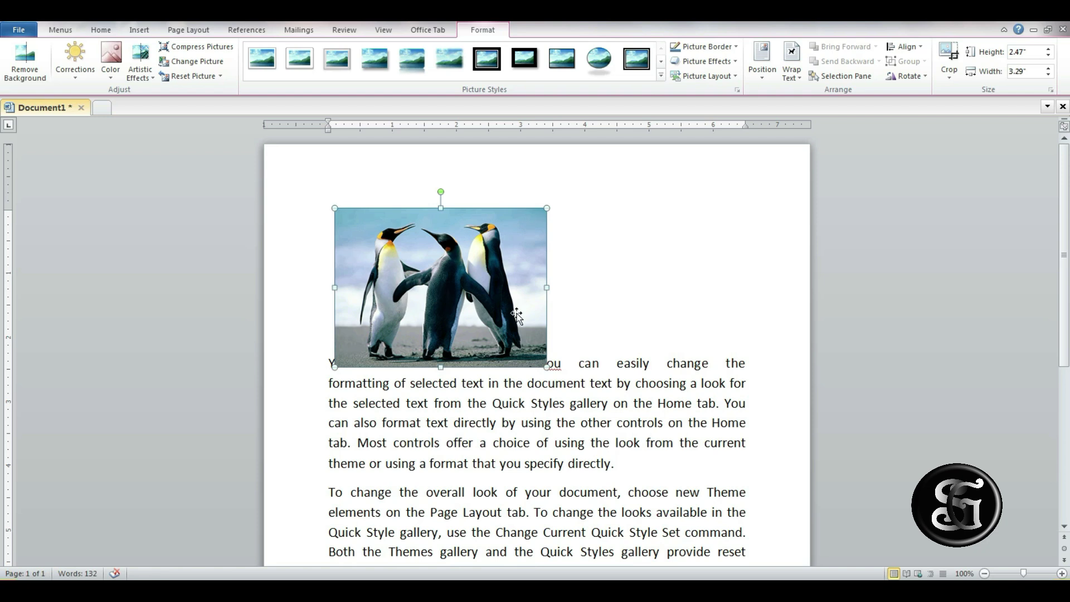
# Try Square wrapping on the penguin picture, then set it to Top and Bottom at the left margin.
pyautogui.click(796, 72)
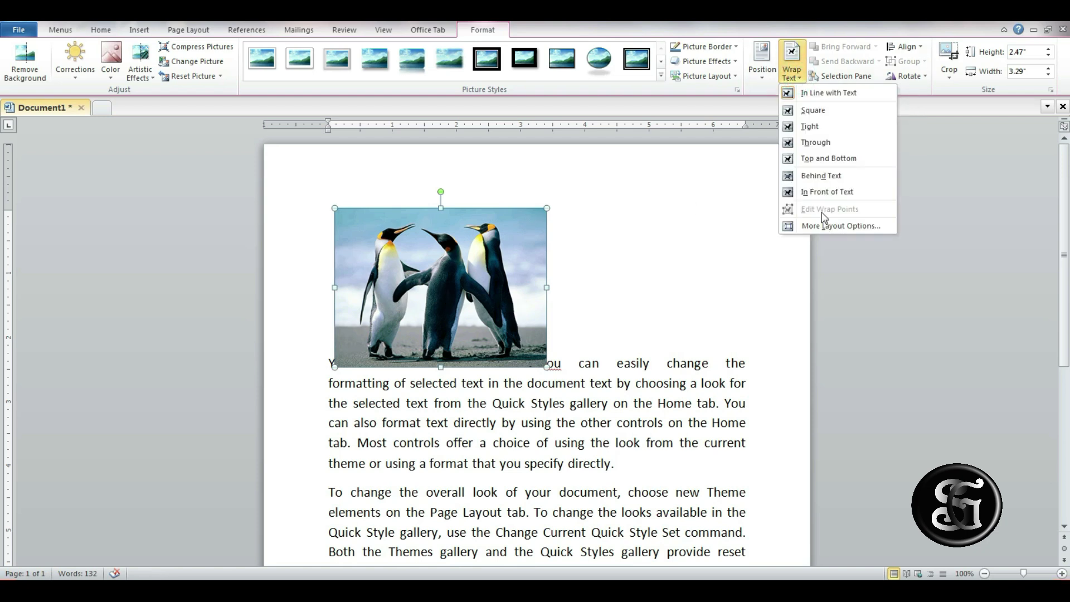
pyautogui.click(814, 140)
pyautogui.moveTo(444, 289); pyautogui.dragTo(665, 290)
pyautogui.click(798, 79)
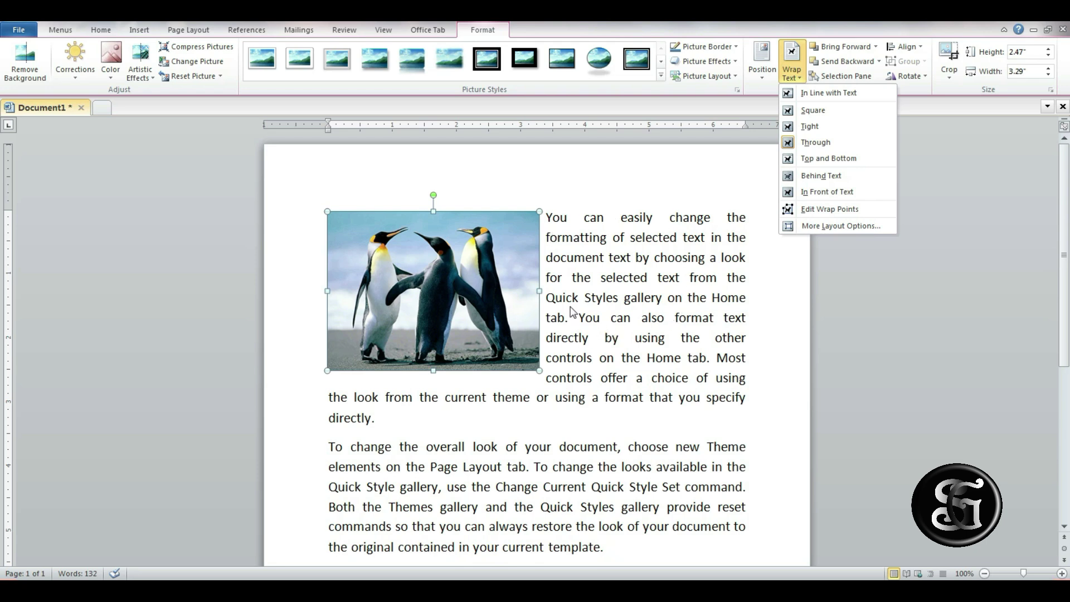
pyautogui.click(817, 164)
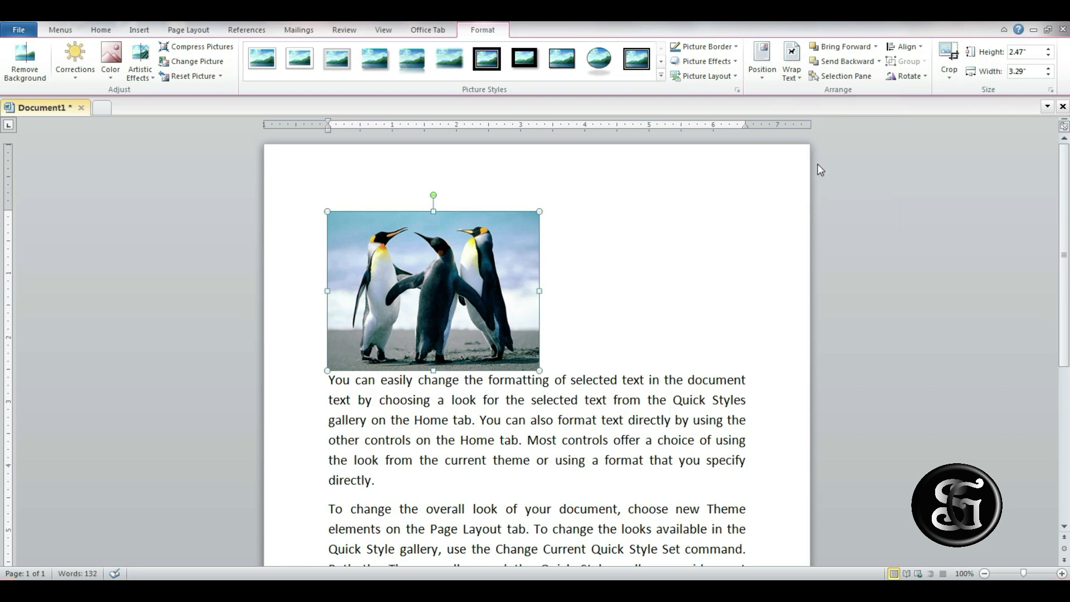
# Set the penguin picture's wrapping to Behind Text, then bring up the wrapping choices again.
pyautogui.click(791, 62)
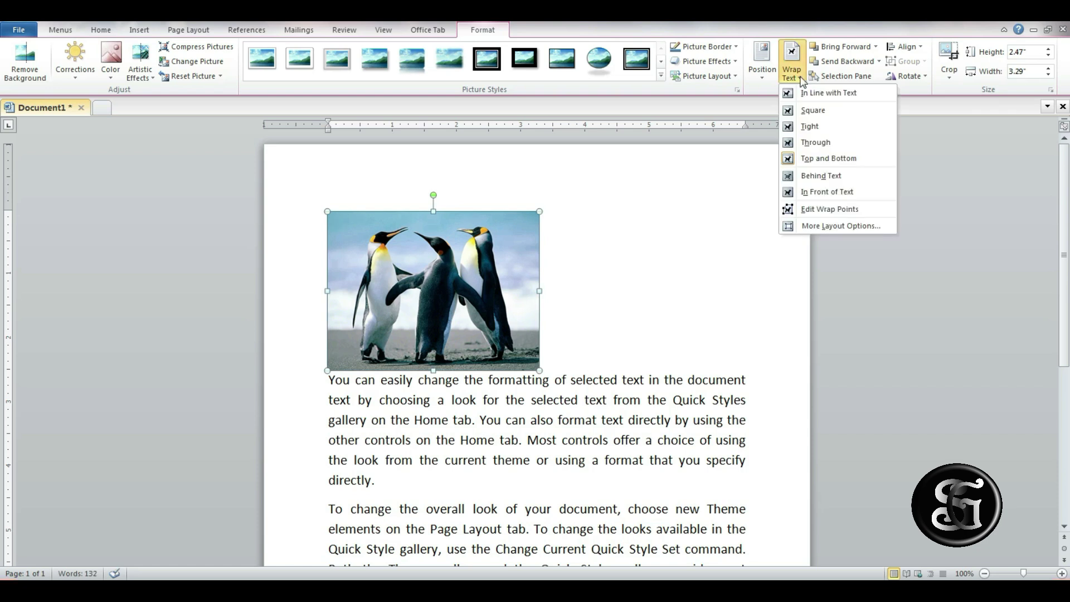
pyautogui.click(814, 176)
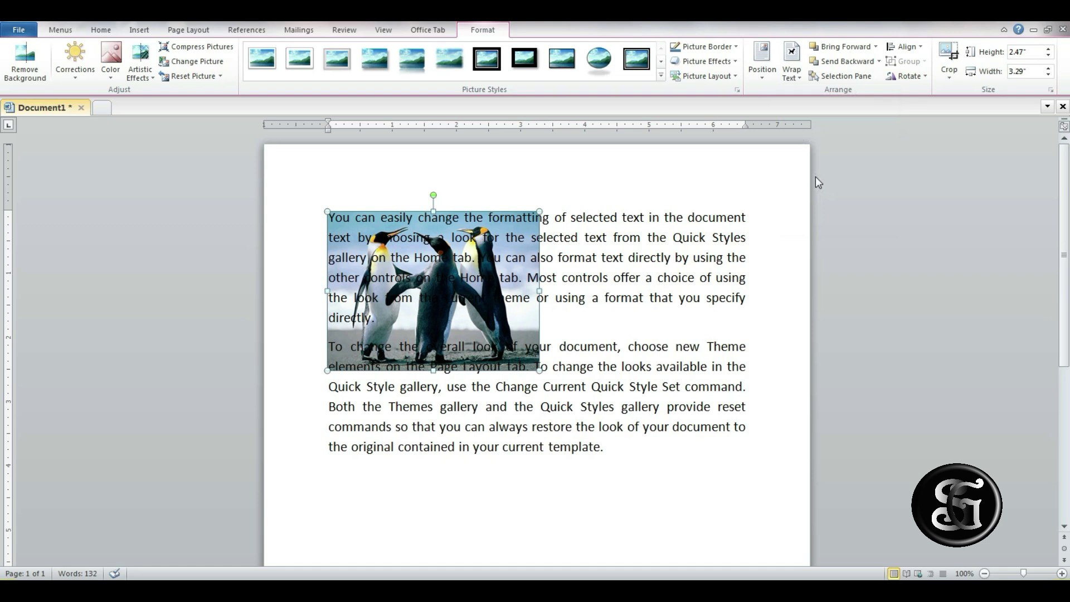
pyautogui.click(801, 75)
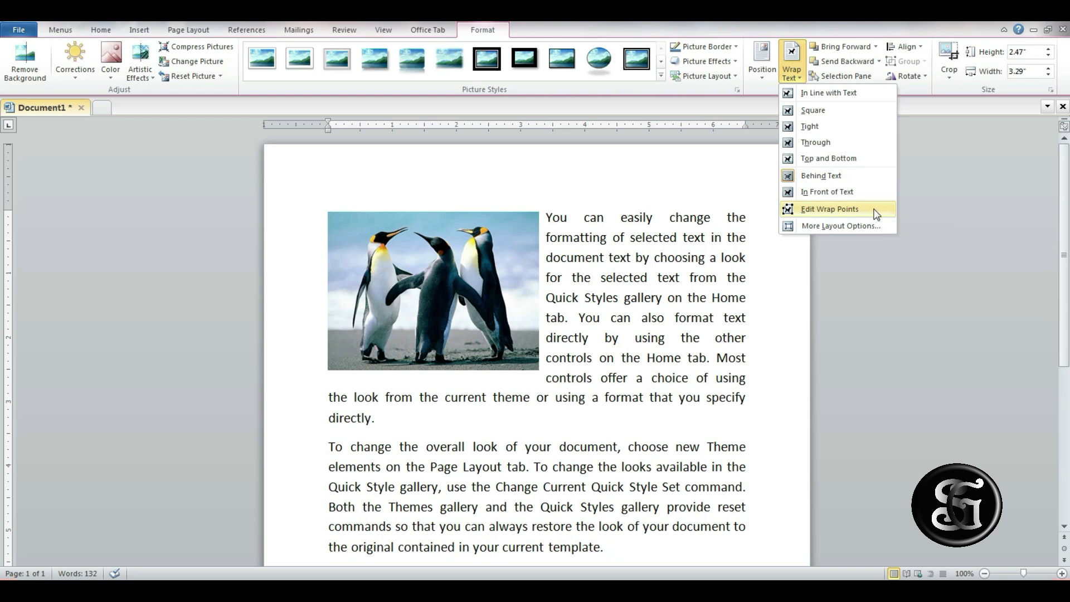
# Drag the penguin picture's bottom-right wrap points into a diagonal, then finish editing wrap points.
pyautogui.click(877, 215)
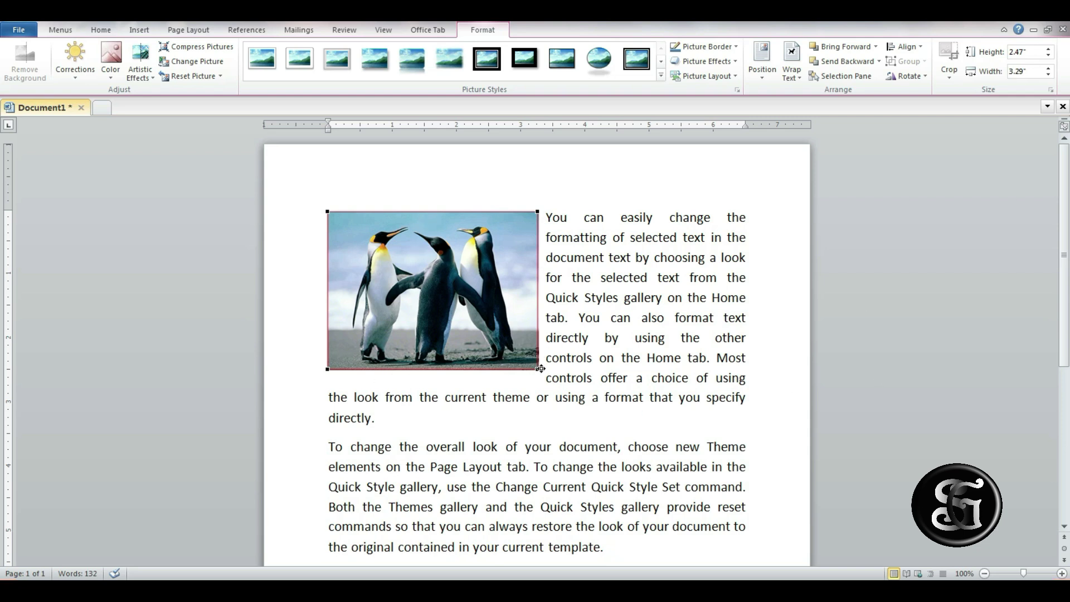
pyautogui.moveTo(536, 368); pyautogui.dragTo(480, 316)
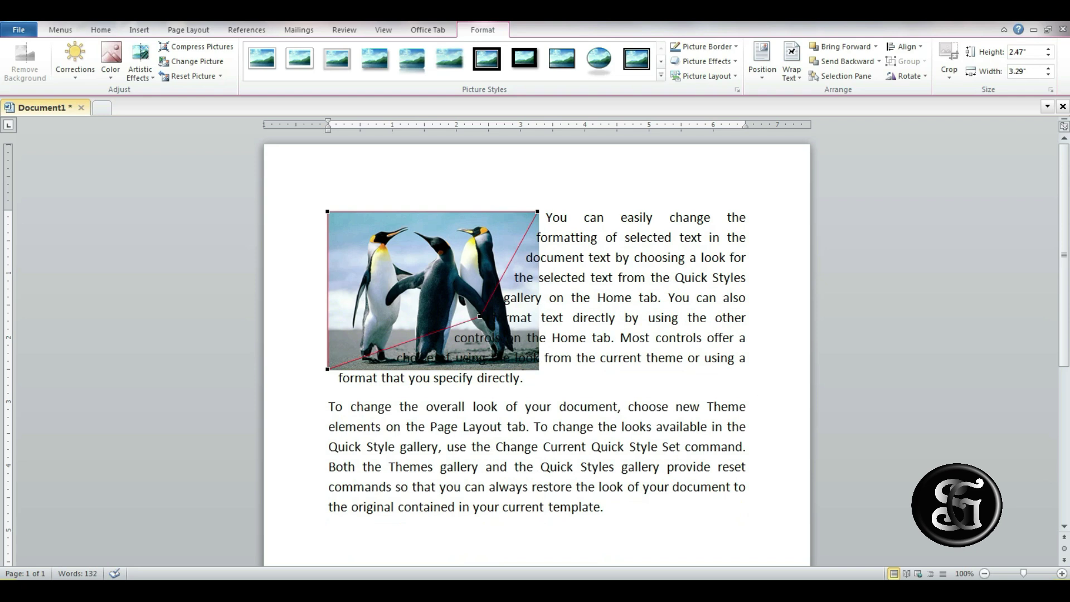
pyautogui.moveTo(479, 316); pyautogui.dragTo(388, 244)
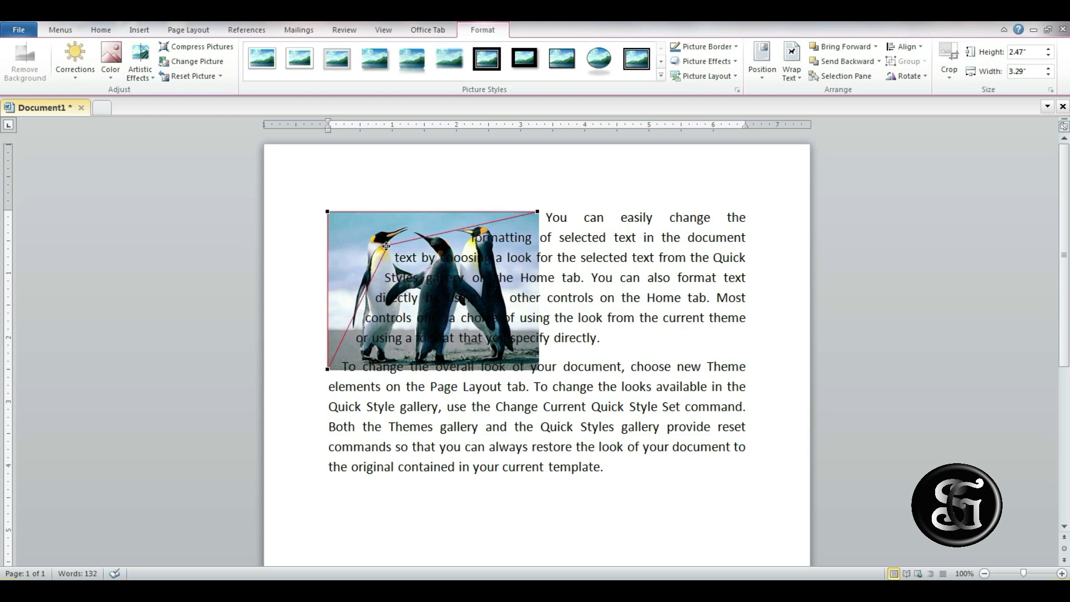
pyautogui.moveTo(388, 244); pyautogui.dragTo(465, 305)
pyautogui.click(791, 70)
pyautogui.click(814, 110)
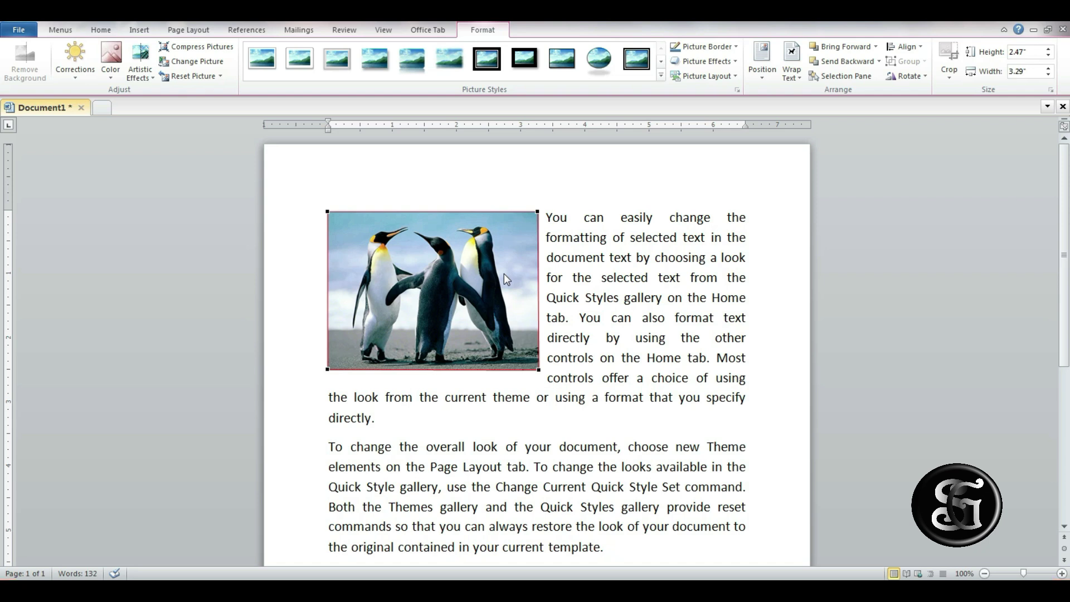
# Insert the Koala picture, shrink it to 4.13 inches wide, and set Through text wrapping.
pyautogui.click(518, 245)
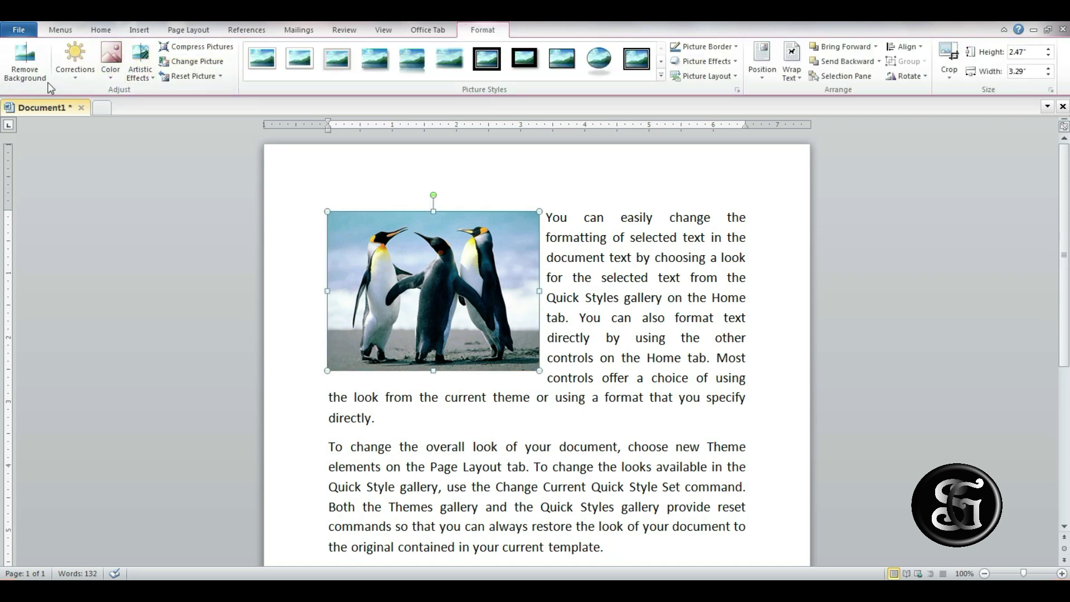
pyautogui.click(139, 30)
pyautogui.click(139, 61)
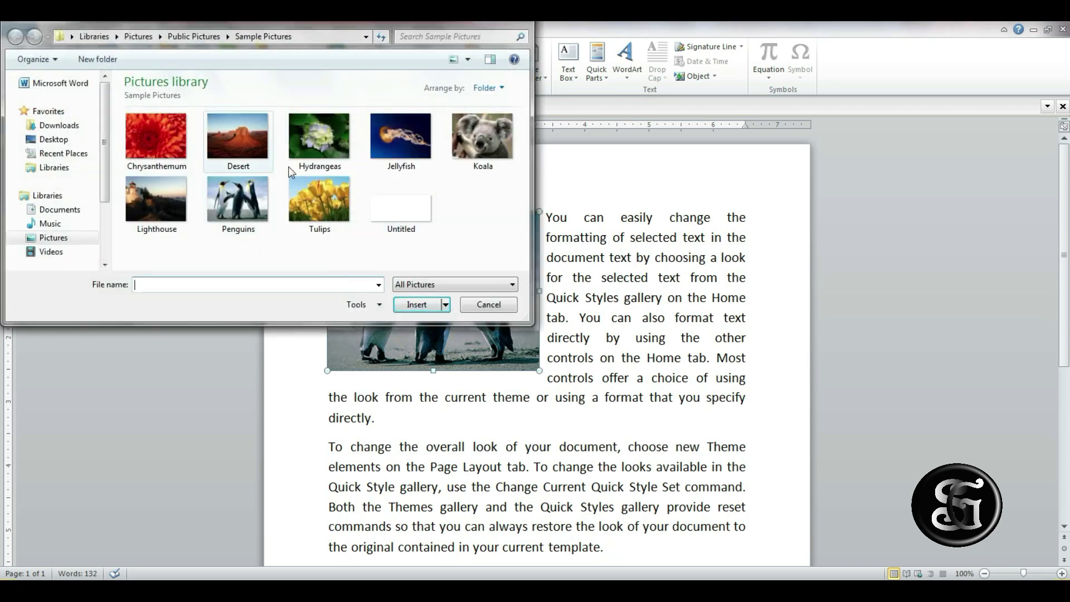
pyautogui.click(245, 142)
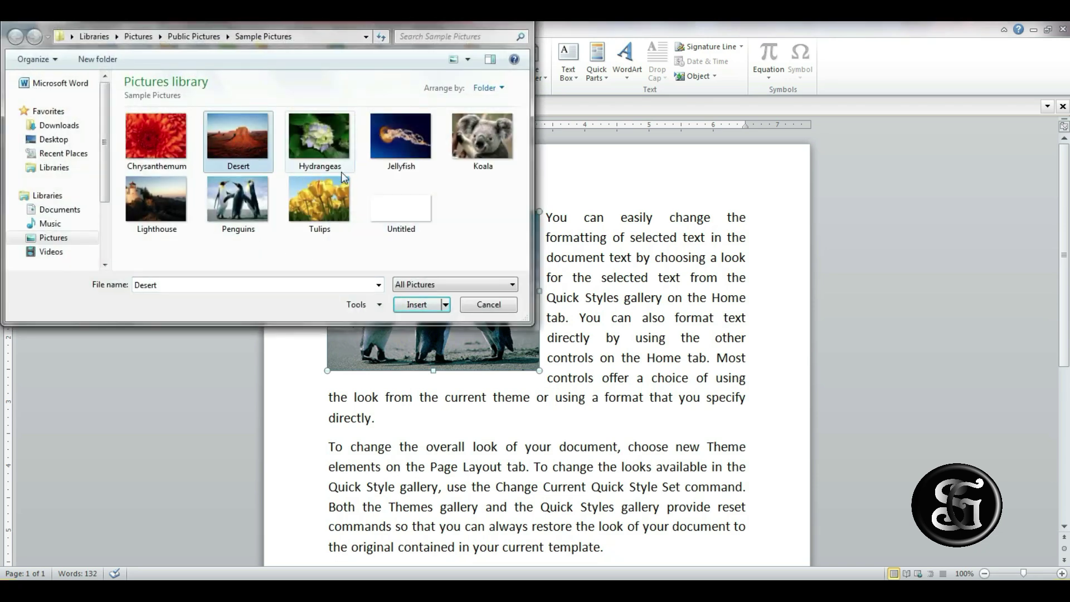
pyautogui.keyDown('ctrl'); pyautogui.click(471, 152); pyautogui.keyUp('ctrl')
pyautogui.click(415, 304)
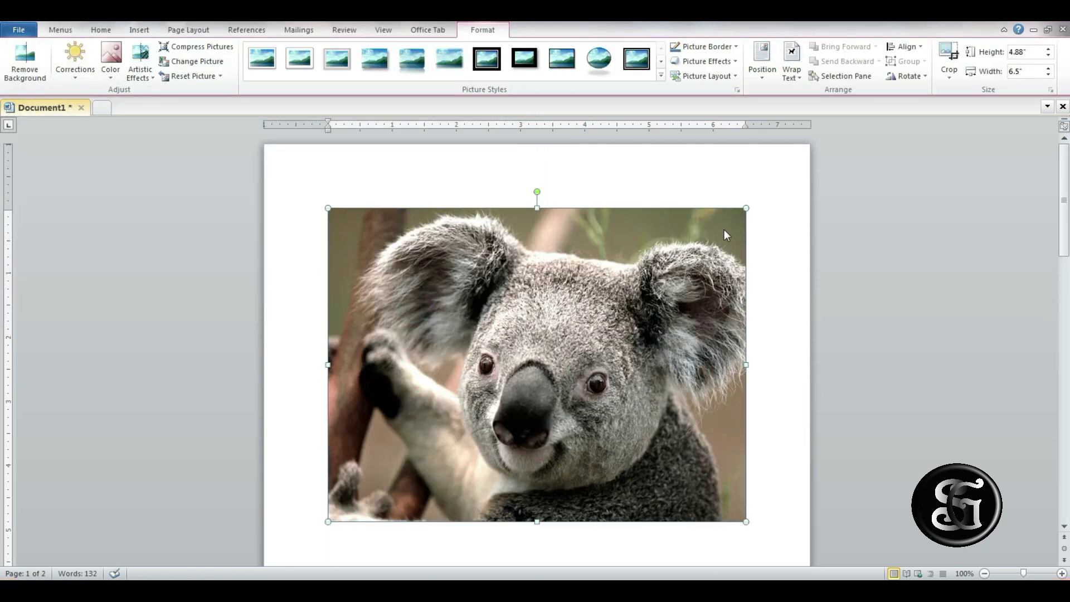
pyautogui.moveTo(746, 208); pyautogui.dragTo(593, 323)
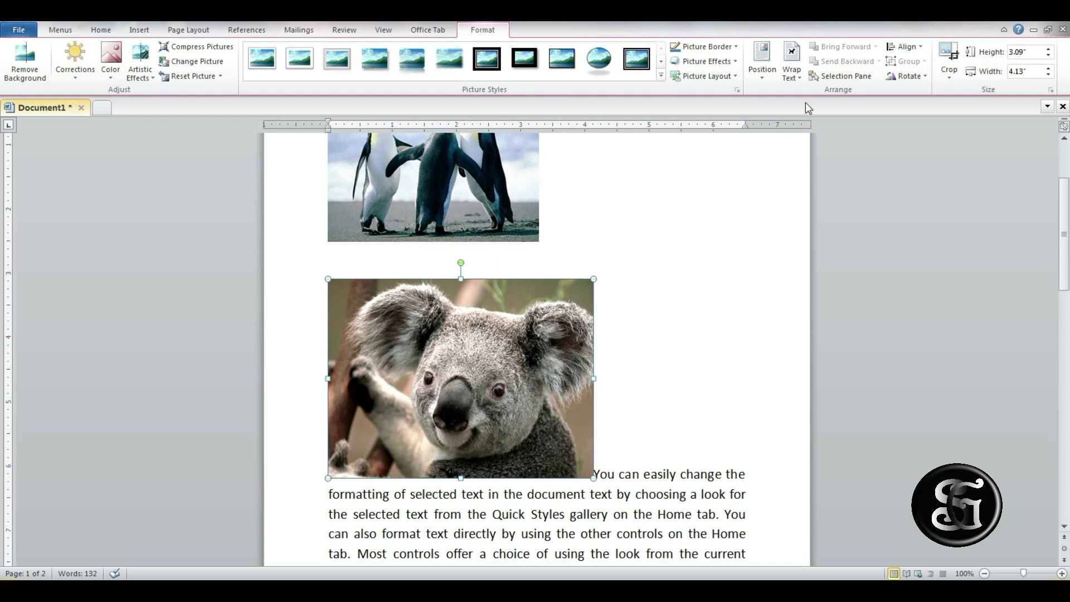
pyautogui.click(797, 78)
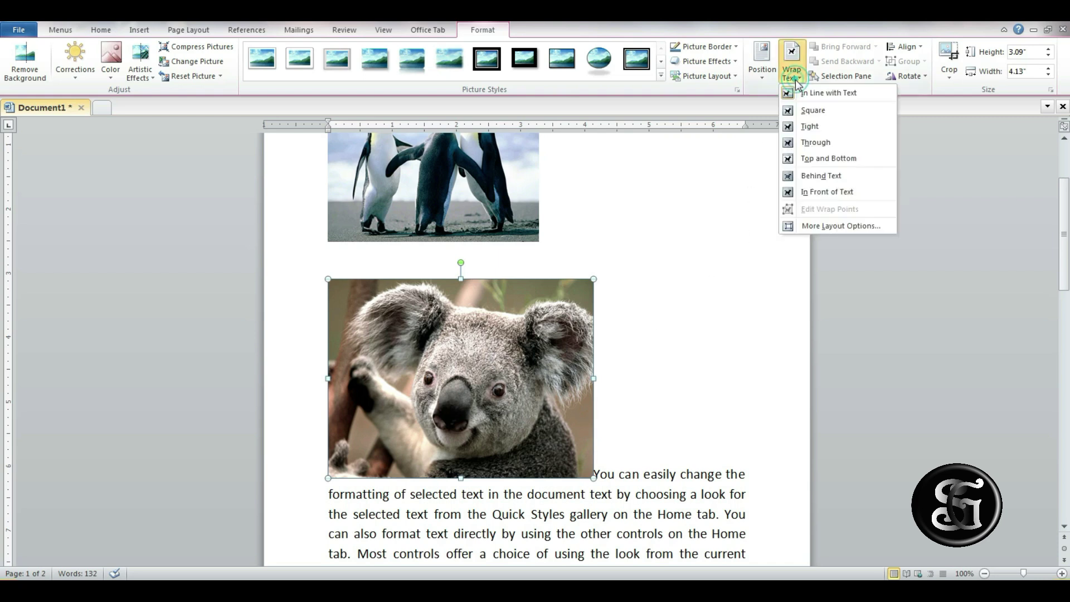
pyautogui.click(818, 146)
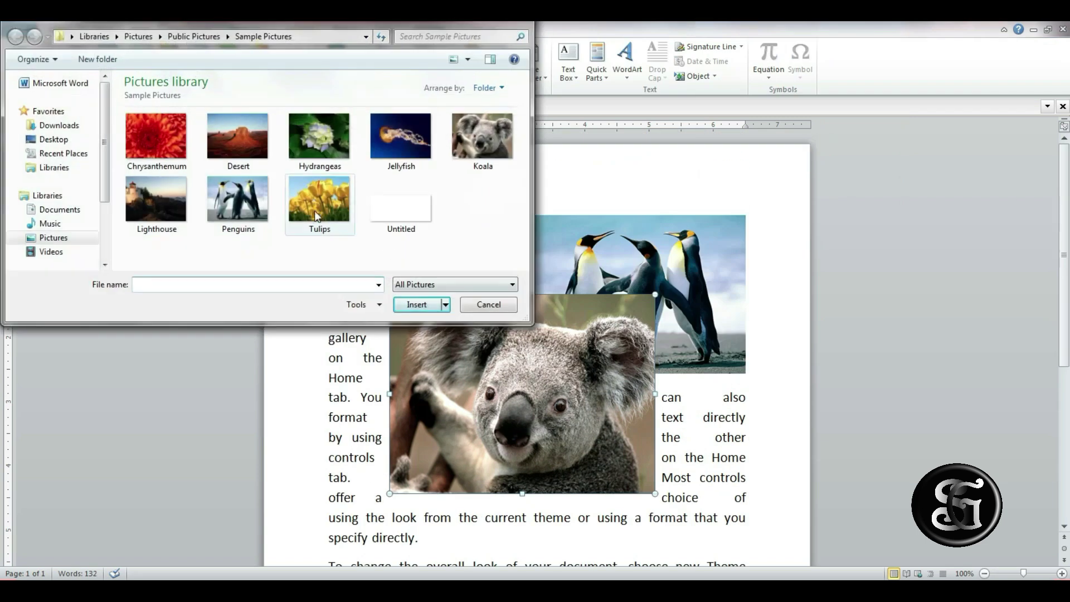
# Insert the Tulips picture, make it float with the text, and drag it over the penguins and koala.
pyautogui.click(321, 216)
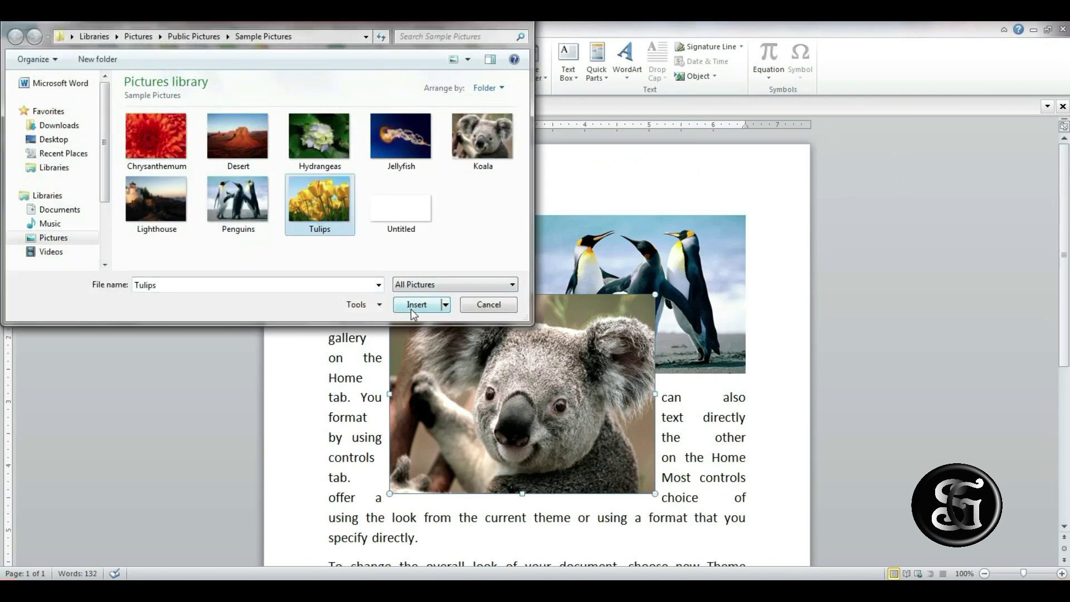
pyautogui.click(411, 306)
pyautogui.click(791, 64)
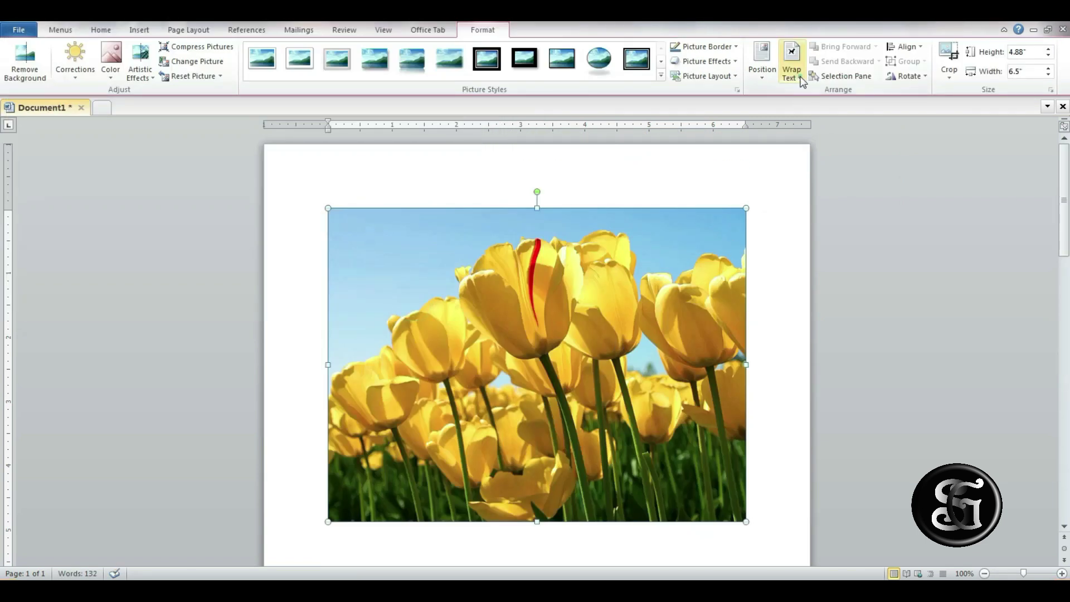
pyautogui.click(802, 139)
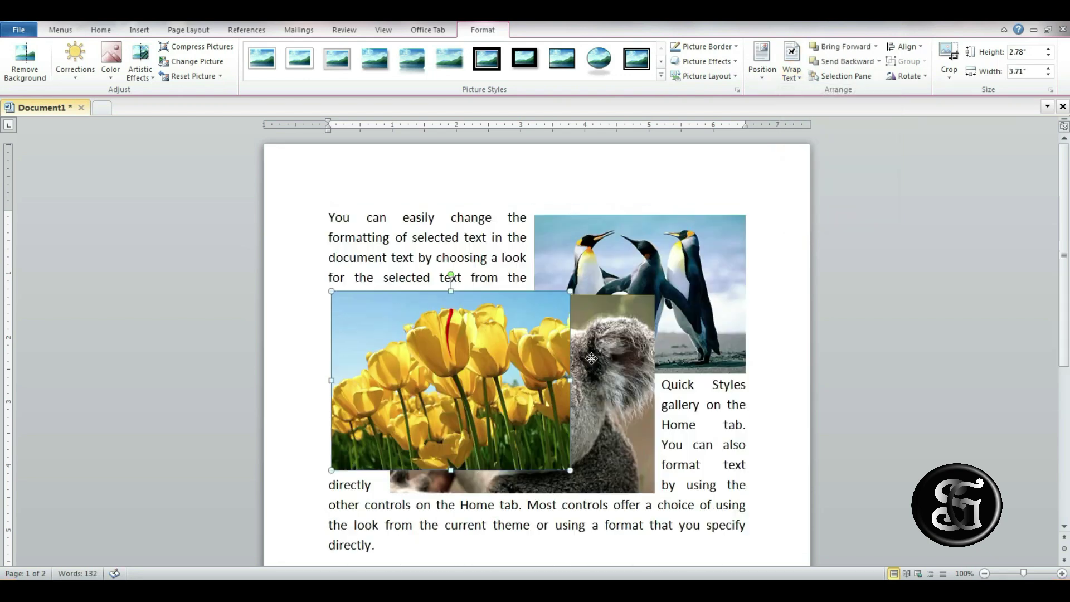
pyautogui.moveTo(640, 277); pyautogui.dragTo(641, 278)
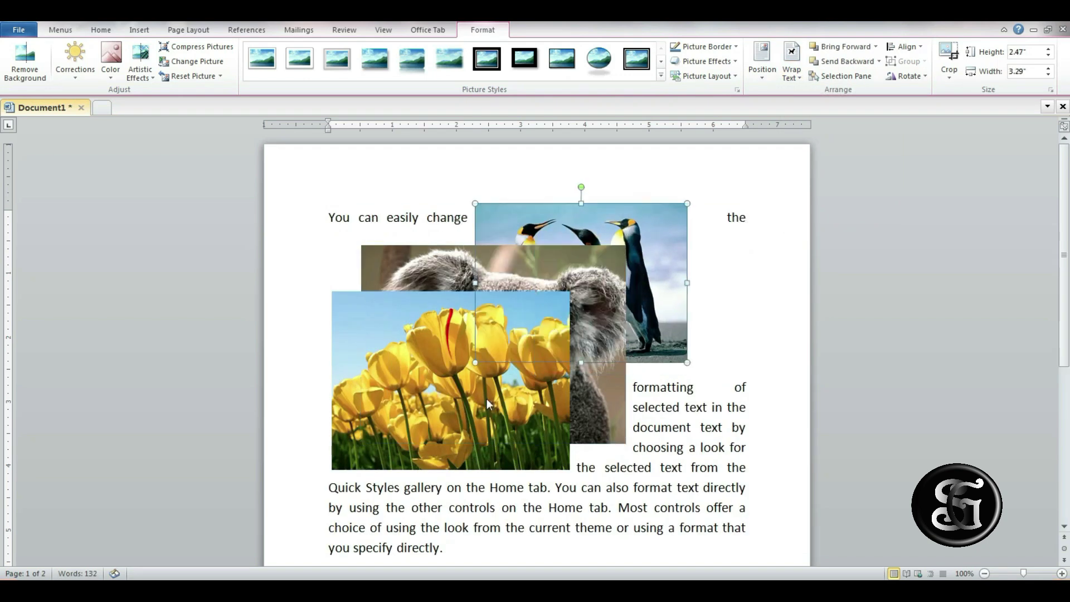
pyautogui.moveTo(565, 346); pyautogui.dragTo(623, 346)
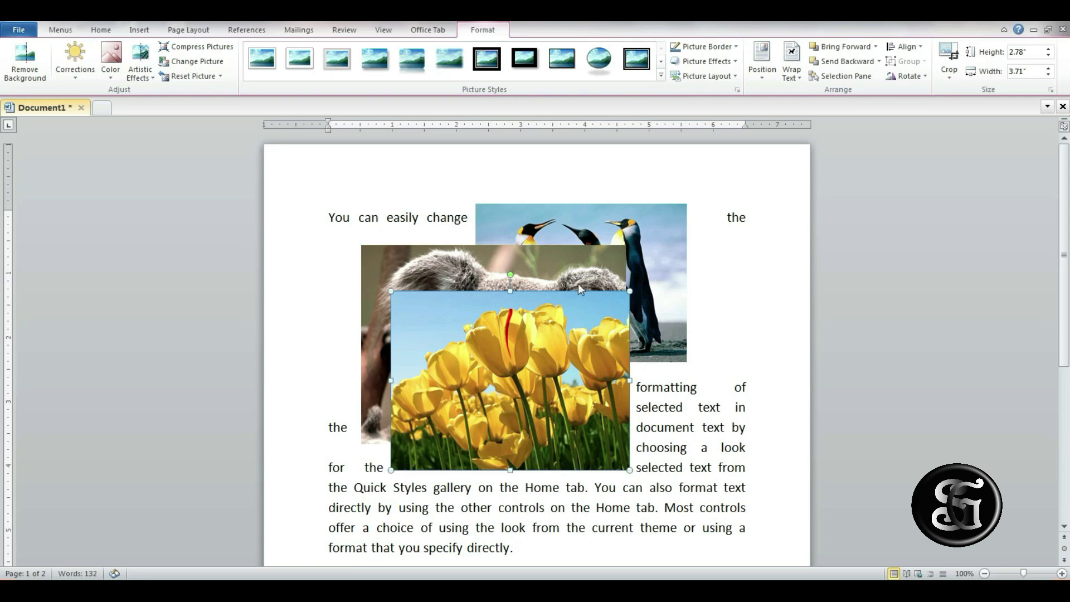
pyautogui.moveTo(535, 373); pyautogui.dragTo(505, 348)
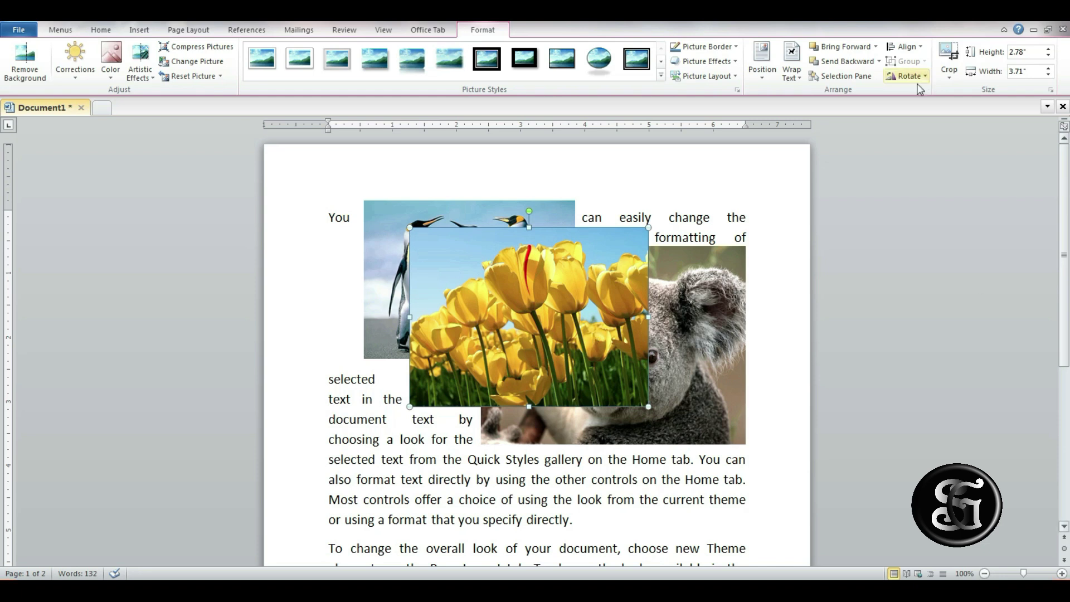
pyautogui.click(855, 61)
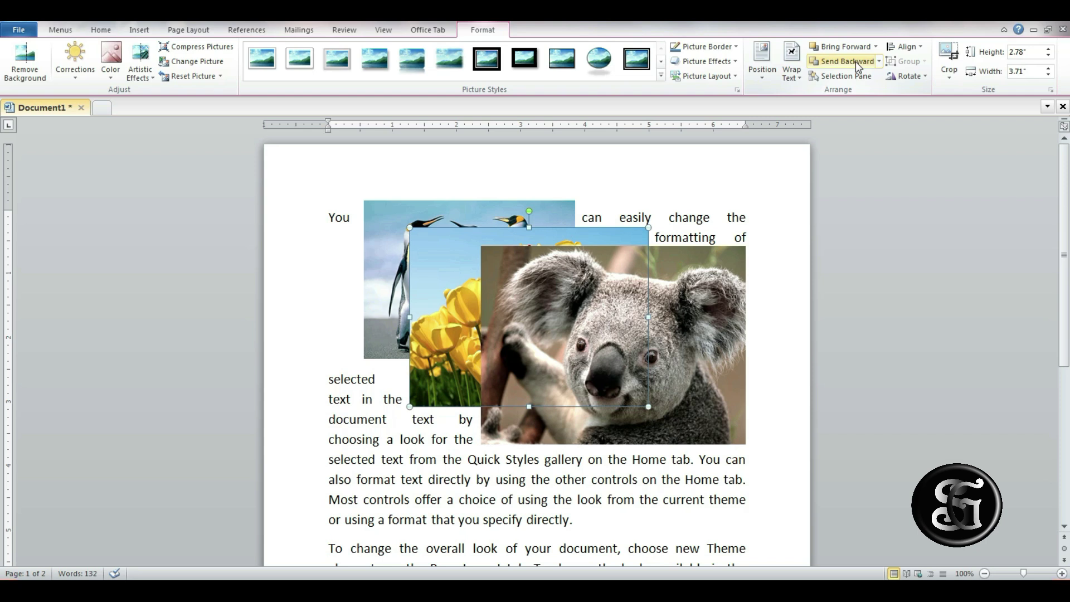
pyautogui.click(855, 61)
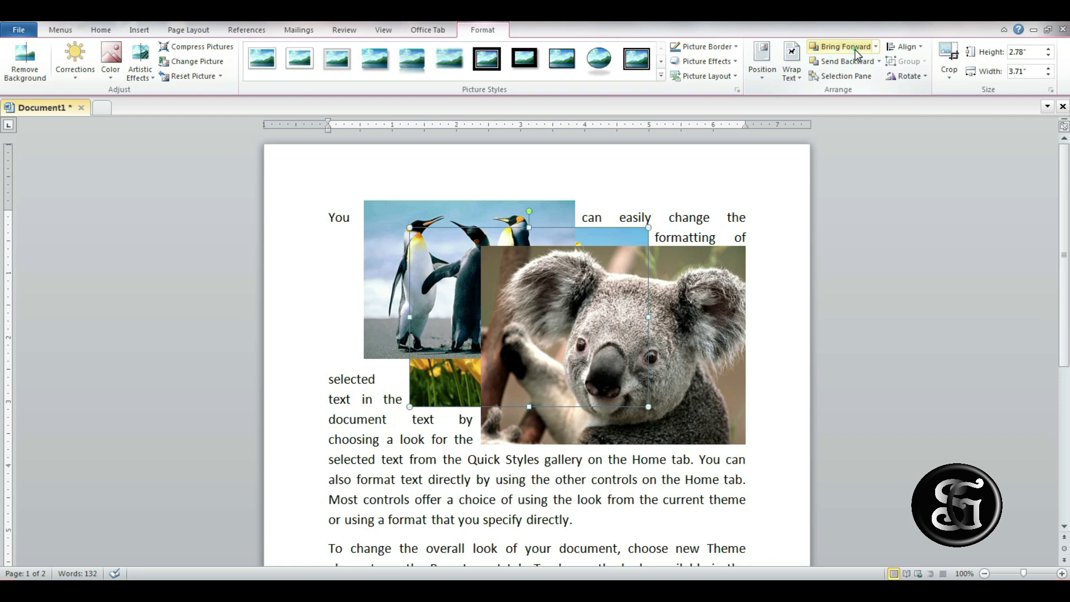
pyautogui.click(855, 49)
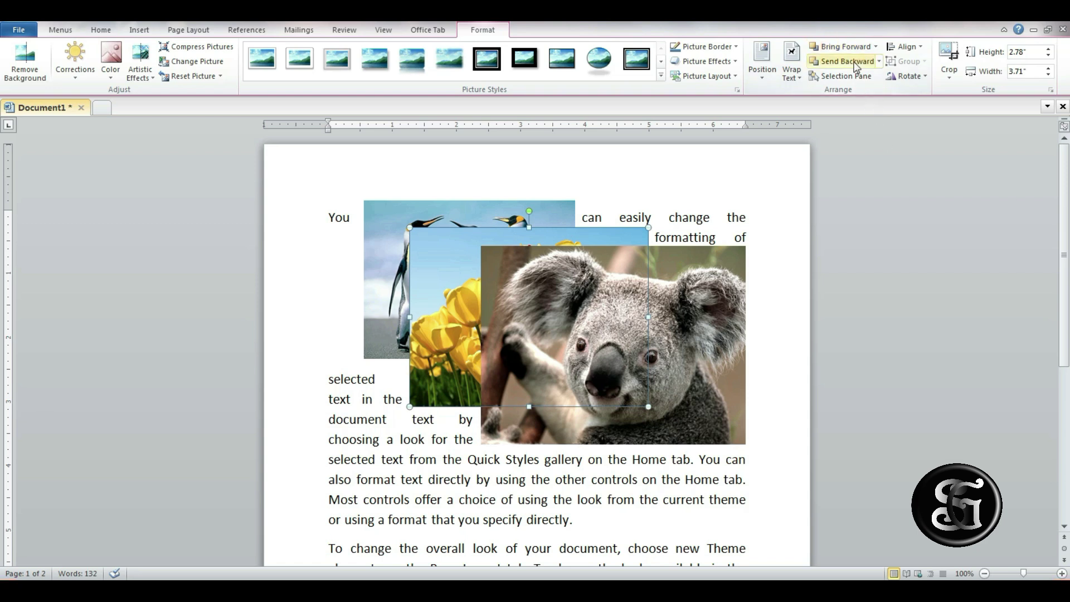
pyautogui.click(851, 49)
pyautogui.click(851, 49)
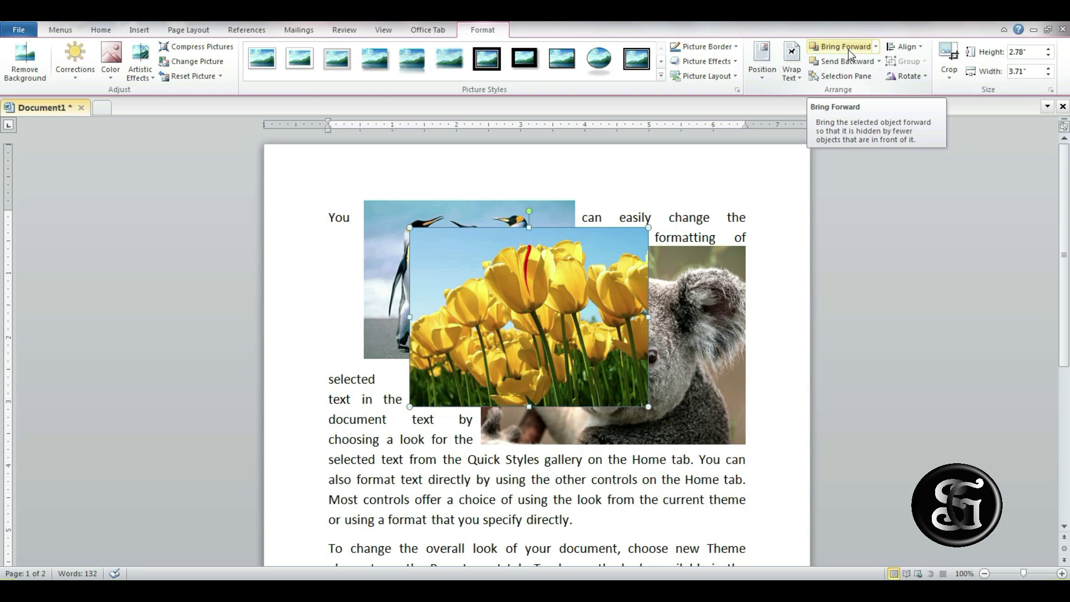
pyautogui.click(879, 62)
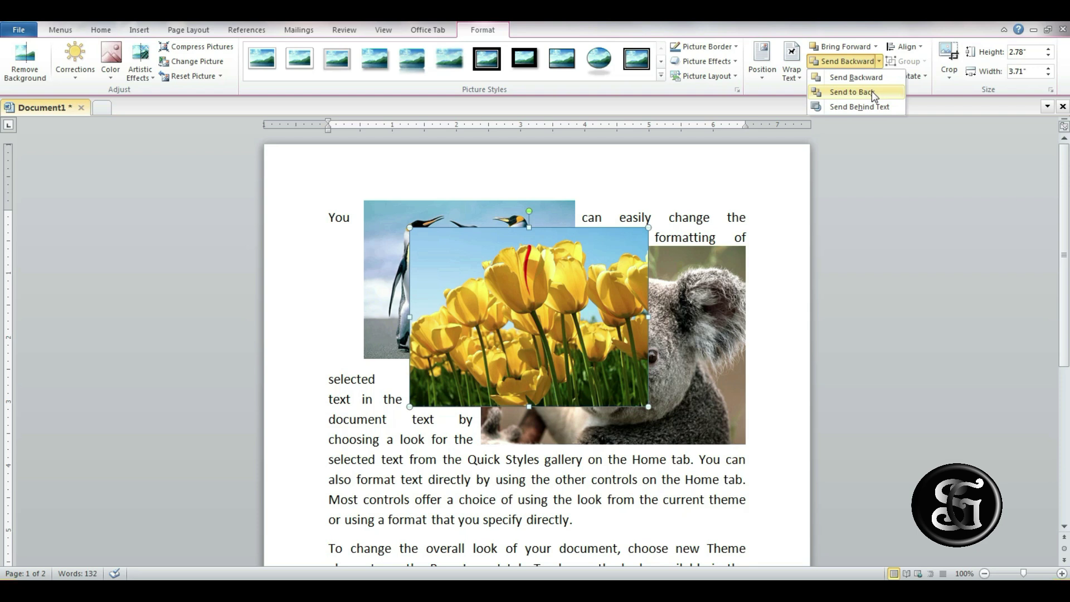
pyautogui.click(871, 91)
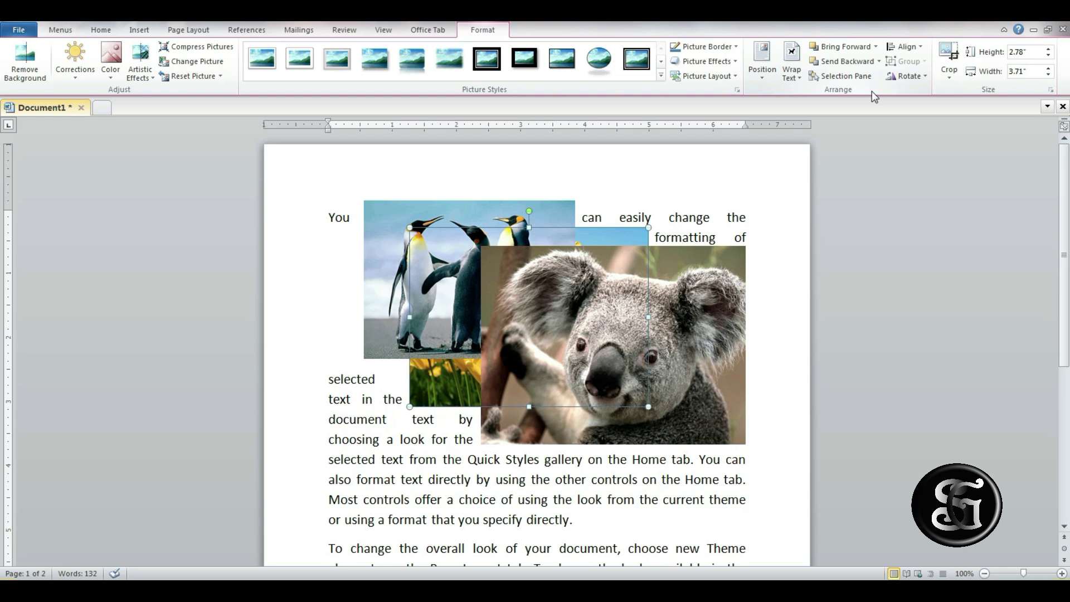
pyautogui.click(876, 47)
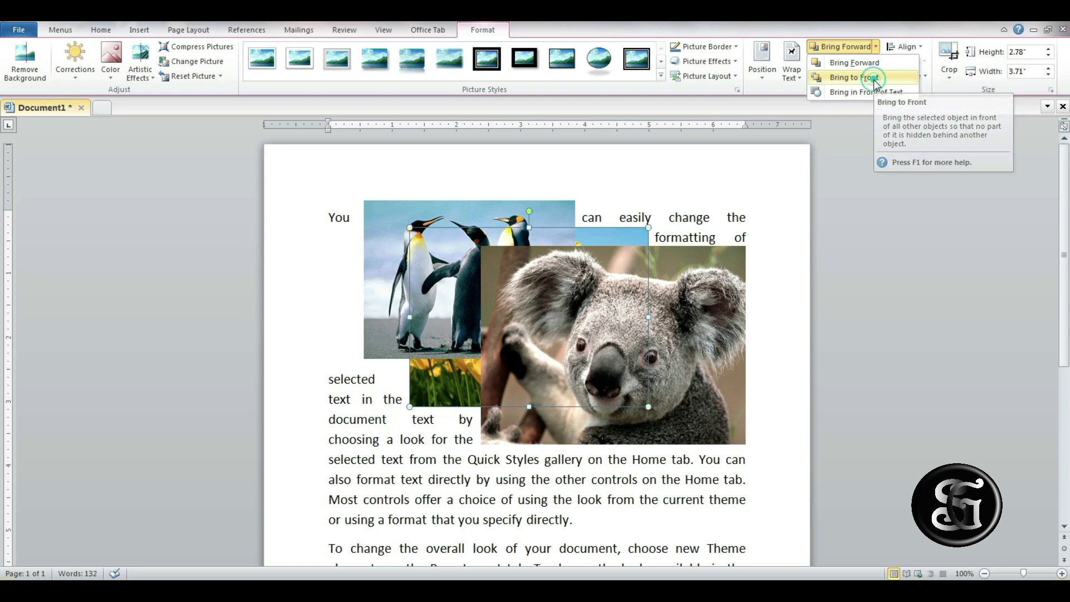
pyautogui.click(875, 82)
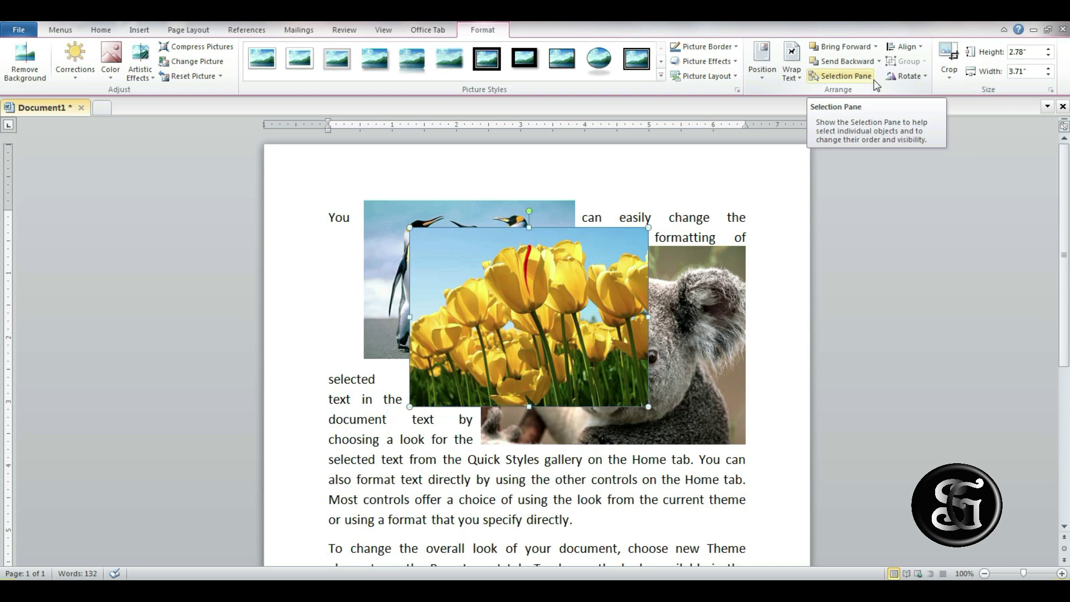
pyautogui.click(855, 81)
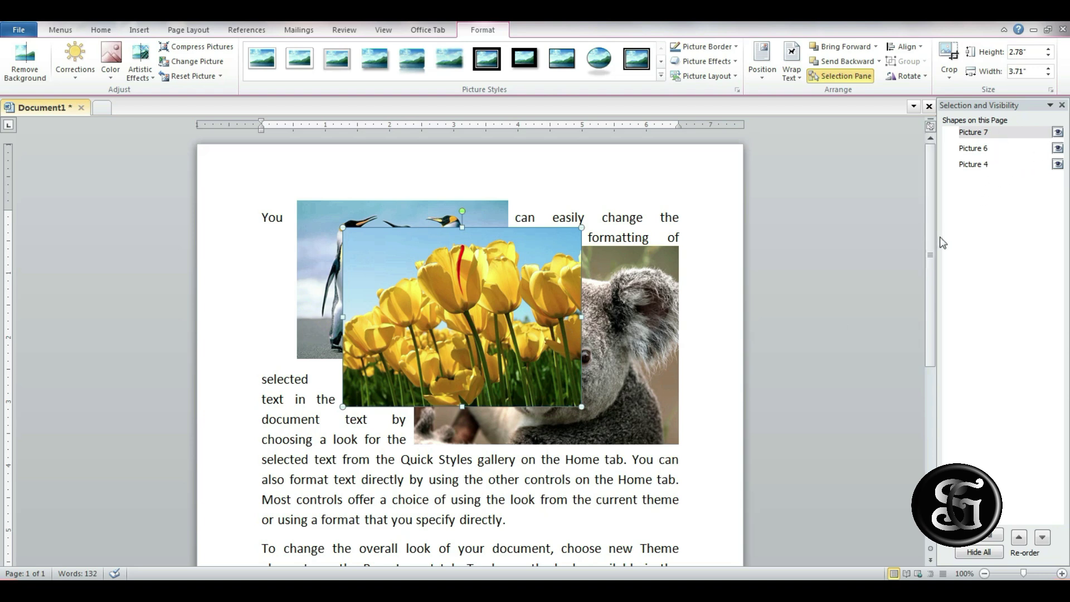
pyautogui.moveTo(937, 244)
pyautogui.mouseDown()
pyautogui.moveTo(863, 246)
pyautogui.moveTo(874, 246)
pyautogui.mouseUp()
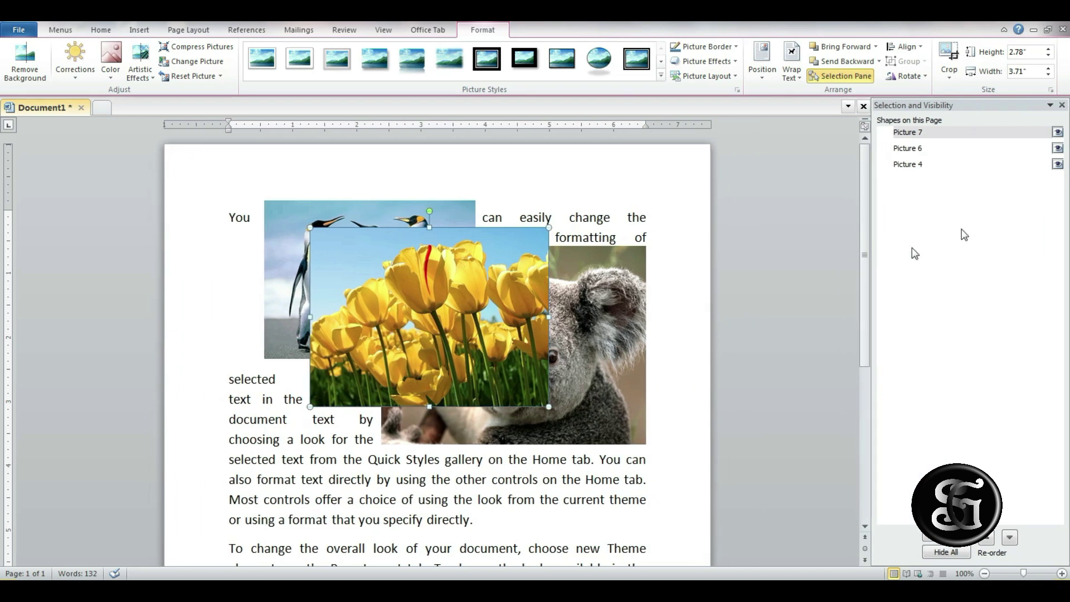
pyautogui.click(1057, 133)
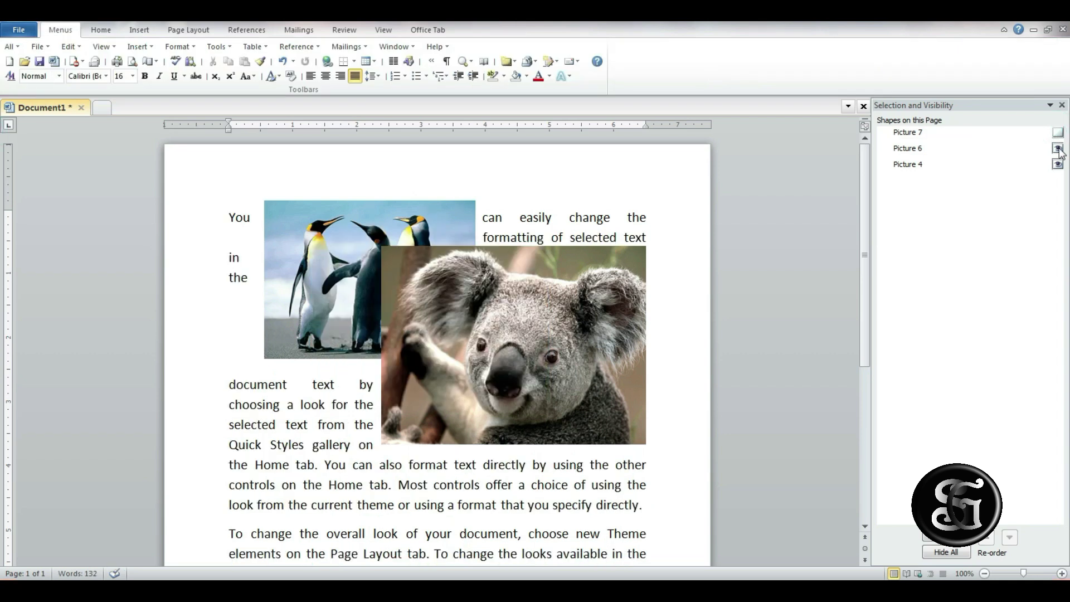
pyautogui.click(1058, 149)
pyautogui.click(1057, 164)
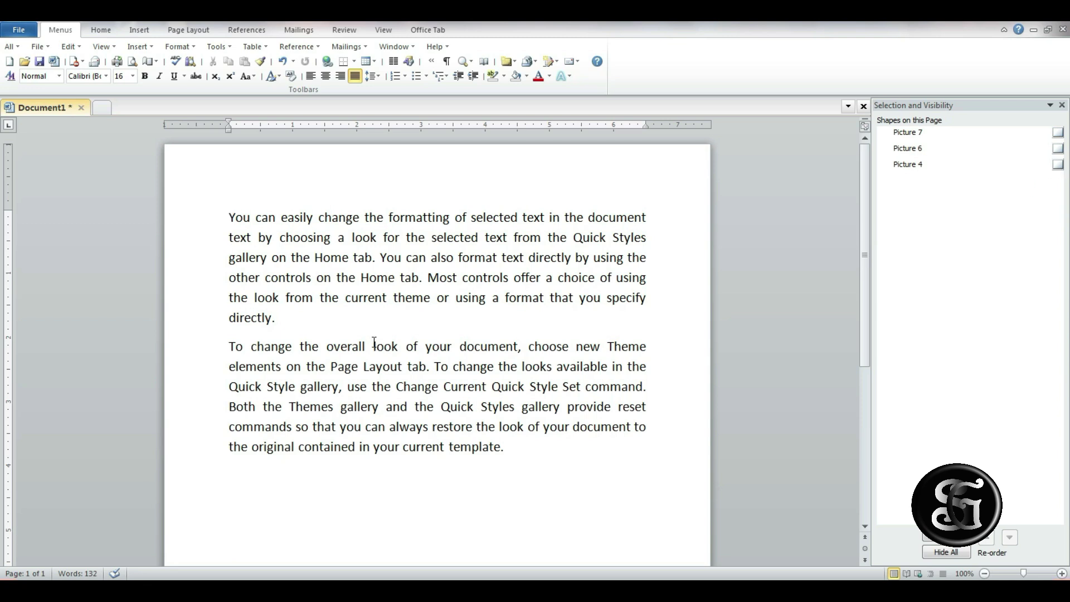
pyautogui.click(1058, 163)
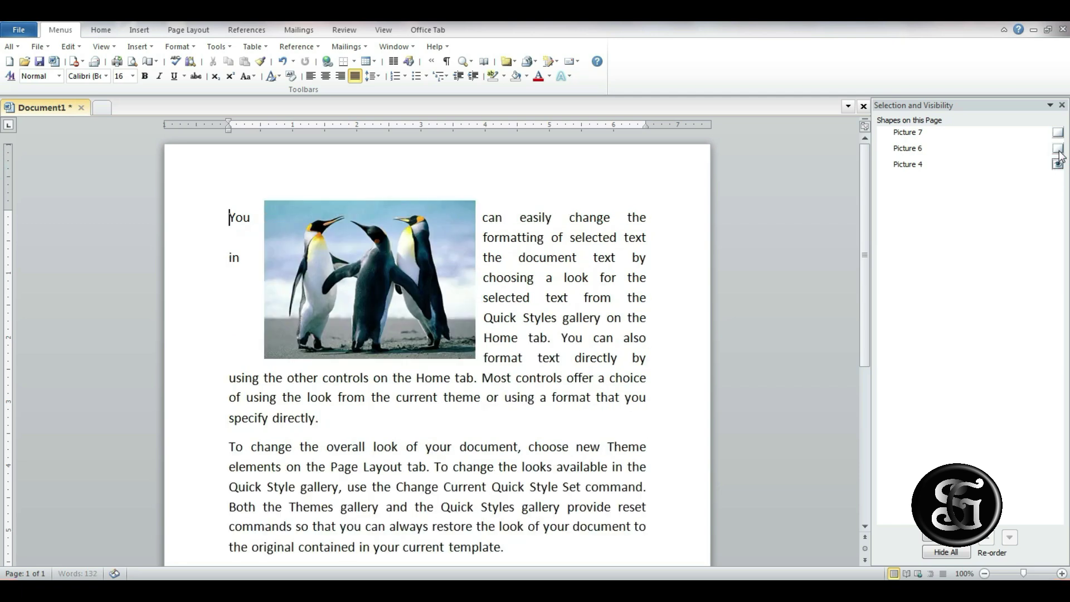
pyautogui.click(1058, 148)
pyautogui.click(1057, 133)
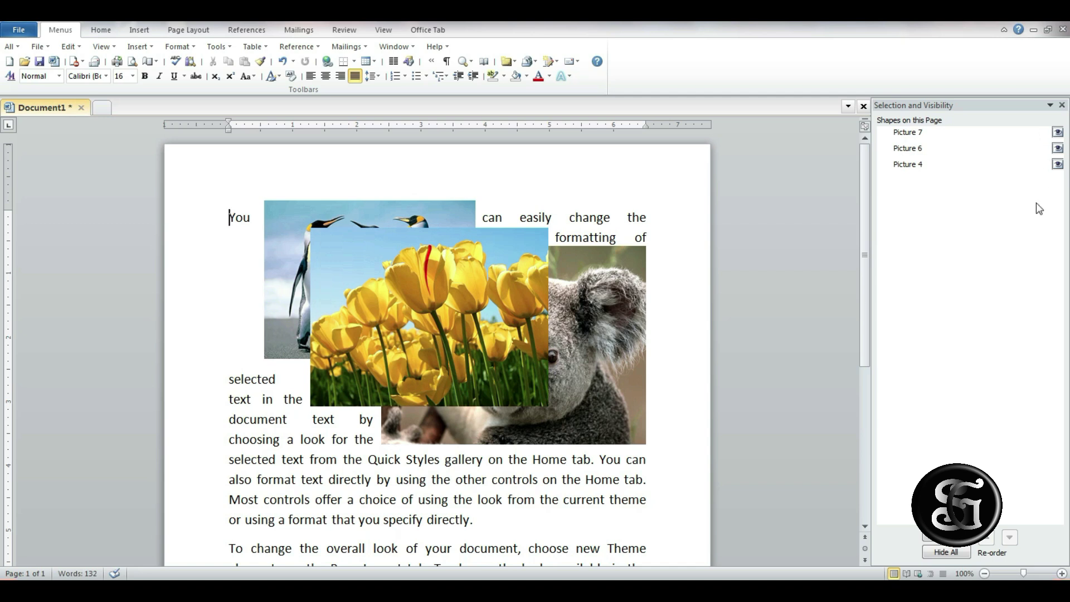
pyautogui.click(951, 554)
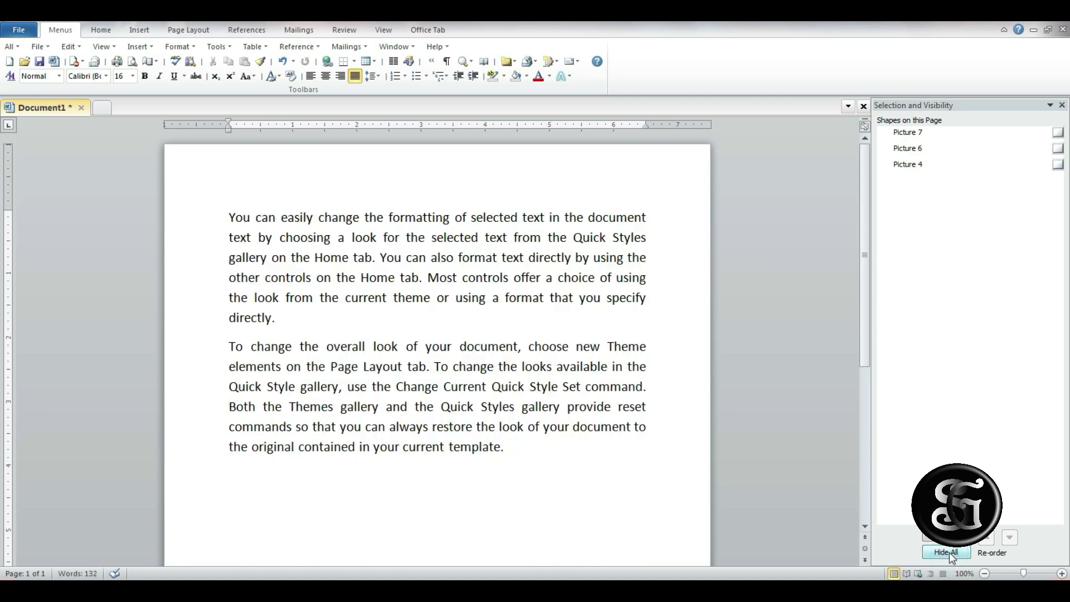
pyautogui.click(929, 538)
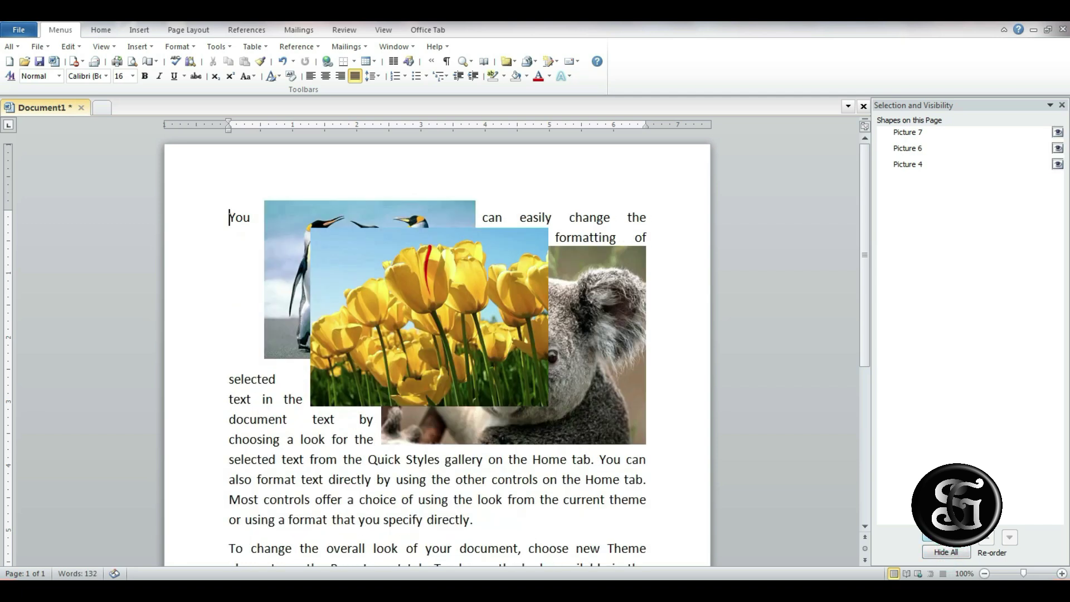
pyautogui.click(1062, 105)
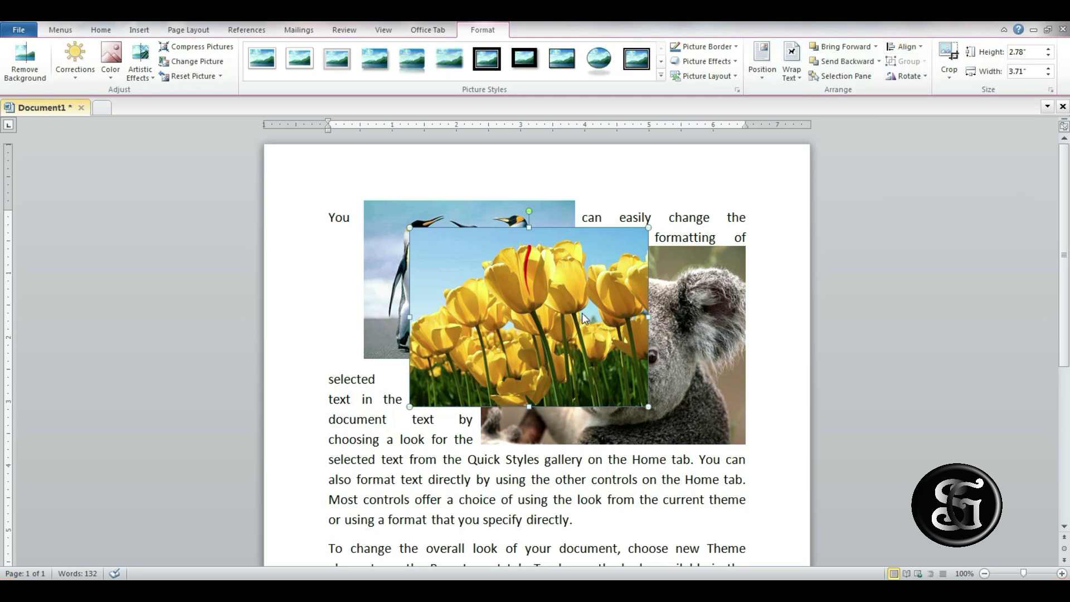
pyautogui.press('Delete')
# Delete the koala picture and shrink the penguin picture to a smaller size.
pyautogui.click(620, 317)
pyautogui.press('Delete')
pyautogui.click(516, 272)
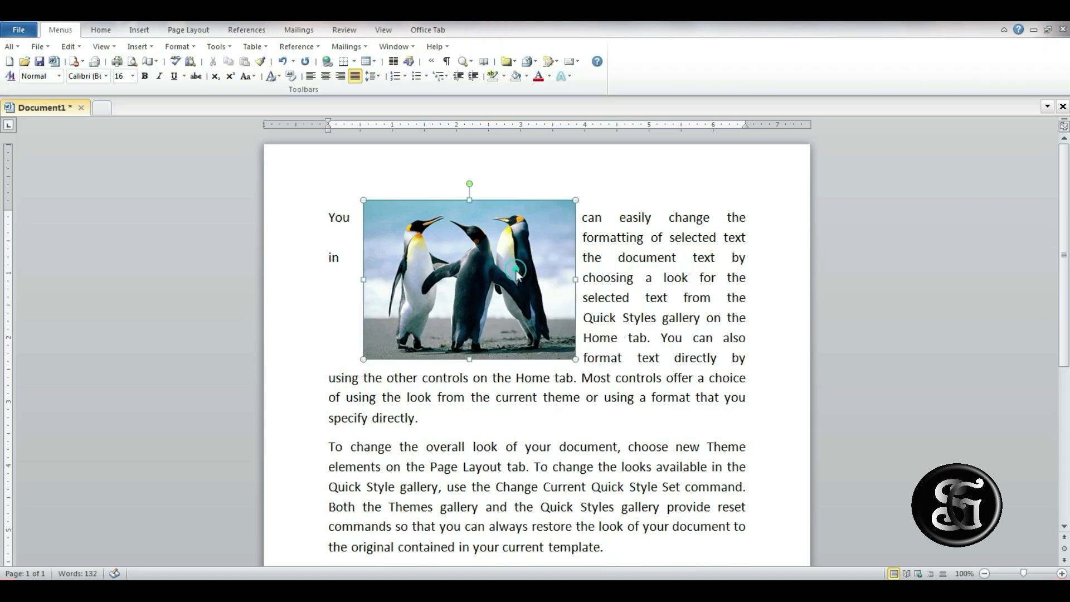
pyautogui.moveTo(575, 359); pyautogui.dragTo(496, 306)
# Try aligning the penguin picture left, centre, right, top, then middle.
pyautogui.click(906, 46)
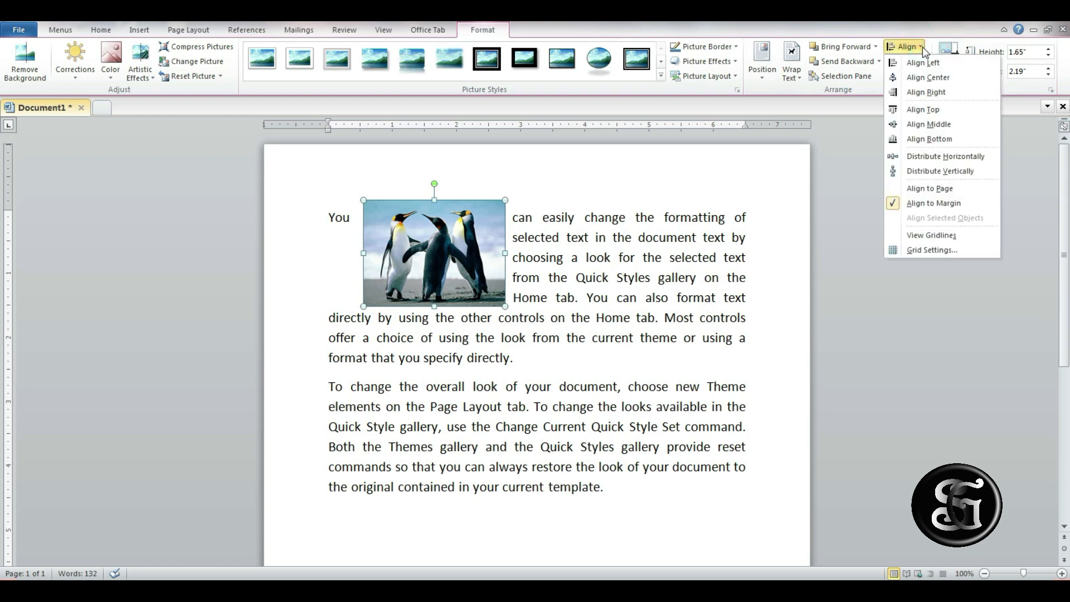
pyautogui.click(929, 65)
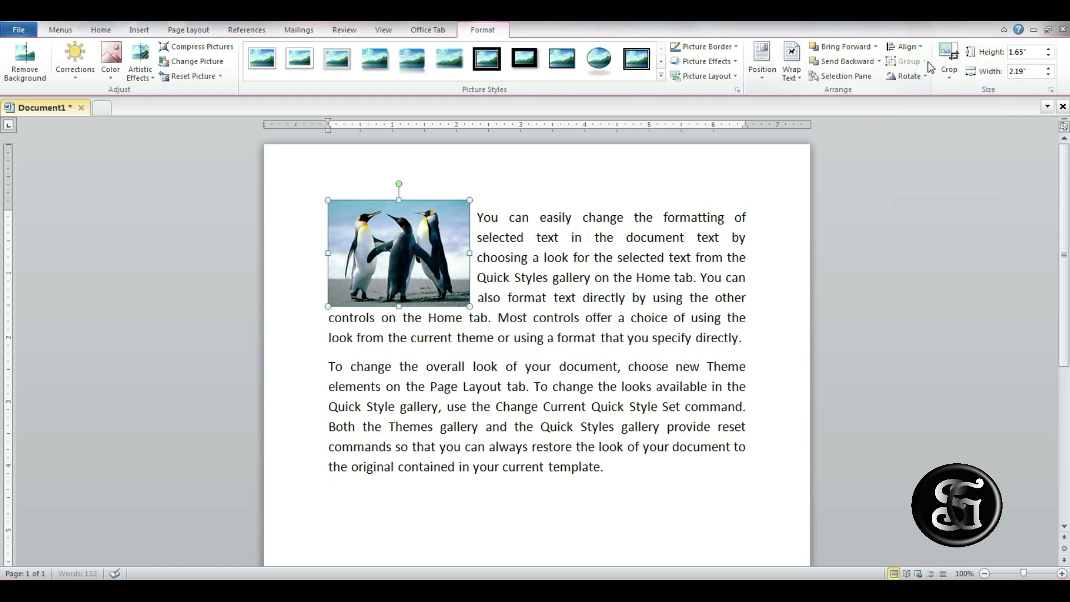
pyautogui.click(907, 47)
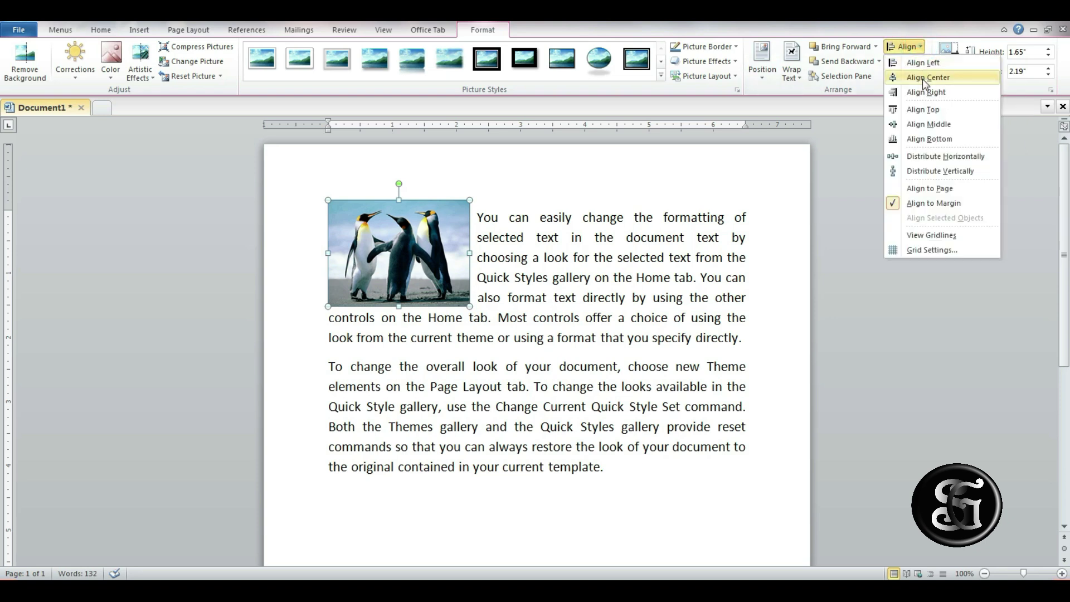
pyautogui.click(925, 76)
pyautogui.click(907, 46)
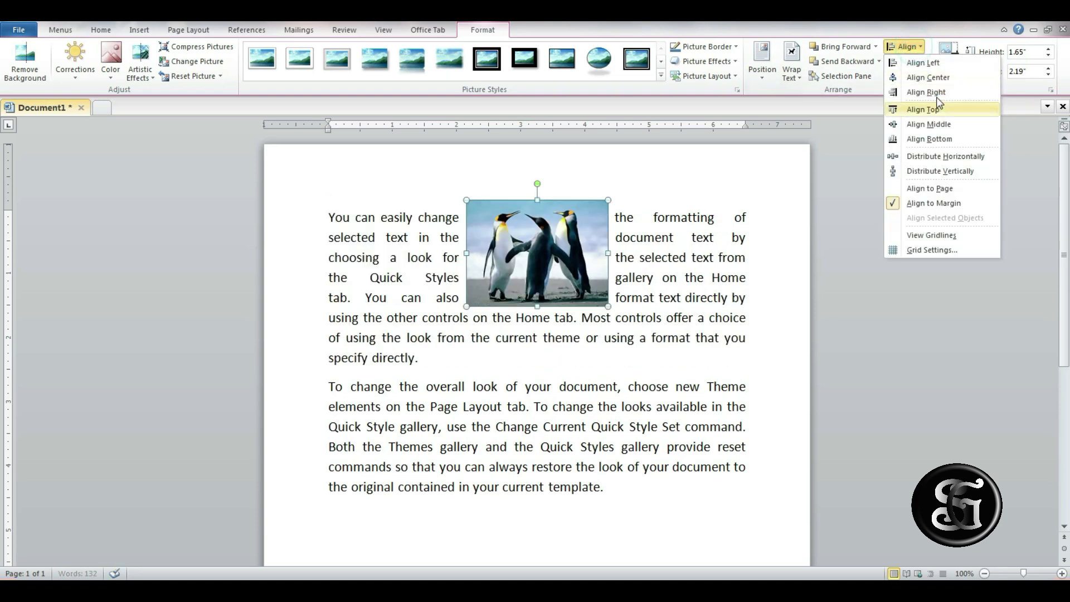
pyautogui.click(937, 94)
pyautogui.click(907, 46)
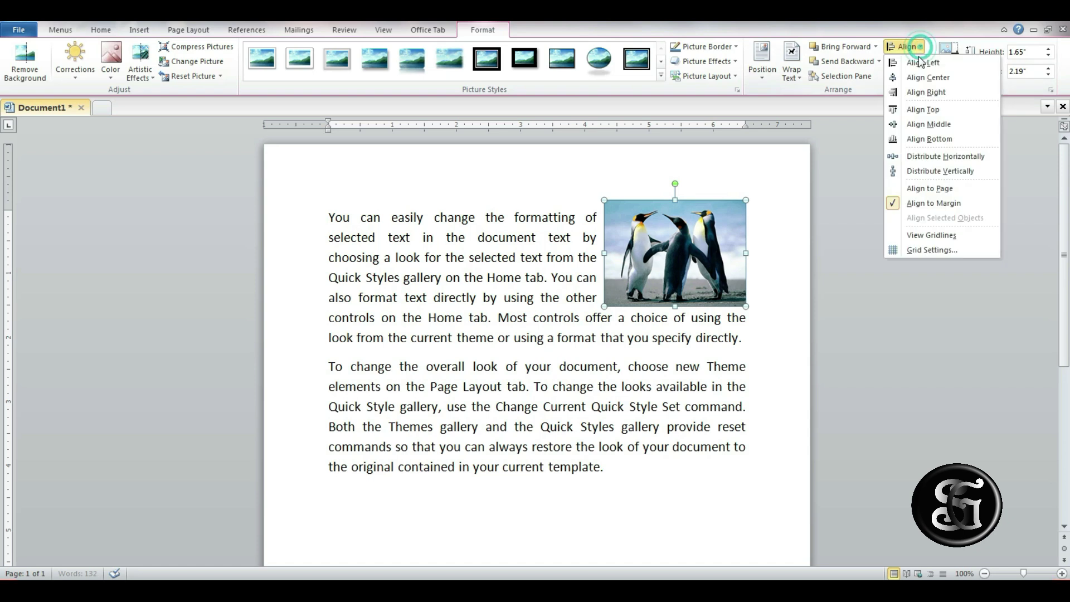
pyautogui.click(925, 109)
pyautogui.click(906, 47)
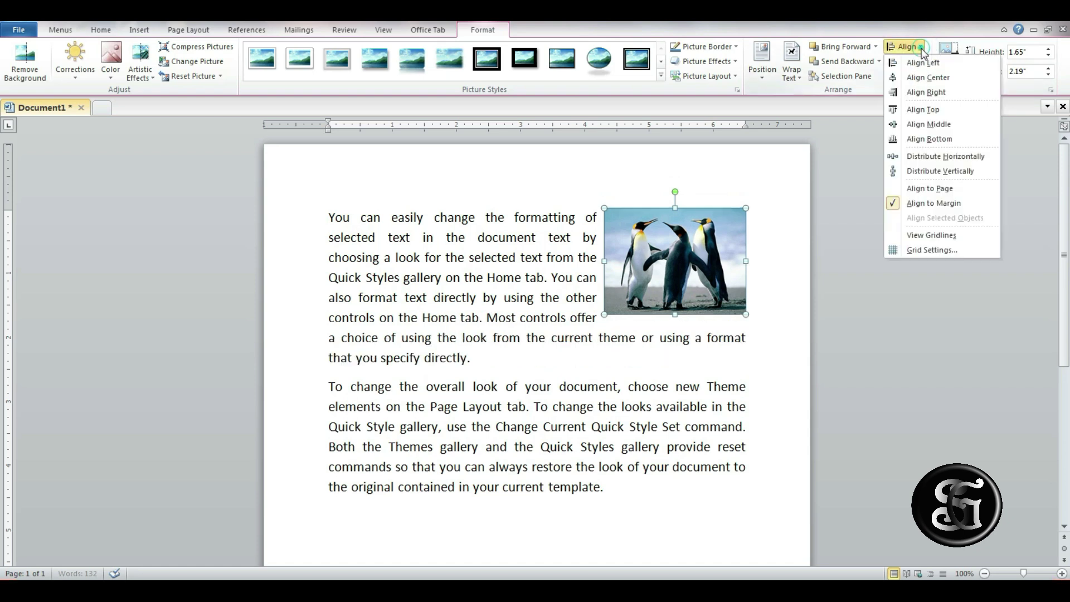
pyautogui.click(929, 124)
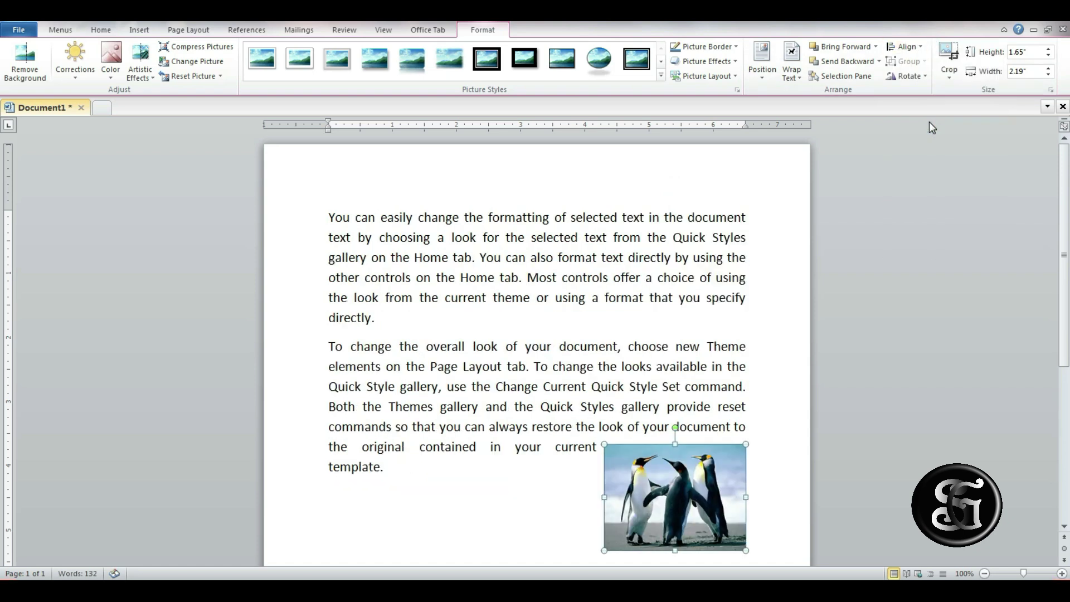
# Align the penguin photo bottom, then top, then centre it horizontally between margins.
pyautogui.scroll(-5, 942, 283)
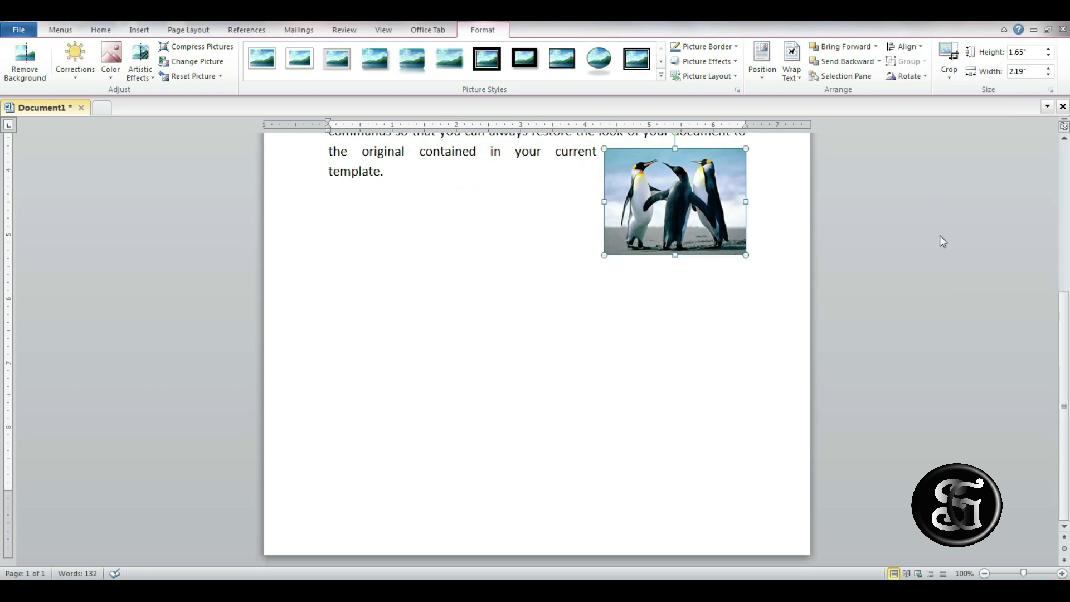
pyautogui.click(918, 48)
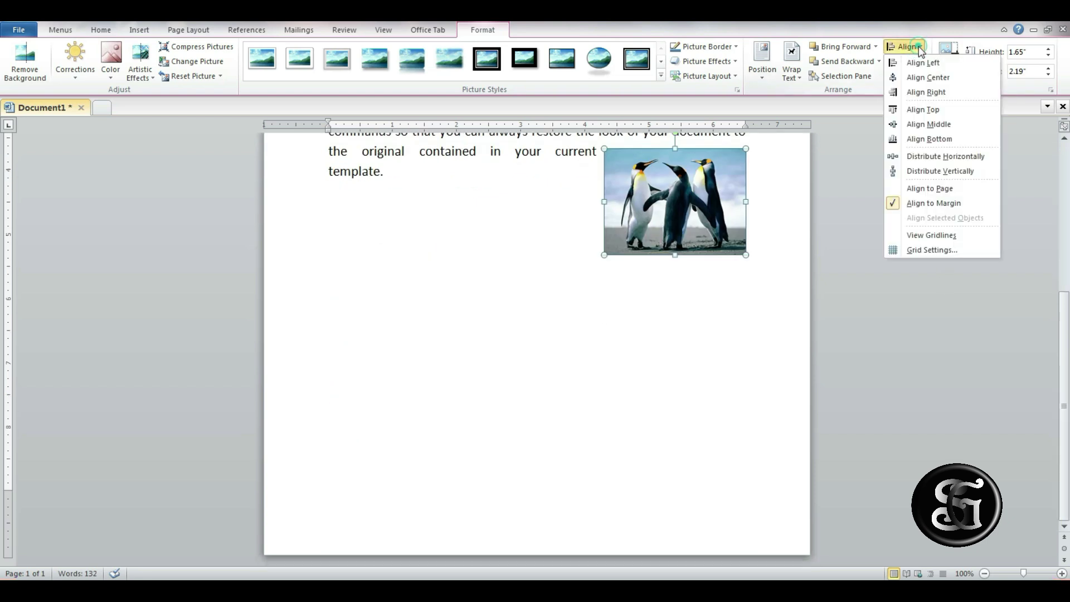
pyautogui.click(929, 139)
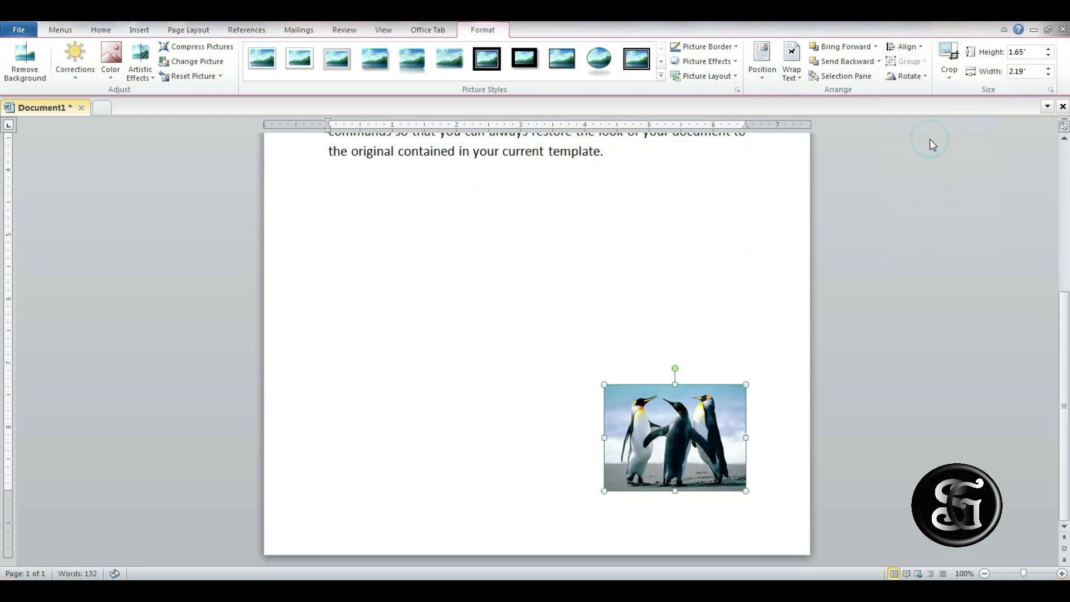
pyautogui.click(918, 48)
pyautogui.click(923, 109)
pyautogui.scroll(5, 831, 215)
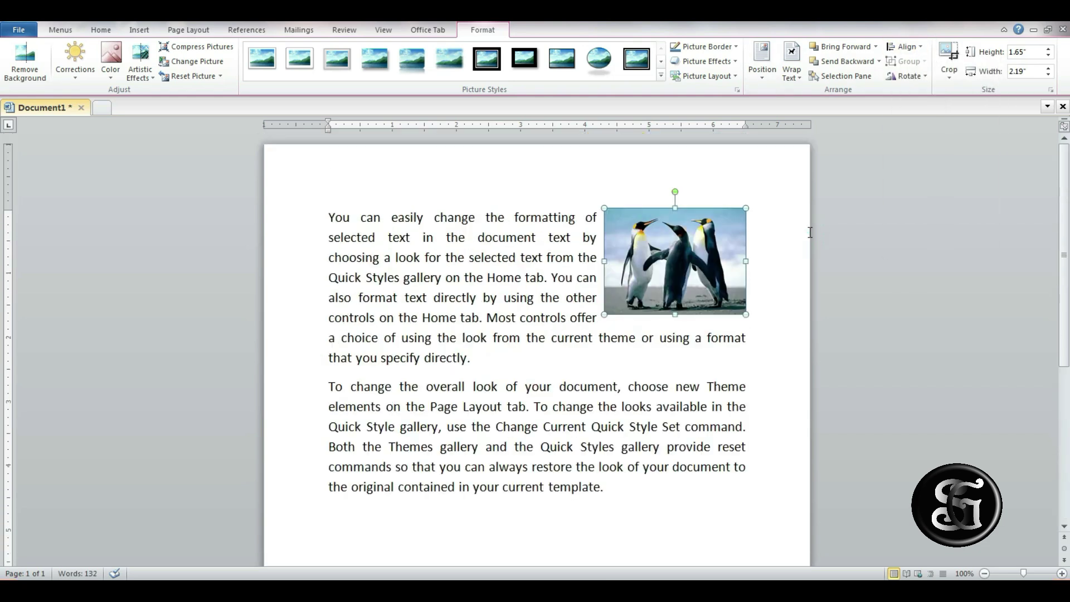
pyautogui.click(917, 48)
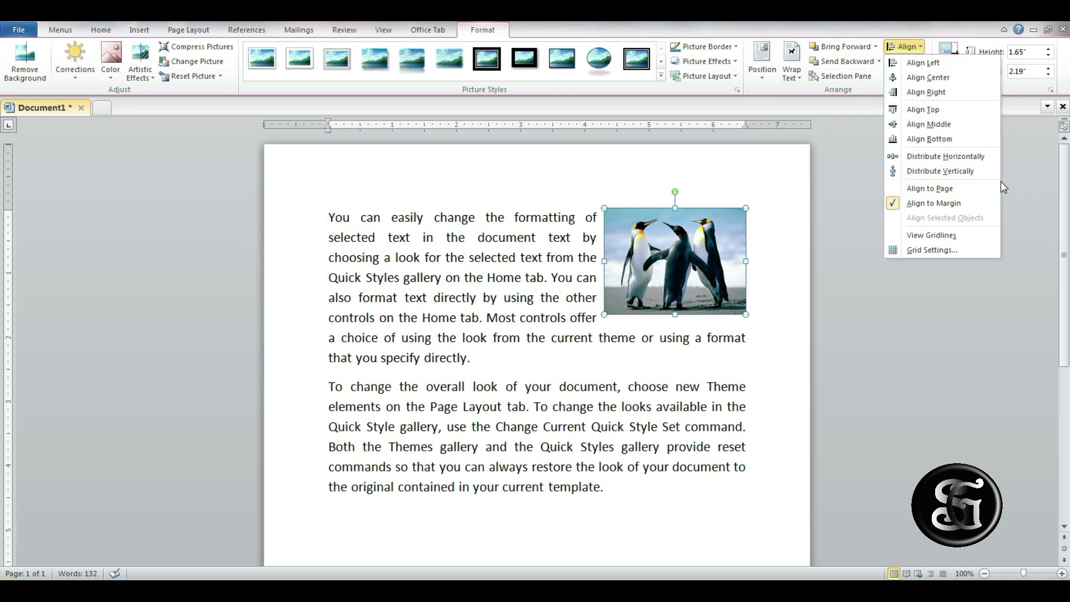
pyautogui.click(962, 156)
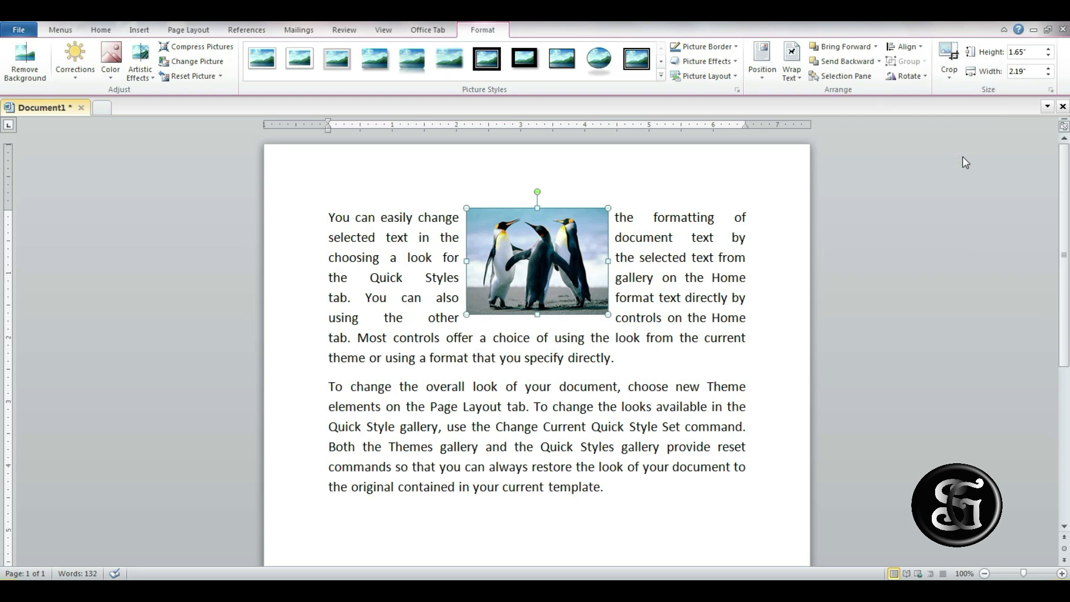
pyautogui.click(919, 46)
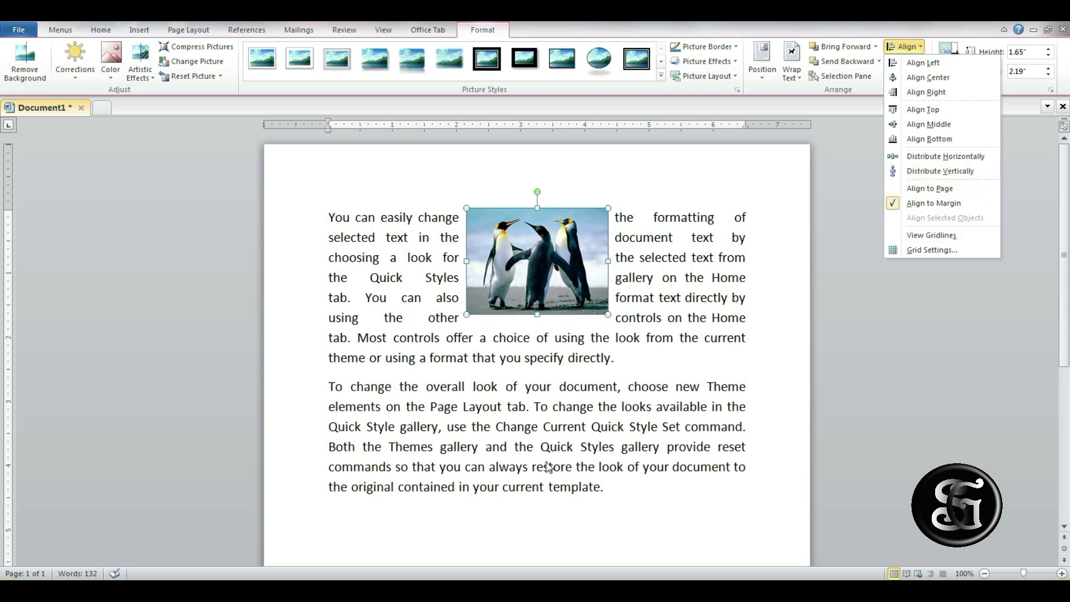
# Distribute the penguin photo vertically and toggle the alignment gridlines on, then off.
pyautogui.click(967, 172)
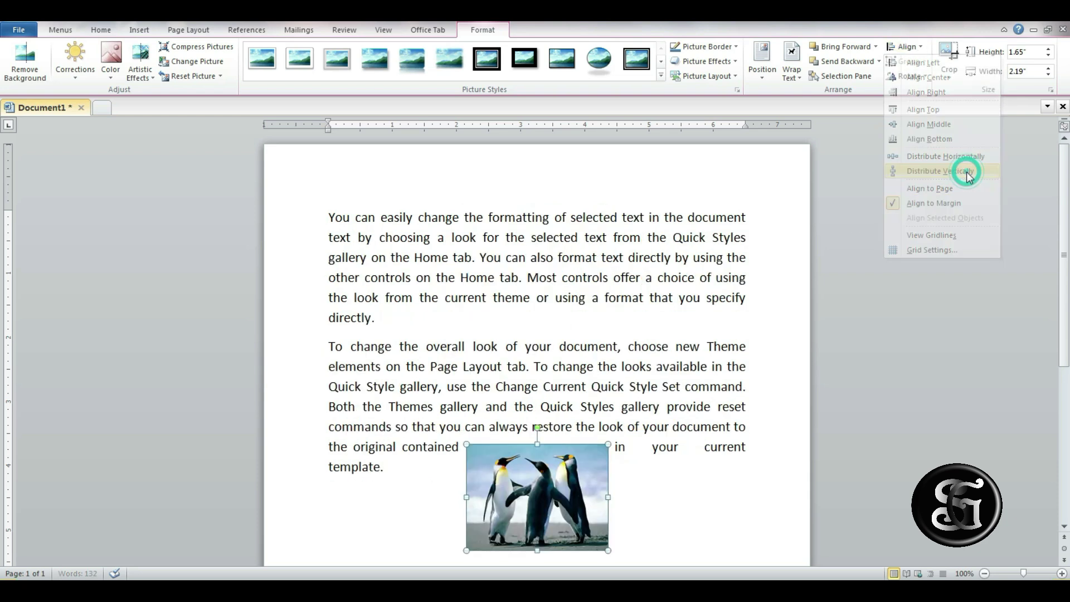
pyautogui.scroll(-3, 954, 335)
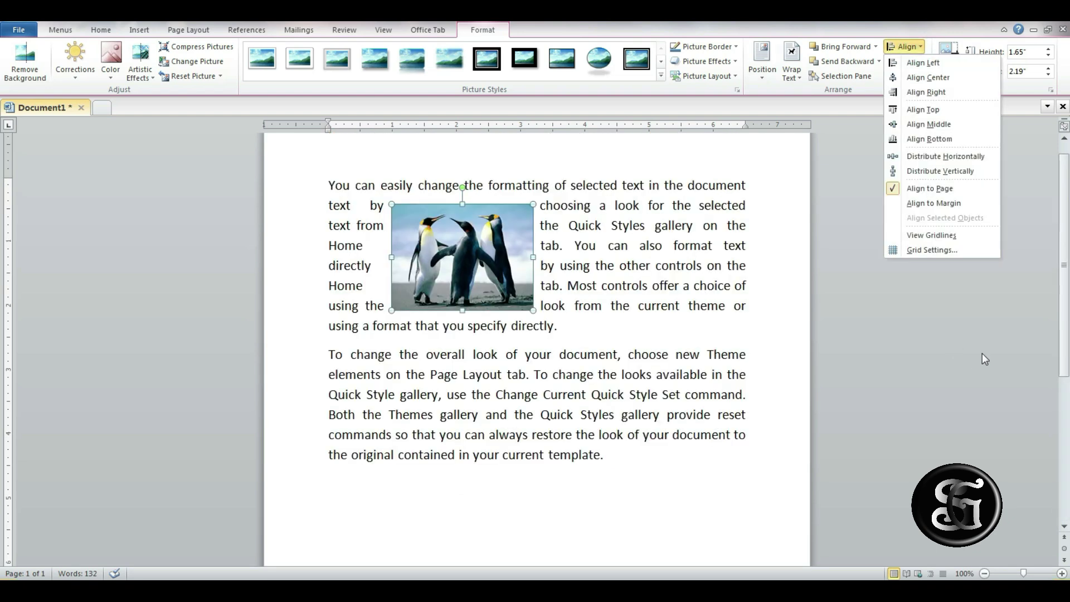
pyautogui.click(953, 236)
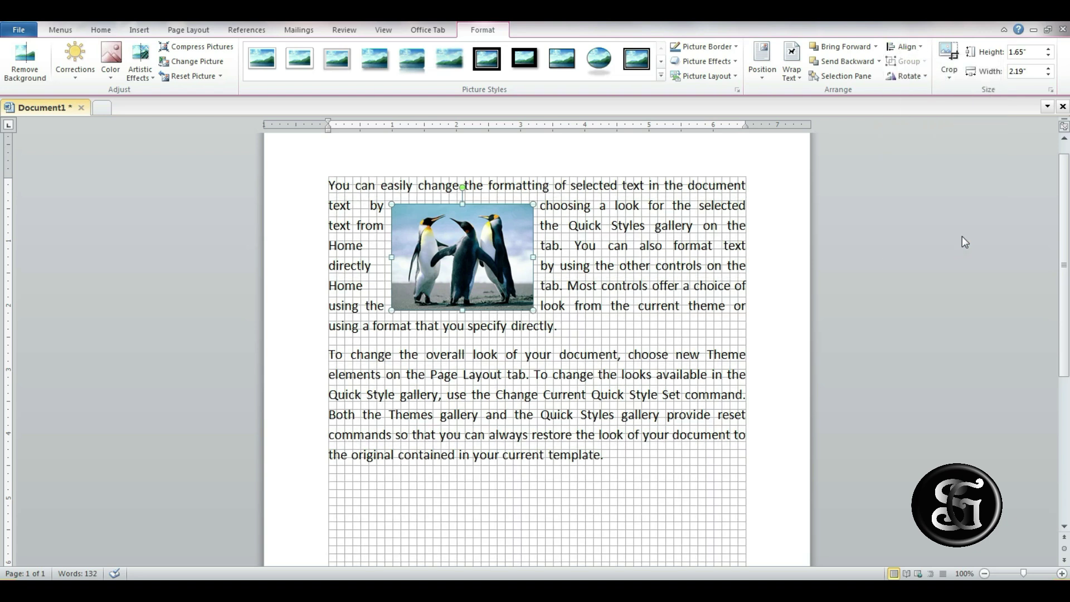
pyautogui.scroll(-2, 687, 446)
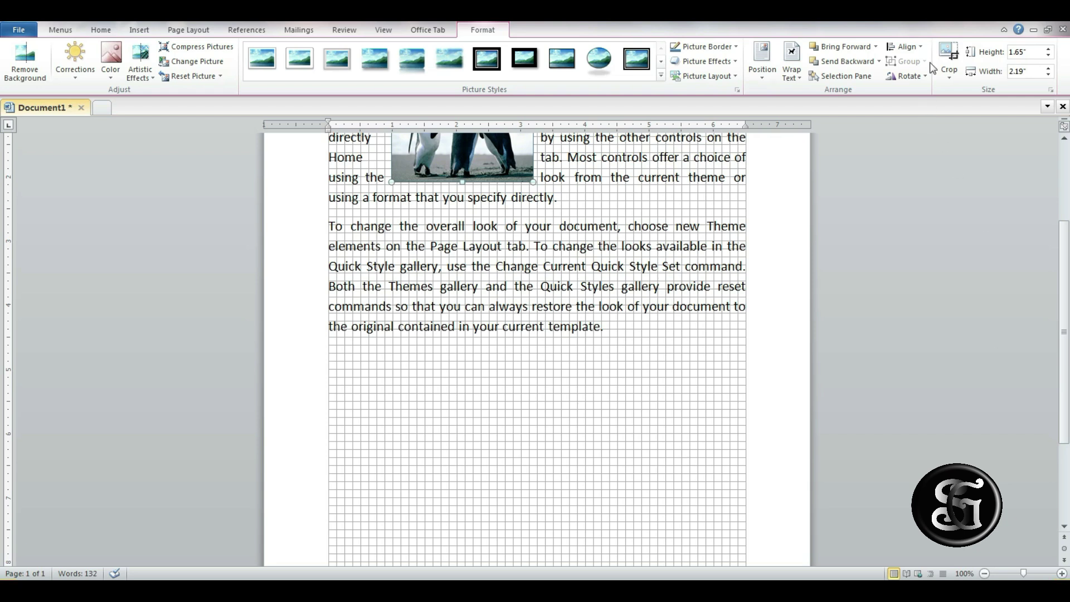
pyautogui.click(918, 48)
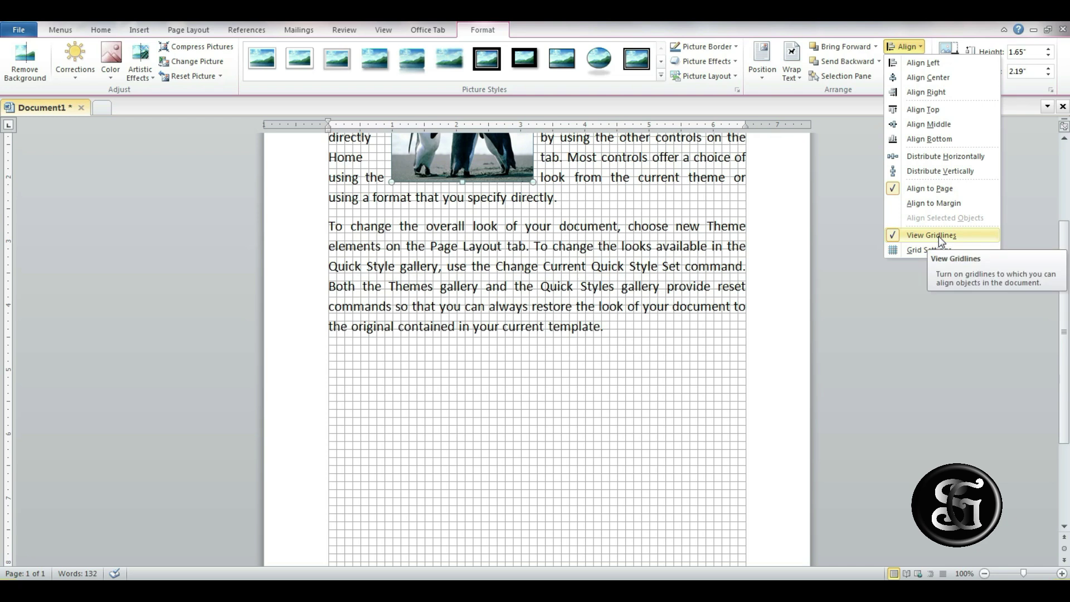
pyautogui.click(938, 236)
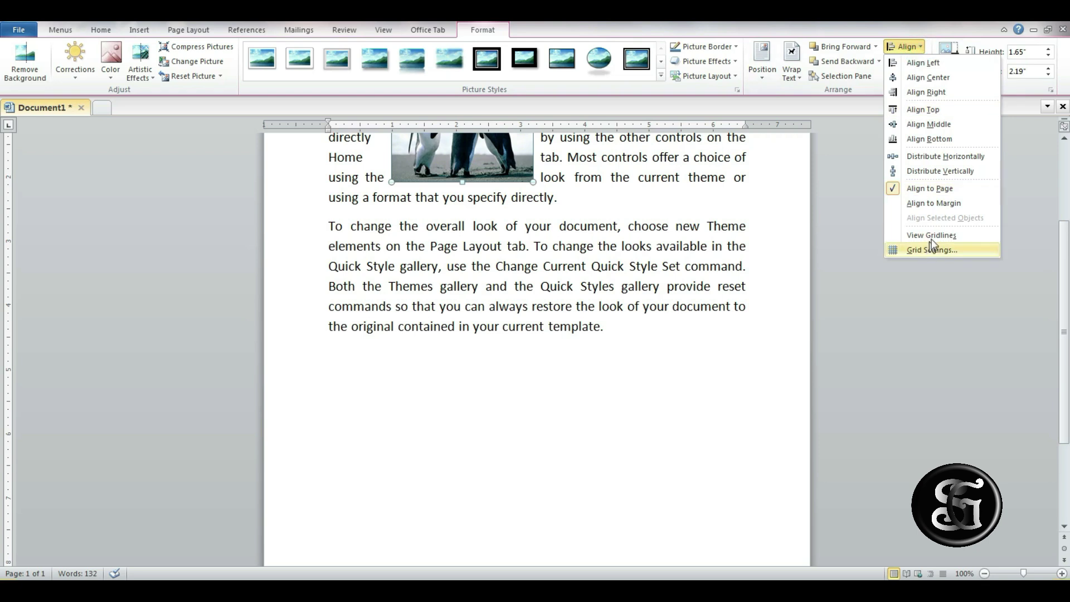
# Delete the penguin photo from the document.
pyautogui.click(645, 382)
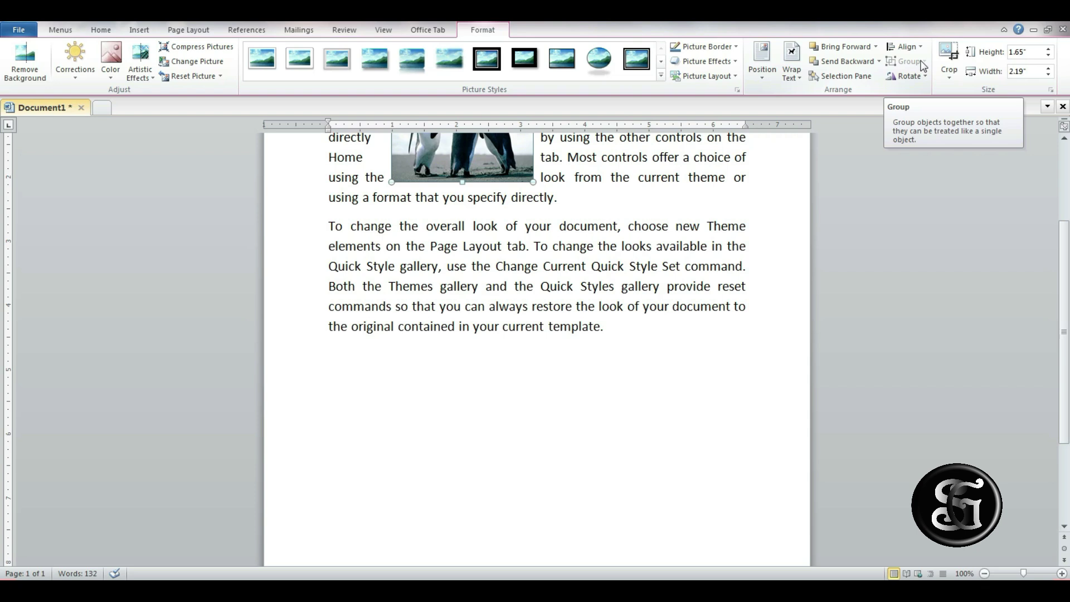
pyautogui.scroll(3, 616, 411)
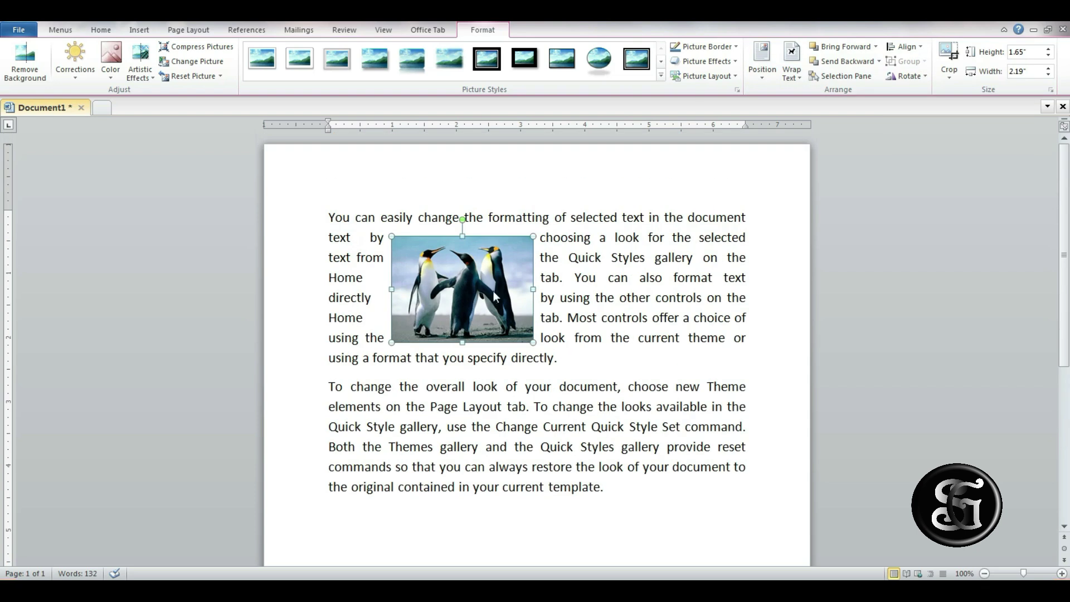
pyautogui.press('Delete')
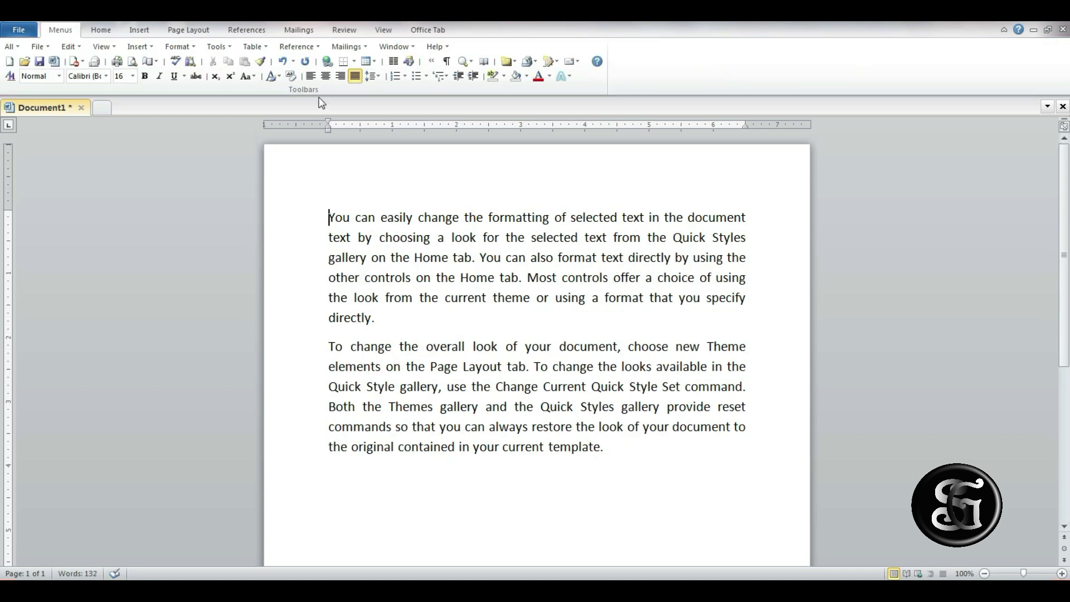
# Insert the Eiffel Tower clip art from the Clip Art pane and select all document content.
pyautogui.click(139, 30)
pyautogui.click(168, 62)
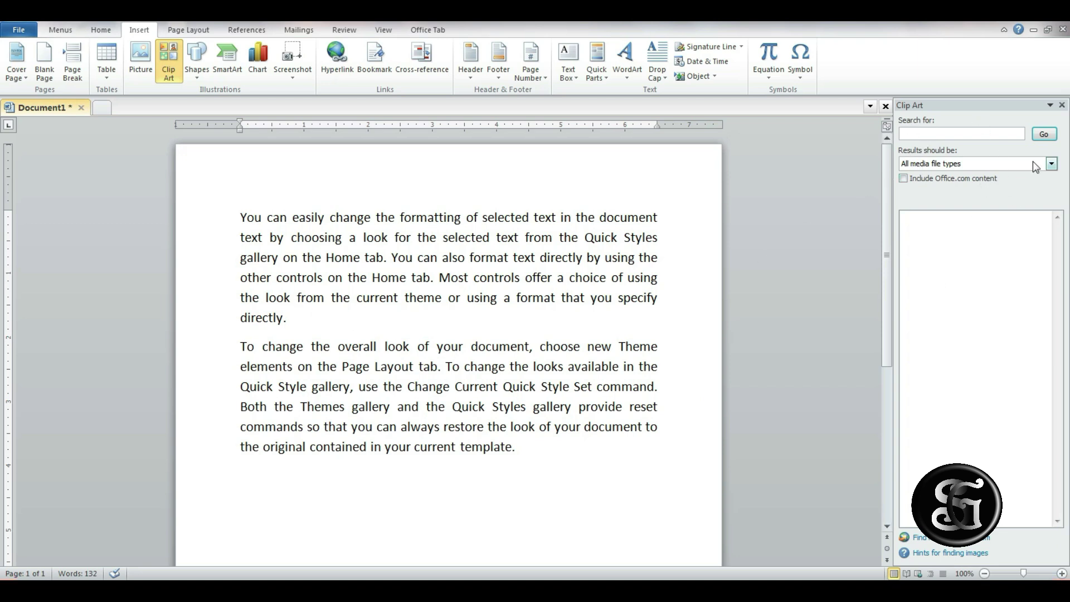
pyautogui.click(1043, 134)
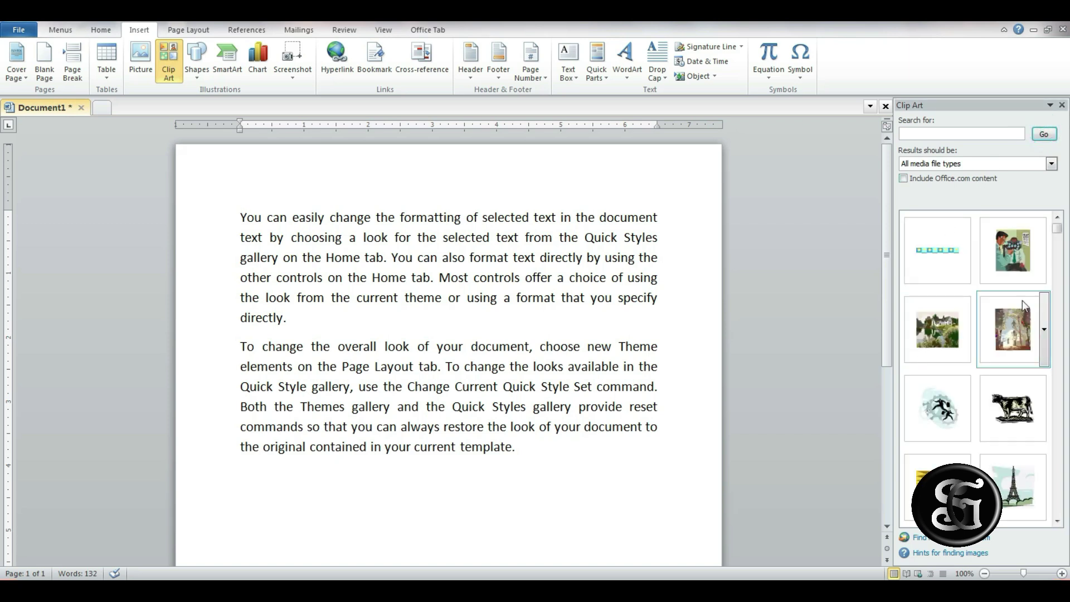
pyautogui.click(1018, 485)
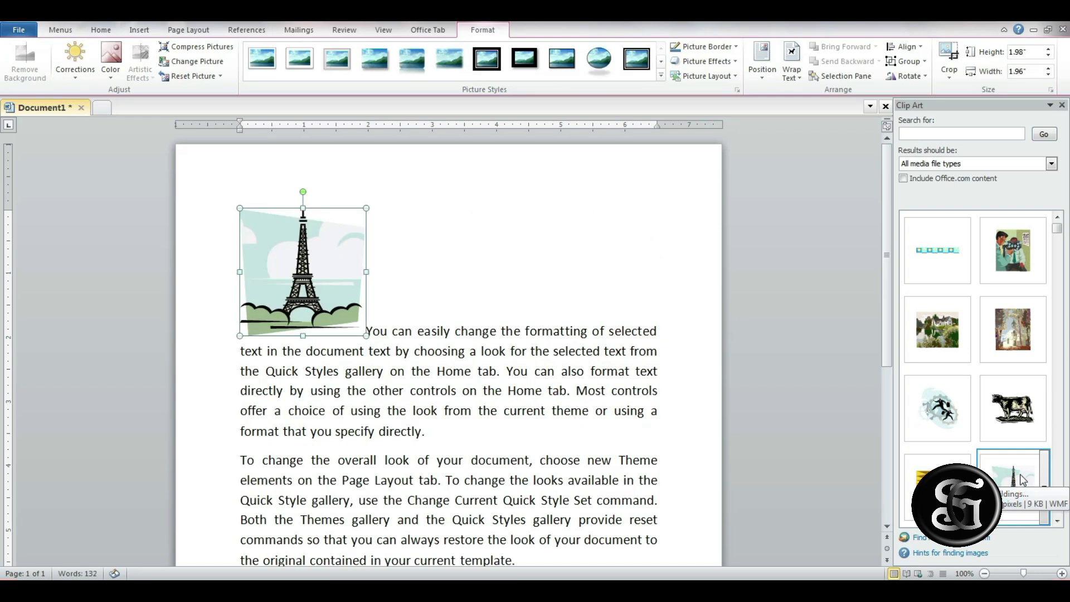
pyautogui.hotkey('ctrl', 'a')
pyautogui.scroll(-2, 527, 562)
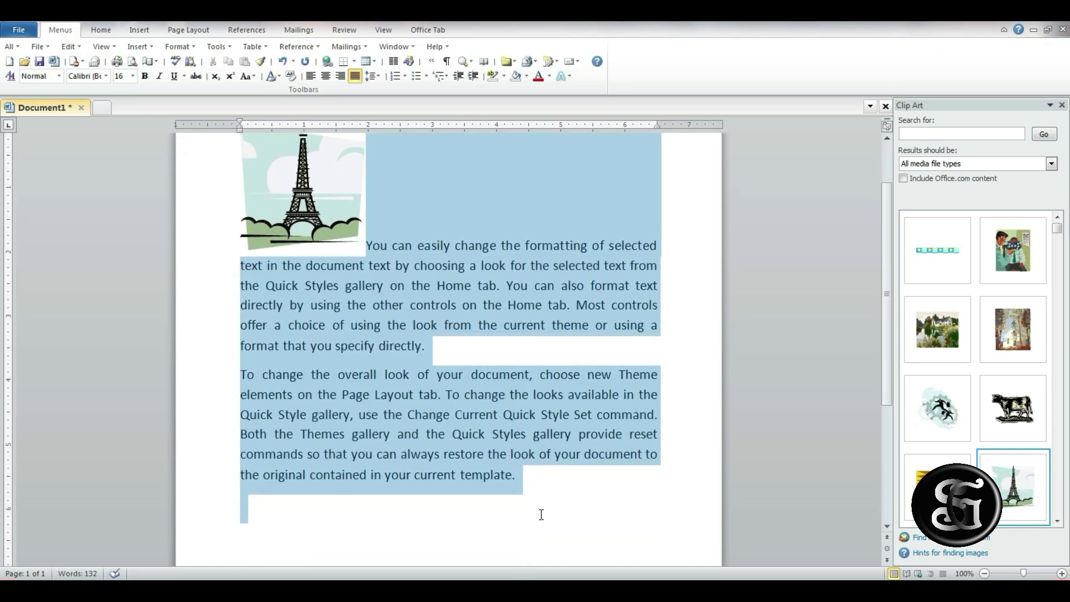
# Delete the selected text paragraphs and select the Eiffel Tower clip art.
pyautogui.press('Delete')
pyautogui.click(399, 258)
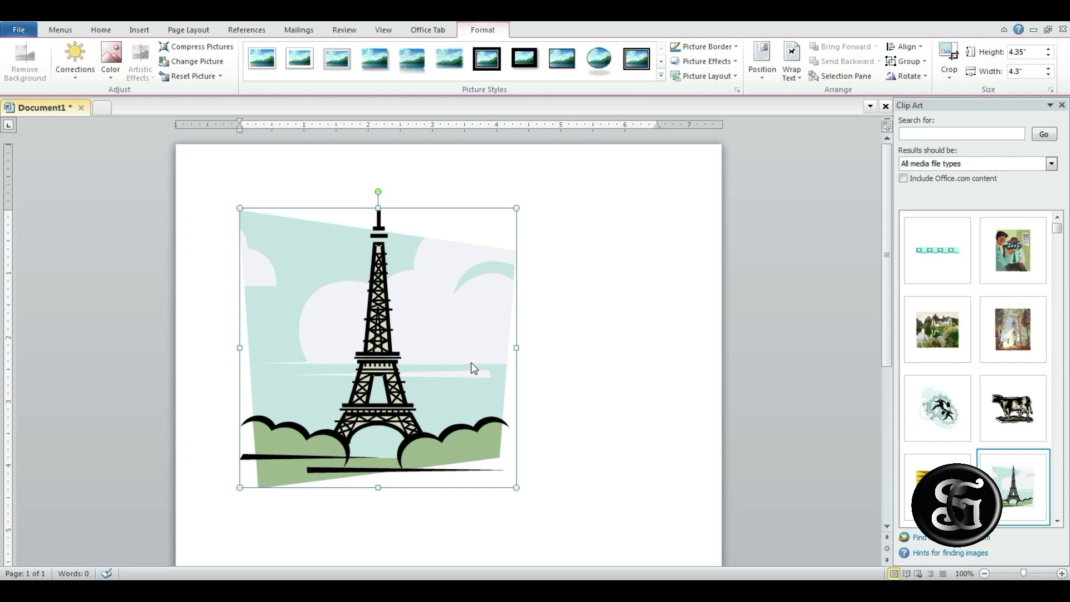
# Ungroup the Eiffel Tower clip art, converting it into a drawing object.
pyautogui.click(907, 62)
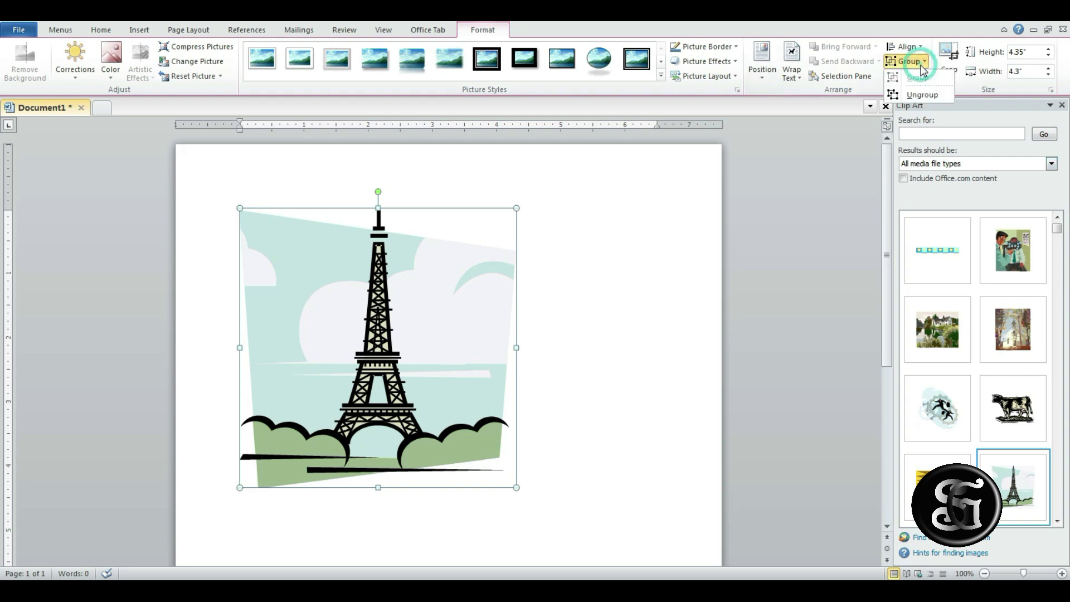
pyautogui.click(923, 95)
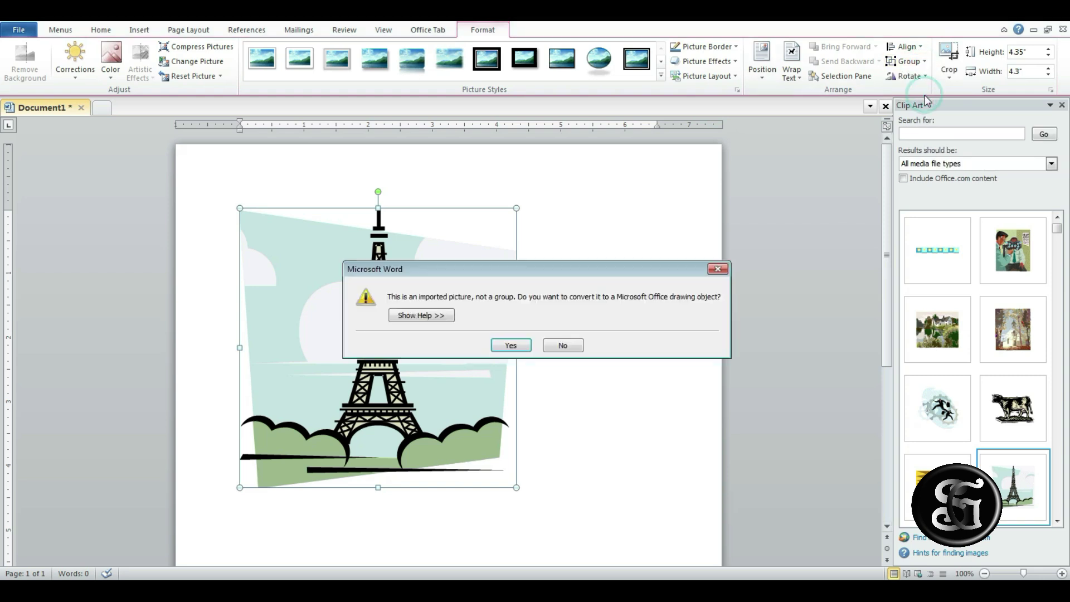
pyautogui.click(511, 345)
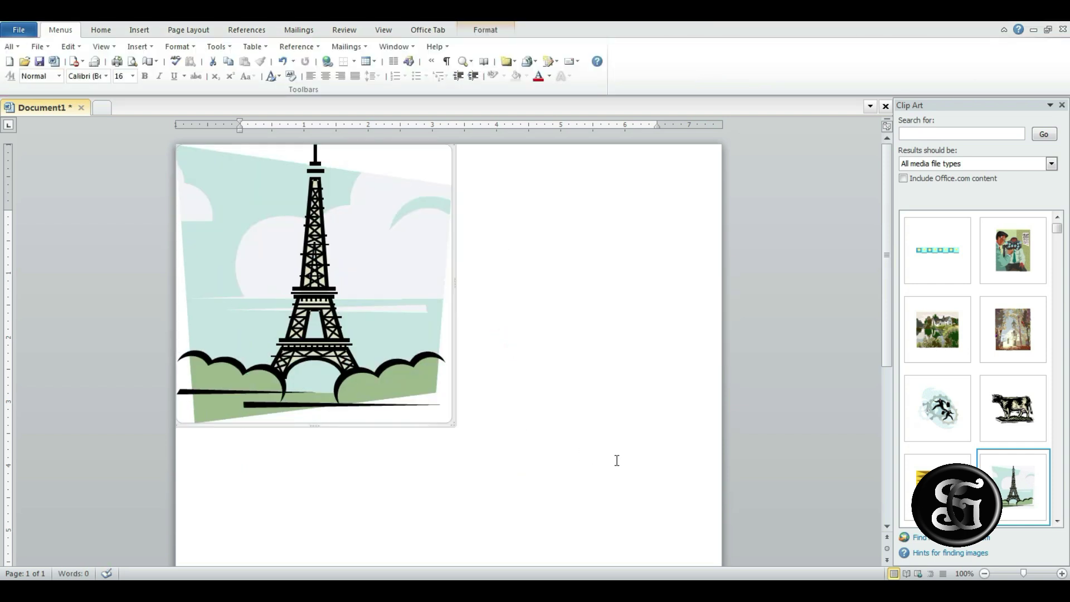
# Delete the sky cloud, the teal sky background and the faint top-left cloud.
pyautogui.click(393, 274)
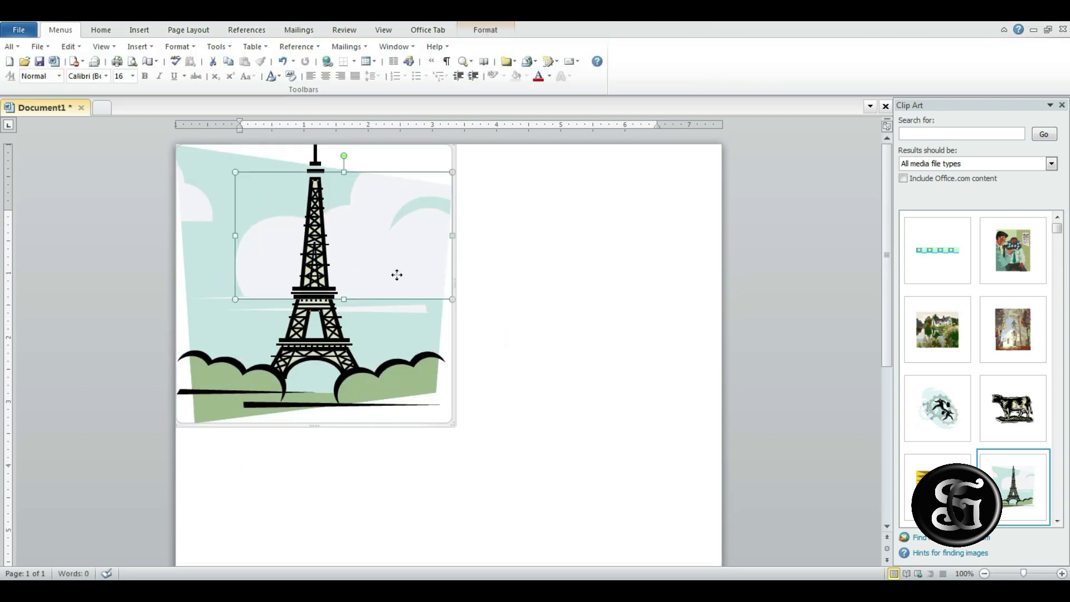
pyautogui.press('Delete')
pyautogui.click(389, 251)
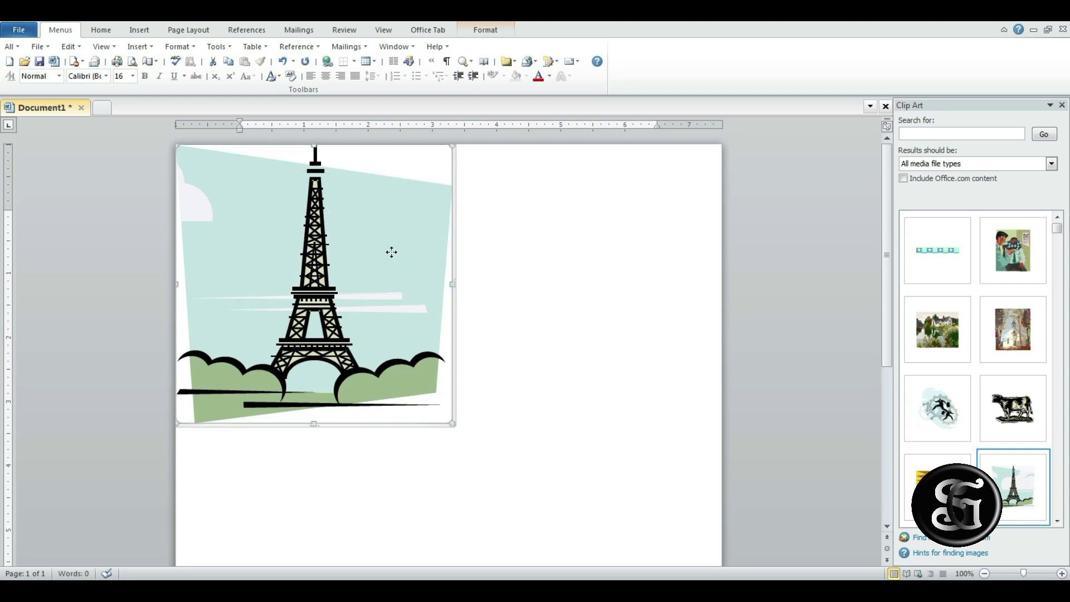
pyautogui.press('Delete')
pyautogui.click(217, 220)
pyautogui.press('Delete')
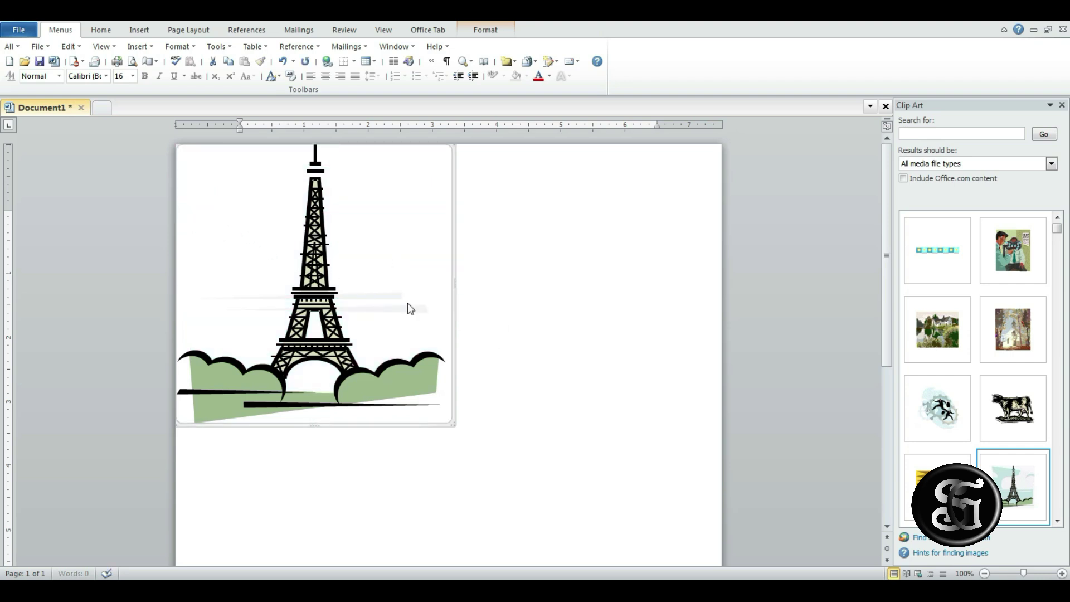
# Delete both streaks and the green hills, then select all remaining tower pieces.
pyautogui.click(384, 299)
pyautogui.press('Delete')
pyautogui.click(396, 307)
pyautogui.press('Delete')
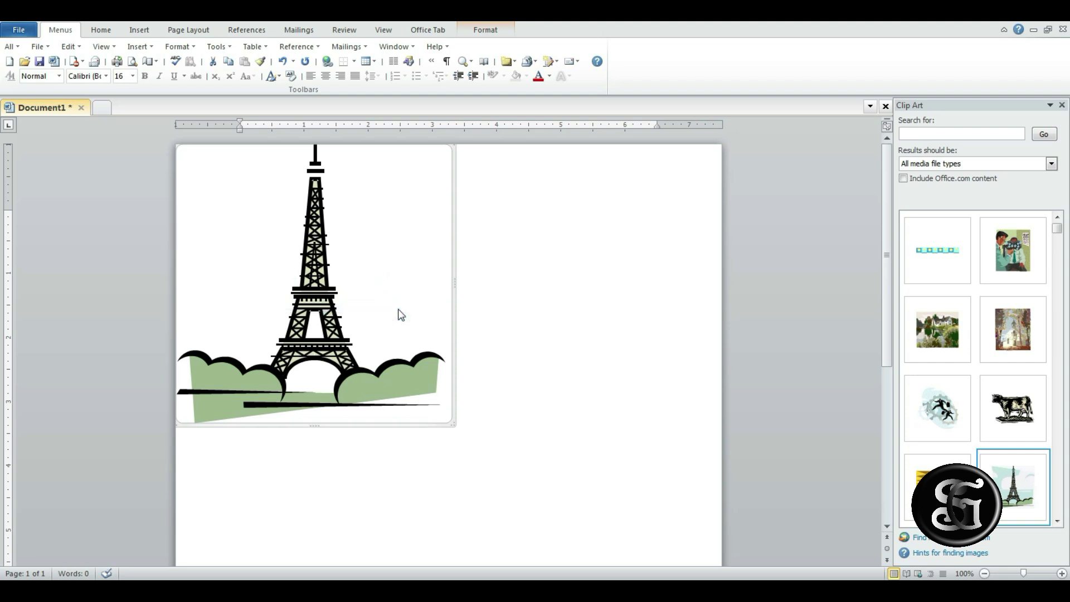
pyautogui.click(401, 273)
pyautogui.press('Delete')
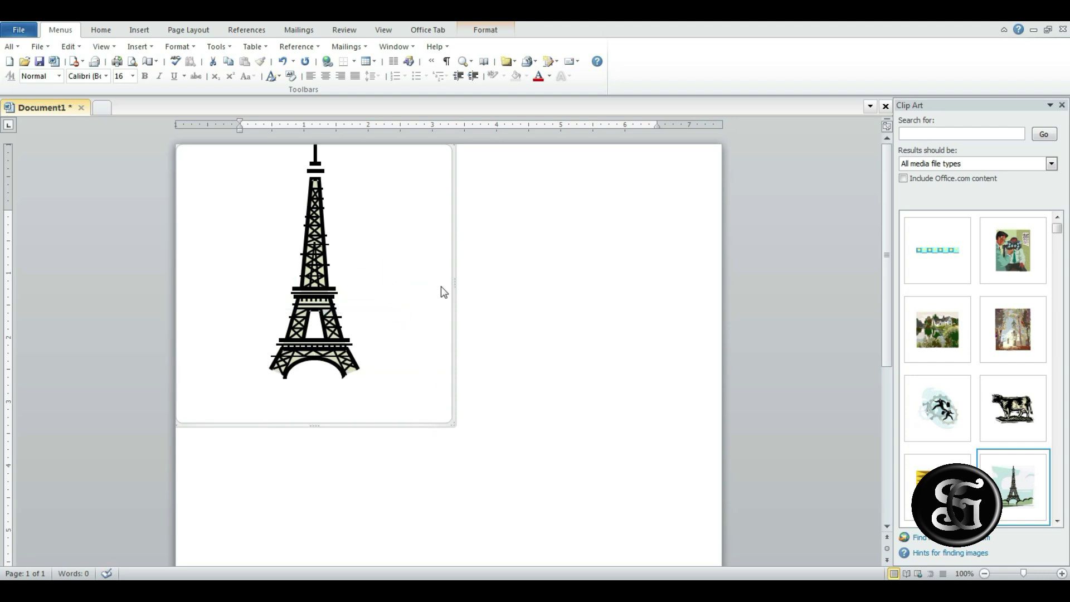
pyautogui.click(446, 150)
pyautogui.hotkey('ctrl', 'a')
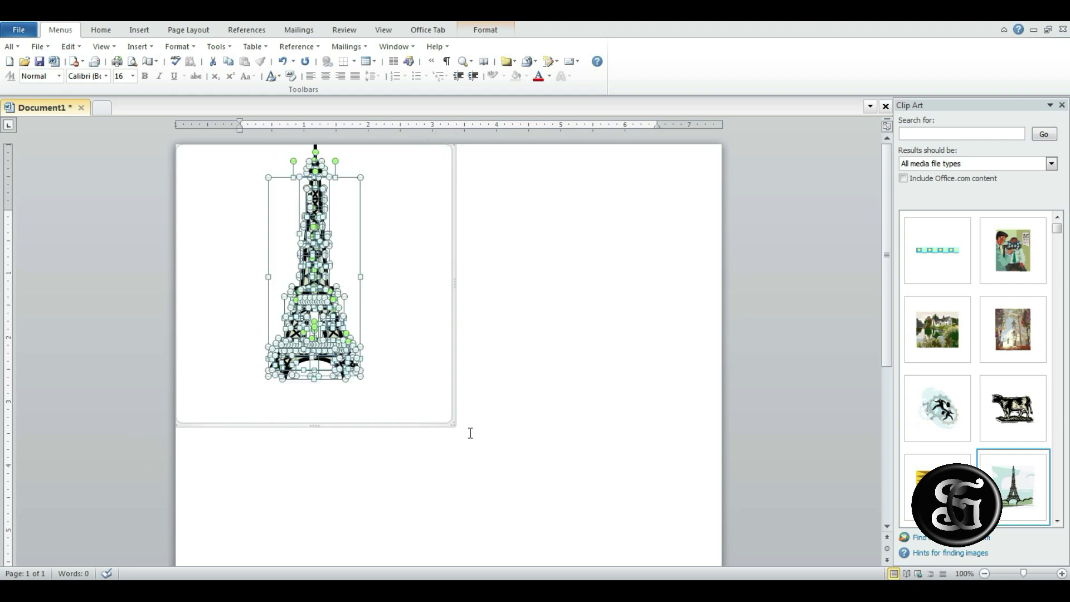
# Group the tower pieces into one object and resize its drawing canvas to fit.
pyautogui.click(485, 30)
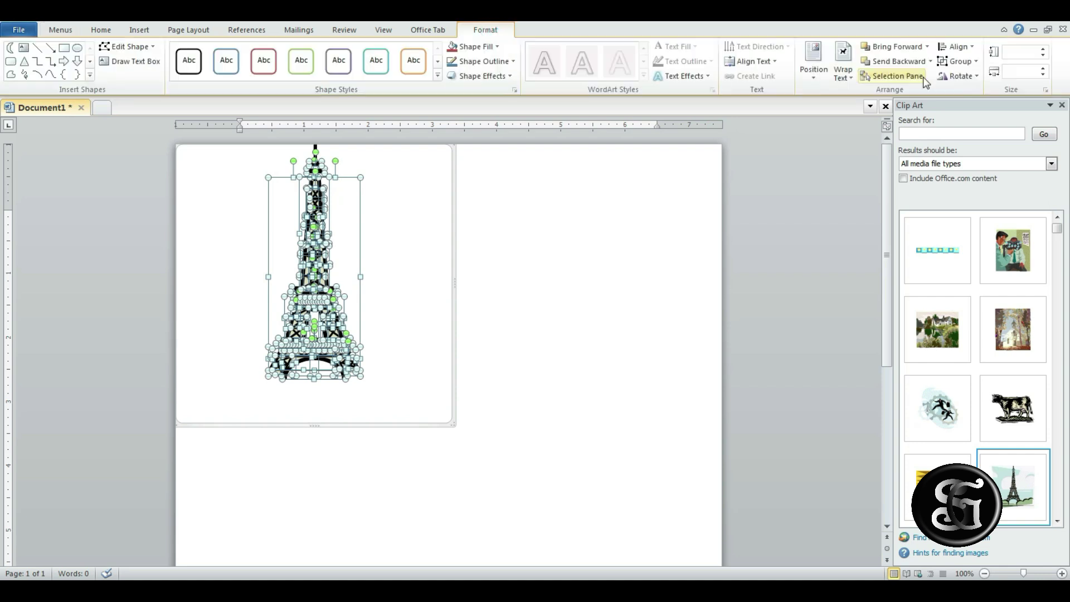
pyautogui.click(973, 60)
pyautogui.click(969, 78)
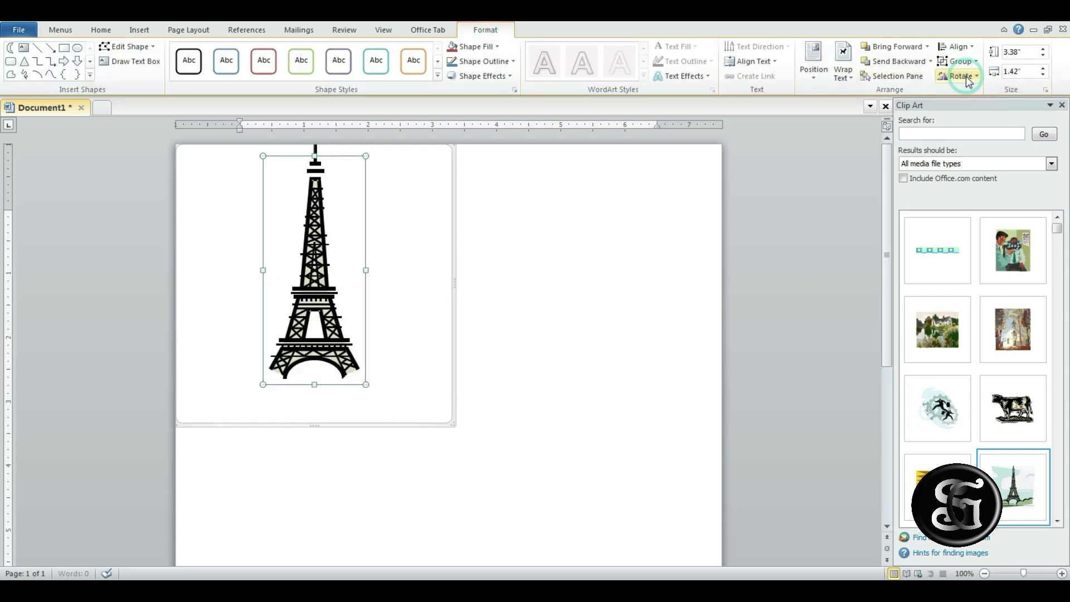
pyautogui.moveTo(445, 426); pyautogui.dragTo(465, 435)
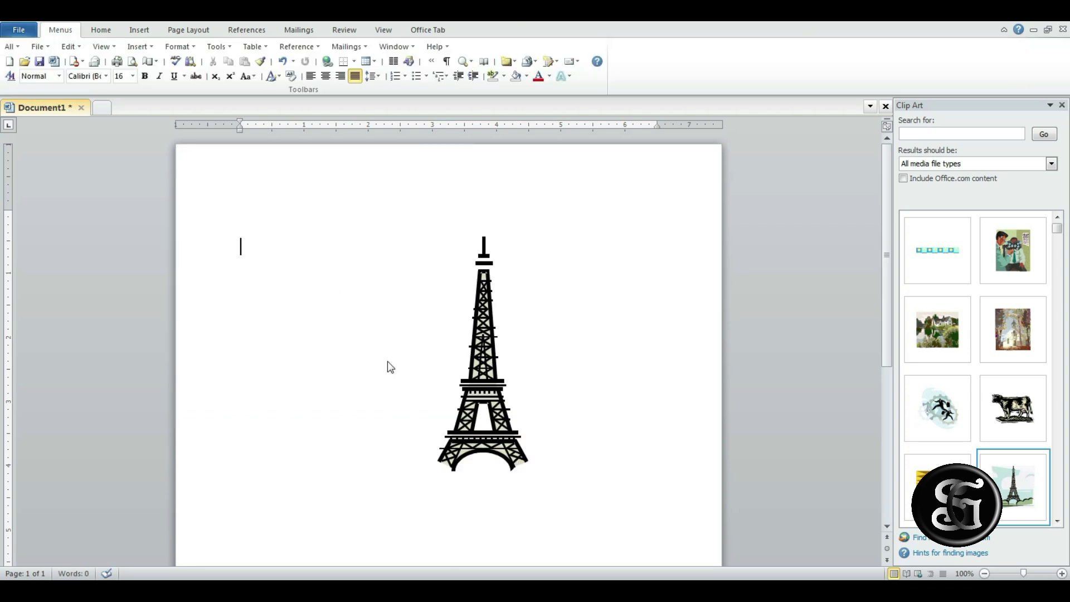
pyautogui.click(504, 349)
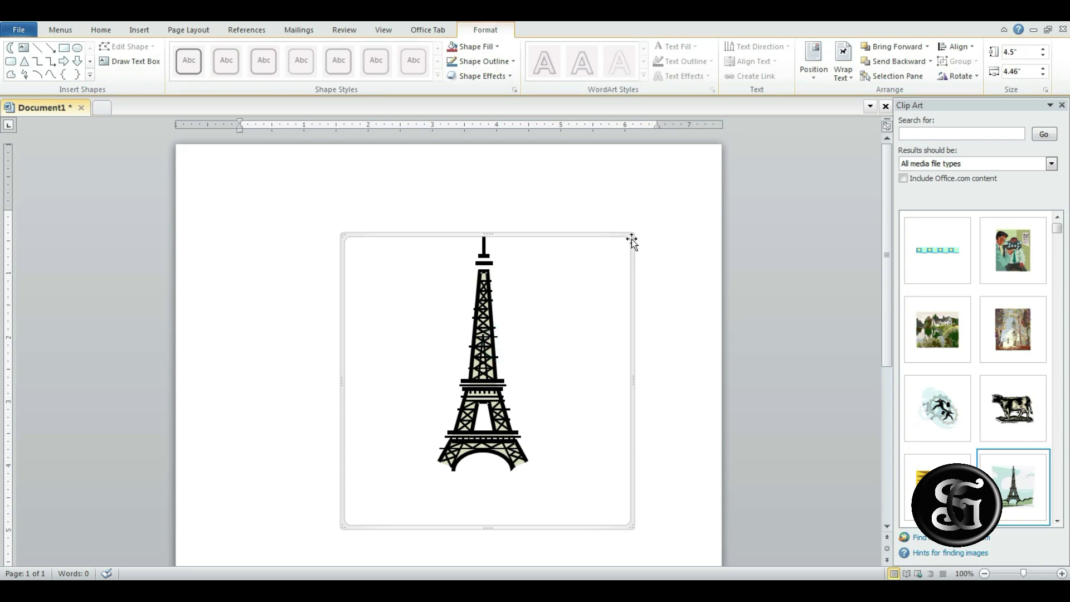
pyautogui.moveTo(631, 239); pyautogui.dragTo(591, 272)
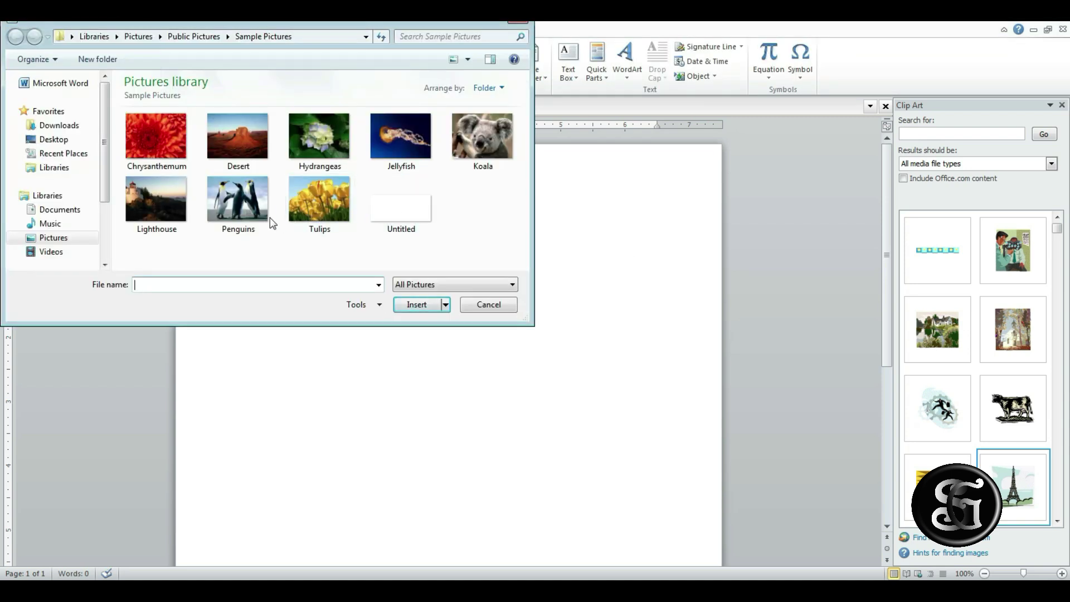
# Insert the Penguins sample picture into the document.
pyautogui.click(247, 207)
pyautogui.click(402, 306)
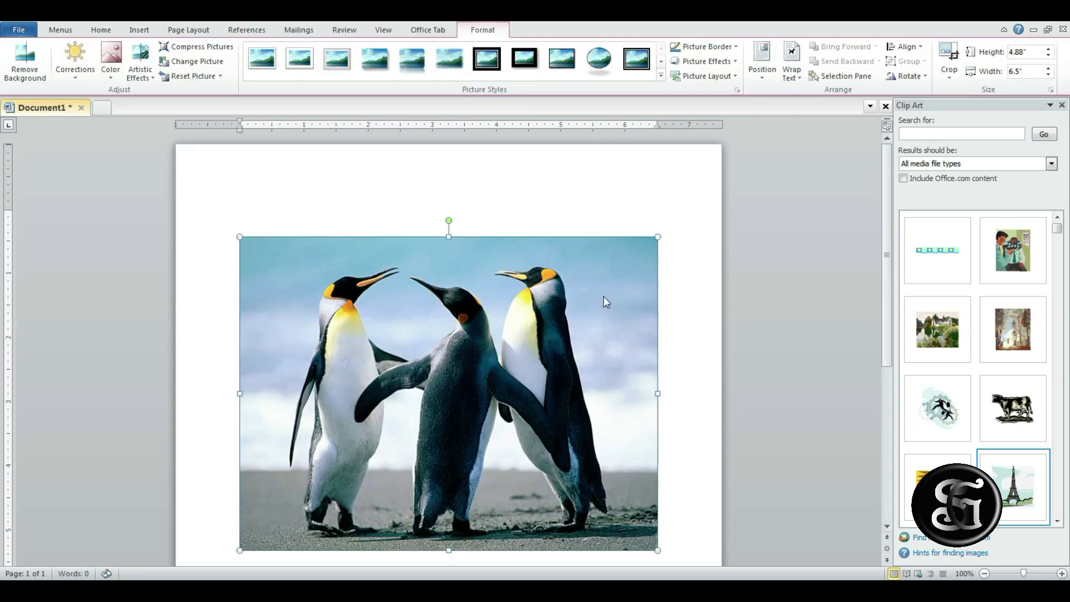
pyautogui.click(925, 78)
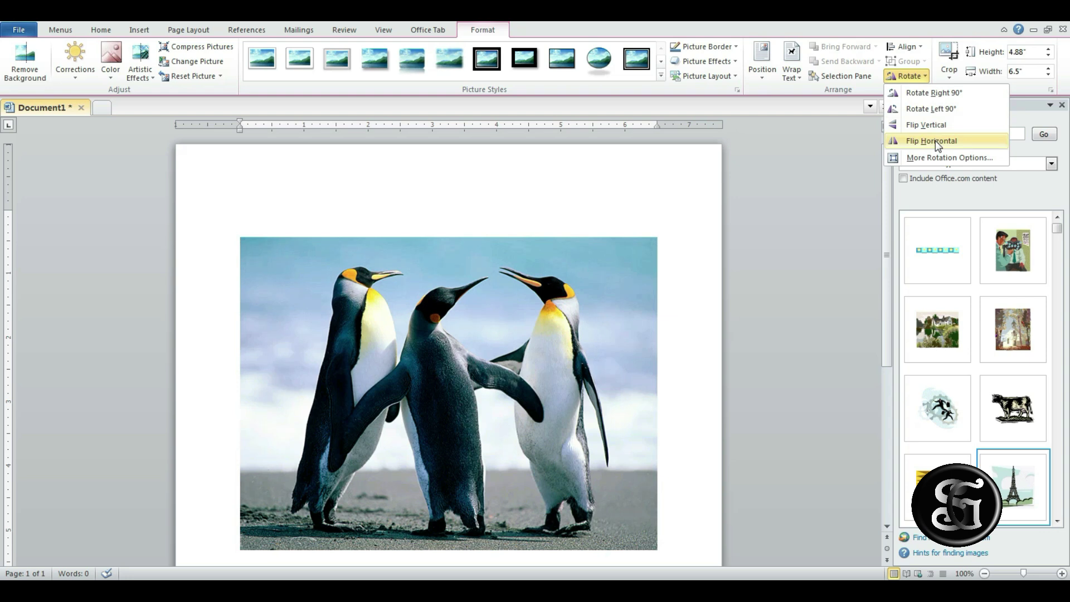
# Flip the Penguins picture horizontally.
pyautogui.click(935, 141)
pyautogui.click(911, 142)
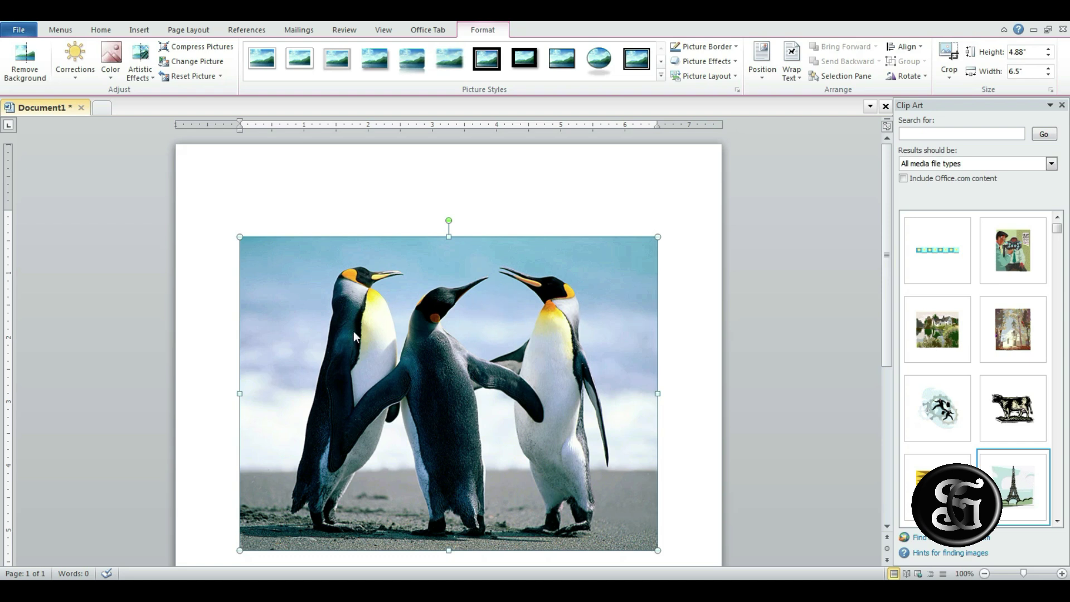
pyautogui.click(912, 76)
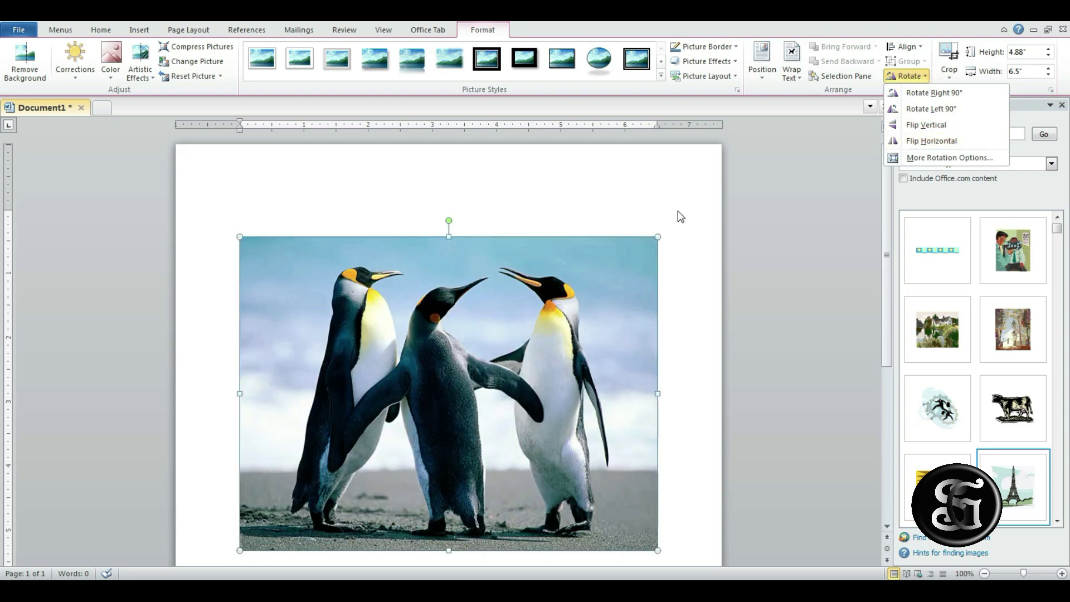
pyautogui.click(680, 214)
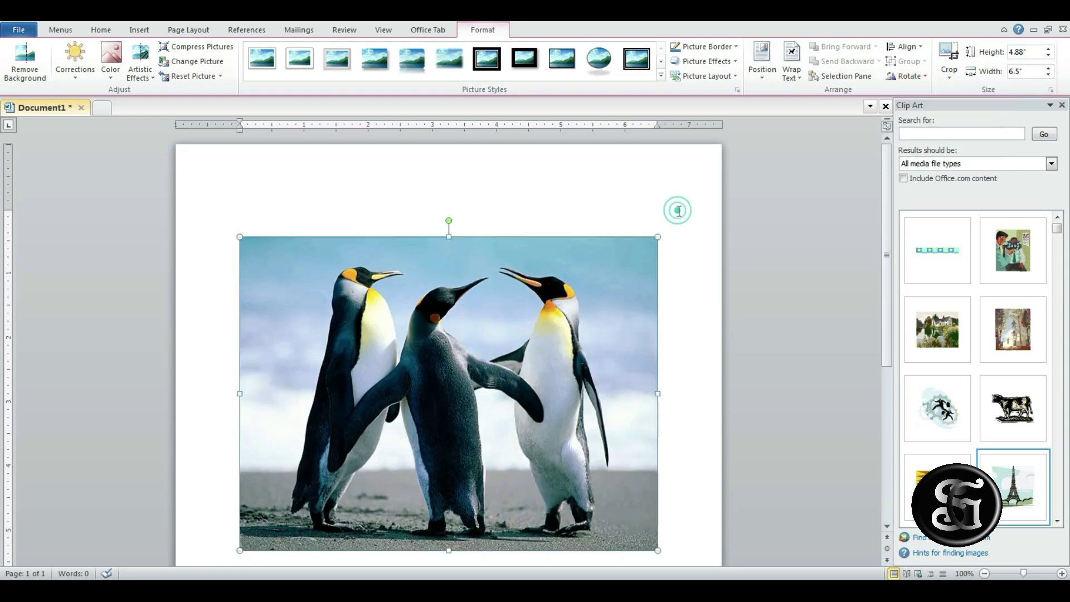
# Crop the Penguins photo's left, right and top edges to about 4.64" by 3.56".
pyautogui.click(949, 77)
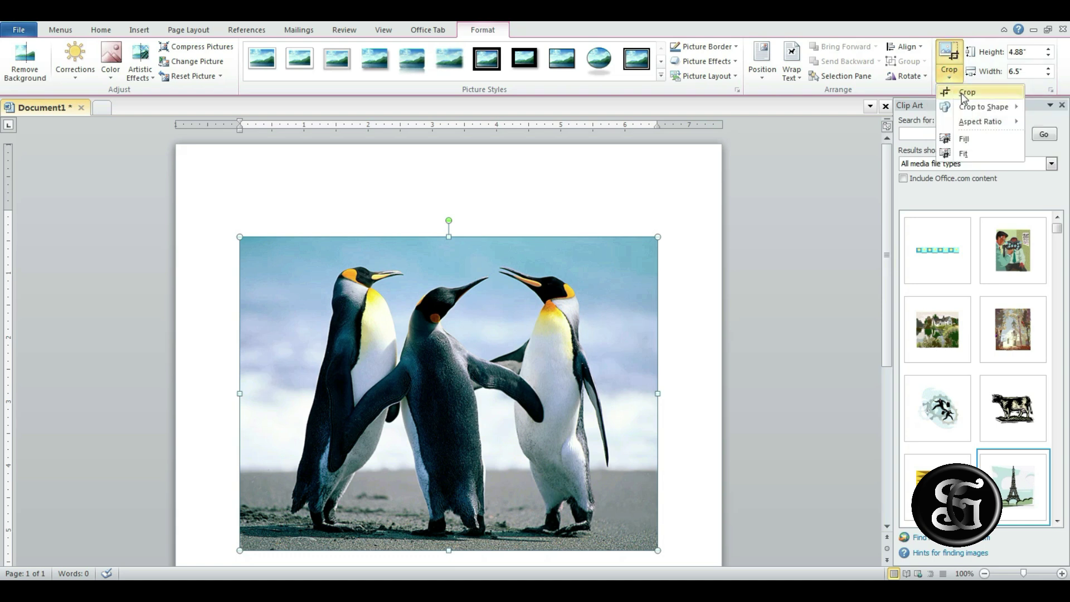
pyautogui.click(964, 93)
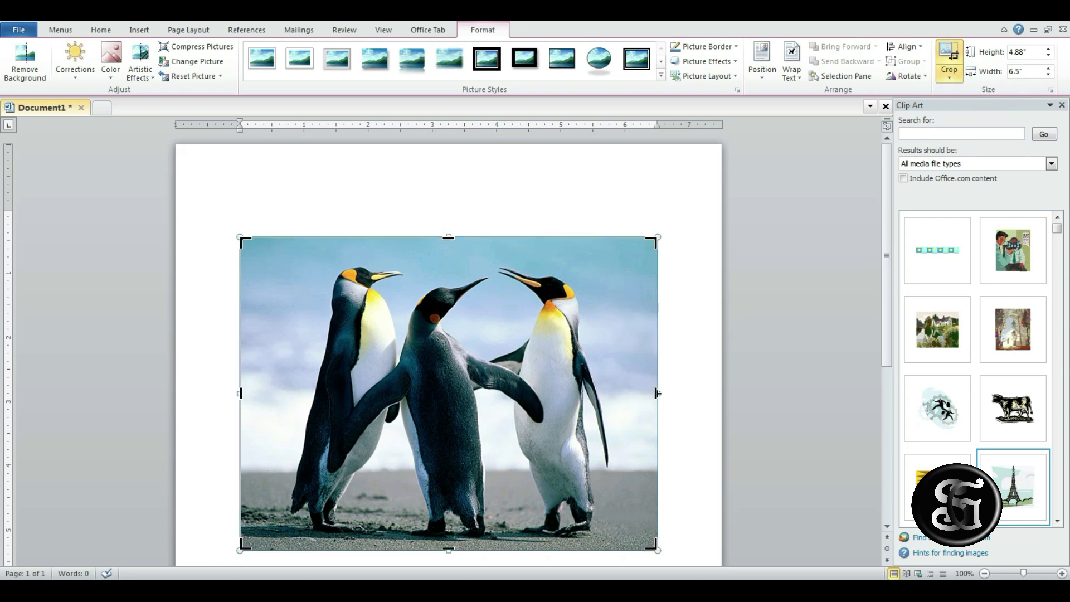
pyautogui.moveTo(656, 393); pyautogui.dragTo(649, 393)
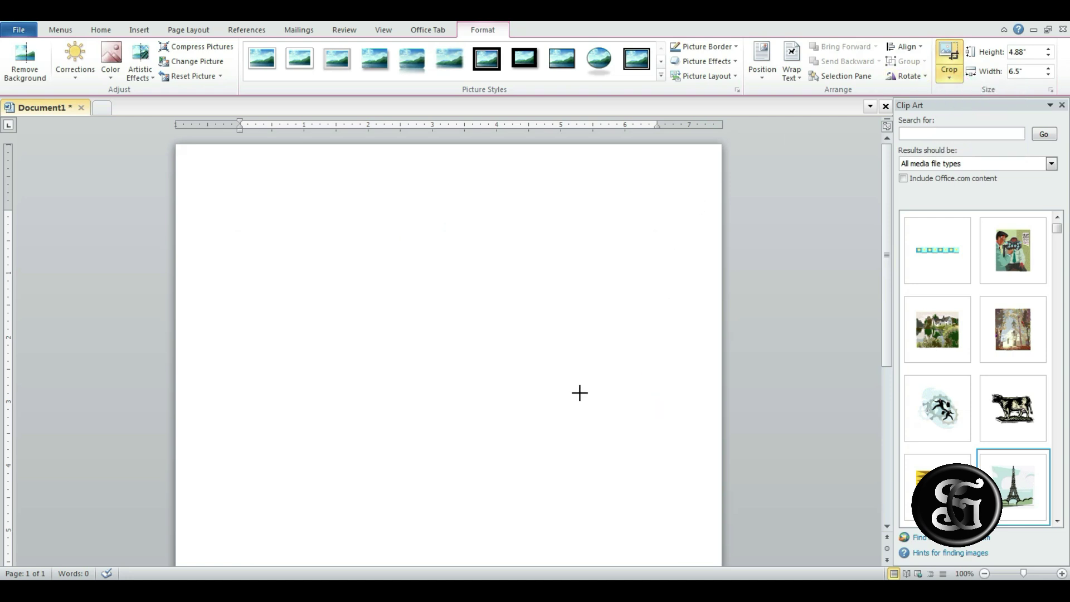
pyautogui.moveTo(554, 390); pyautogui.dragTo(551, 391)
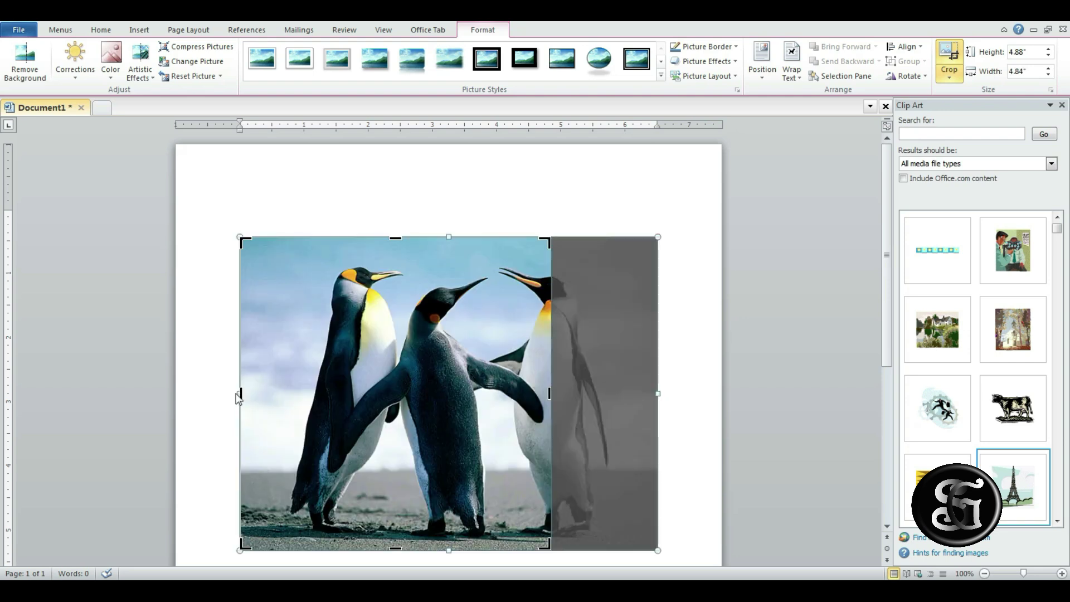
pyautogui.moveTo(242, 394)
pyautogui.mouseDown()
pyautogui.moveTo(320, 417)
pyautogui.moveTo(346, 399)
pyautogui.mouseUp()
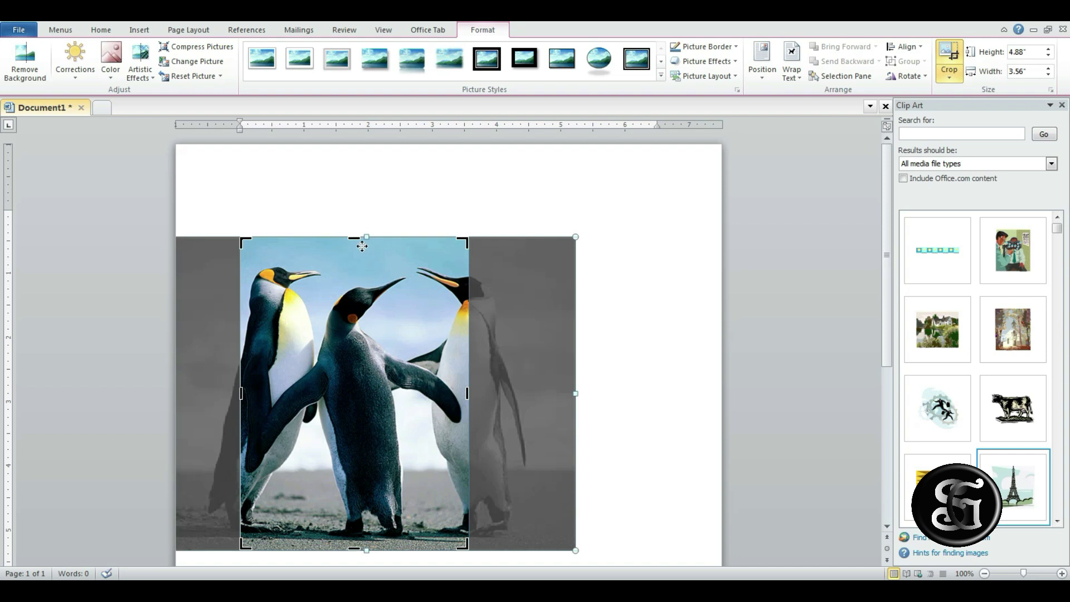
pyautogui.moveTo(357, 238); pyautogui.dragTo(355, 253)
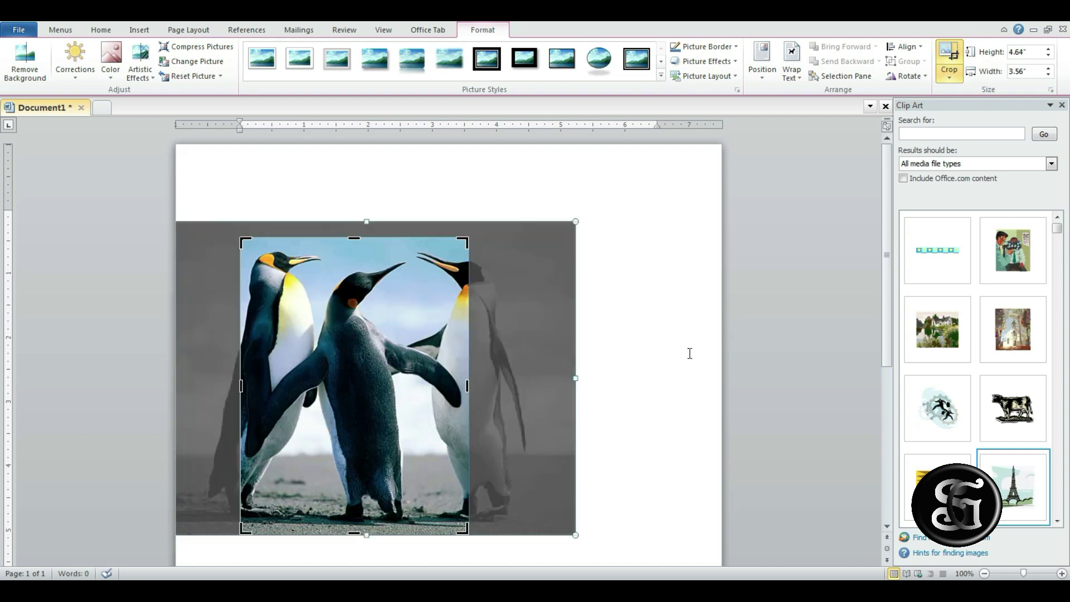
pyautogui.click(645, 335)
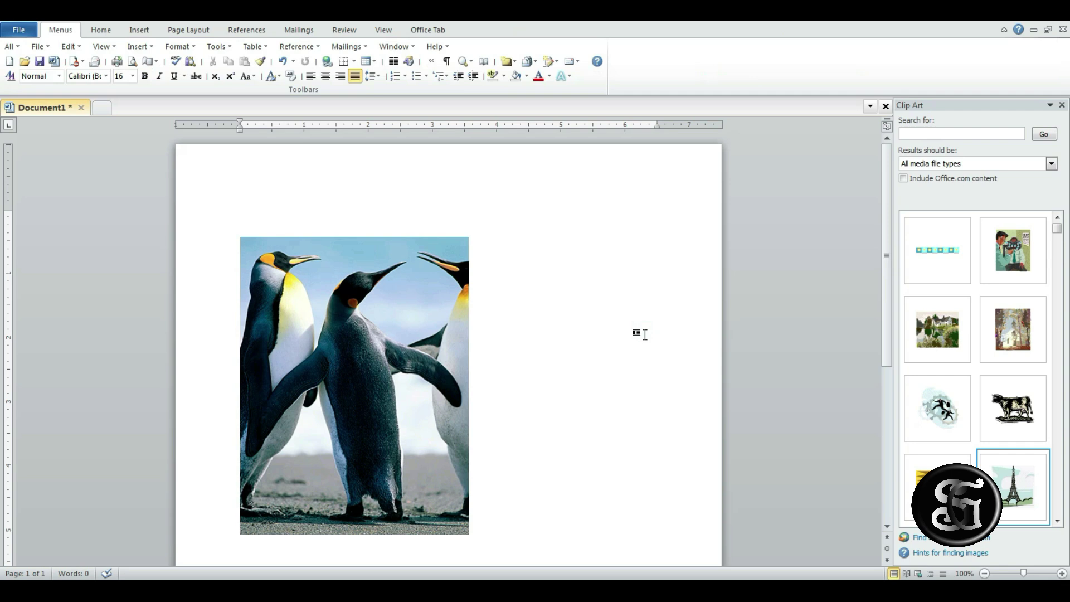
pyautogui.click(414, 367)
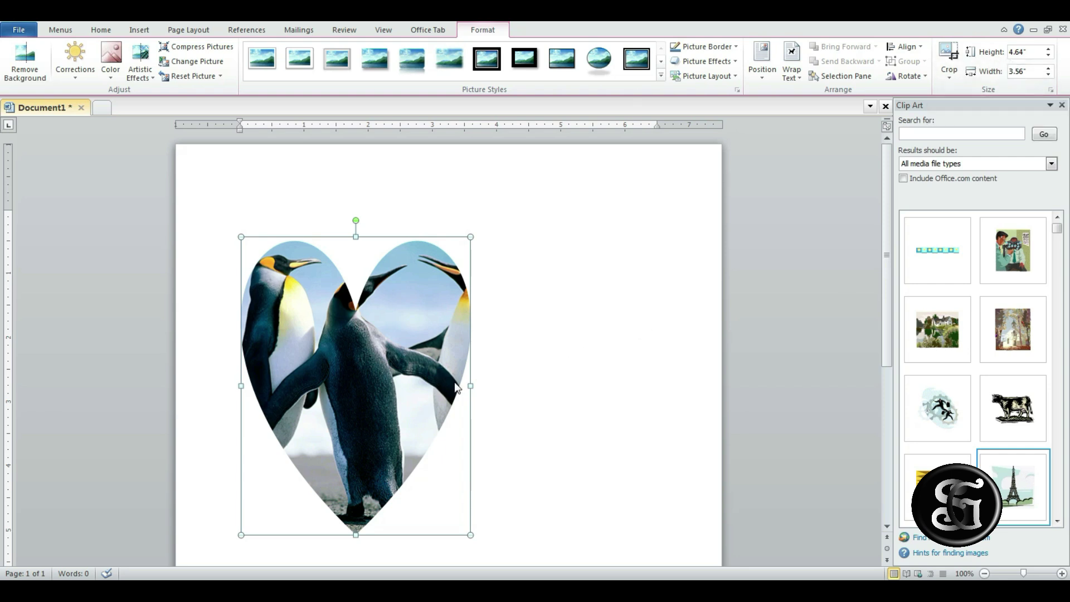
# Stretch the heart-shaped photo wider and rework its height with the sizing handles.
pyautogui.moveTo(467, 385); pyautogui.dragTo(648, 386)
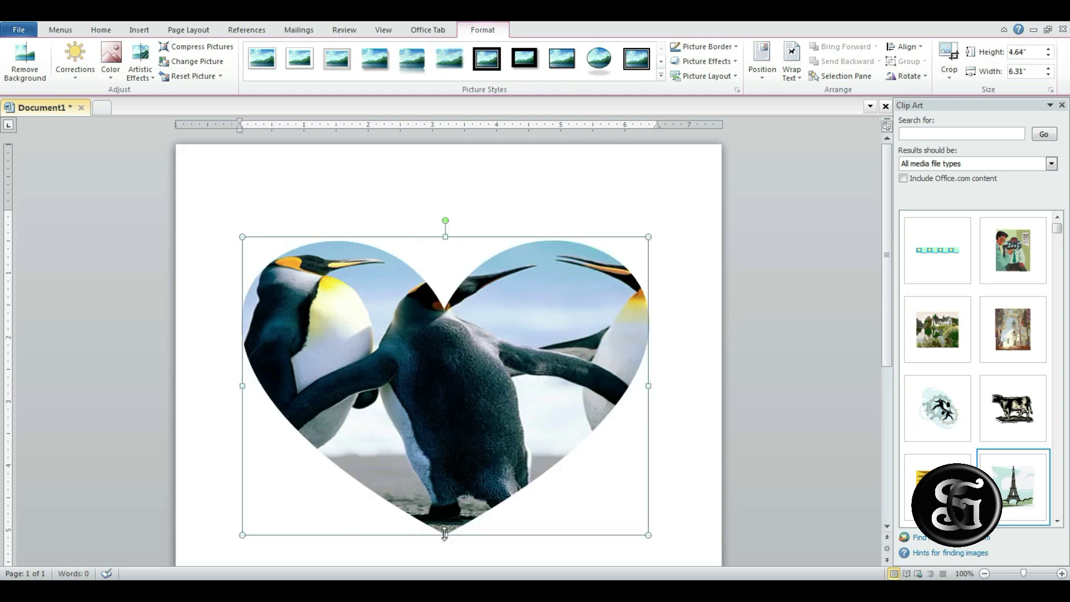
pyautogui.moveTo(445, 534); pyautogui.dragTo(446, 363)
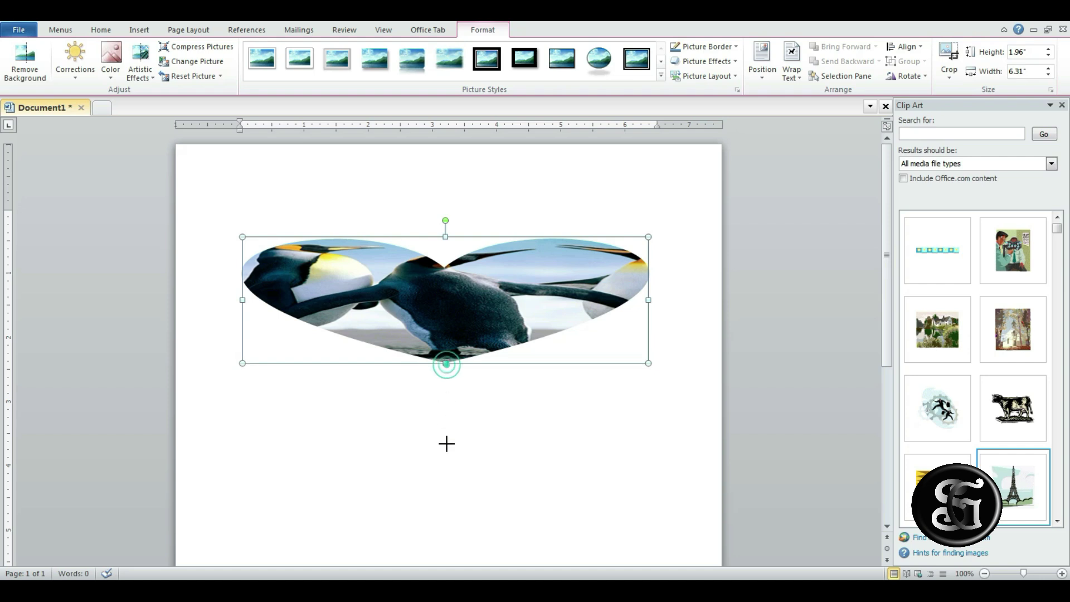
pyautogui.moveTo(447, 443); pyautogui.dragTo(445, 516)
pyautogui.moveTo(648, 377); pyautogui.dragTo(507, 376)
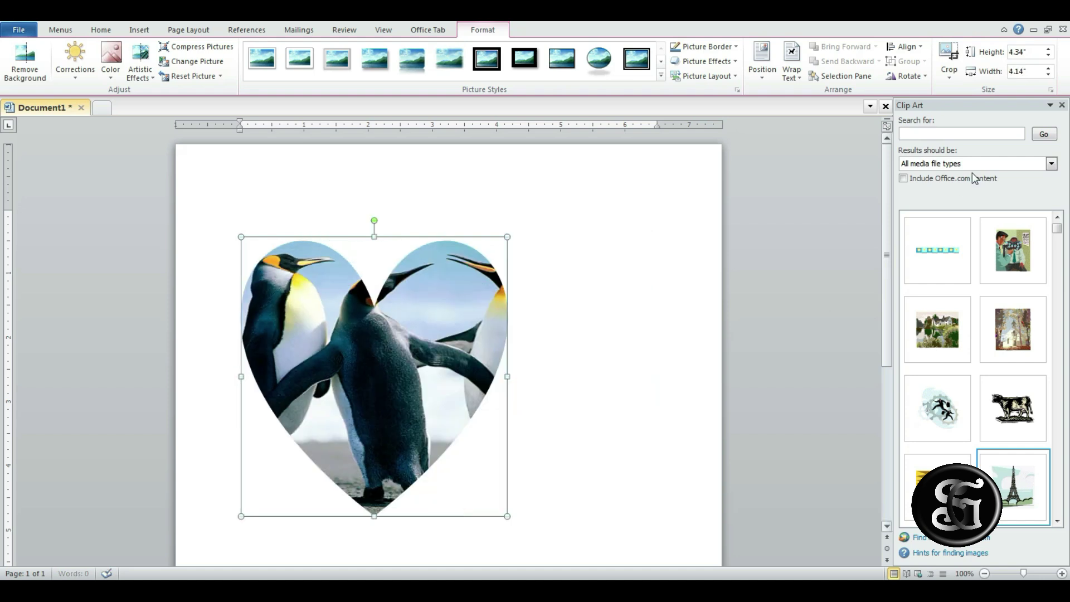
# Raise the height by spinner, then fine-tune the heart to about 5.59" by 4.06".
pyautogui.click(1050, 49)
pyautogui.click(1050, 49)
pyautogui.click(1050, 49)
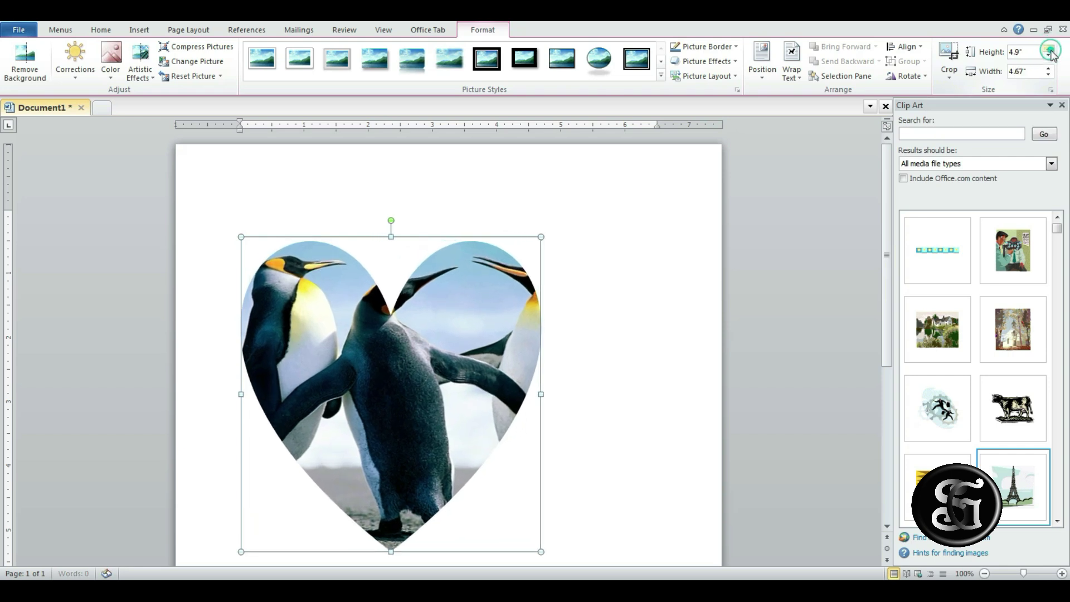
pyautogui.click(1049, 49)
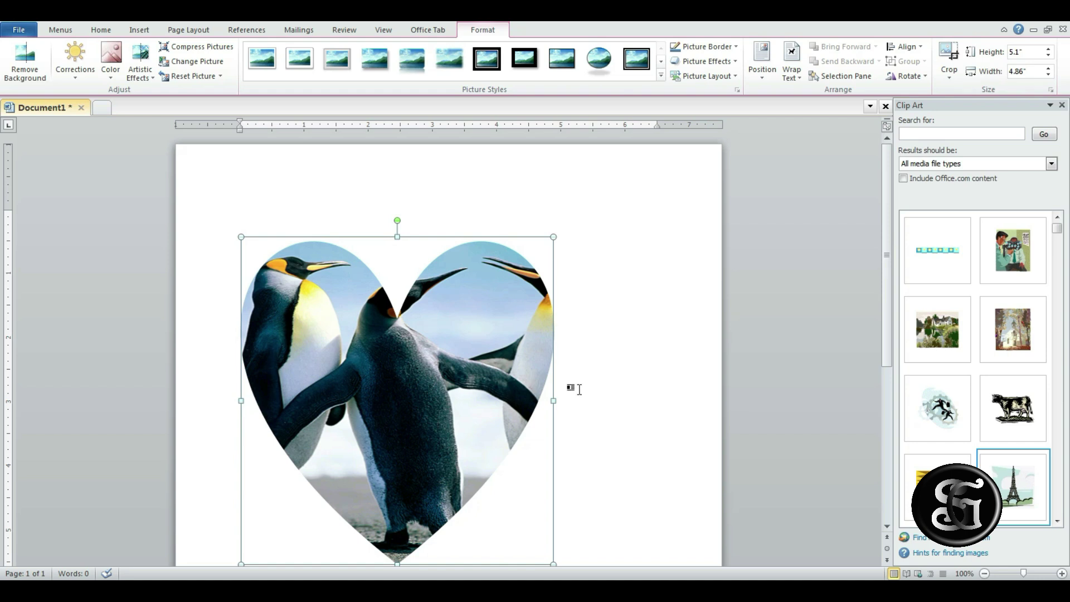
pyautogui.scroll(-1, 613, 403)
pyautogui.scroll(-2, 613, 403)
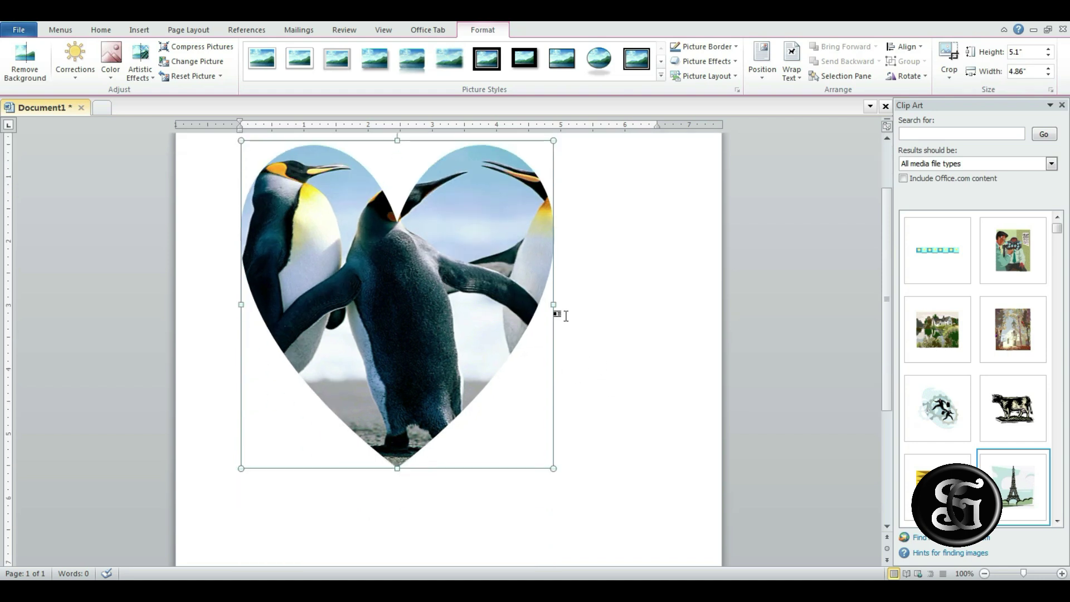
pyautogui.scroll(1, 618, 397)
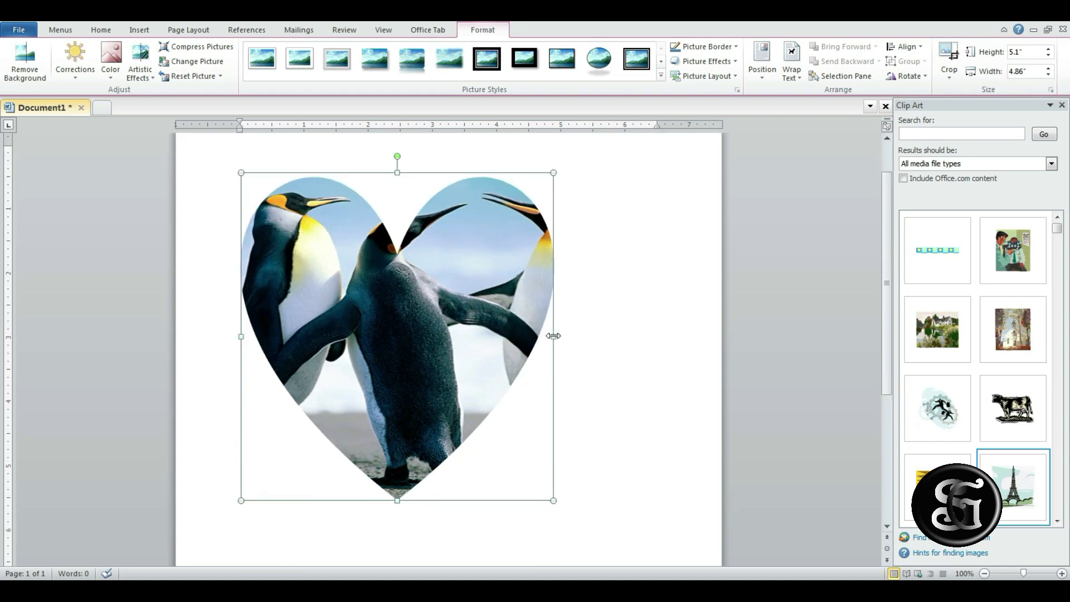
pyautogui.moveTo(552, 338)
pyautogui.mouseDown()
pyautogui.moveTo(444, 344)
pyautogui.moveTo(600, 338)
pyautogui.mouseUp()
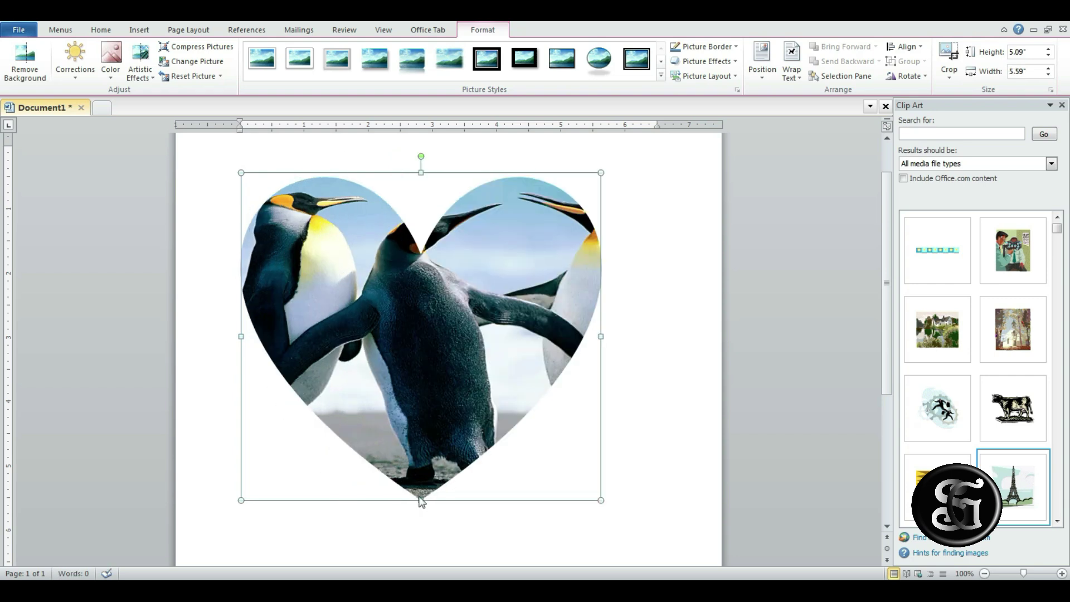
pyautogui.moveTo(421, 497); pyautogui.dragTo(440, 433)
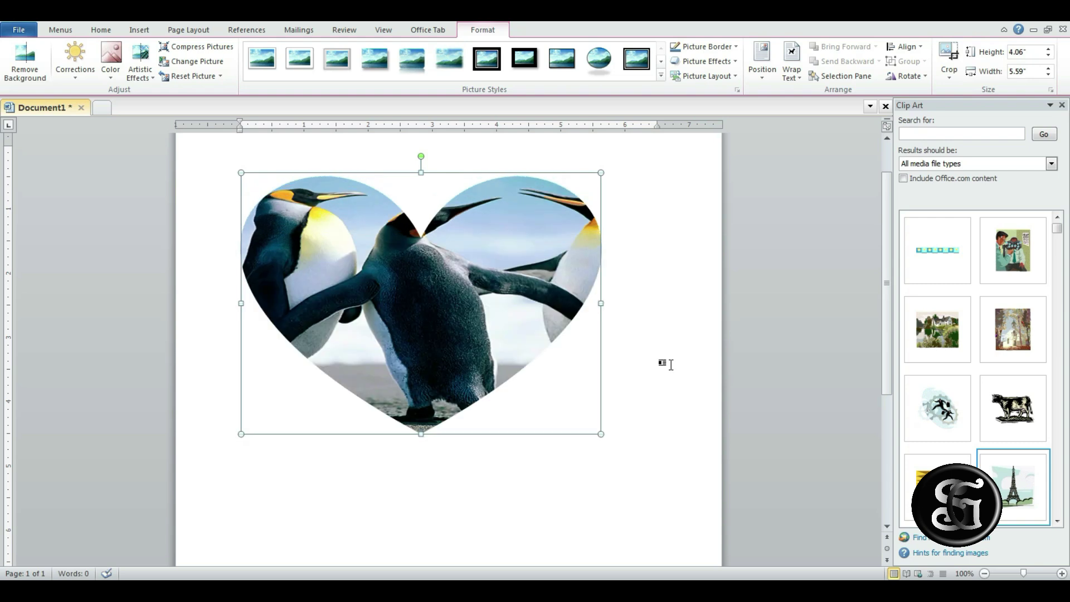